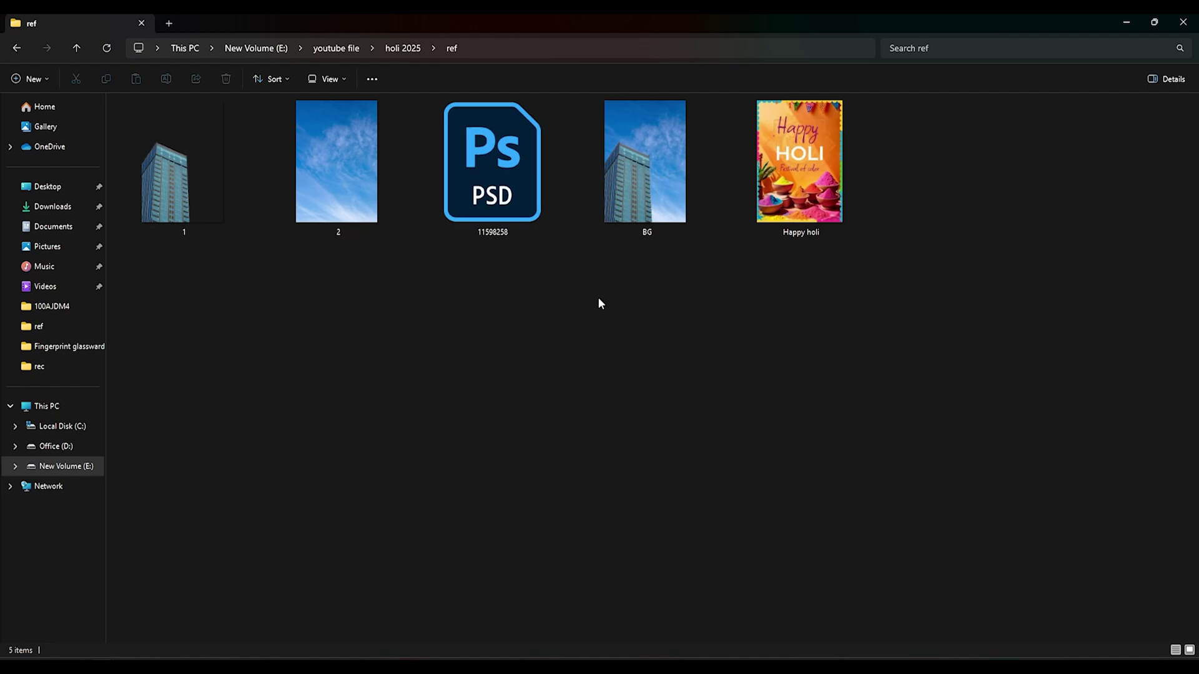
# Step: Enlarge the picture thumbnails in the ref folder in File Explorer
pyautogui.keyDown('ctrl'); pyautogui.scroll(-2, 598, 298); pyautogui.keyUp('ctrl')
pyautogui.keyDown('ctrl'); pyautogui.scroll(4, 598, 298); pyautogui.keyUp('ctrl')
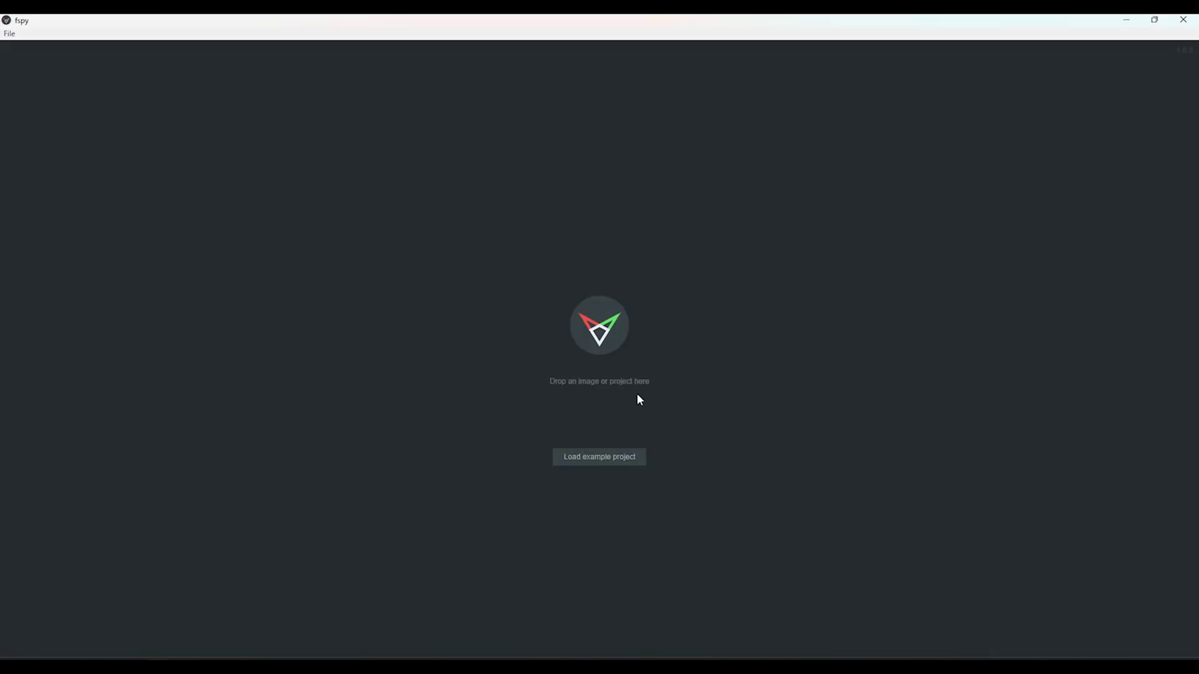
# Step: Load BG.jpg into fSpy and set vanishing point axis 2 to z
pyautogui.hotkey('alt', 'Tab')
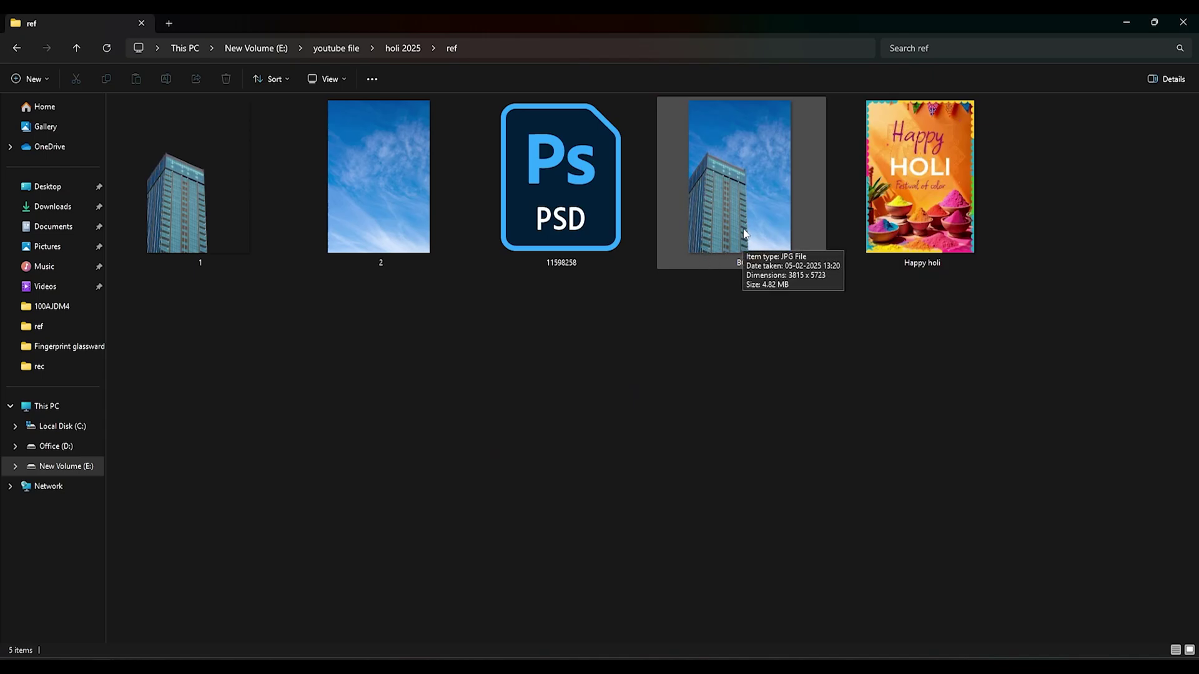
pyautogui.moveTo(719, 250)
pyautogui.mouseDown()
pyautogui.moveTo(297, 494)
pyautogui.moveTo(557, 392)
pyautogui.moveTo(556, 382)
pyautogui.mouseUp()
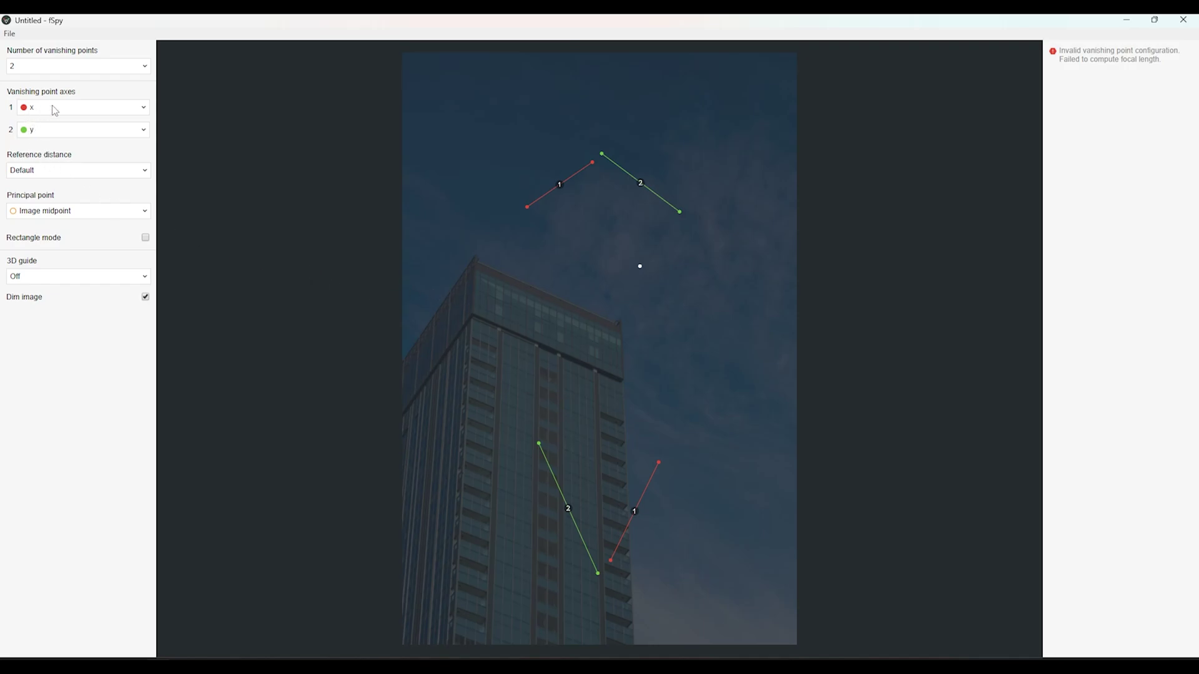
pyautogui.click(42, 131)
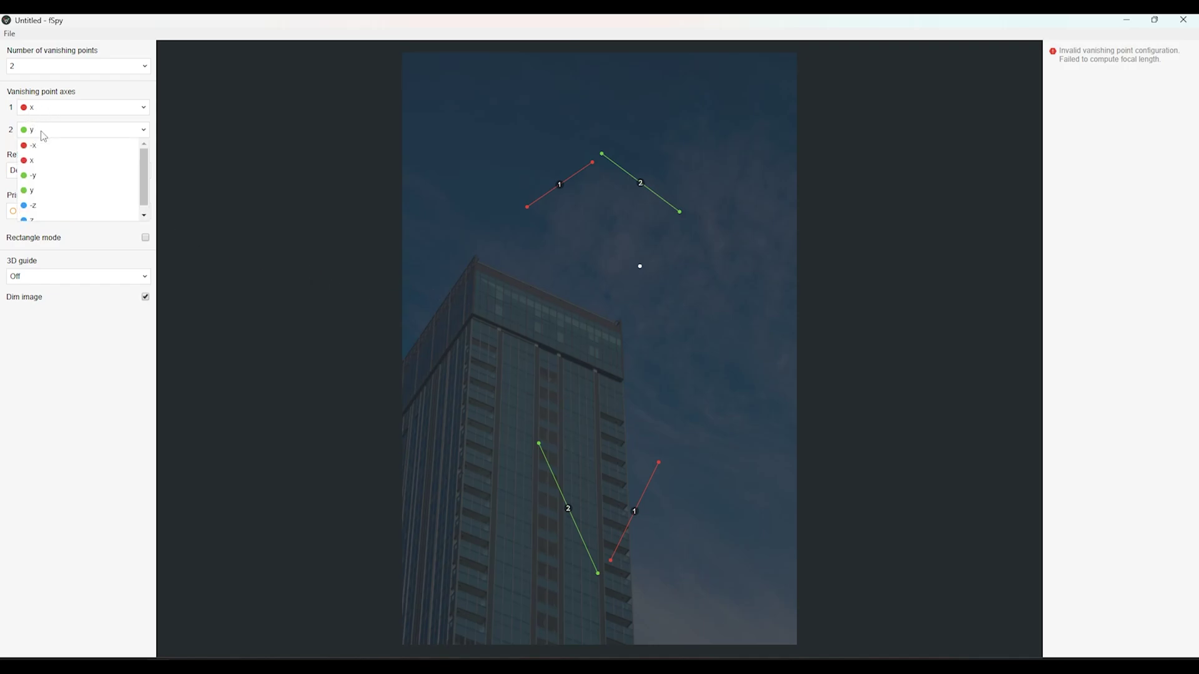
pyautogui.click(43, 218)
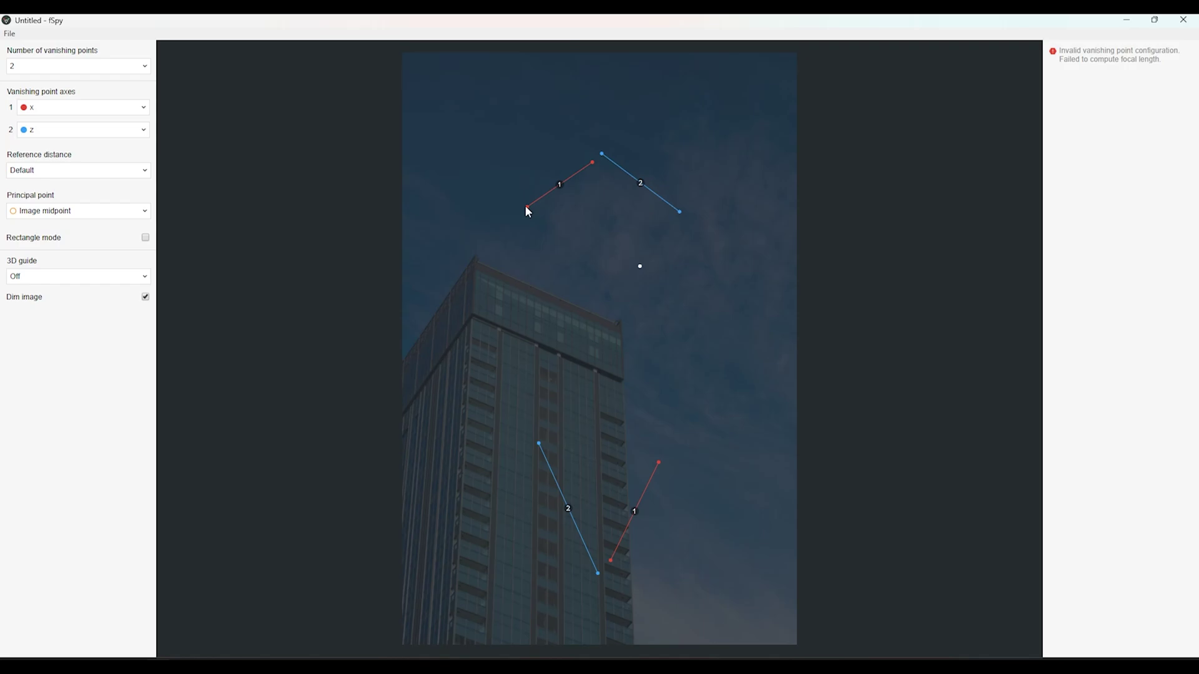
# Step: Align both red x vanishing lines with the tower's rooftop edges
pyautogui.moveTo(528, 208); pyautogui.dragTo(447, 282)
pyautogui.moveTo(592, 164)
pyautogui.mouseDown()
pyautogui.moveTo(588, 259)
pyautogui.moveTo(664, 373)
pyautogui.mouseUp()
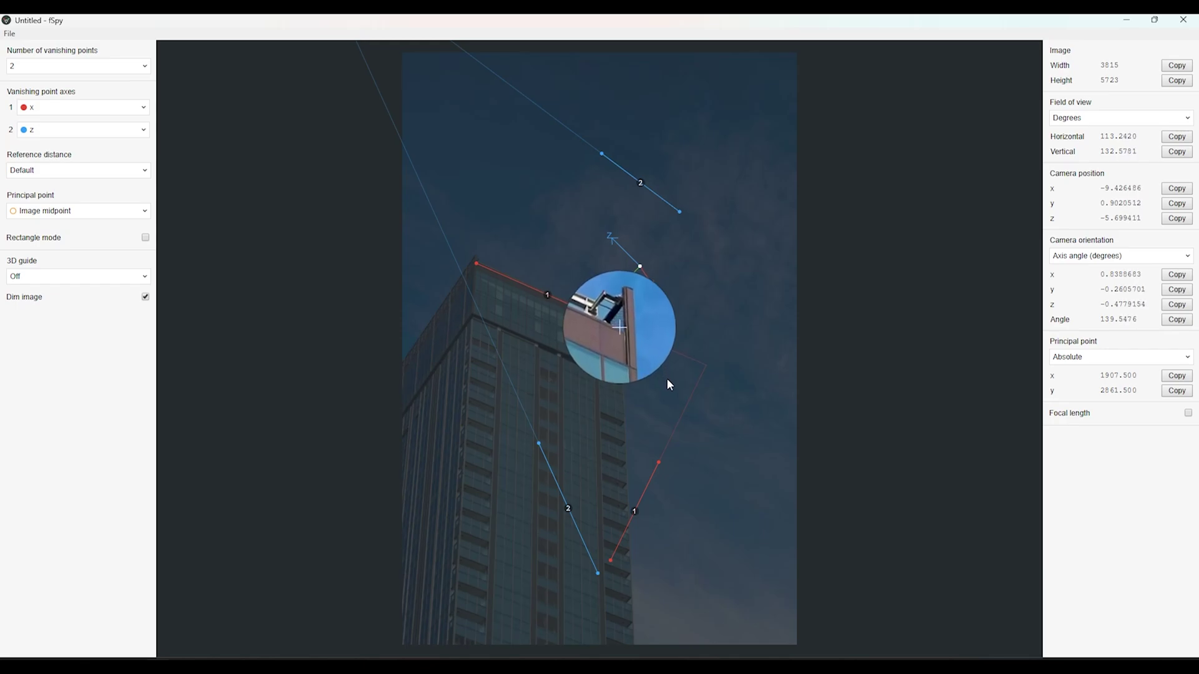
pyautogui.keyDown('shift'); pyautogui.moveTo(664, 370); pyautogui.dragTo(664, 371); pyautogui.keyUp('shift')
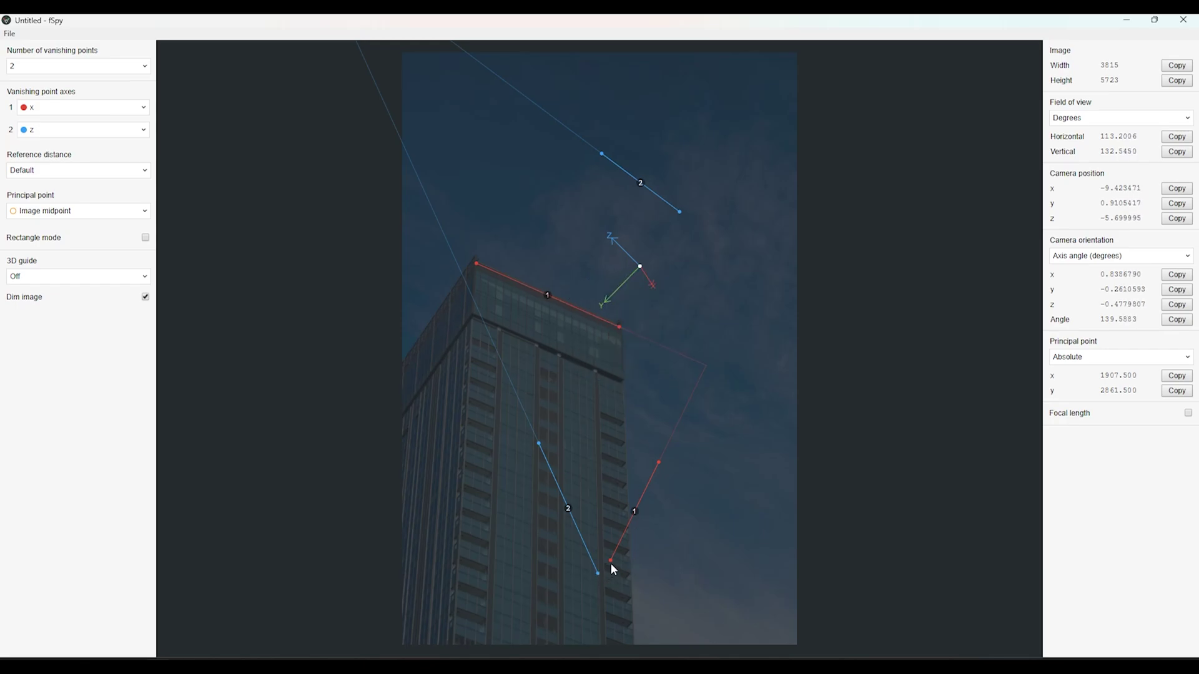
pyautogui.moveTo(611, 561)
pyautogui.mouseDown()
pyautogui.moveTo(474, 320)
pyautogui.moveTo(461, 264)
pyautogui.mouseUp()
pyautogui.moveTo(661, 462); pyautogui.dragTo(623, 379)
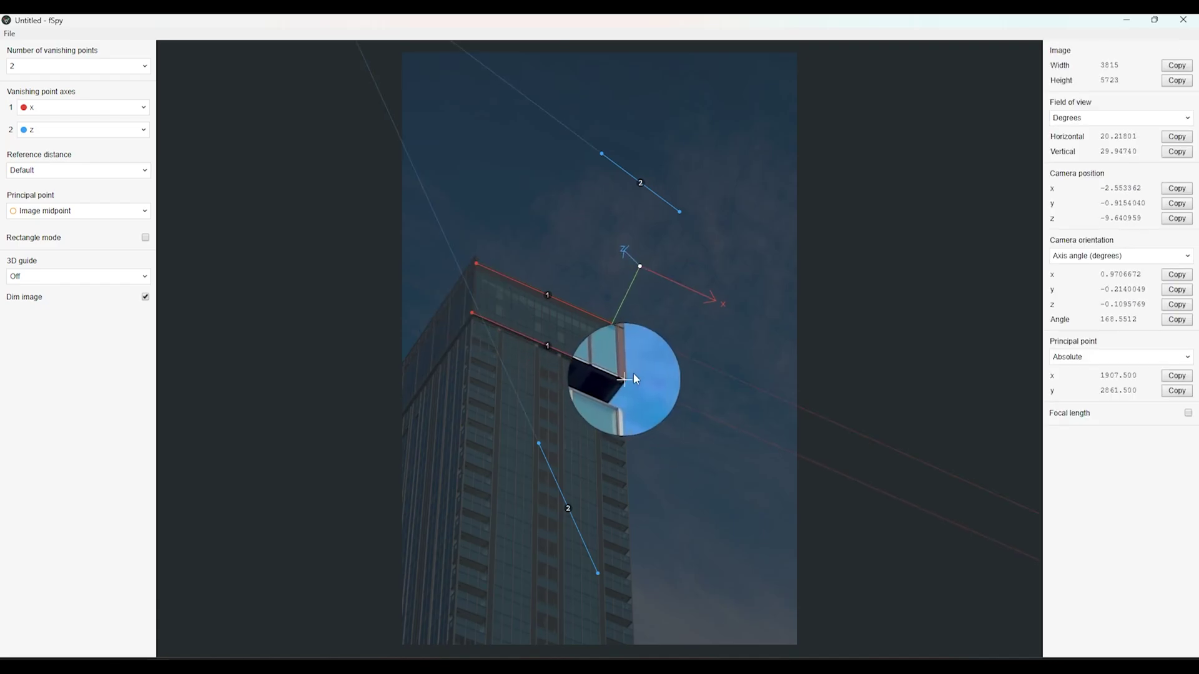
pyautogui.moveTo(623, 379); pyautogui.dragTo(624, 379)
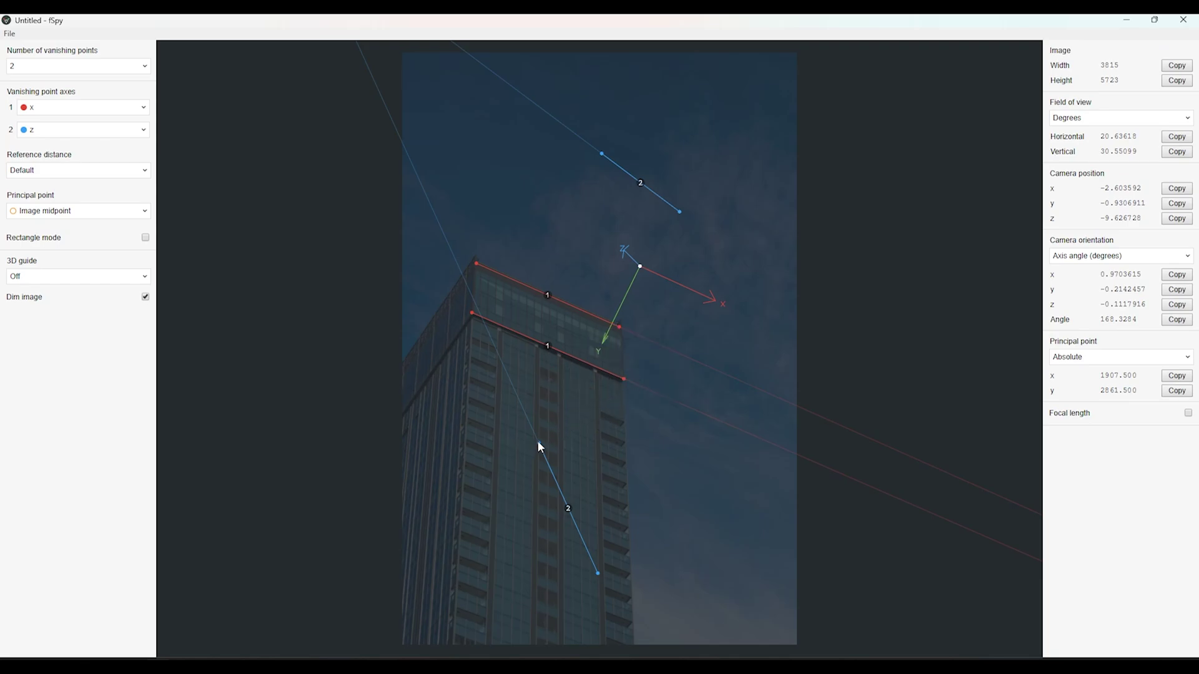
# Step: Align both blue z vanishing lines with the tower's vertical edges
pyautogui.moveTo(538, 445); pyautogui.dragTo(472, 324)
pyautogui.moveTo(598, 573); pyautogui.dragTo(449, 588)
pyautogui.moveTo(680, 214)
pyautogui.mouseDown()
pyautogui.moveTo(598, 603)
pyautogui.moveTo(572, 630)
pyautogui.mouseUp()
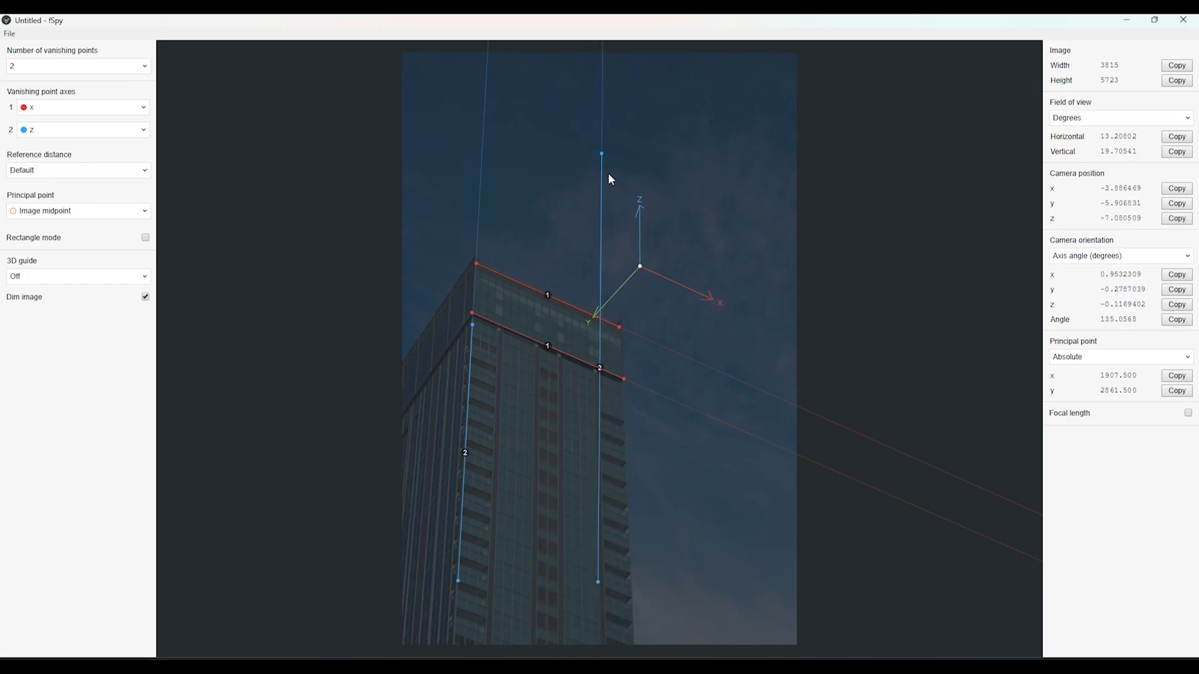
pyautogui.moveTo(601, 154)
pyautogui.mouseDown()
pyautogui.moveTo(603, 363)
pyautogui.moveTo(645, 337)
pyautogui.moveTo(670, 340)
pyautogui.moveTo(643, 349)
pyautogui.mouseUp()
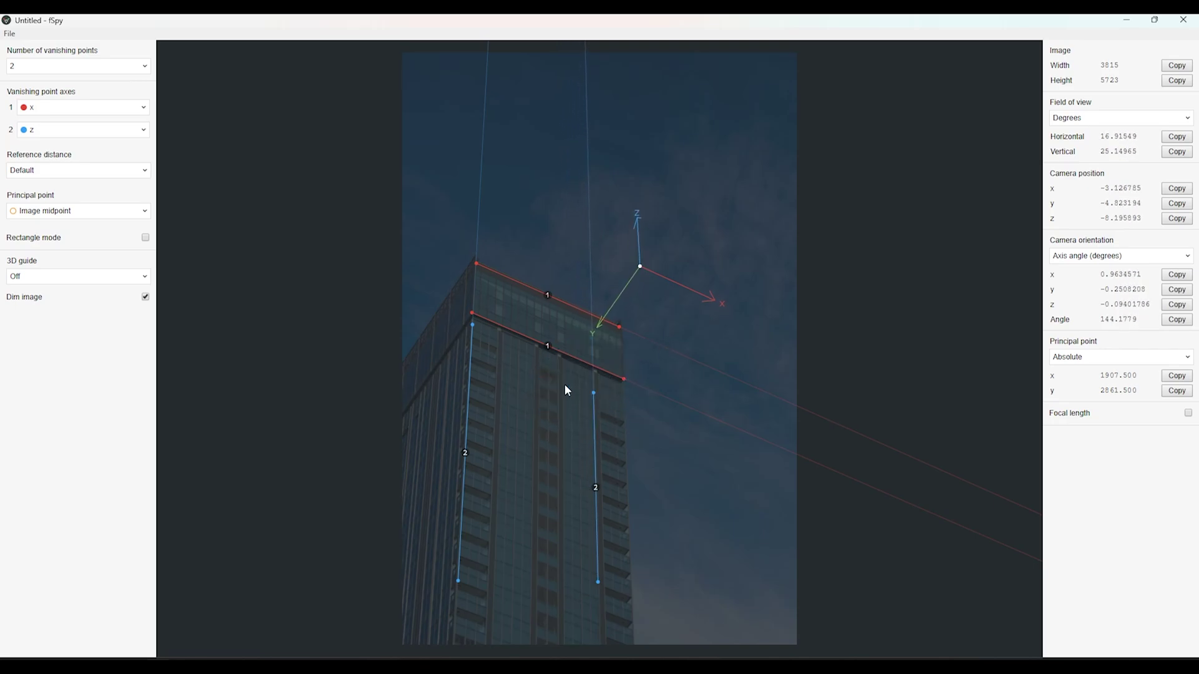
# Step: Set the 3D guide to Box and place the origin on the tower's upper facade
pyautogui.click(40, 276)
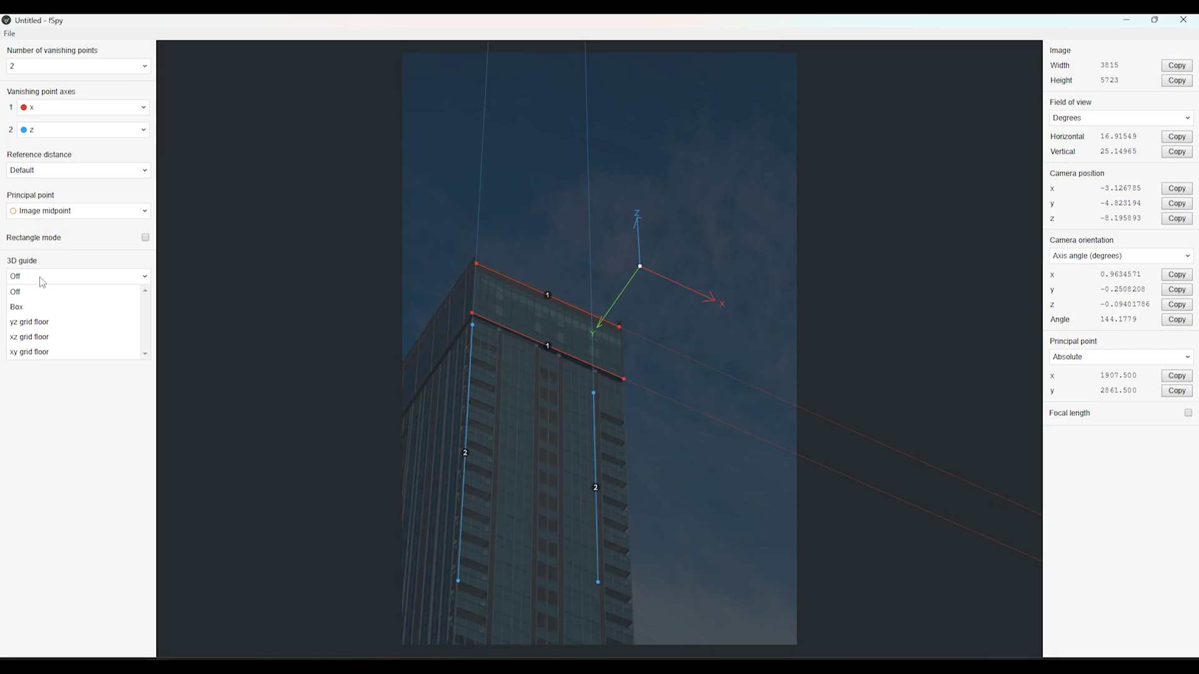
pyautogui.click(17, 307)
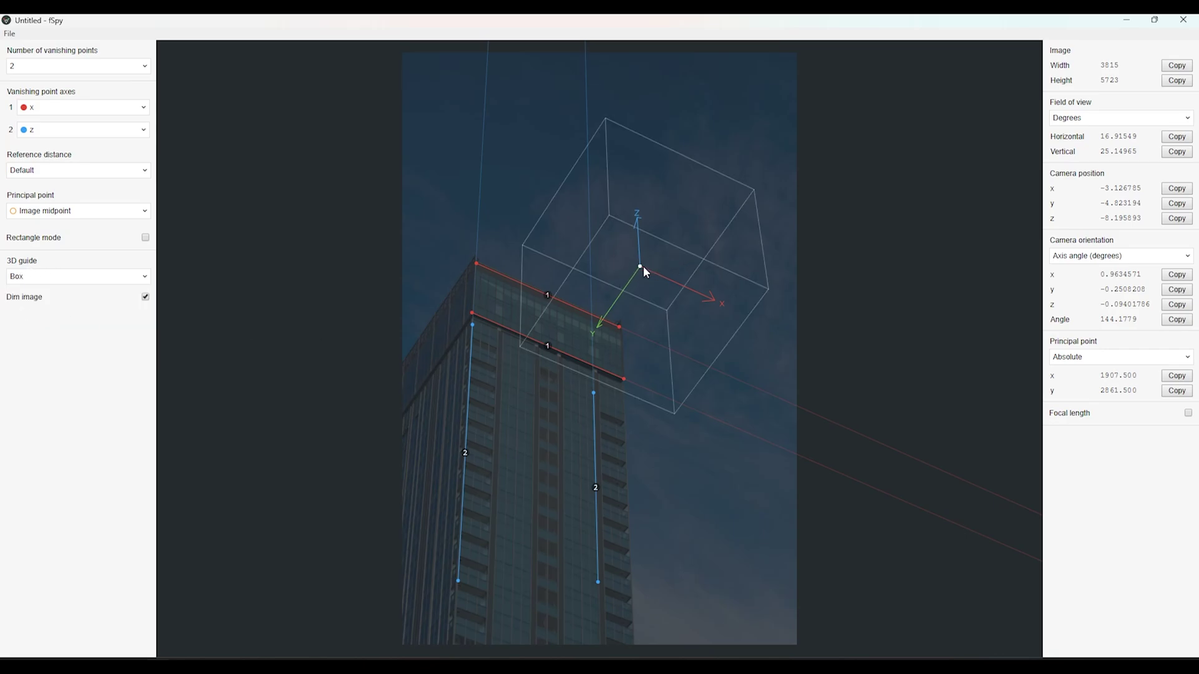
pyautogui.moveTo(643, 267)
pyautogui.mouseDown()
pyautogui.moveTo(588, 301)
pyautogui.moveTo(517, 416)
pyautogui.moveTo(506, 410)
pyautogui.moveTo(529, 397)
pyautogui.mouseUp()
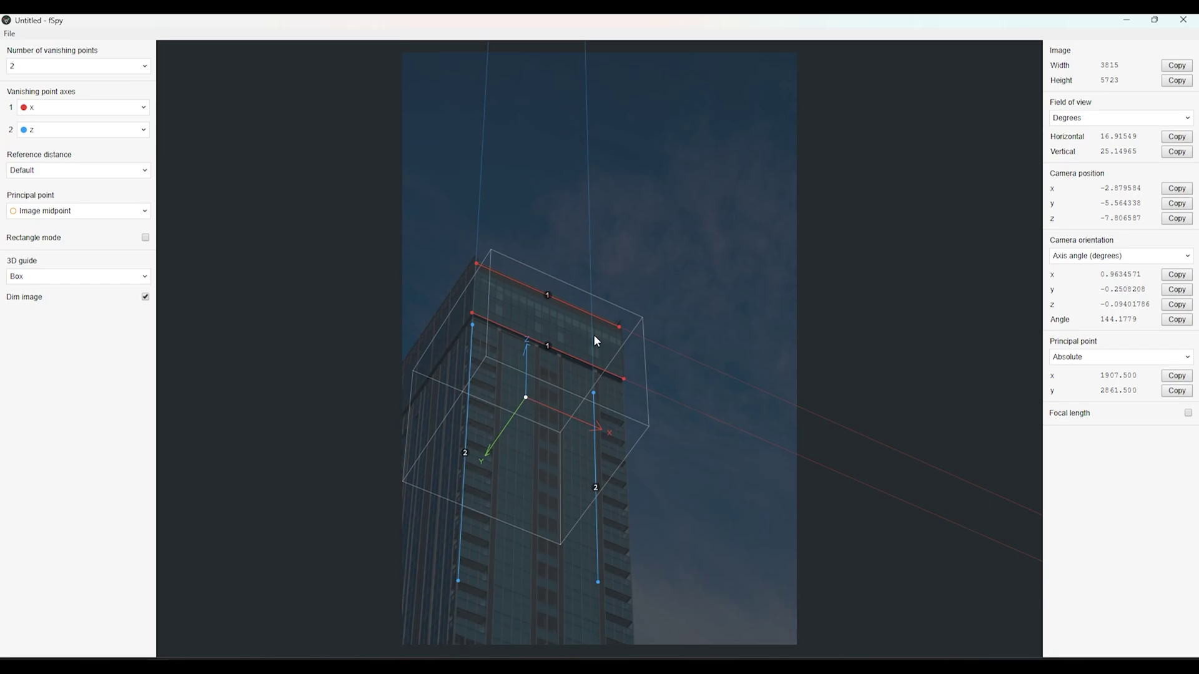
# Step: Save the fSpy project as 'Holi cam_'
pyautogui.click(10, 34)
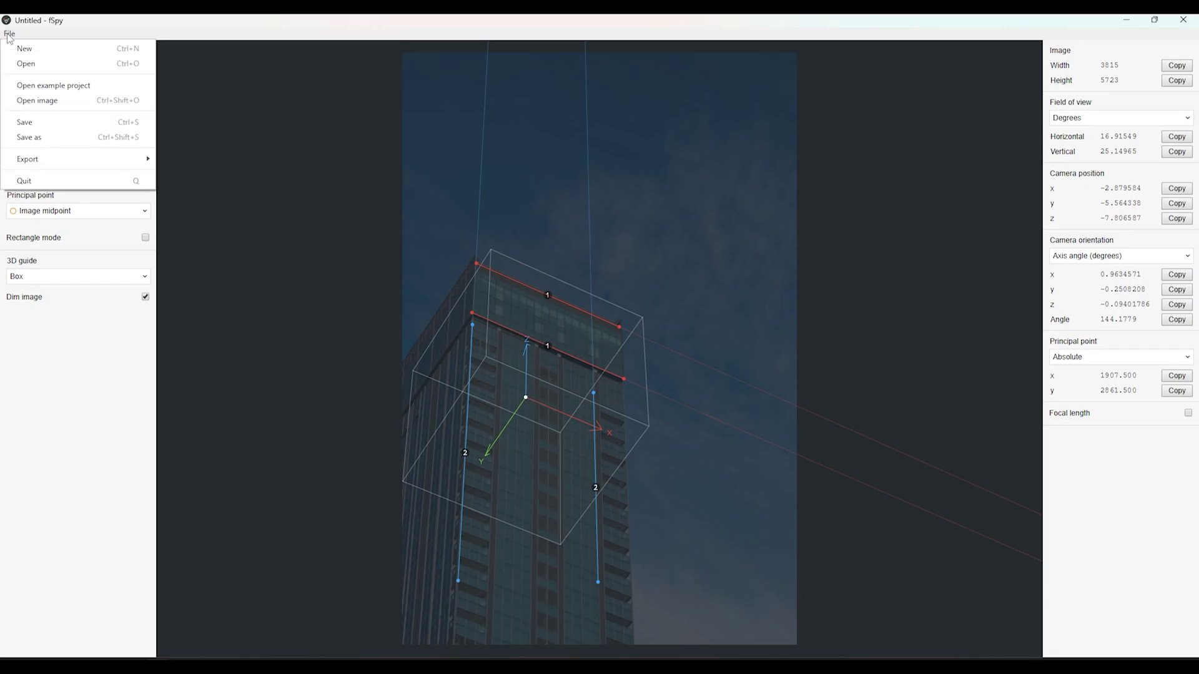
pyautogui.click(35, 138)
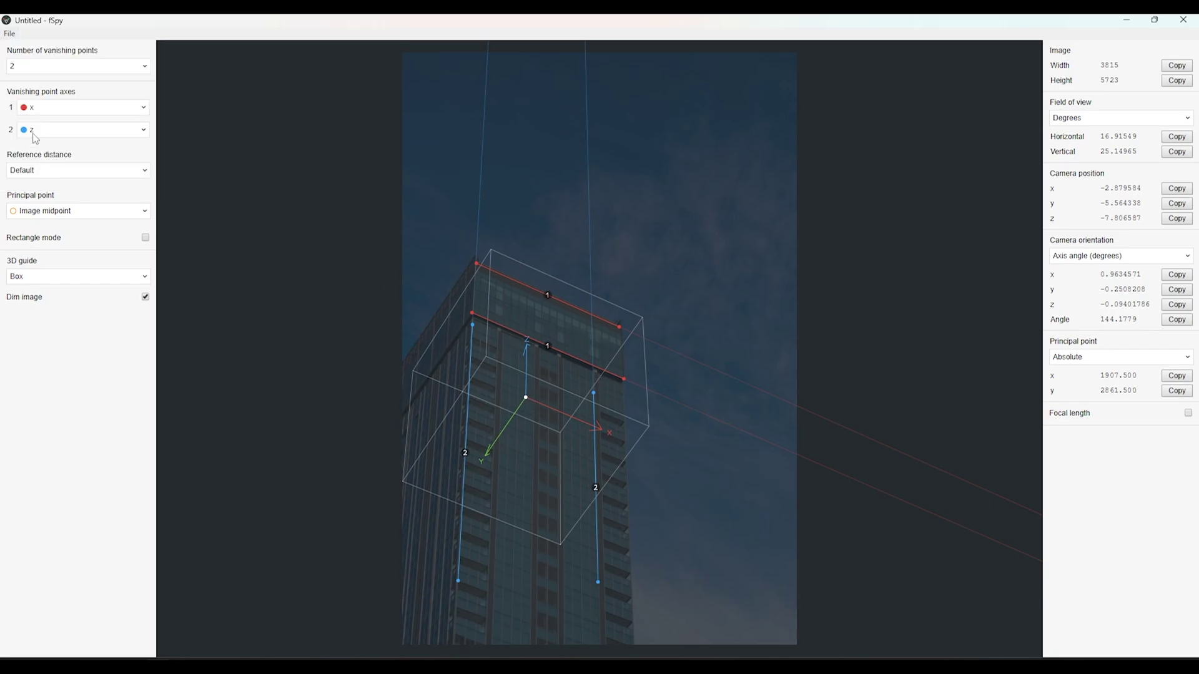
pyautogui.write('Ho')
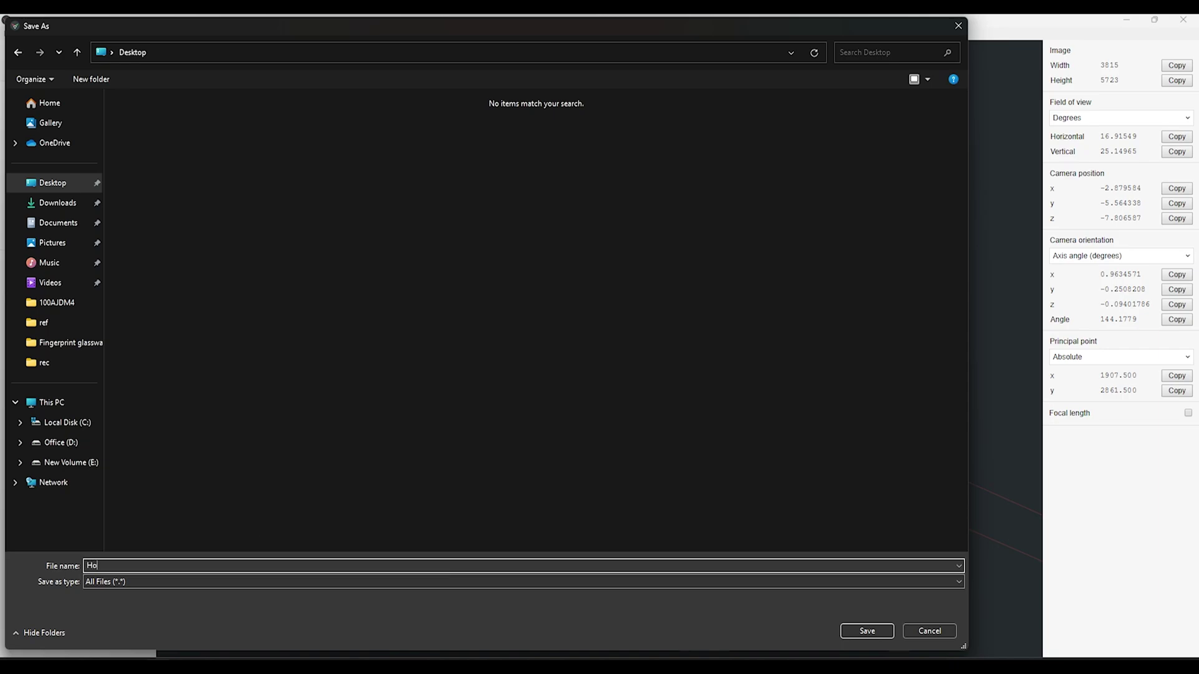
pyautogui.write('li cam')
pyautogui.write('_')
pyautogui.click(868, 631)
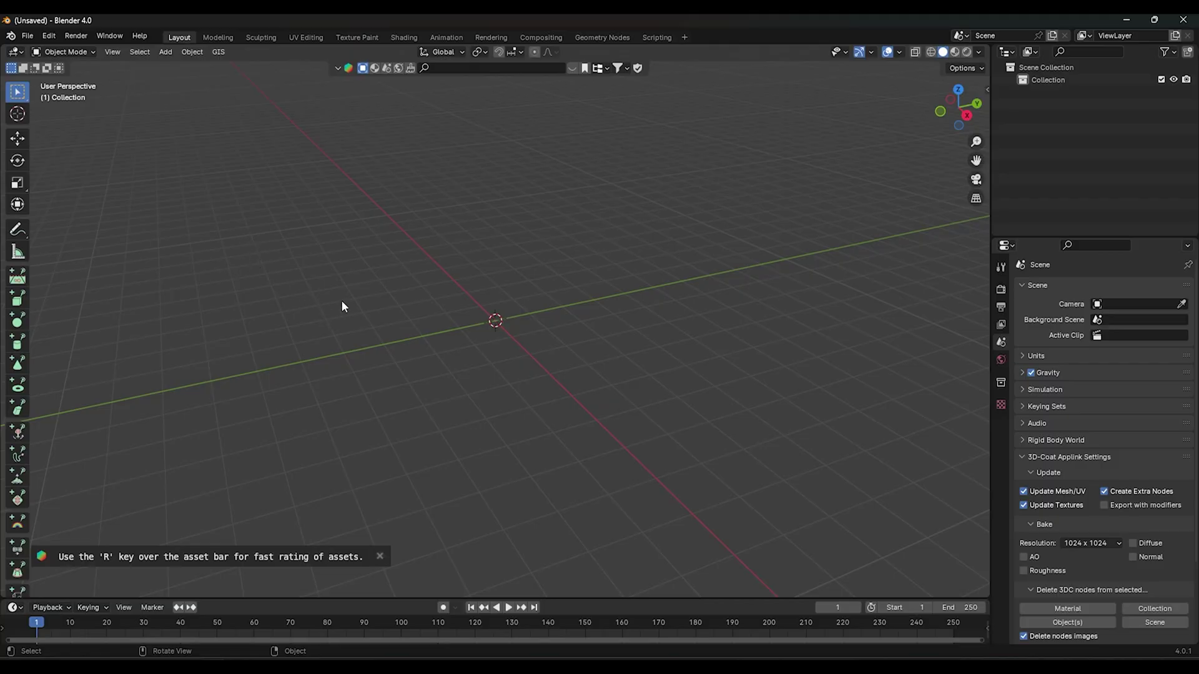
# Step: Import the Holi cam fSpy project from the E:\youtube file\holi 2025 folder
pyautogui.click(28, 38)
pyautogui.moveTo(49, 212)
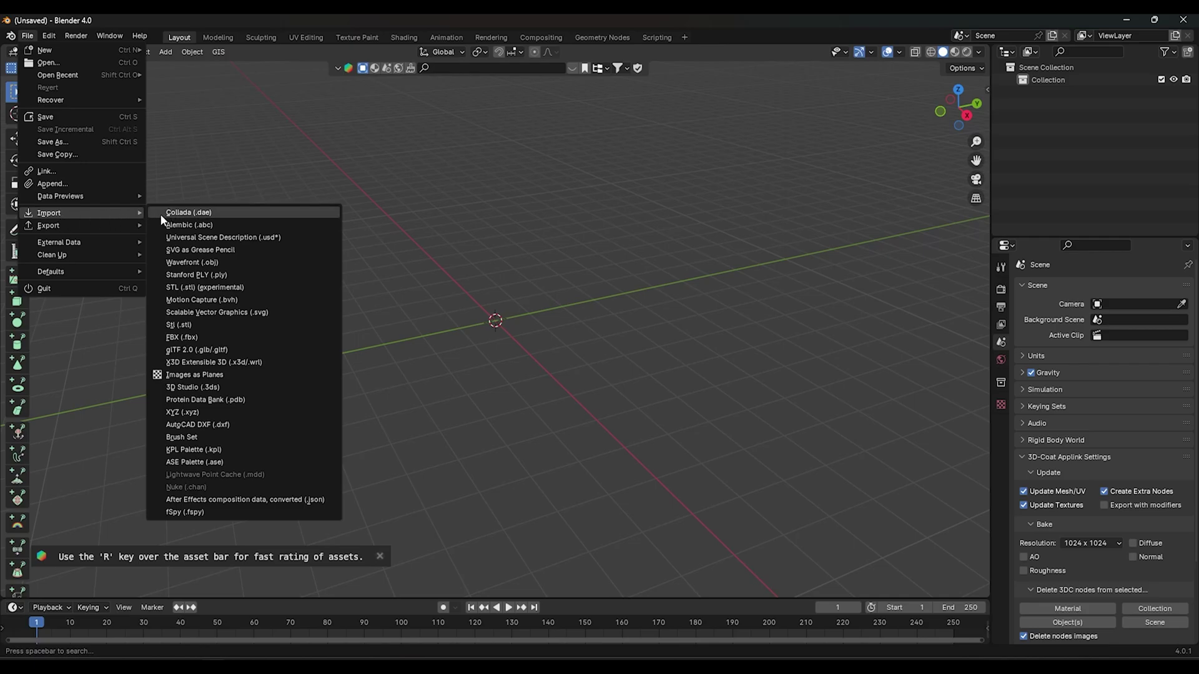
pyautogui.click(197, 511)
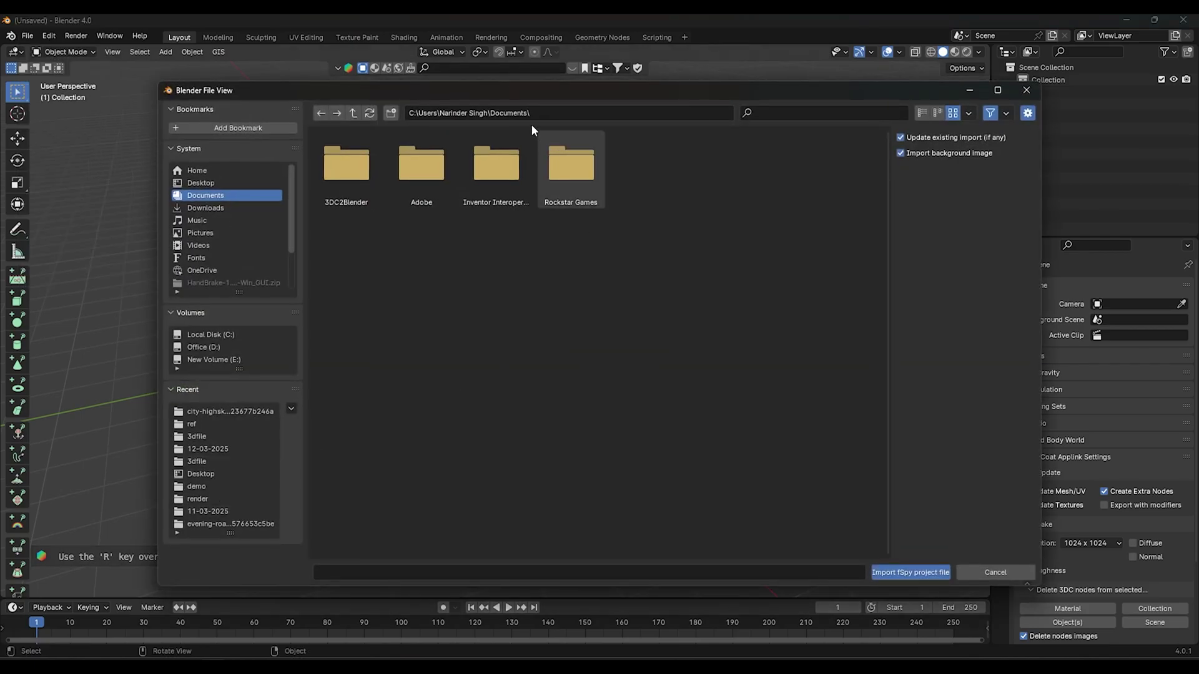
pyautogui.click(549, 114)
pyautogui.hotkey('ctrl', 'v')
pyautogui.press('Return')
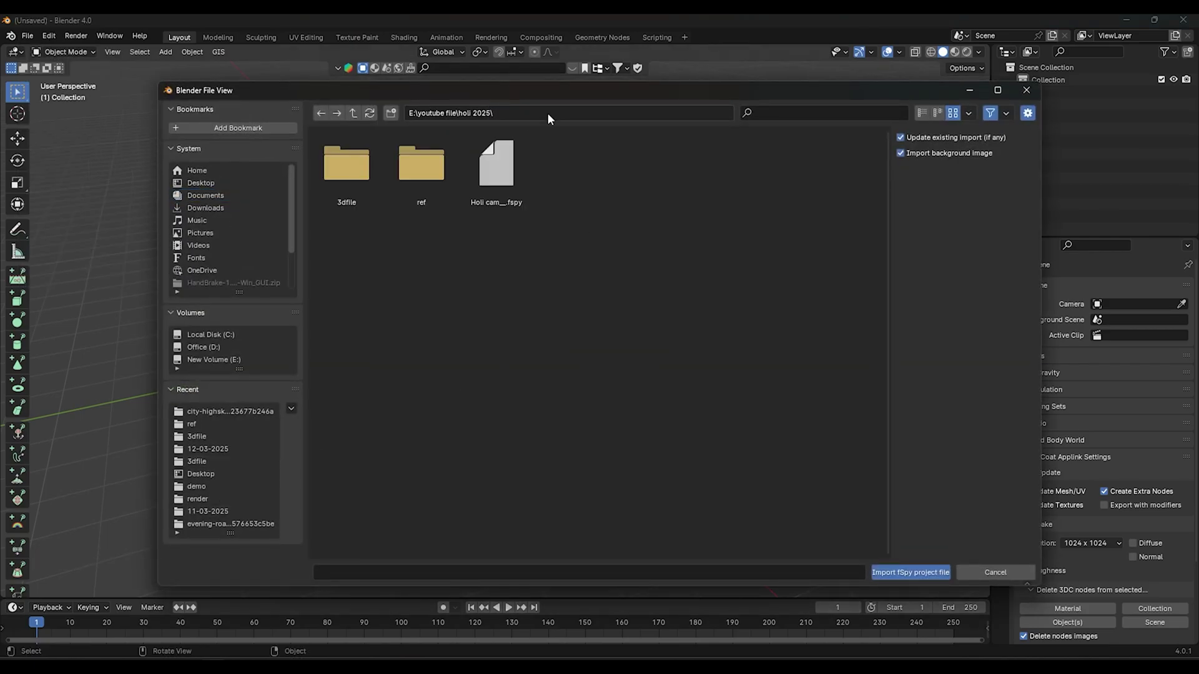
pyautogui.click(506, 189)
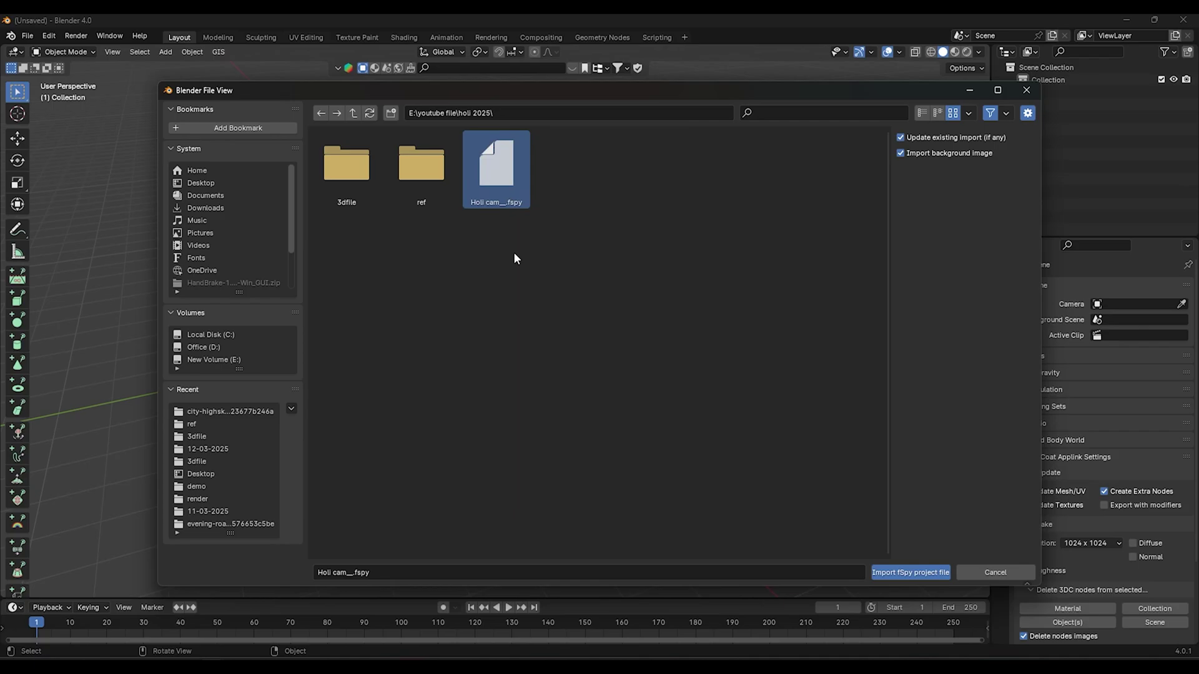
pyautogui.click(903, 575)
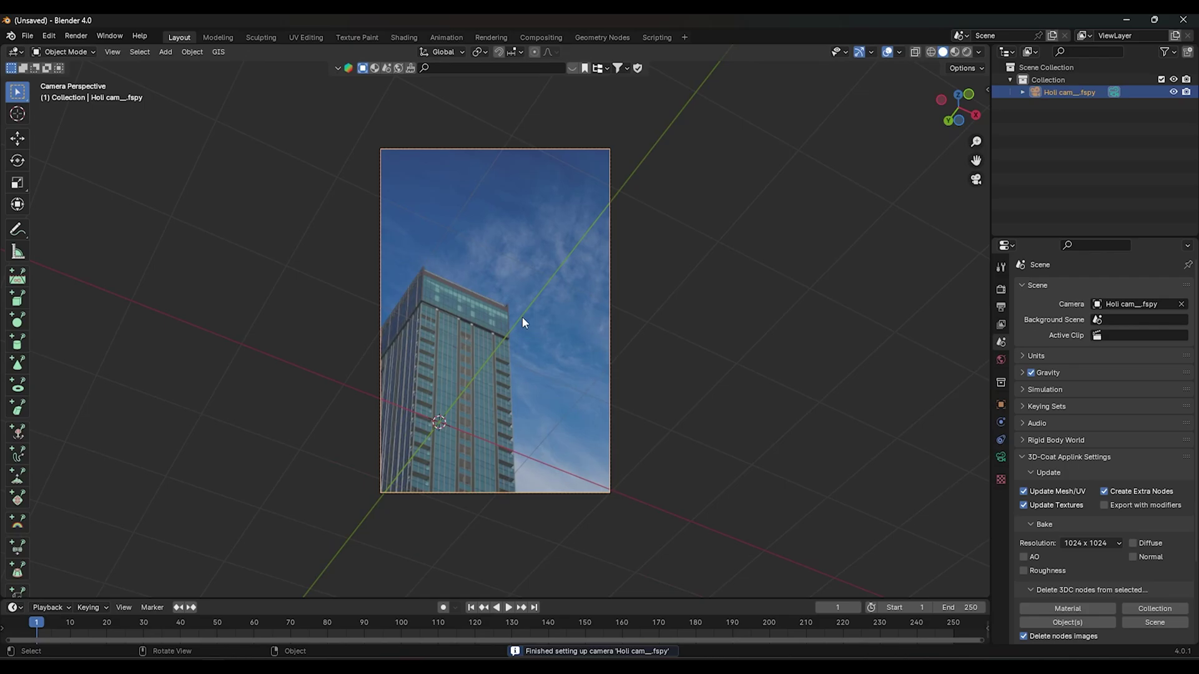
# Step: Set the imported fSpy camera's Location Z to 0 m
pyautogui.moveTo(522, 317)
pyautogui.mouseDown(button='middle')
pyautogui.moveTo(441, 365)
pyautogui.moveTo(522, 424)
pyautogui.mouseUp(button='middle')
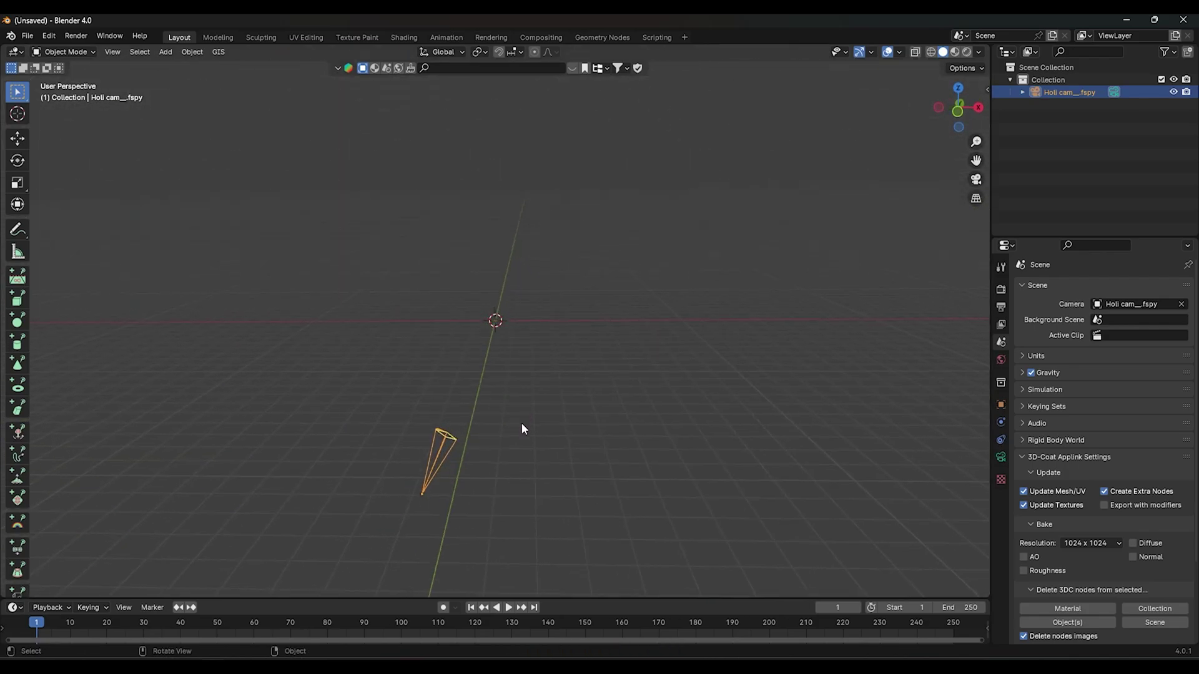
pyautogui.moveTo(443, 437); pyautogui.dragTo(459, 433, button='middle')
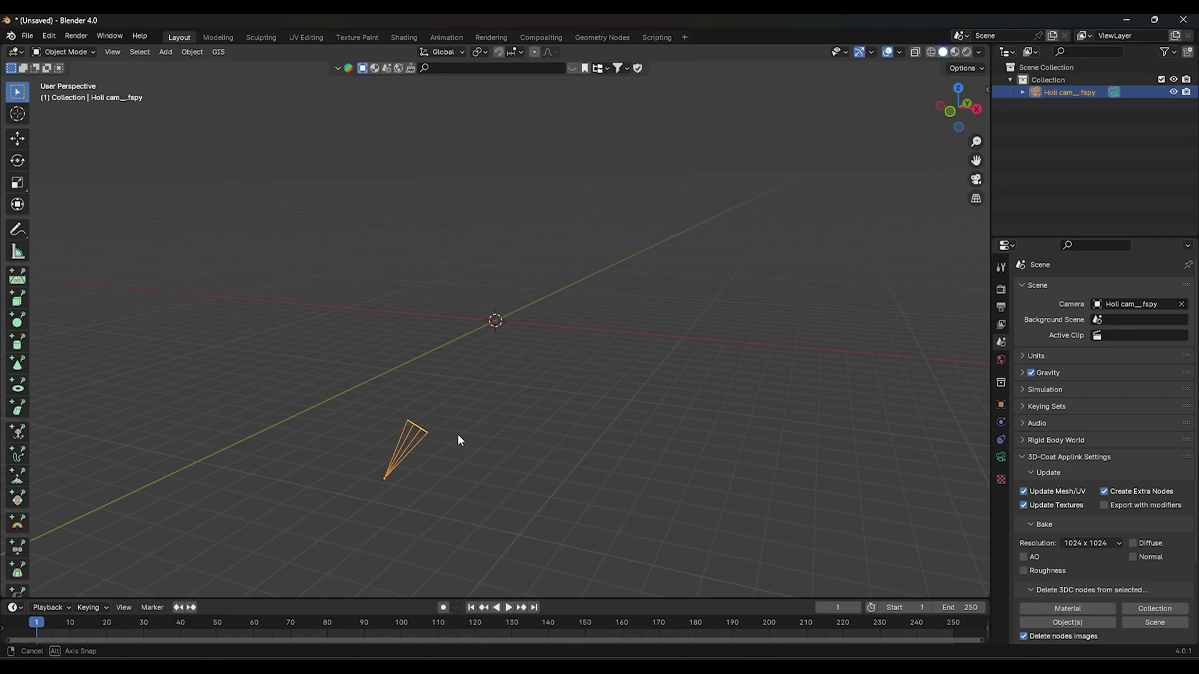
pyautogui.click(1001, 405)
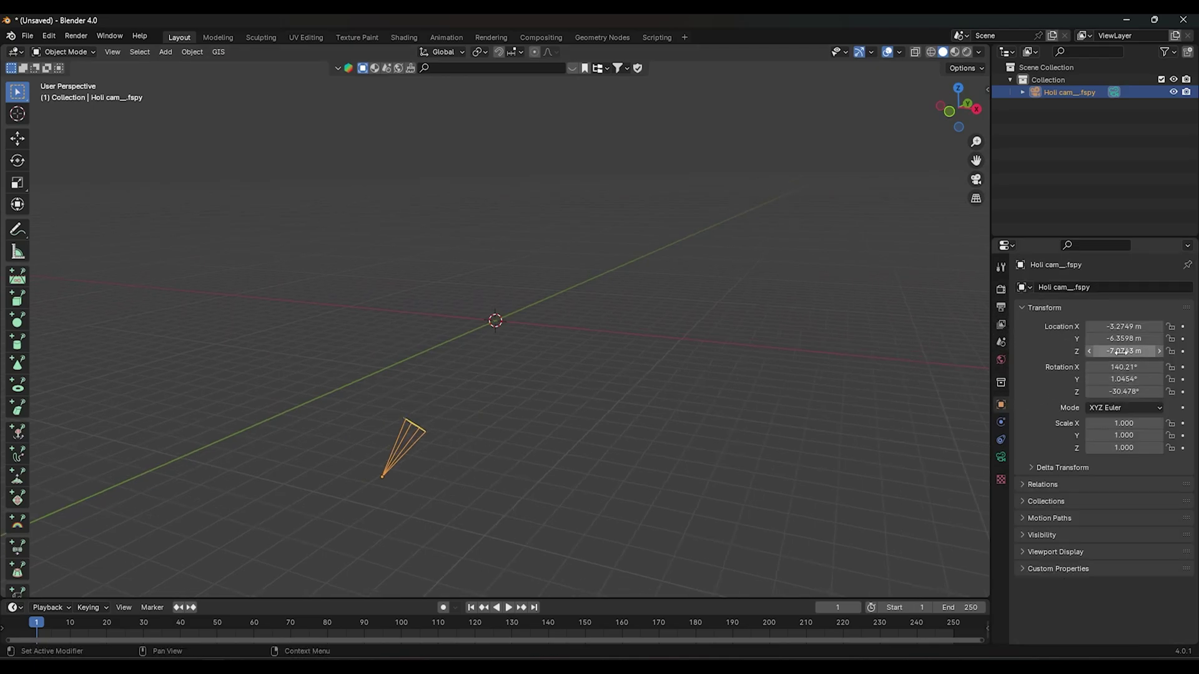
pyautogui.click(1111, 352)
pyautogui.write('0')
pyautogui.press('Return')
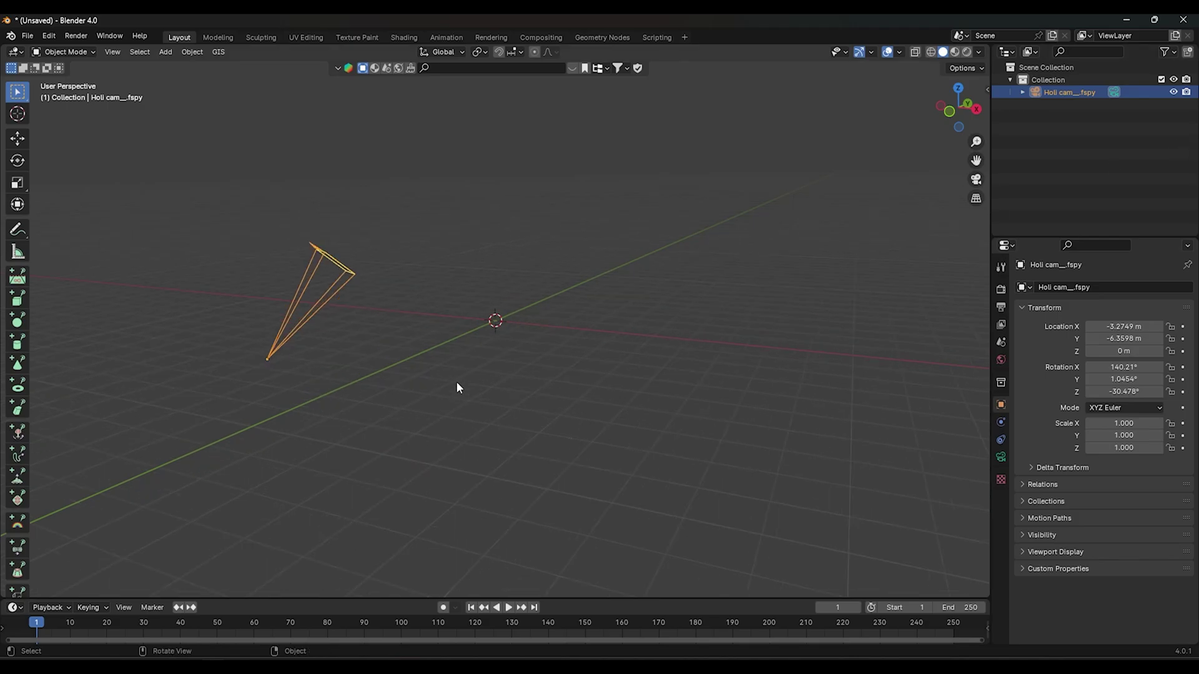
pyautogui.hotkey('shift', 'a')
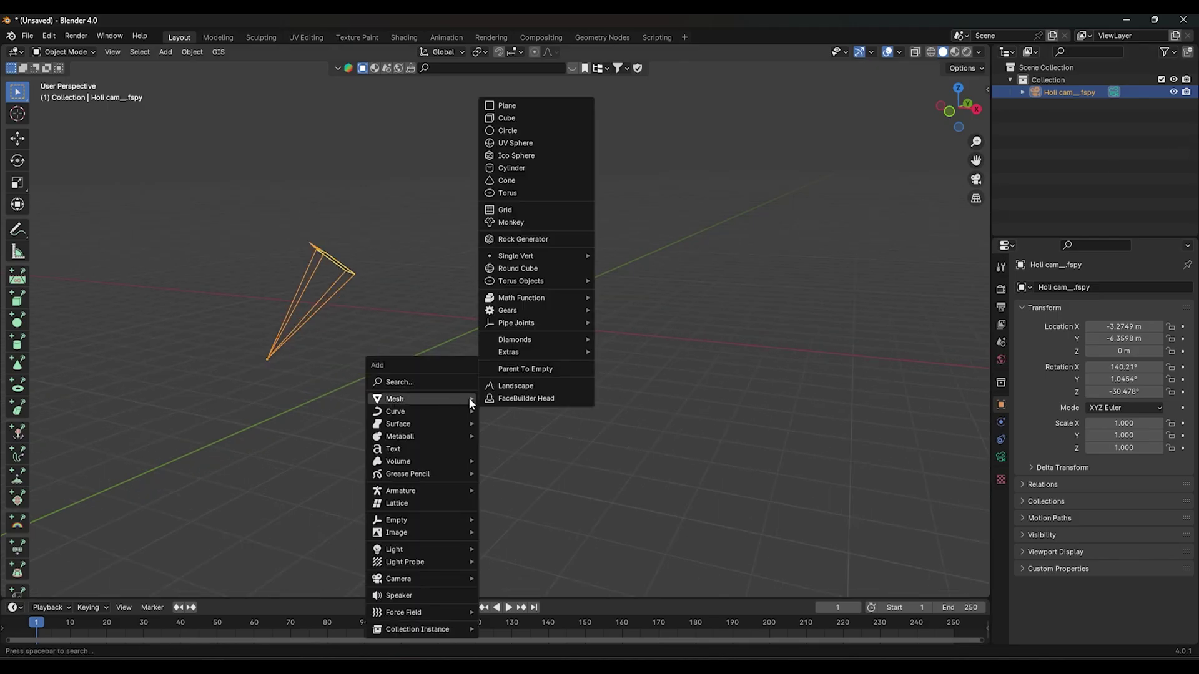
# Step: Add a cube and raise it along Z up the tower in camera view
pyautogui.click(520, 118)
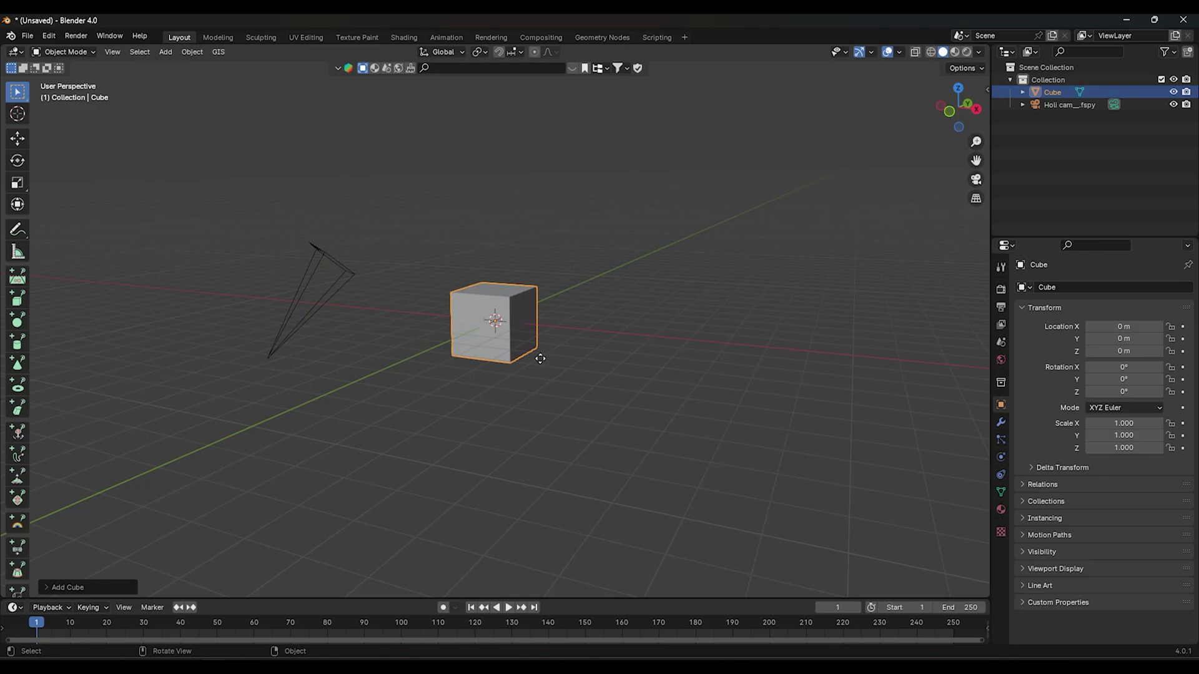
pyautogui.press('g')
pyautogui.press('z')
pyautogui.click(557, 178)
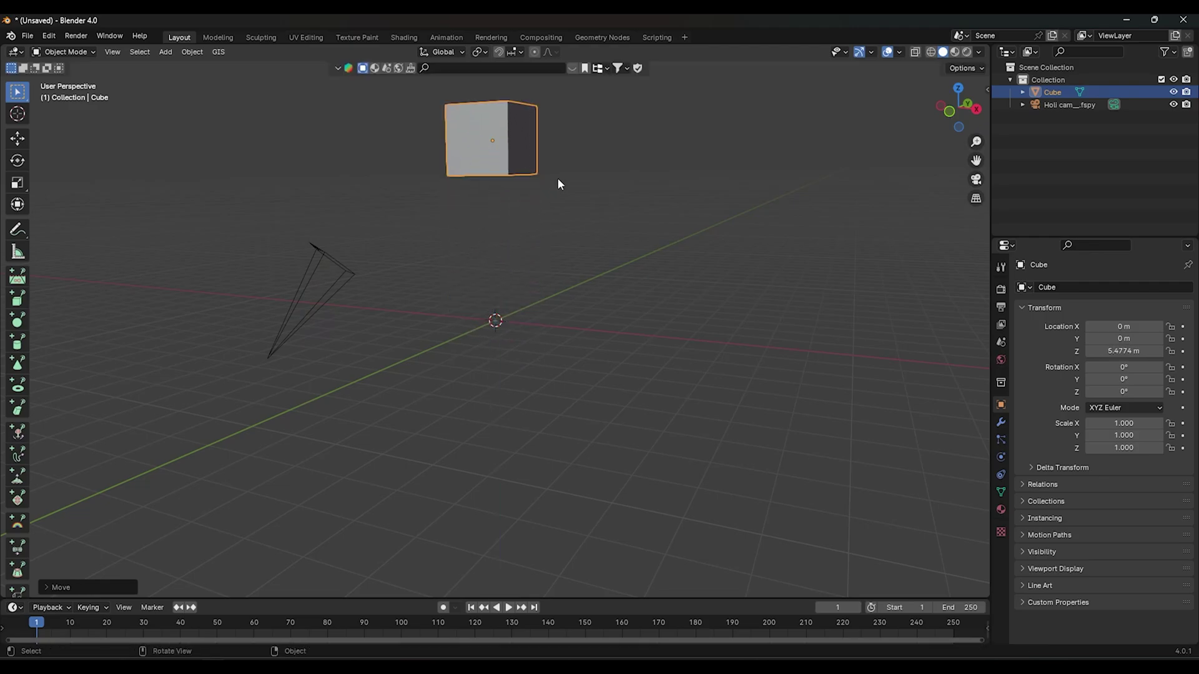
pyautogui.press('KP_0')
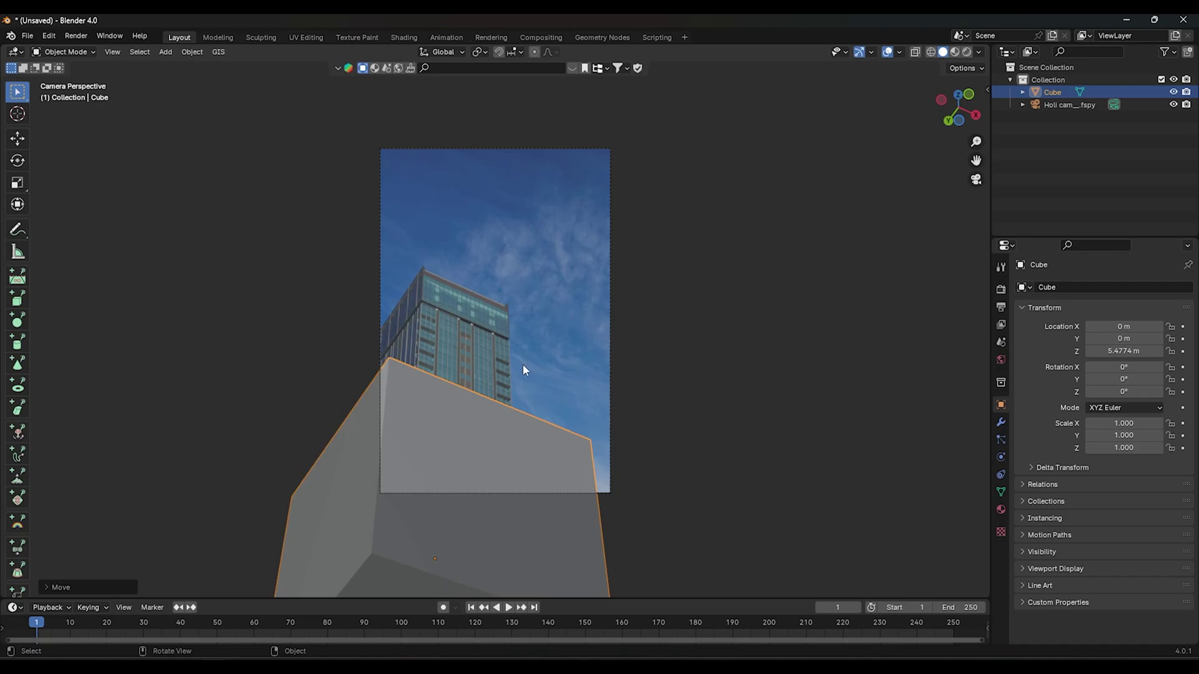
pyautogui.press('h')
pyautogui.press('g')
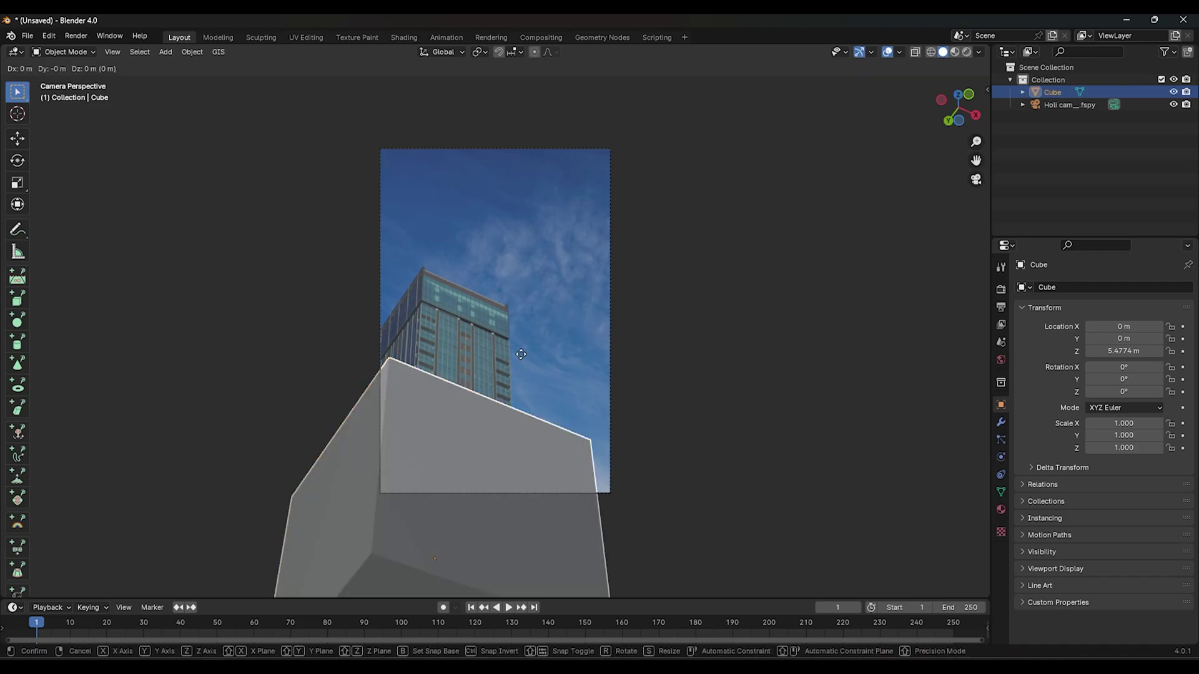
pyautogui.press('z')
pyautogui.click(532, 329)
# Step: Scale the cube down and shift it along X onto the tower
pyautogui.scroll(1, 532, 330)
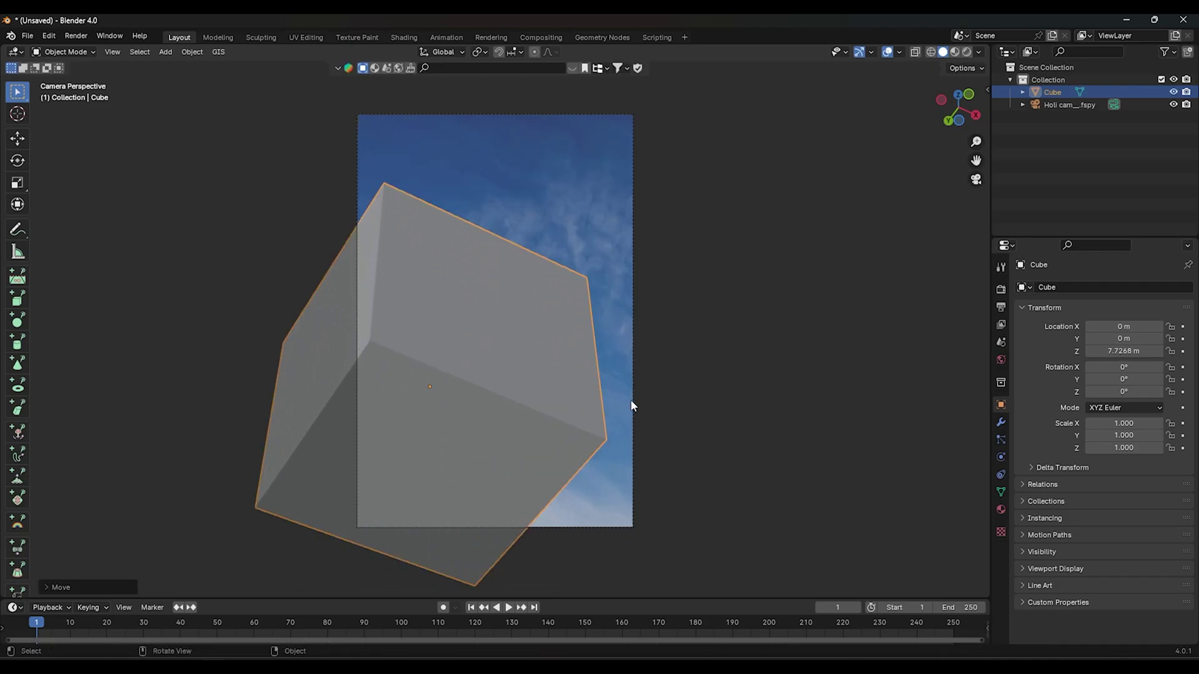
pyautogui.press('s')
pyautogui.click(528, 367)
pyautogui.scroll(2, 500, 363)
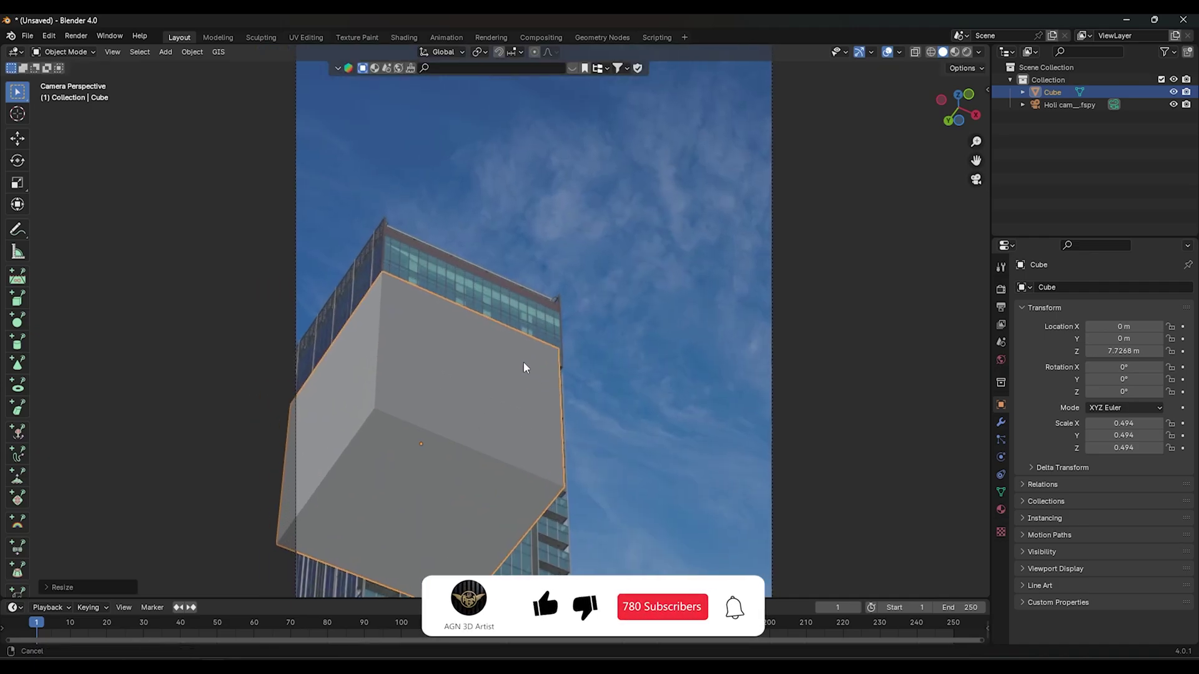
pyautogui.scroll(1, 524, 365)
pyautogui.press('s')
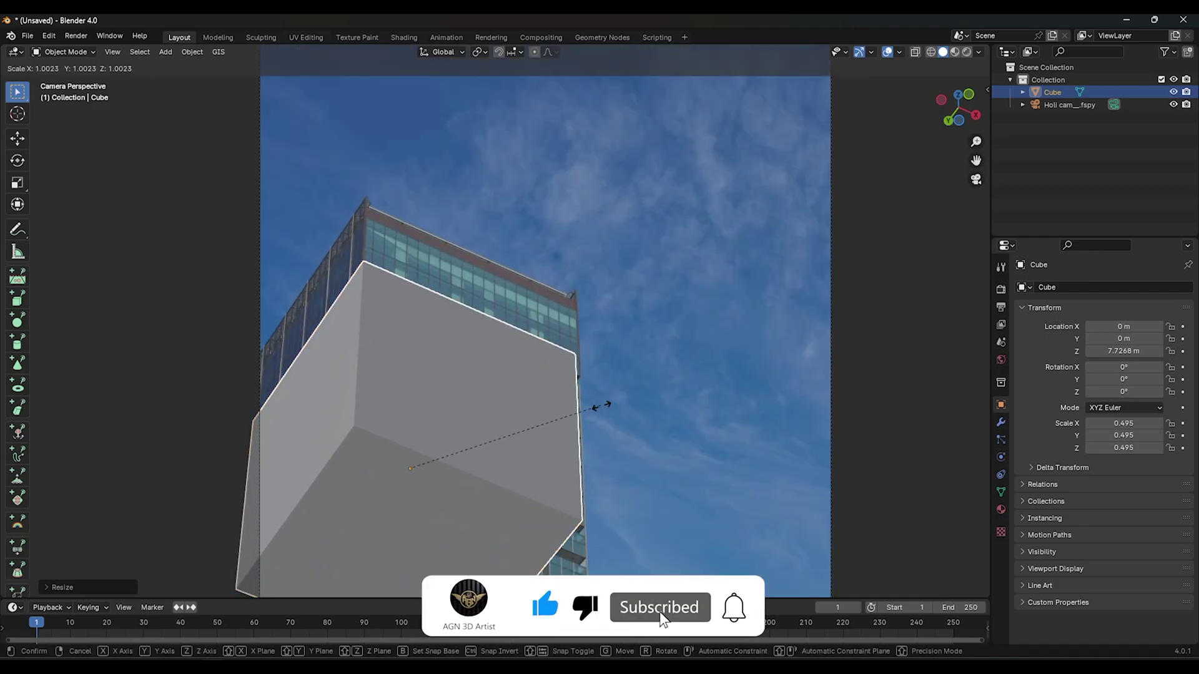
pyautogui.click(593, 406)
pyautogui.press('g')
pyautogui.press('x')
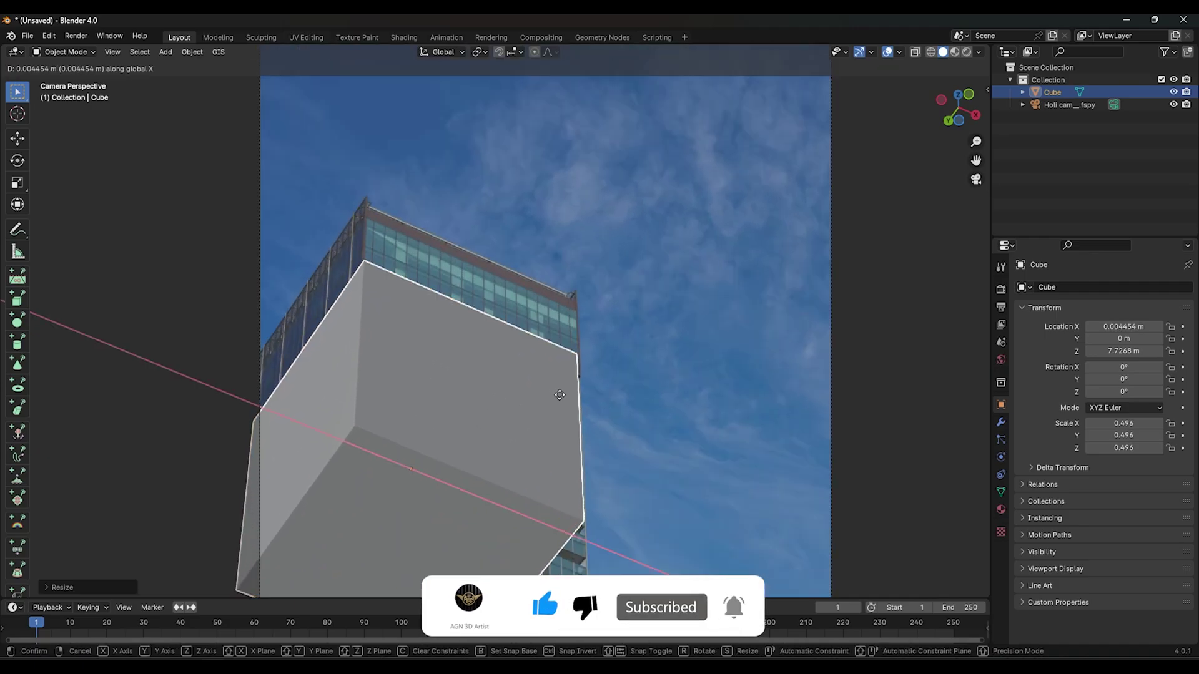
pyautogui.click(578, 405)
# Step: In wireframe, widen the cube along X and align its top with the roof
pyautogui.hotkey('shift', 'z')
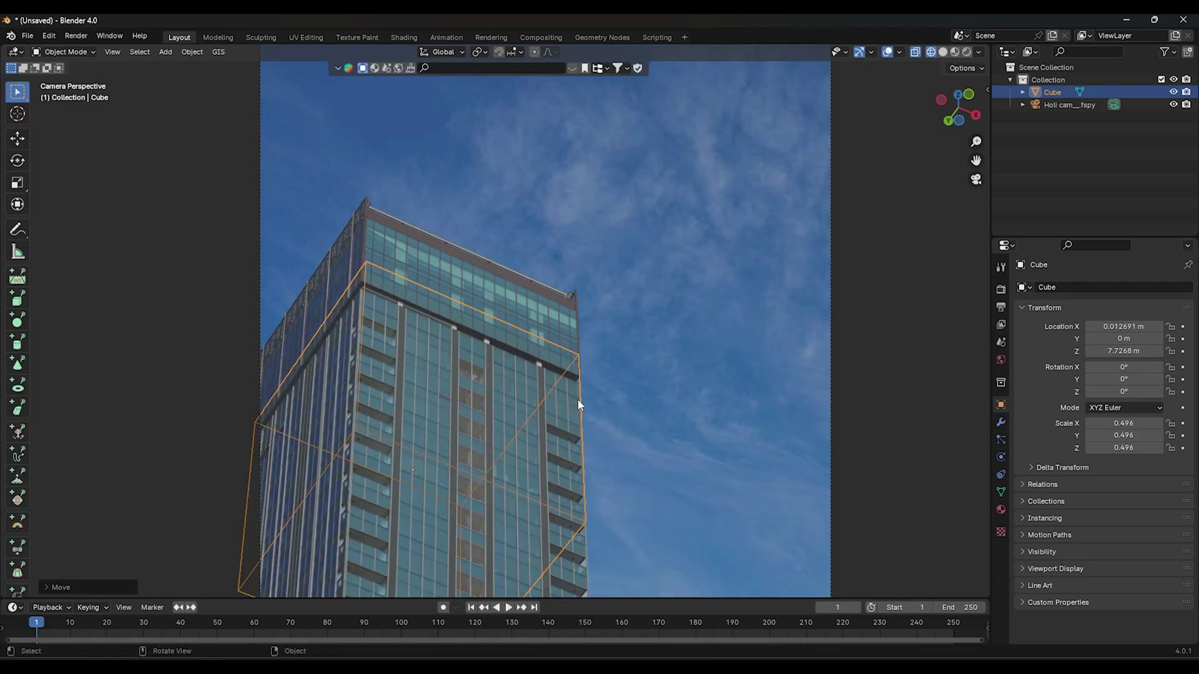
pyautogui.scroll(1, 490, 354)
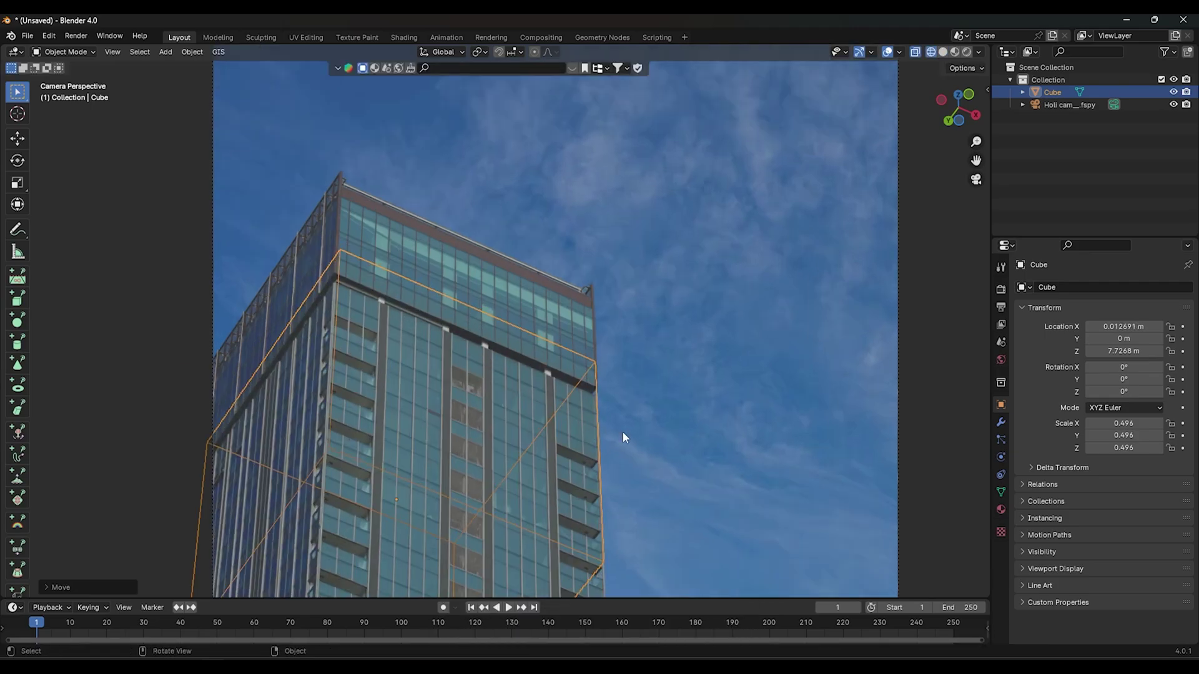
pyautogui.press('s')
pyautogui.press('x')
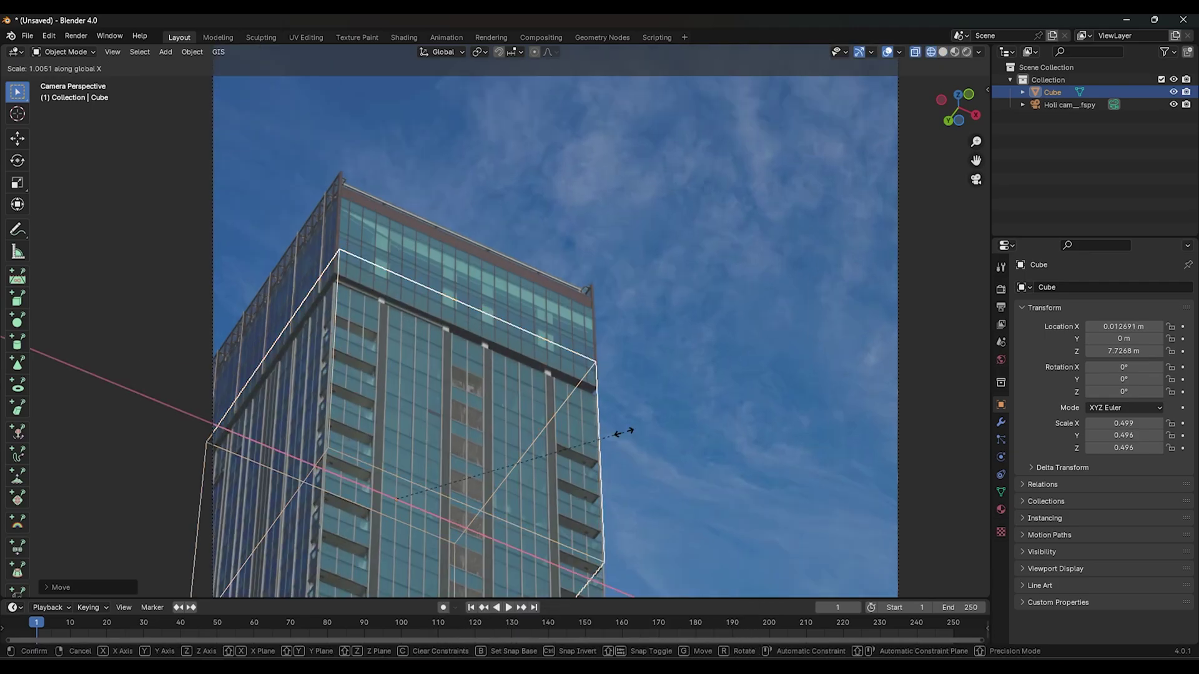
pyautogui.click(649, 436)
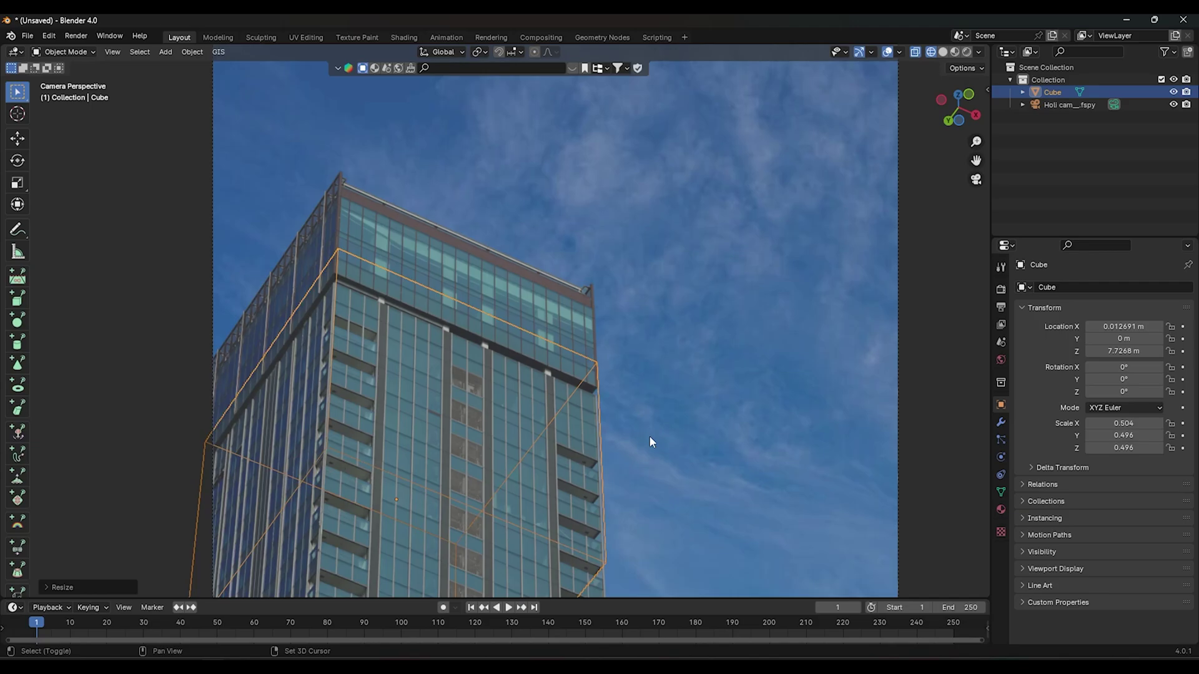
pyautogui.scroll(-1, 451, 387)
pyautogui.press('g')
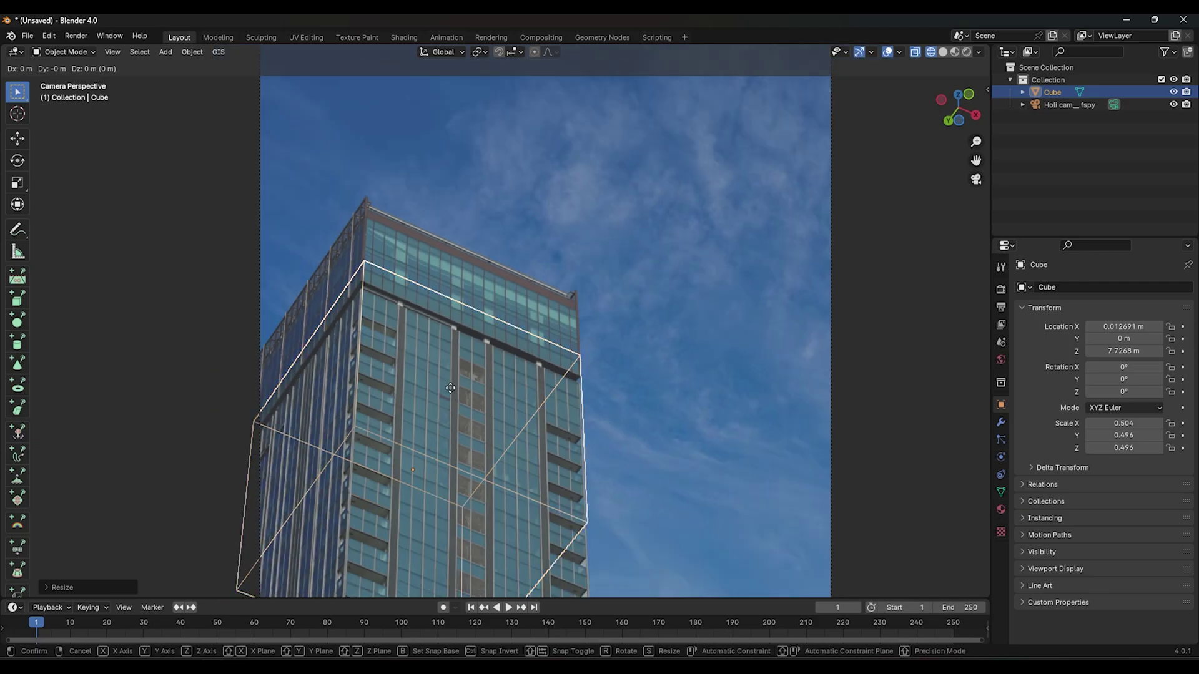
pyautogui.press('z')
pyautogui.click(456, 300)
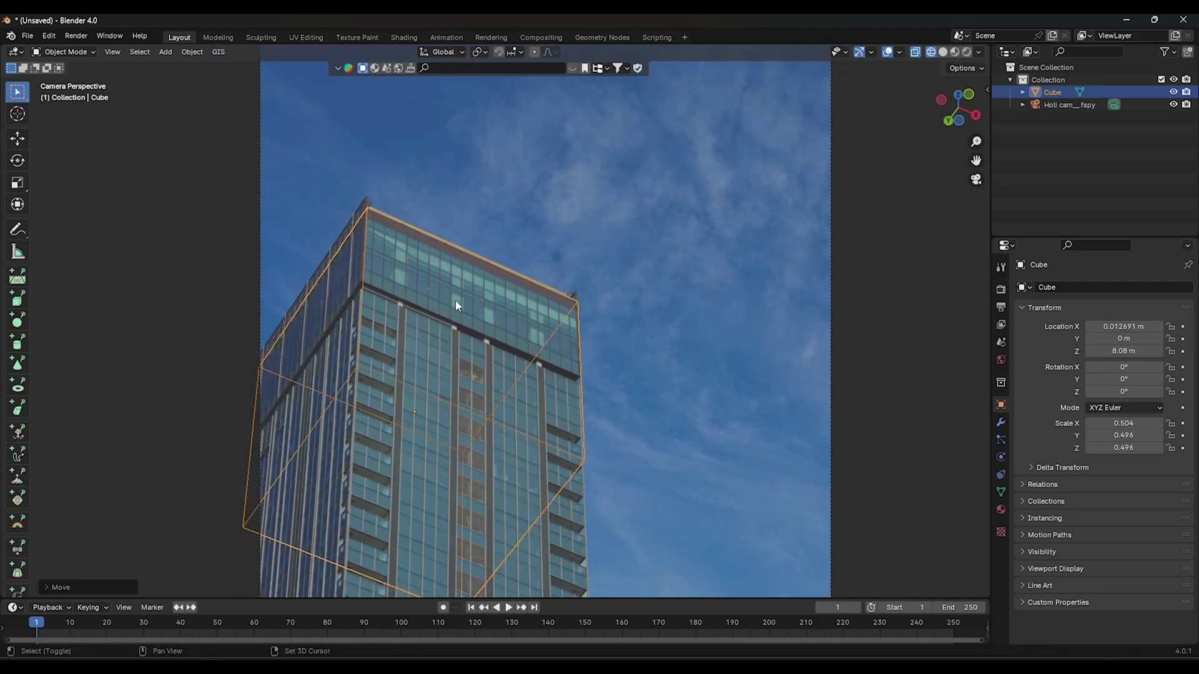
pyautogui.scroll(-2, 470, 262)
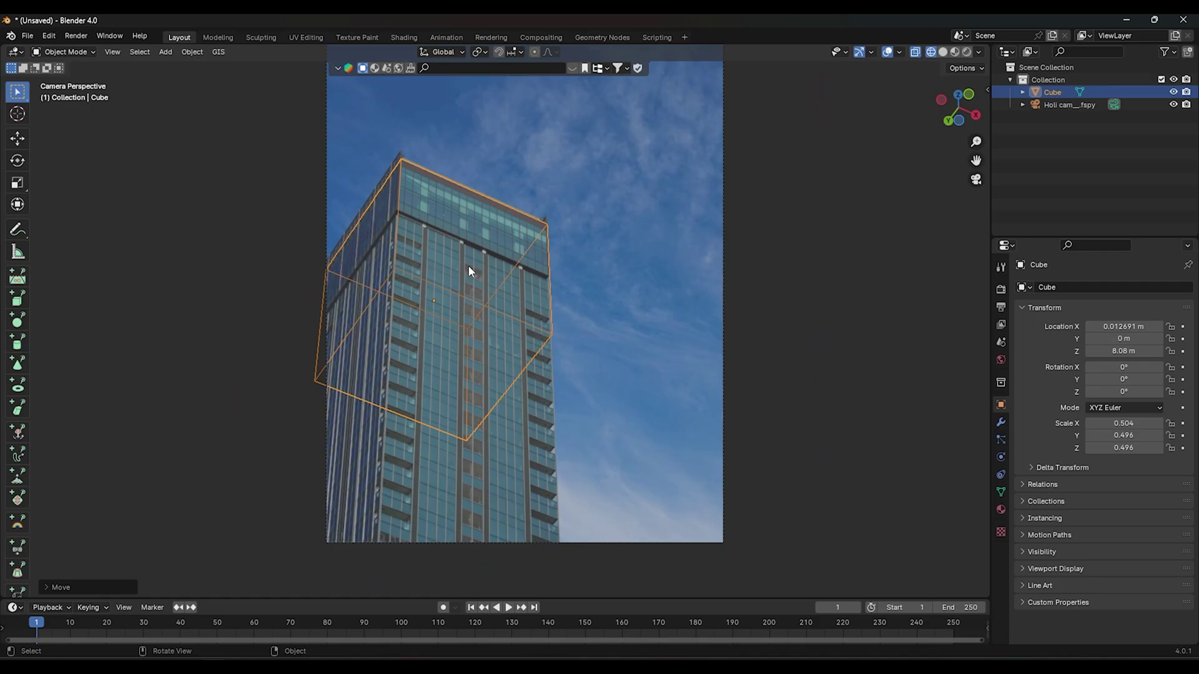
# Step: In edit mode, drag the cube's bottom edge down along Z to stretch it down the tower
pyautogui.press('KP_1')
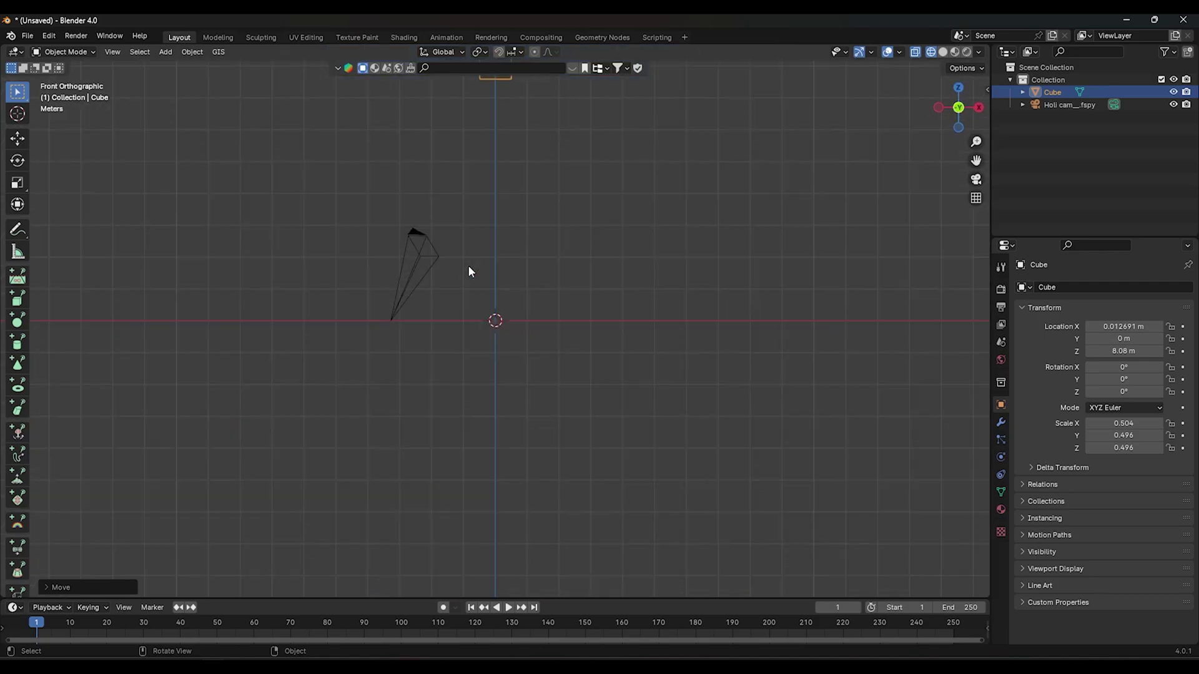
pyautogui.keyDown('shift'); pyautogui.moveTo(468, 265); pyautogui.dragTo(455, 363, button='middle'); pyautogui.keyUp('shift')
pyautogui.scroll(3, 501, 244)
pyautogui.press('Tab')
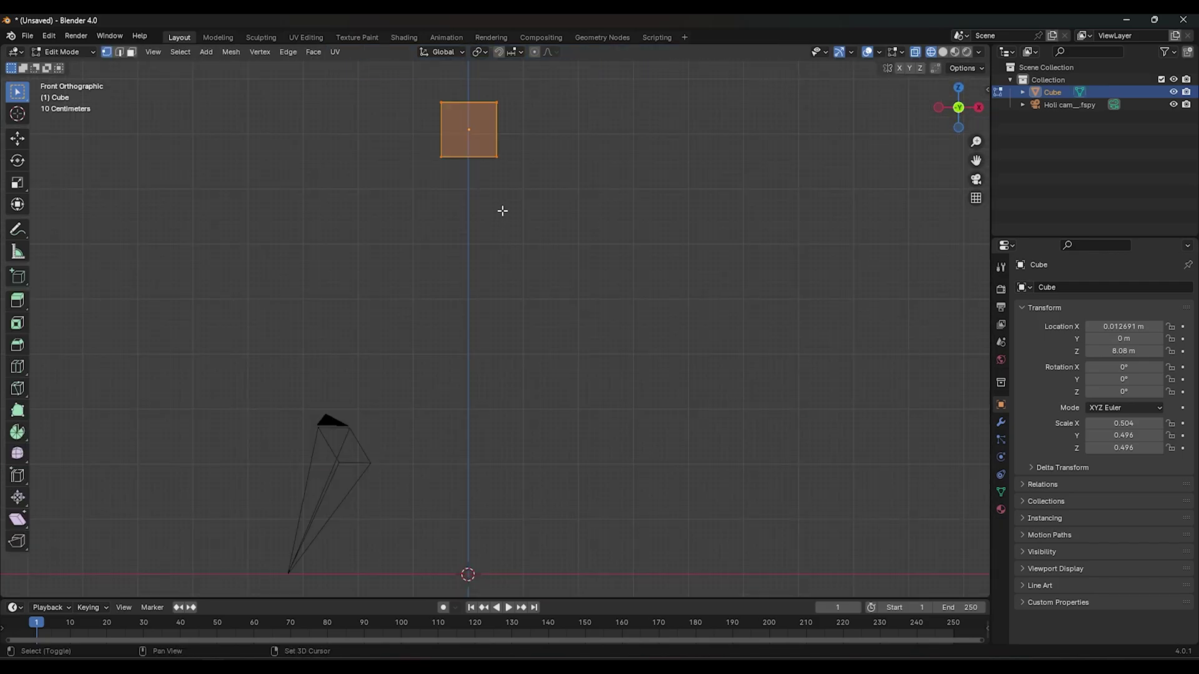
pyautogui.keyDown('shift'); pyautogui.moveTo(500, 209); pyautogui.dragTo(520, 267, button='middle'); pyautogui.keyUp('shift')
pyautogui.moveTo(622, 263); pyautogui.dragTo(322, 187)
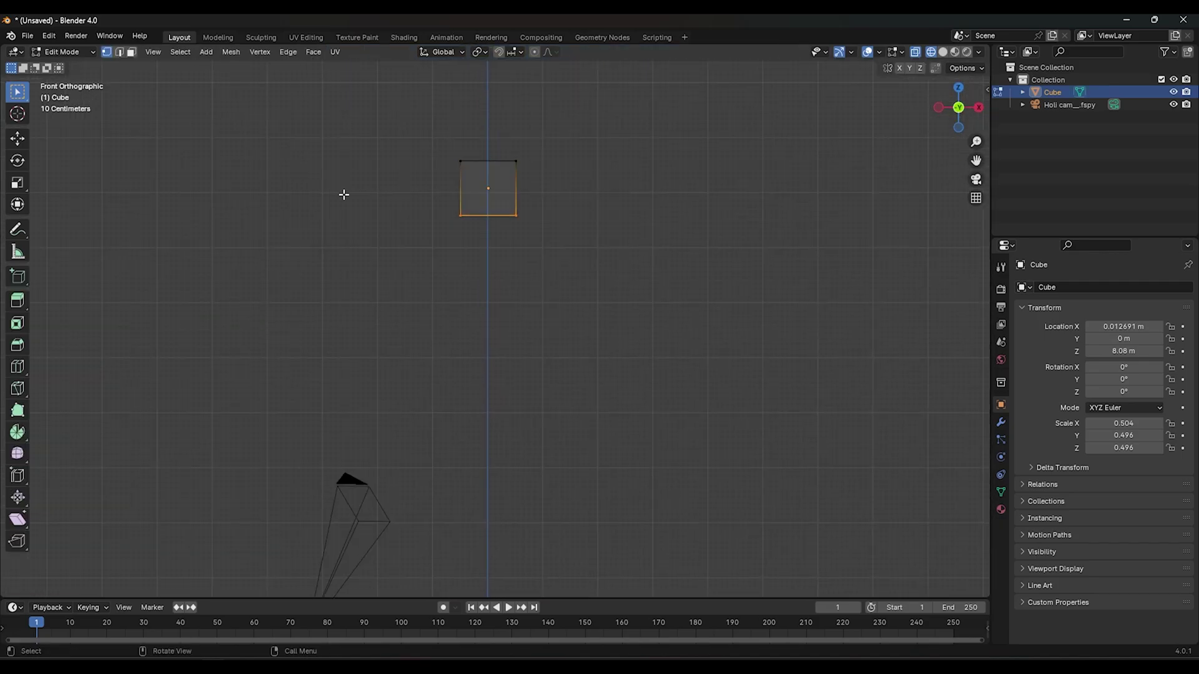
pyautogui.keyDown('shift'); pyautogui.moveTo(515, 252); pyautogui.dragTo(505, 228, button='middle'); pyautogui.keyUp('shift')
pyautogui.press('g')
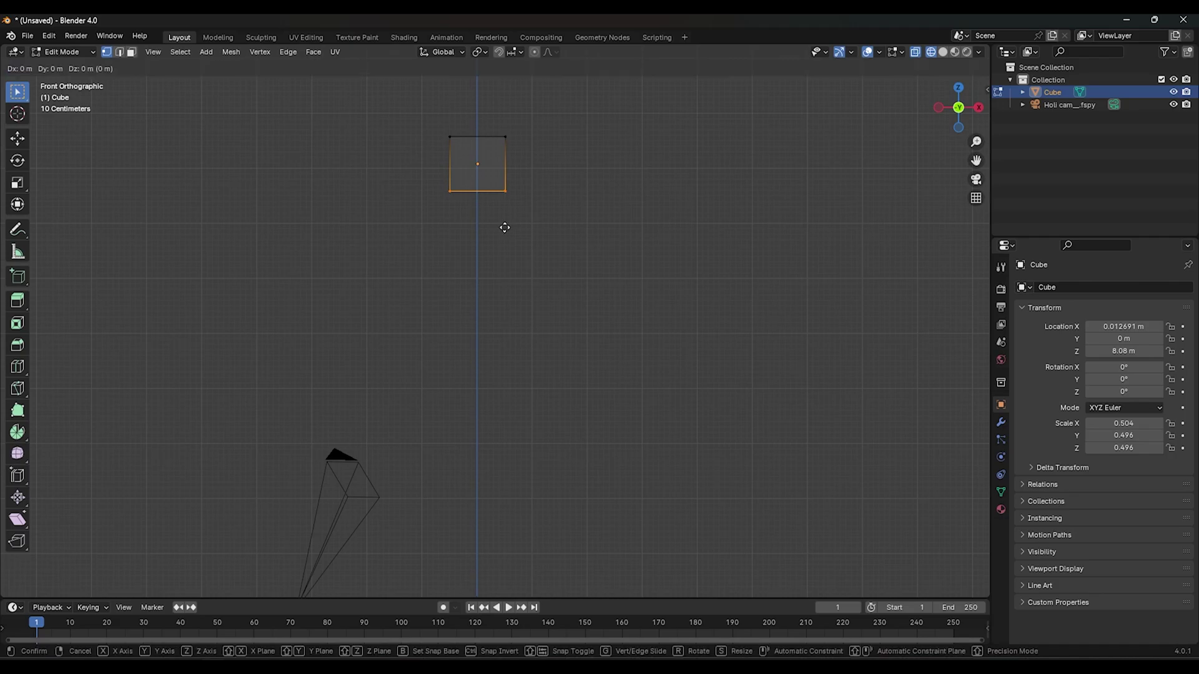
pyautogui.press('z')
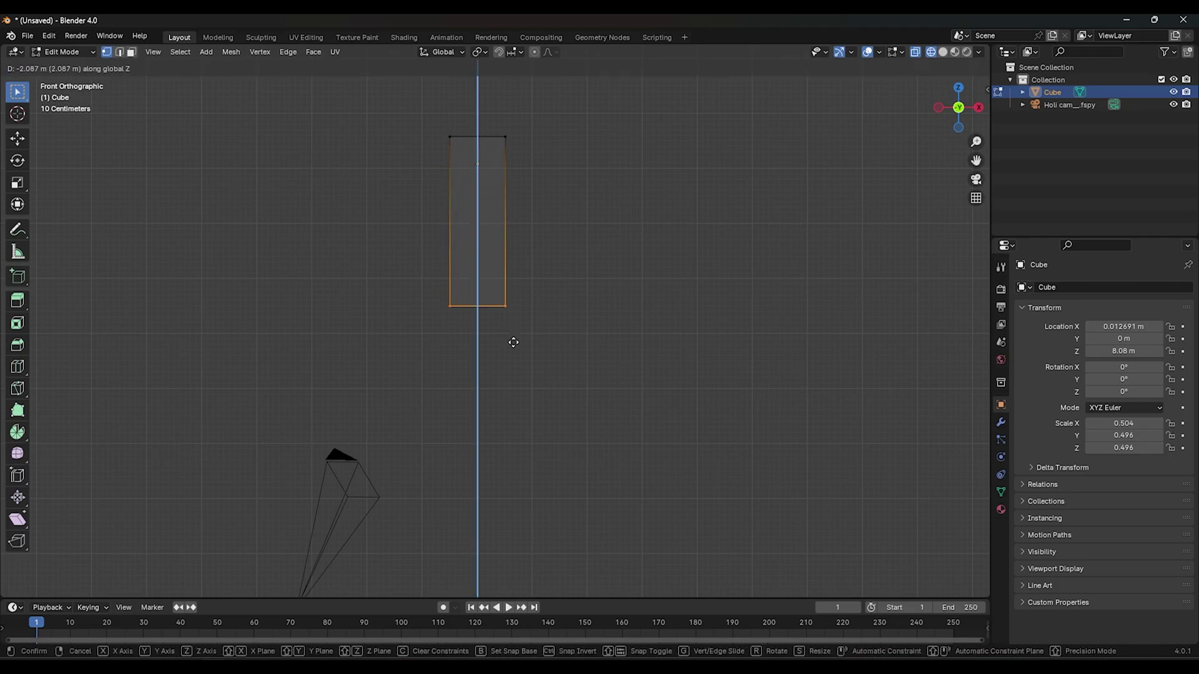
pyautogui.click(511, 340)
pyautogui.press('Tab')
# Step: Set the Holi cam__fspy camera's background image opacity to 1
pyautogui.press('KP_0')
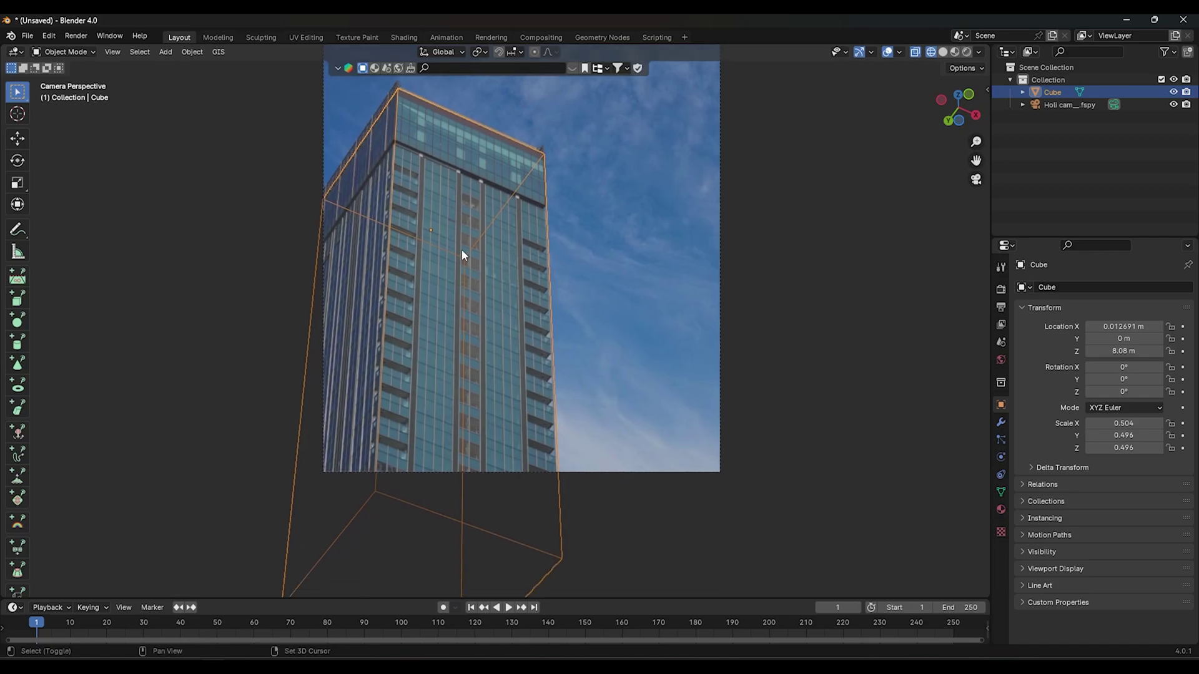
pyautogui.hotkey('shift', 'z')
pyautogui.hotkey('shift', 'z')
pyautogui.scroll(-3, 634, 251)
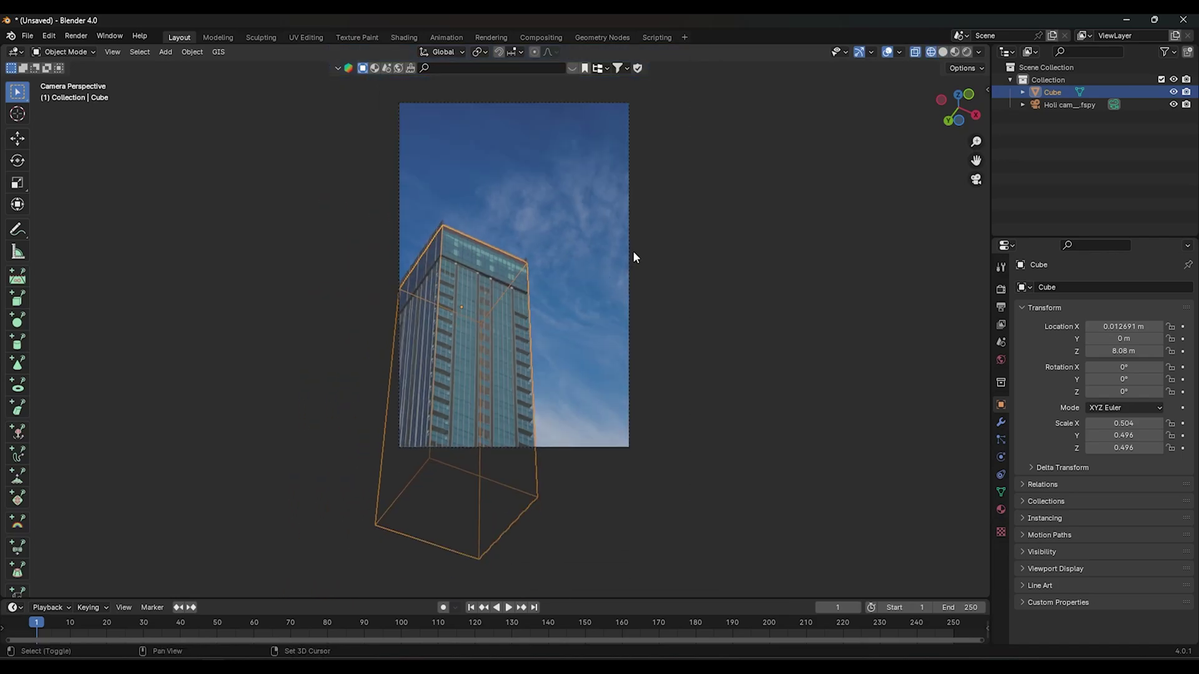
pyautogui.scroll(1, 604, 152)
pyautogui.click(629, 111)
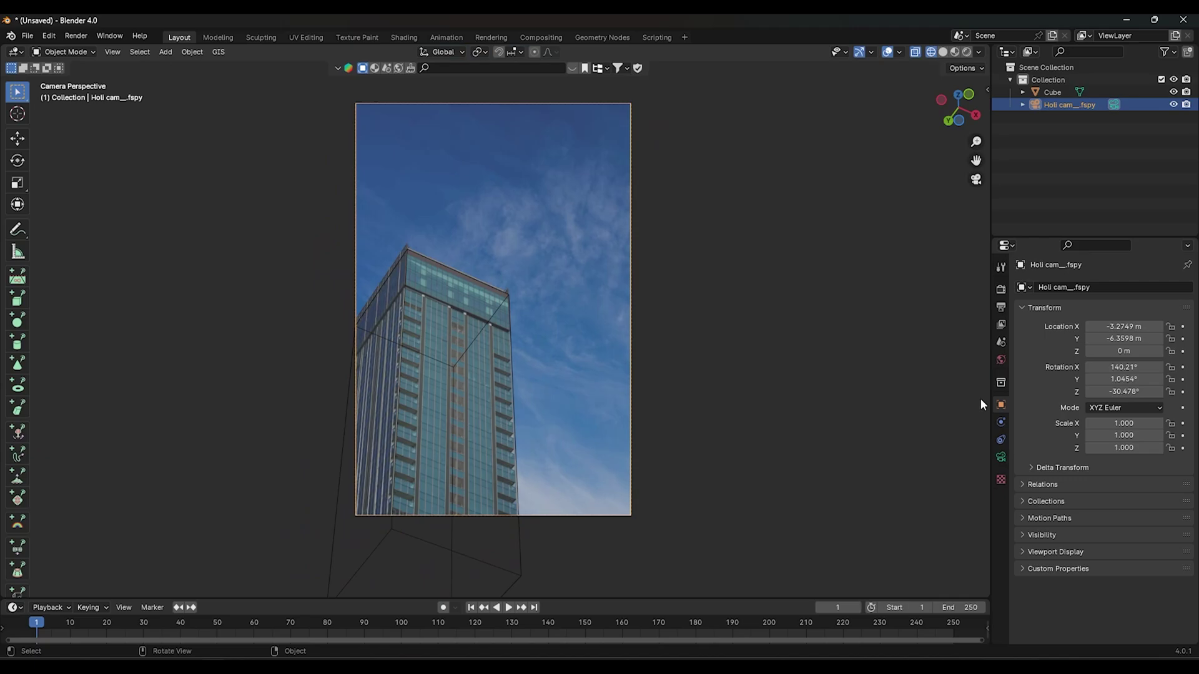
pyautogui.click(1001, 458)
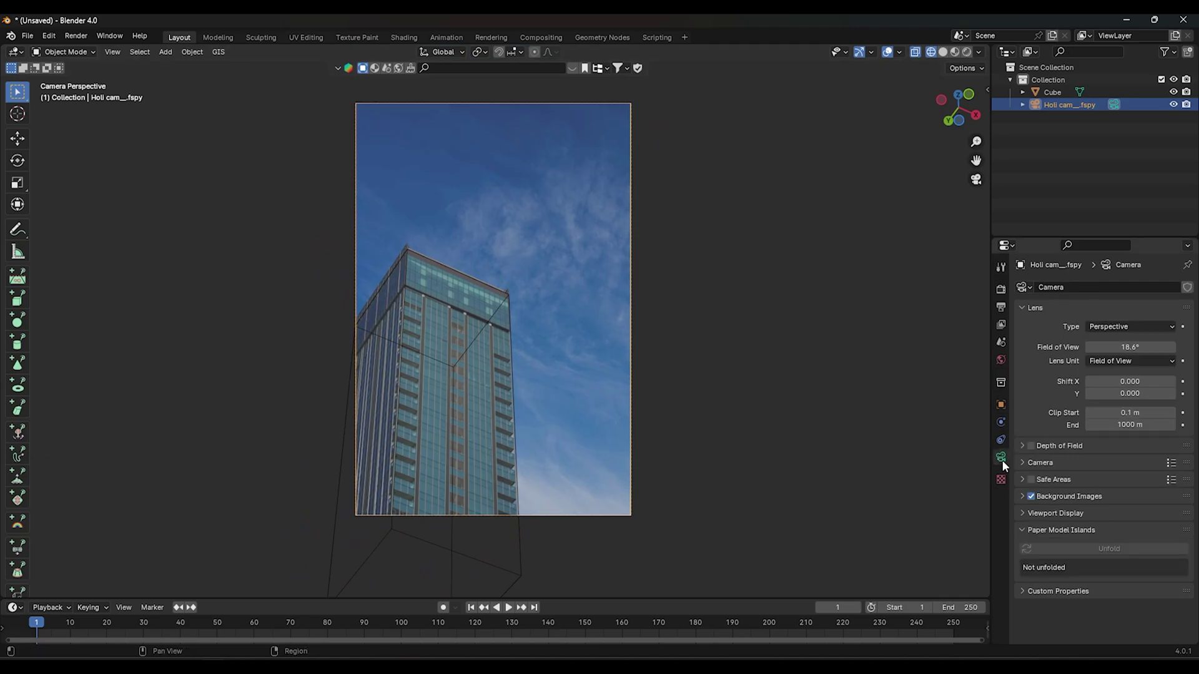
pyautogui.click(1023, 495)
pyautogui.scroll(-3, 1025, 497)
pyautogui.moveTo(1118, 566); pyautogui.dragTo(1185, 567)
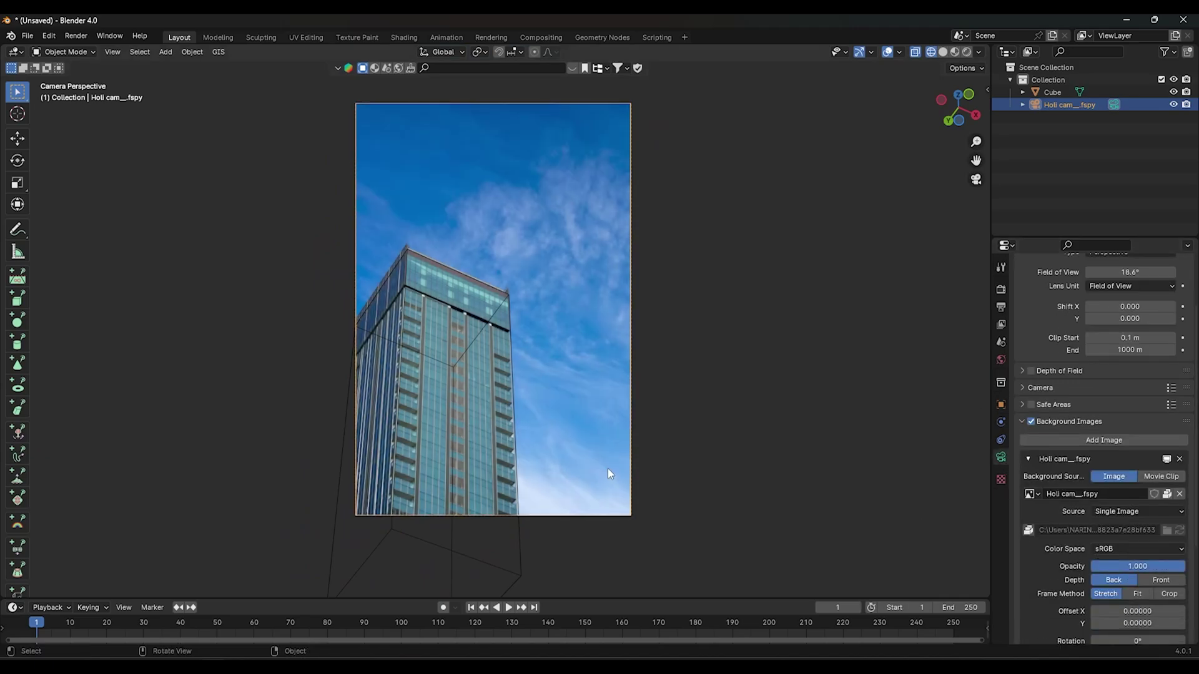
pyautogui.scroll(2, 498, 426)
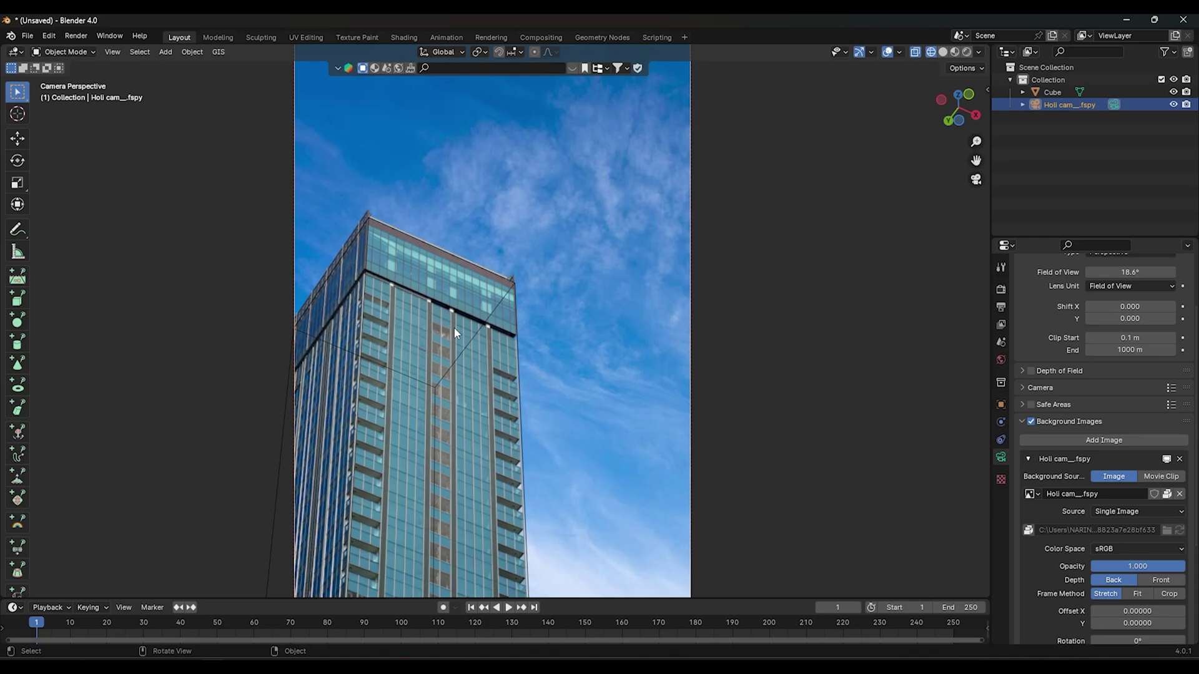
pyautogui.press('KP_7')
pyautogui.press('shift')
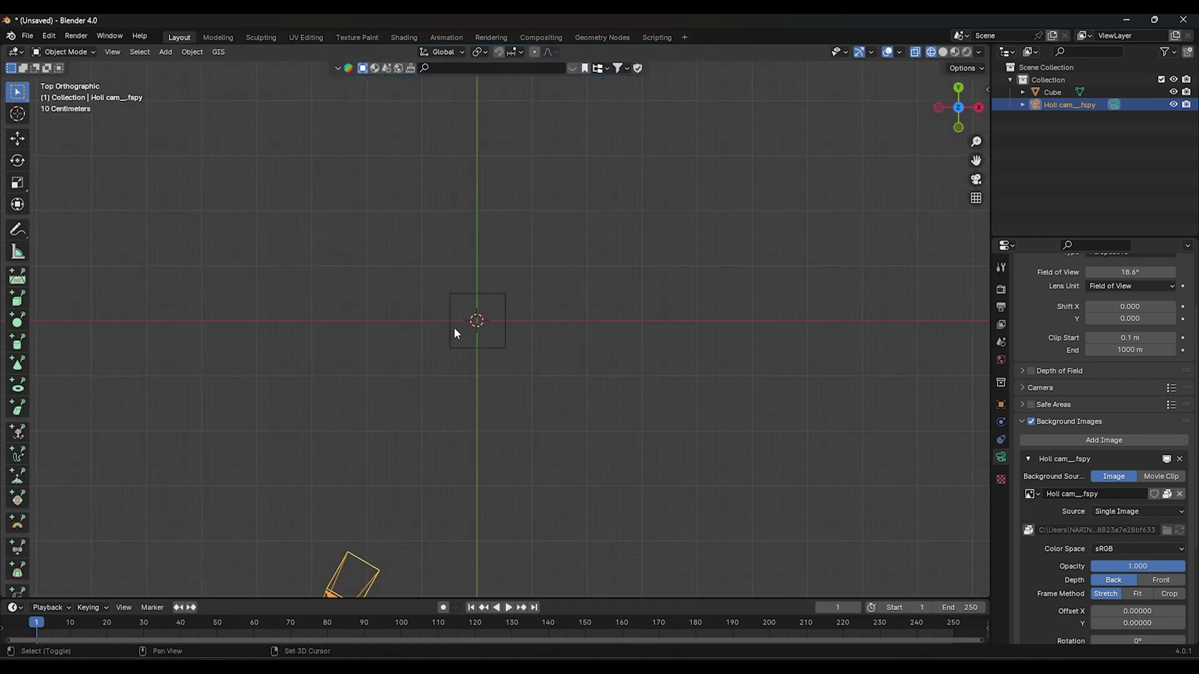
# Step: Add a plane, narrow it to about half width along X, and shift it sideways
pyautogui.hotkey('shift', 'a')
pyautogui.click(499, 327)
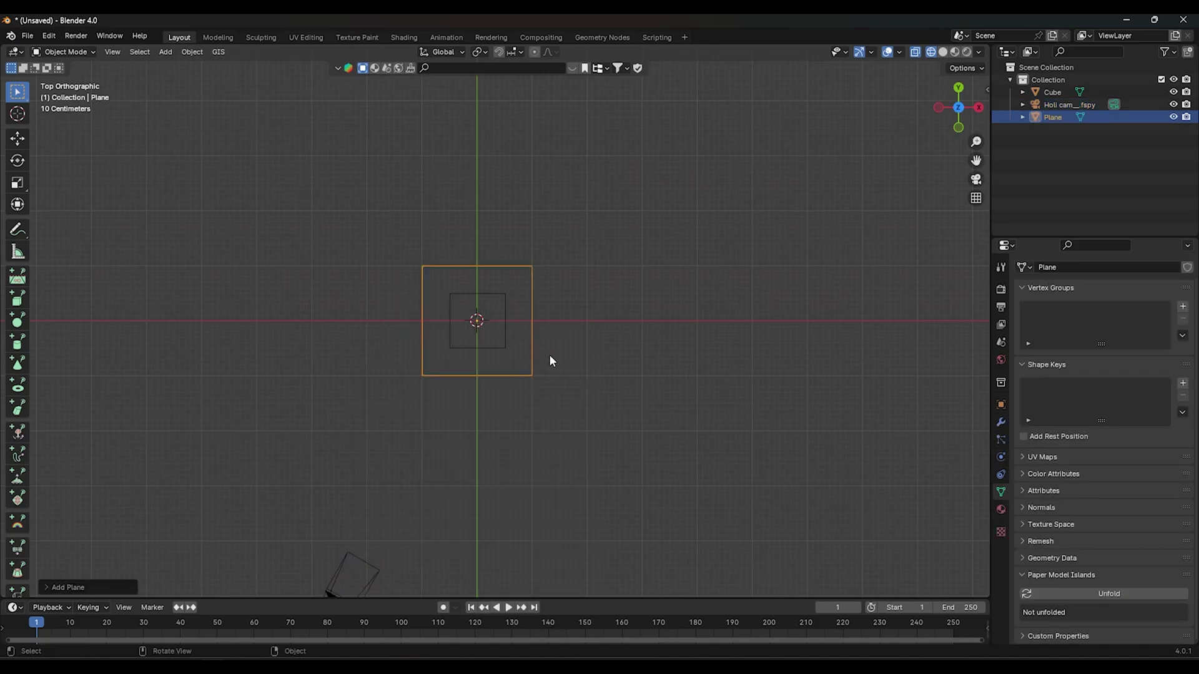
pyautogui.scroll(2, 572, 363)
pyautogui.scroll(2, 572, 363)
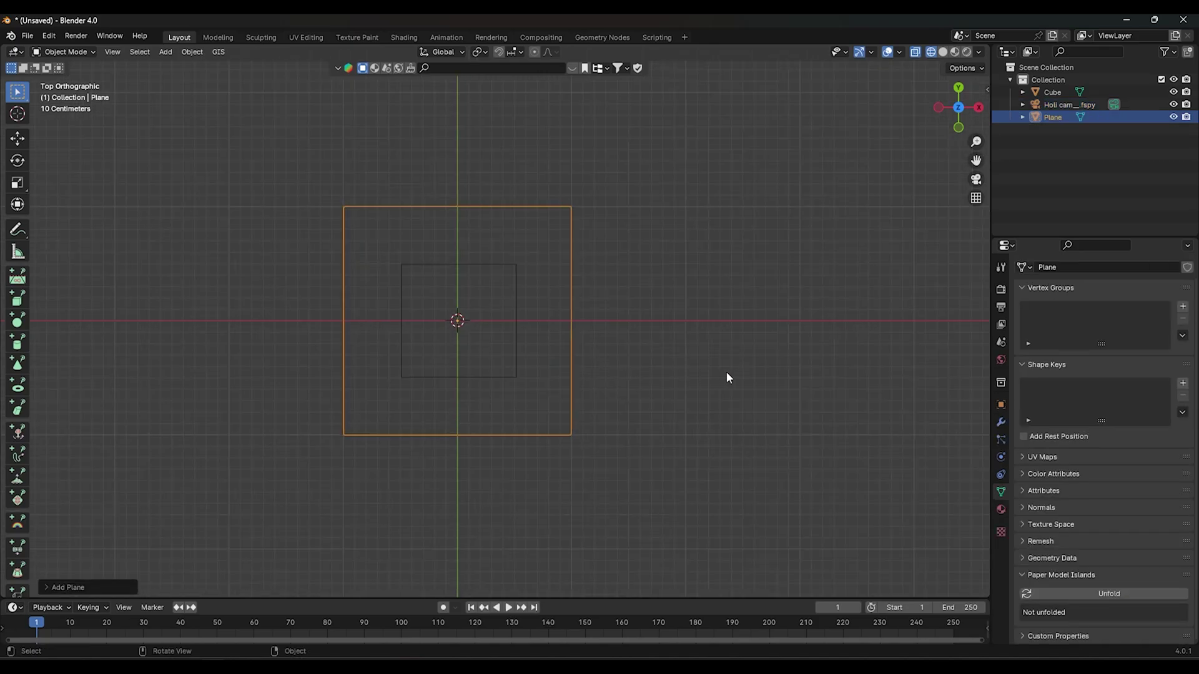
pyautogui.press('s')
pyautogui.press('x')
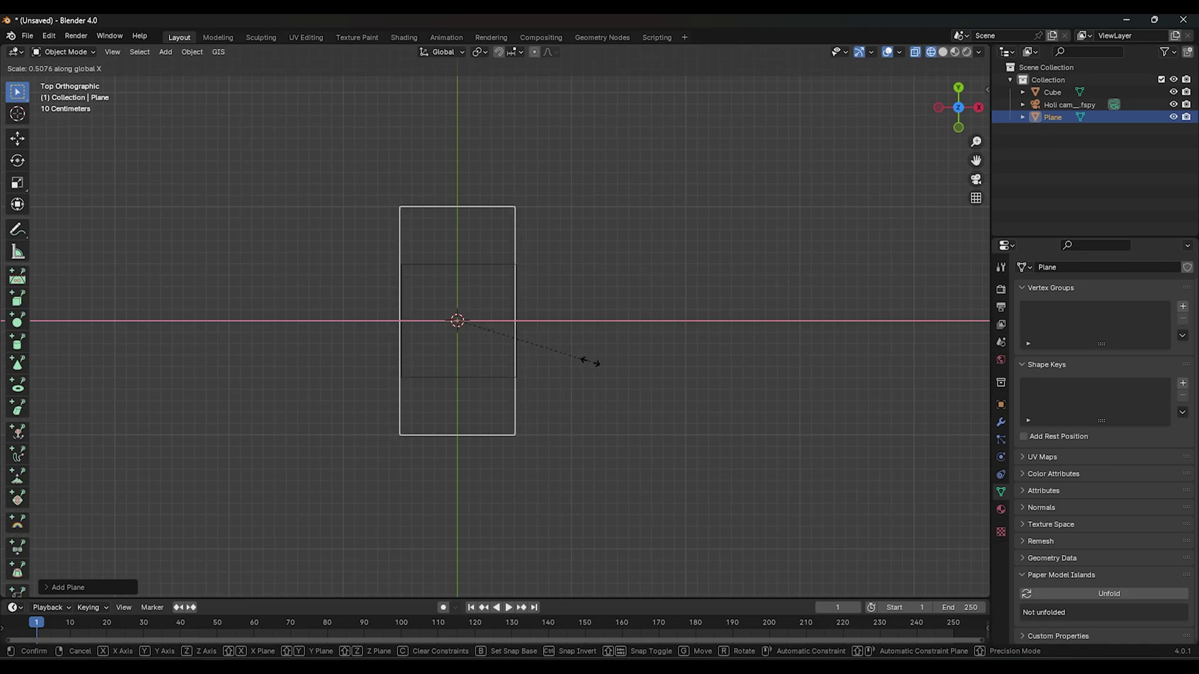
pyautogui.click(590, 362)
pyautogui.scroll(2, 562, 343)
pyautogui.press('g')
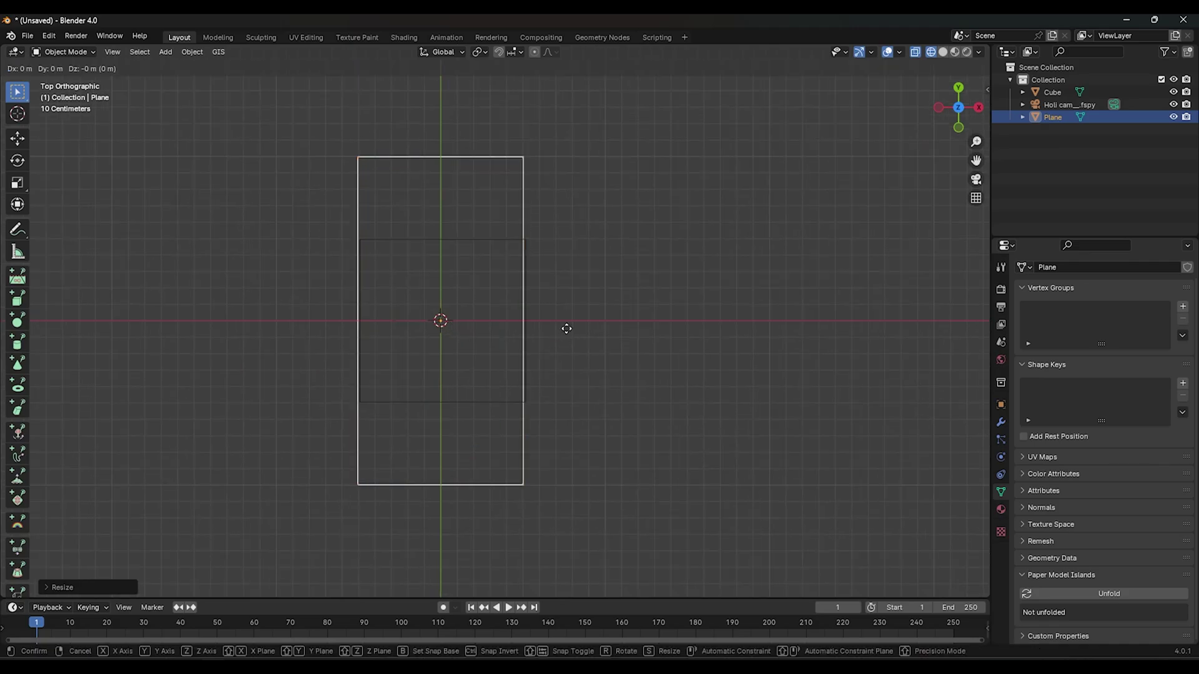
pyautogui.press('x')
pyautogui.keyDown('shift'); pyautogui.click(579, 340); pyautogui.keyUp('shift')
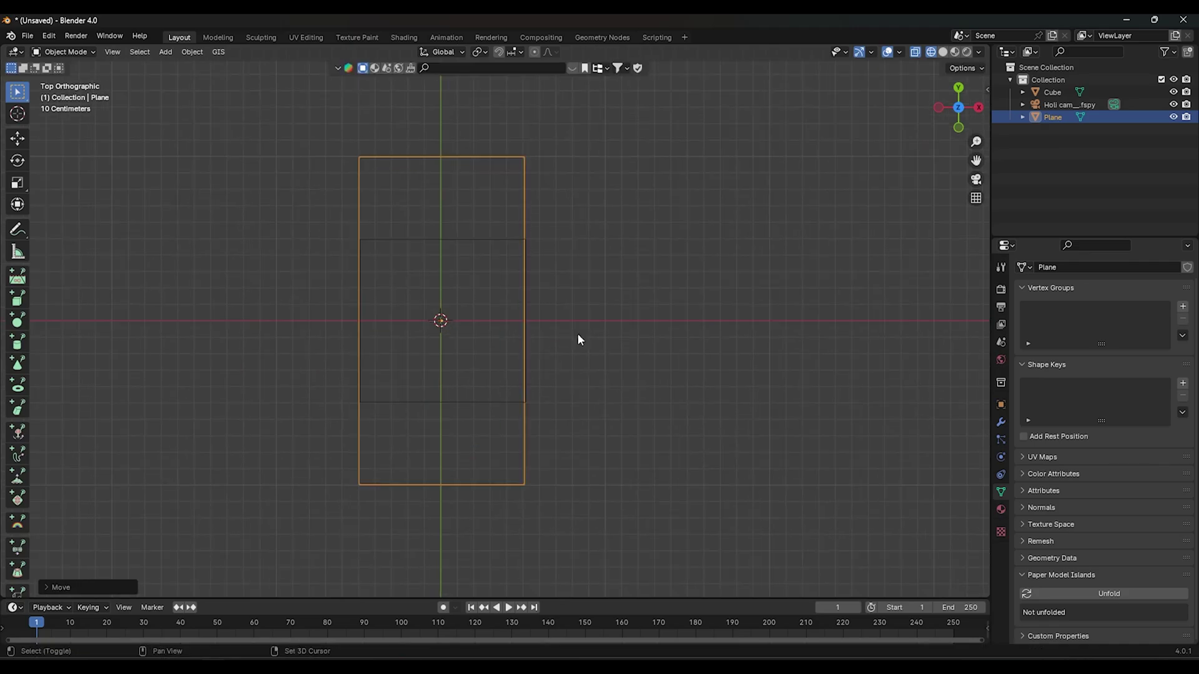
# Step: Fine-tune the plane's width and sideways position along X
pyautogui.press('s')
pyautogui.press('x')
pyautogui.click(677, 353)
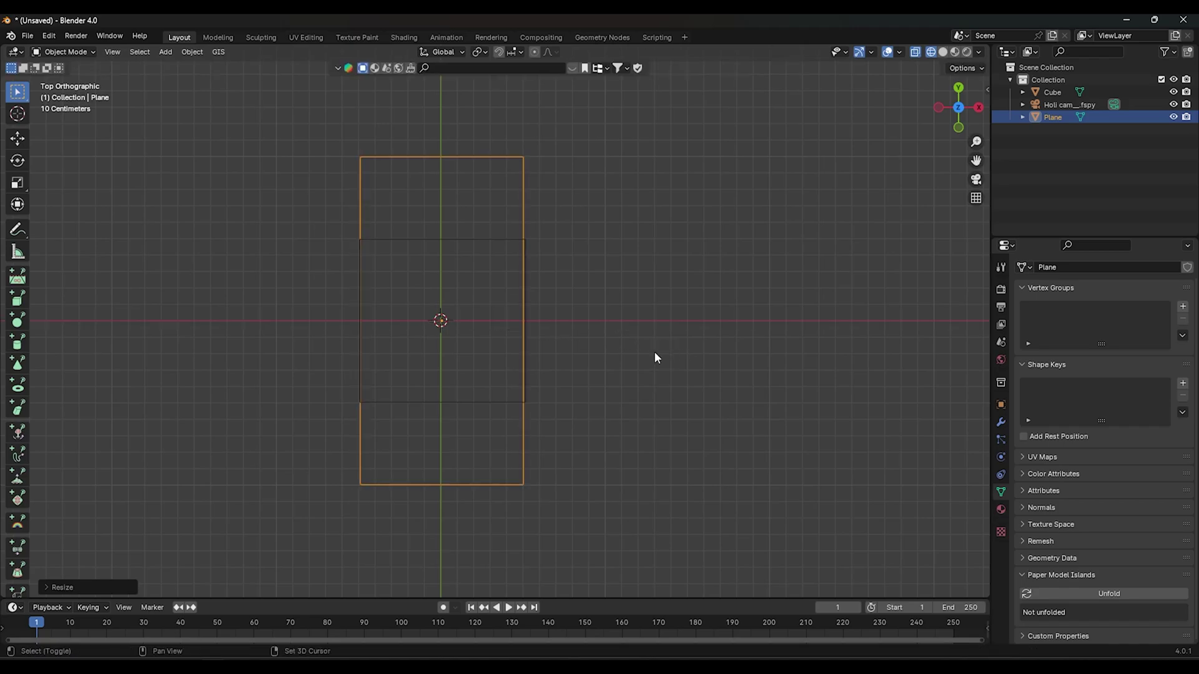
pyautogui.press('g')
pyautogui.press('x')
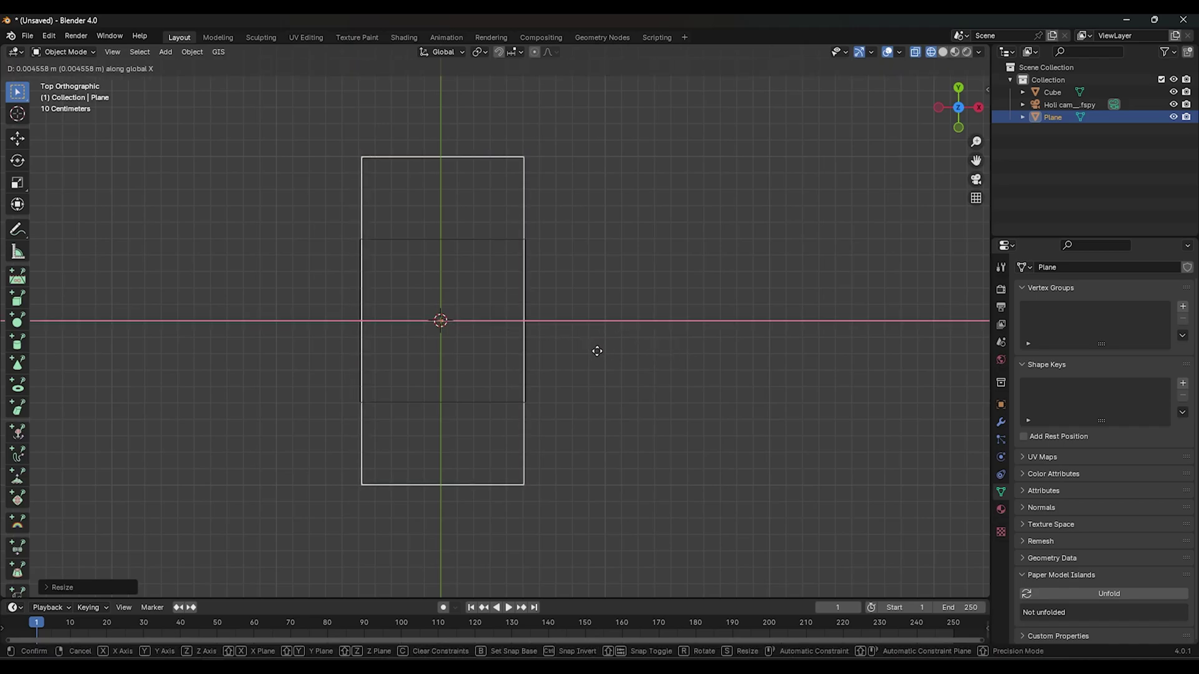
pyautogui.click(597, 356)
pyautogui.moveTo(597, 356)
pyautogui.mouseDown(button='middle')
pyautogui.moveTo(582, 356)
pyautogui.moveTo(487, 257)
pyautogui.moveTo(540, 377)
pyautogui.mouseUp(button='middle')
pyautogui.press('KP_Decimal')
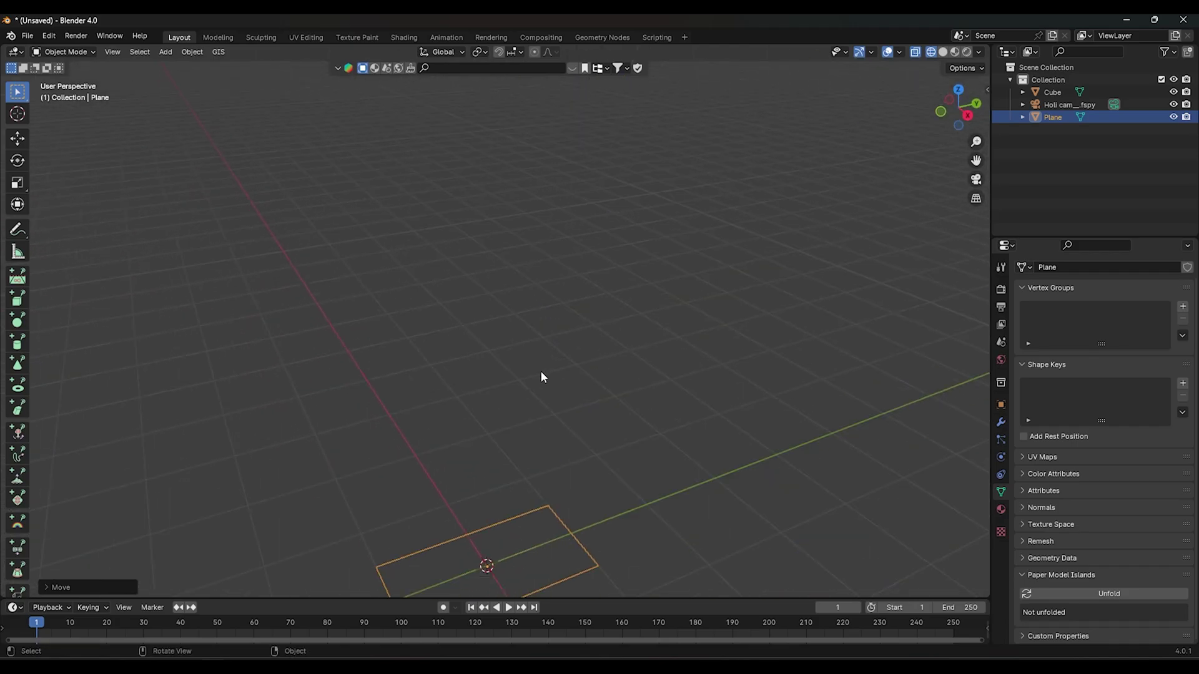
pyautogui.moveTo(522, 356)
pyautogui.mouseDown(button='middle')
pyautogui.moveTo(582, 373)
pyautogui.moveTo(547, 379)
pyautogui.mouseUp(button='middle')
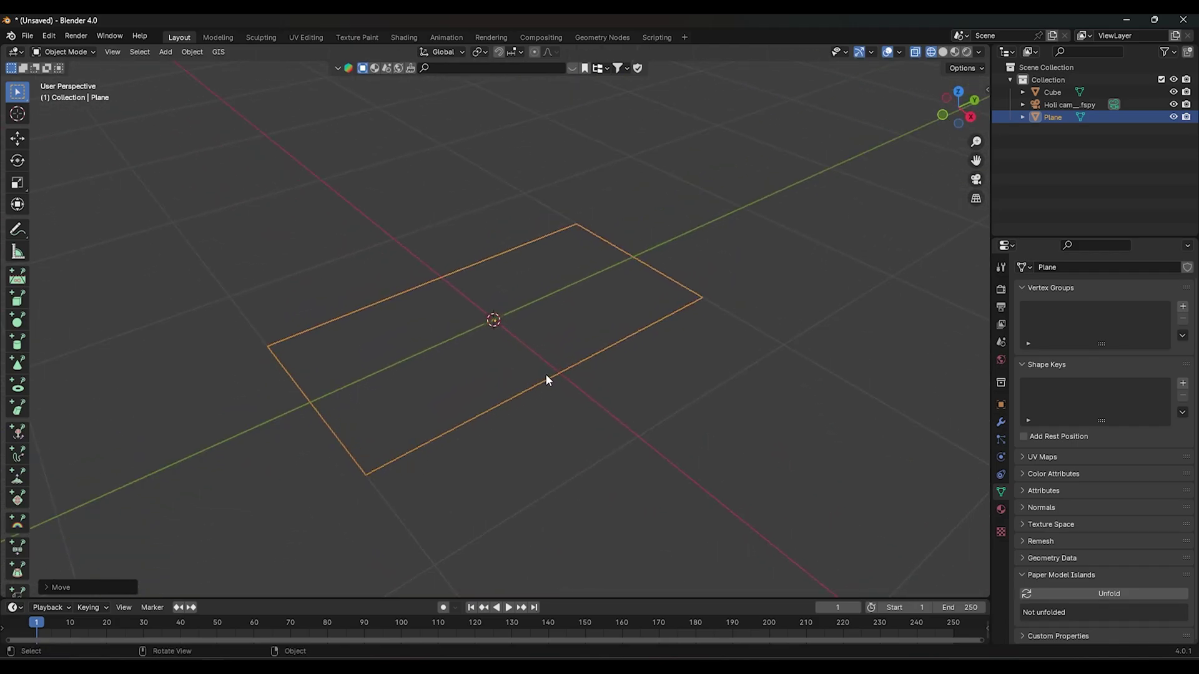
# Step: Add evenly spaced loop cuts across the plane in edit mode
pyautogui.press('Tab')
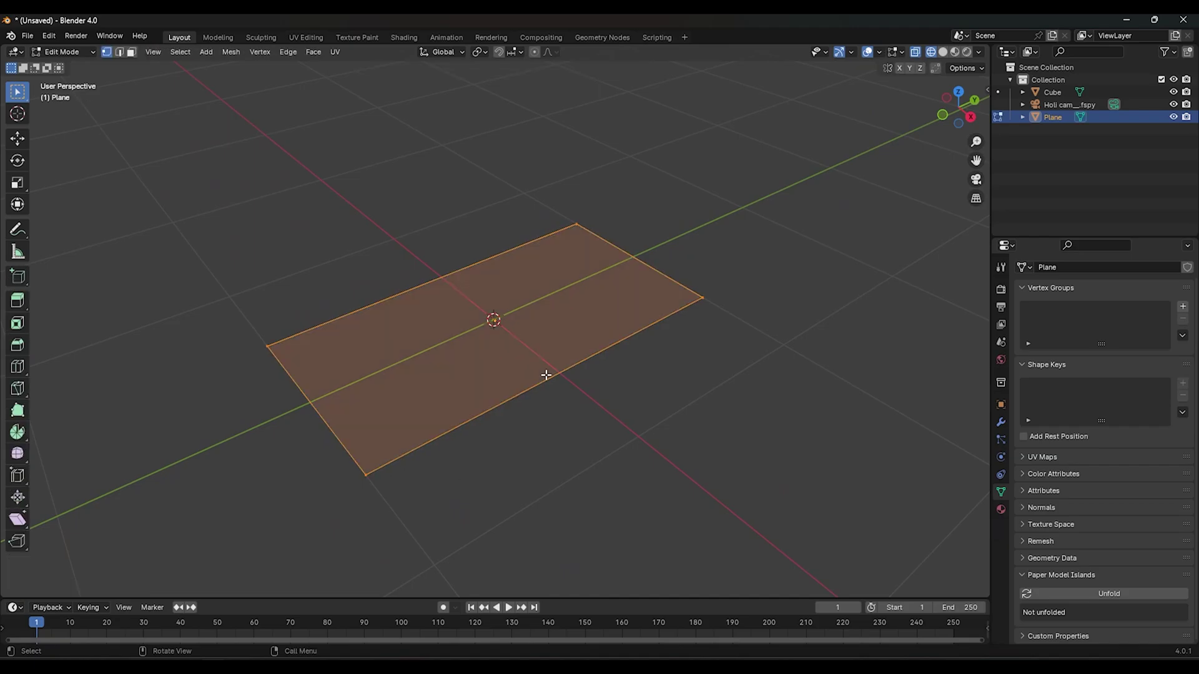
pyautogui.hotkey('ctrl', 'r')
pyautogui.scroll(6, 544, 373)
pyautogui.scroll(13, 541, 372)
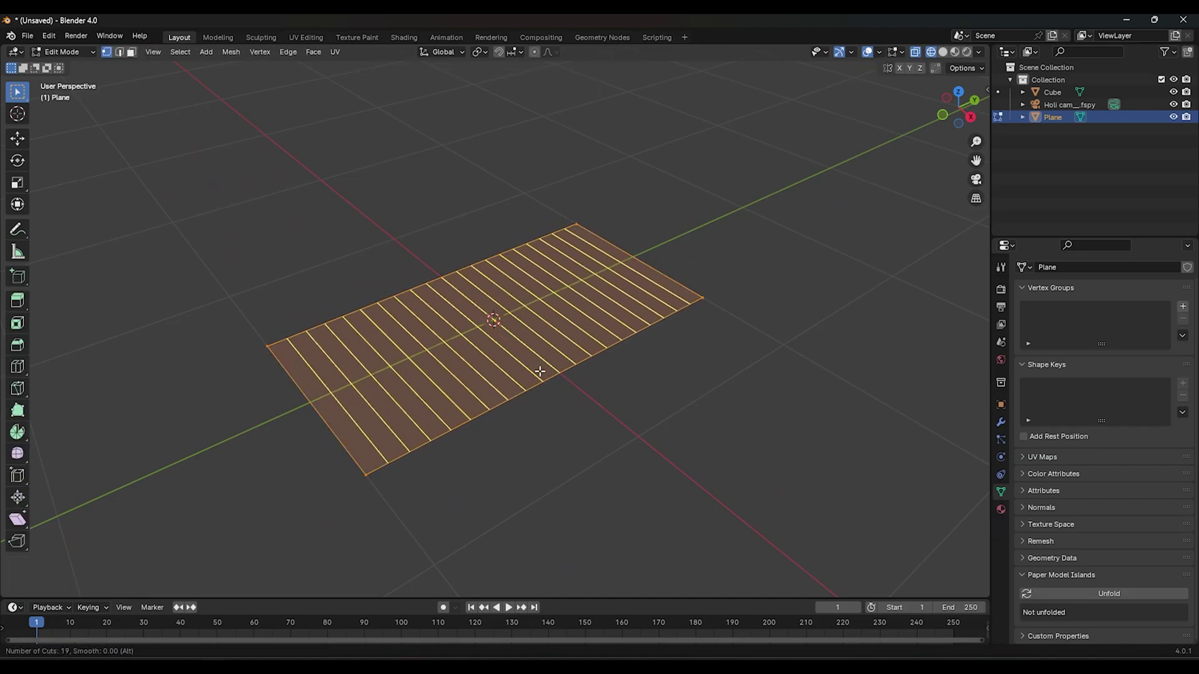
pyautogui.scroll(10, 538, 369)
pyautogui.scroll(9, 535, 367)
pyautogui.scroll(20, 532, 364)
pyautogui.click(529, 364)
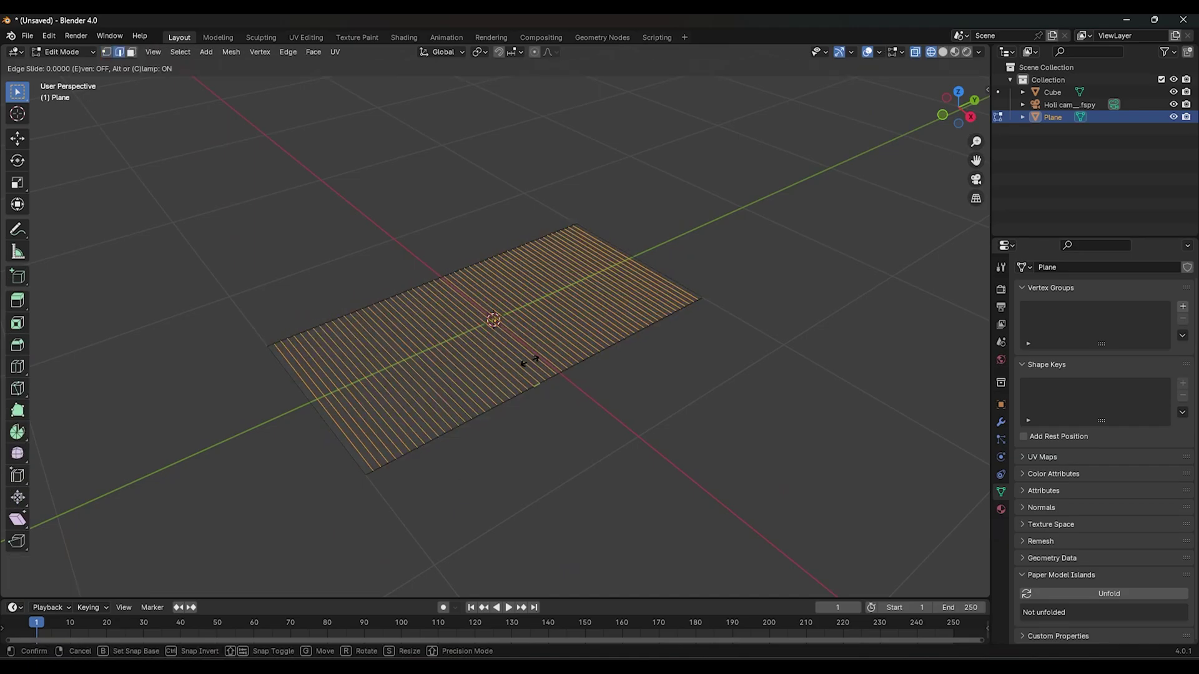
pyautogui.rightClick(359, 426)
# Step: Set the loop cut count to 70 and return to object mode
pyautogui.click(55, 587)
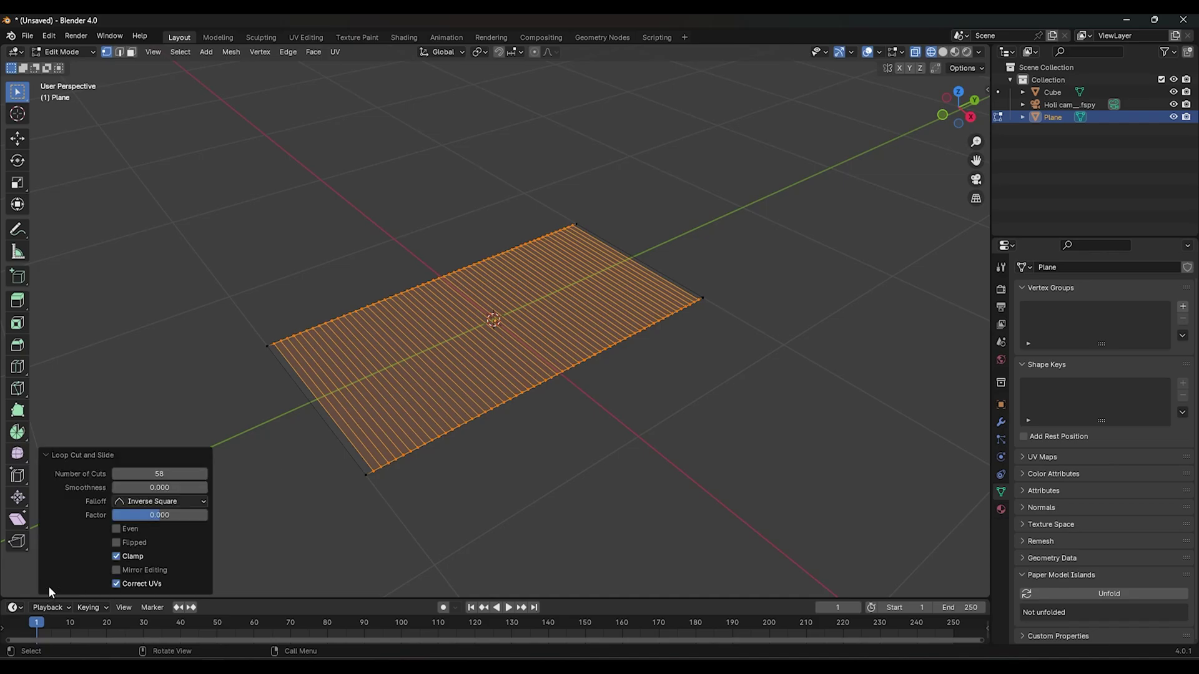
pyautogui.click(168, 475)
pyautogui.write('70')
pyautogui.press('Return')
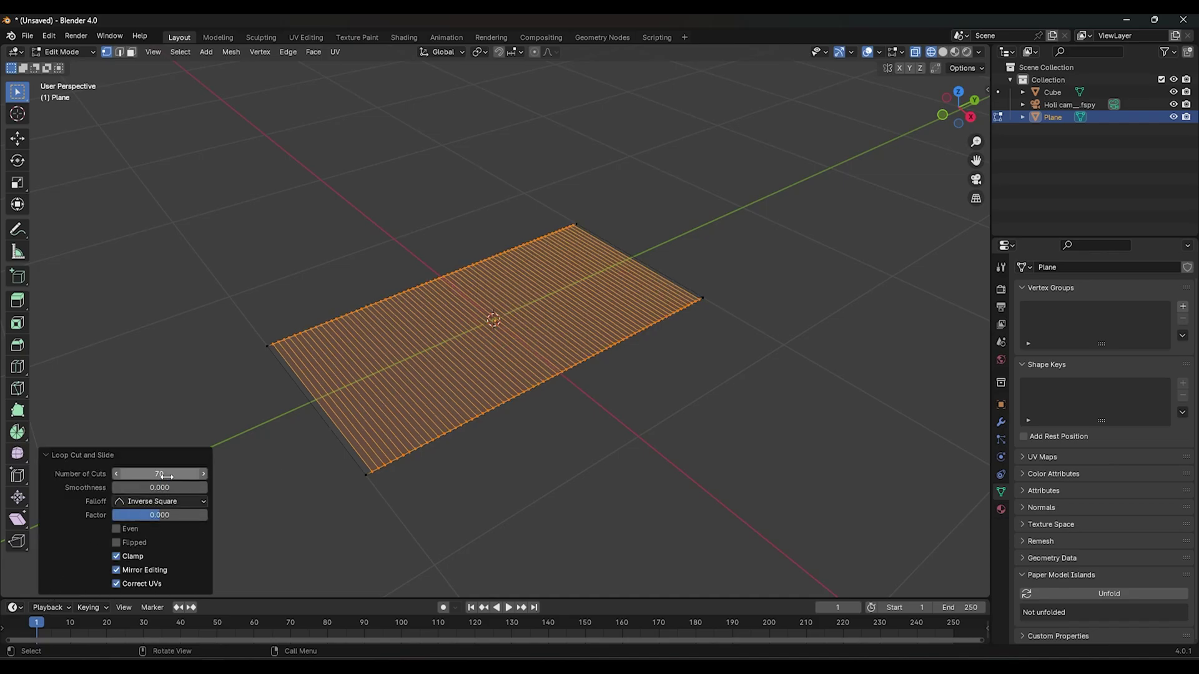
pyautogui.moveTo(740, 414); pyautogui.dragTo(621, 392, button='middle')
pyautogui.press('Tab')
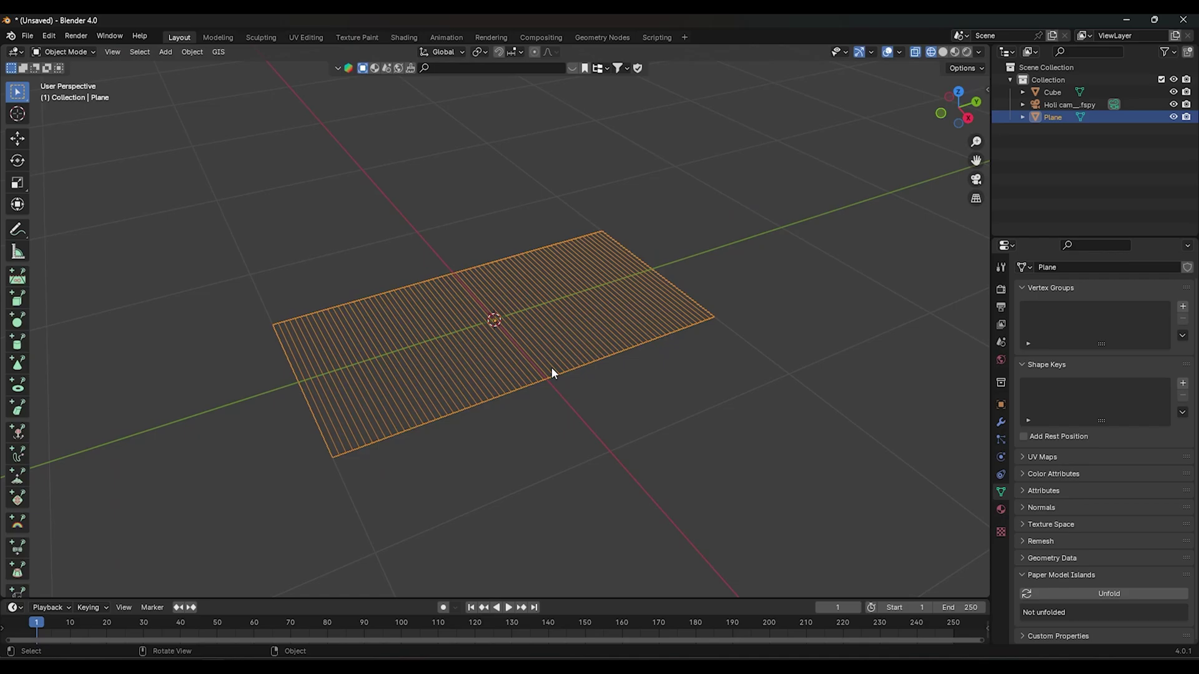
# Step: Add a Curve Spiral with a smaller starting radius and 6 turns
pyautogui.hotkey('shift', 'a')
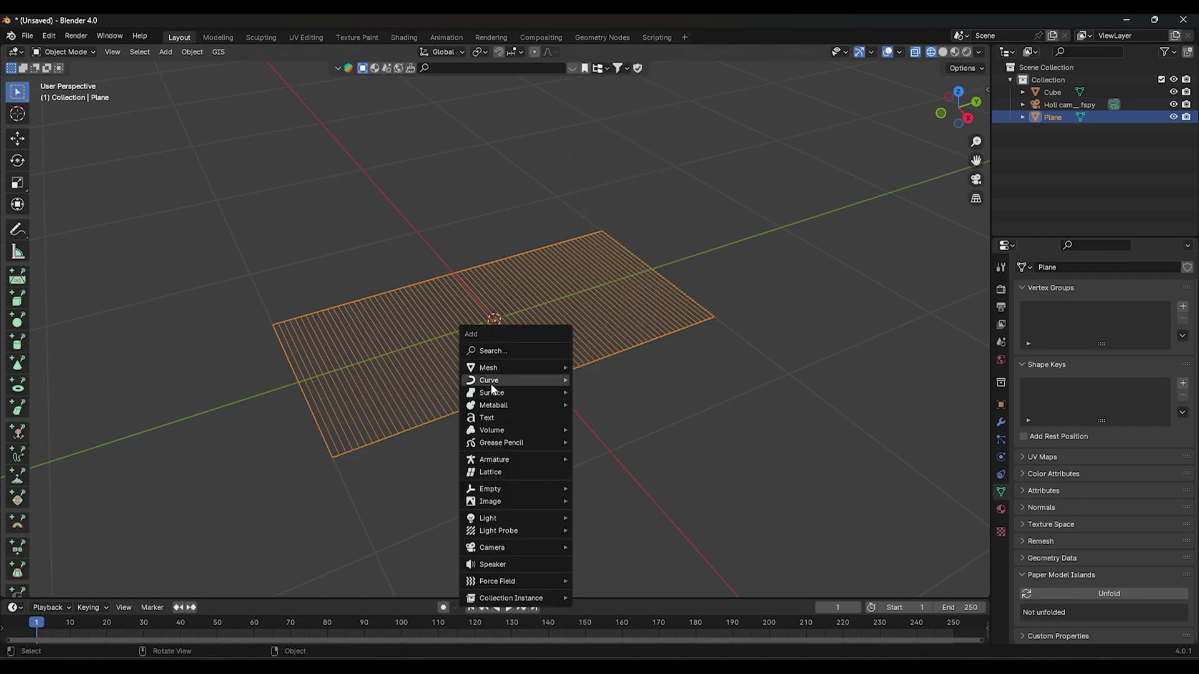
pyautogui.moveTo(489, 379)
pyautogui.click(736, 301)
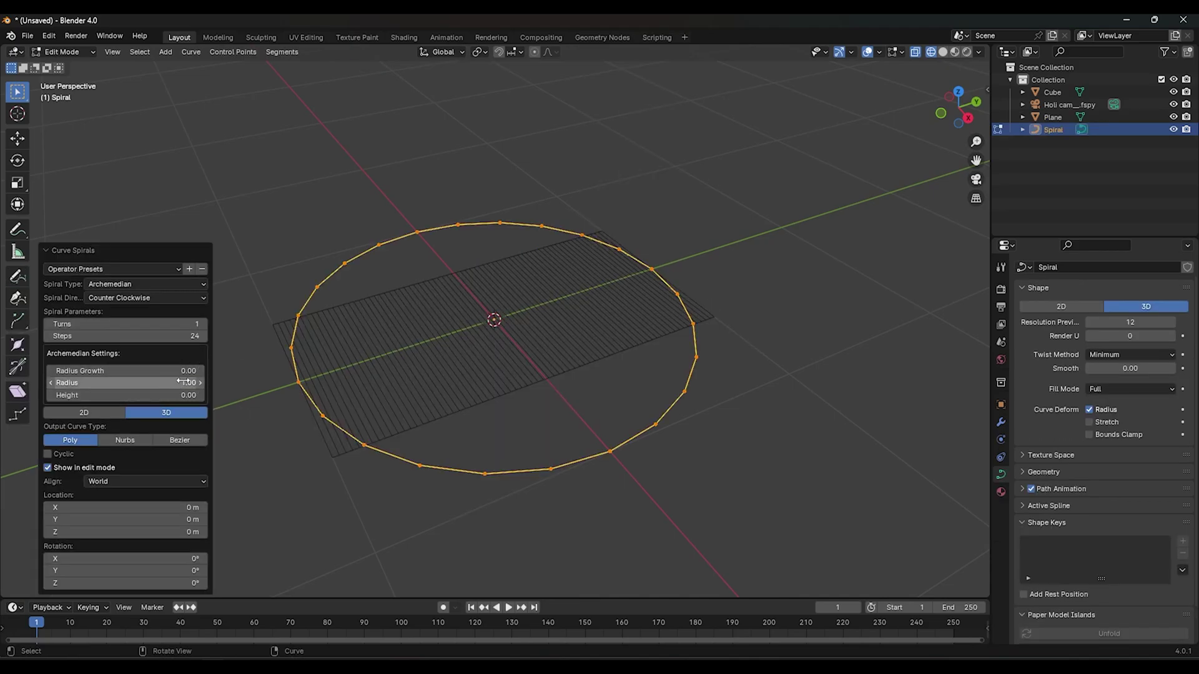
pyautogui.moveTo(183, 382)
pyautogui.mouseDown()
pyautogui.moveTo(968, 389)
pyautogui.moveTo(950, 388)
pyautogui.mouseUp()
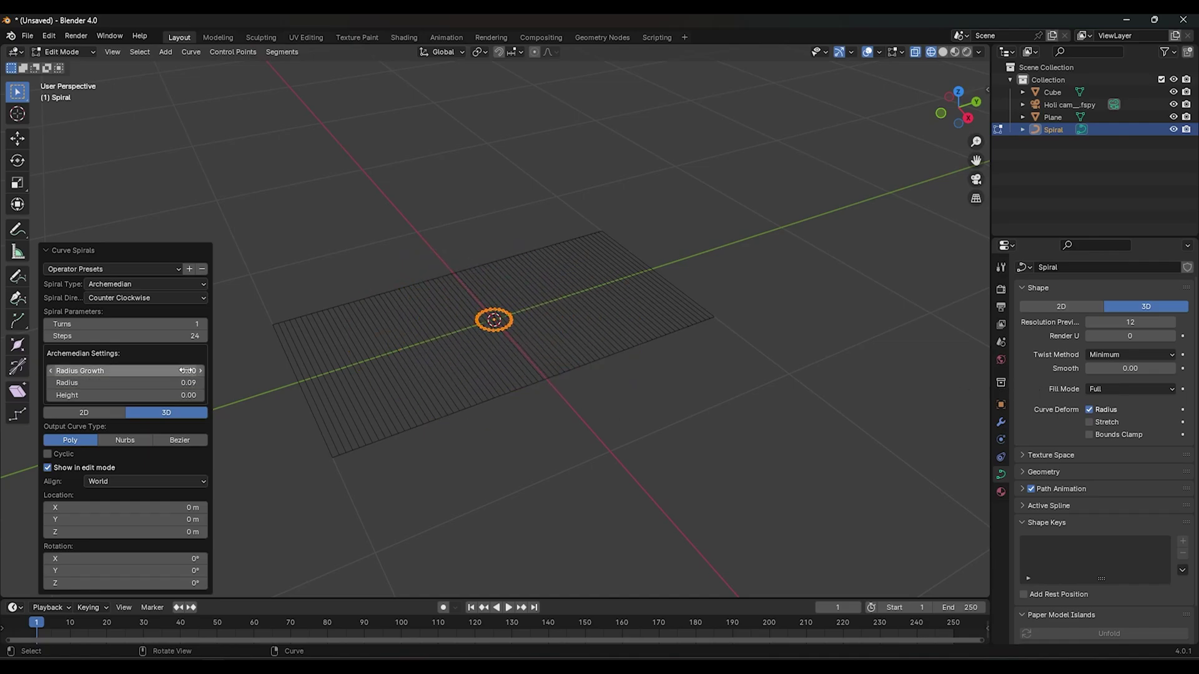
pyautogui.click(206, 321)
pyautogui.write('6')
pyautogui.press('Return')
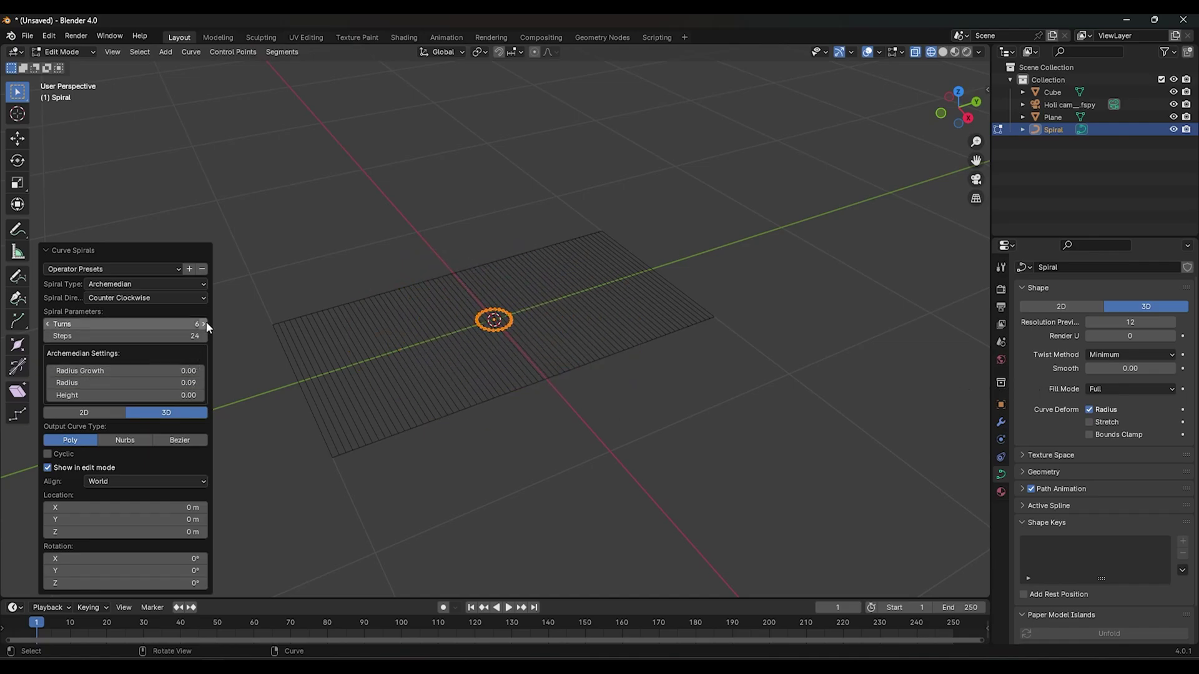
# Step: Set the spiral's radius growth to 0.02 and radius to 0.037
pyautogui.scroll(3, 510, 335)
pyautogui.scroll(3, 510, 336)
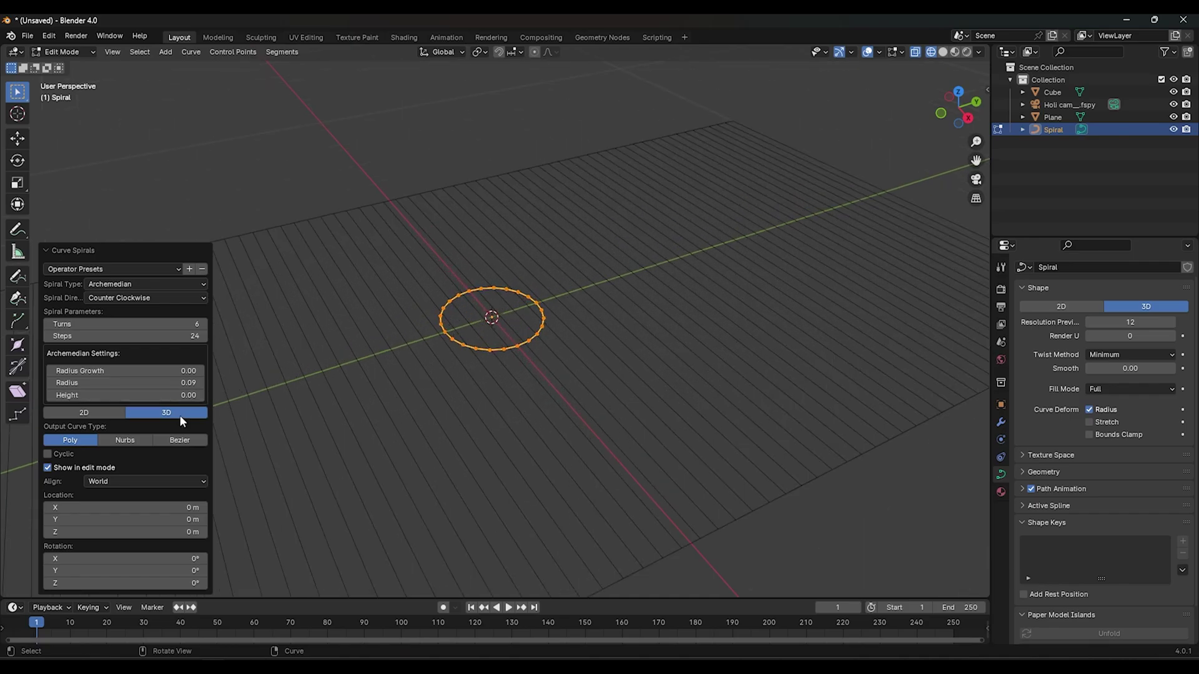
pyautogui.moveTo(185, 370); pyautogui.dragTo(178, 383)
pyautogui.scroll(-1, 444, 363)
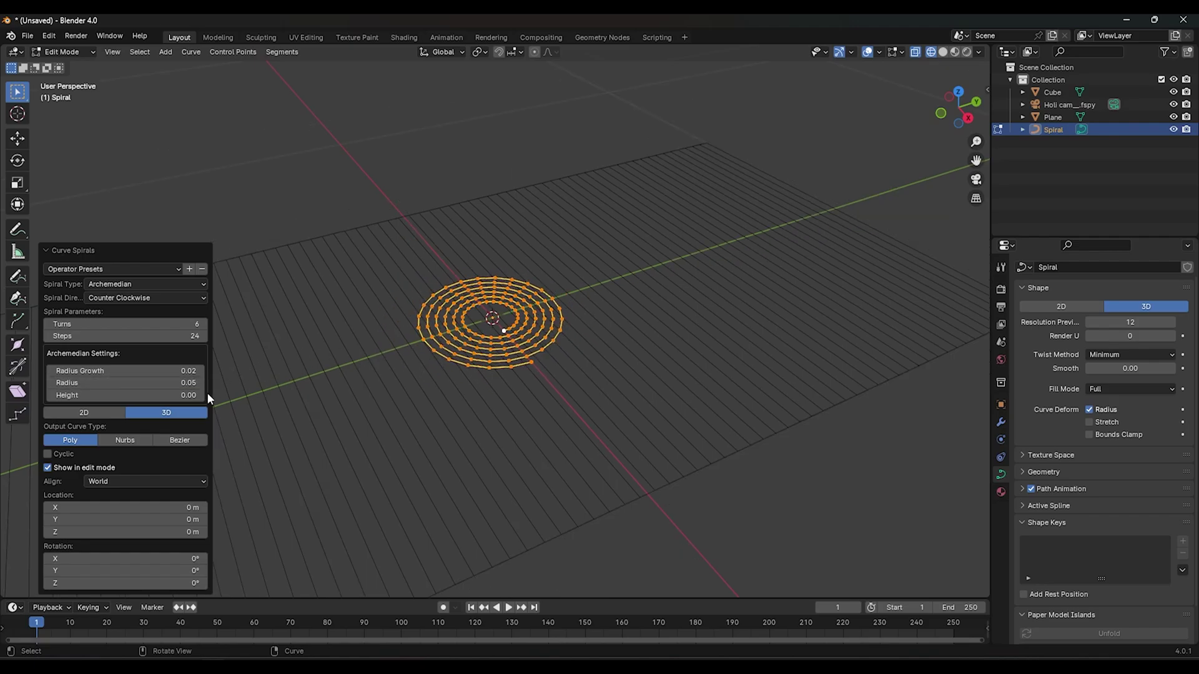
pyautogui.moveTo(187, 383); pyautogui.dragTo(182, 383)
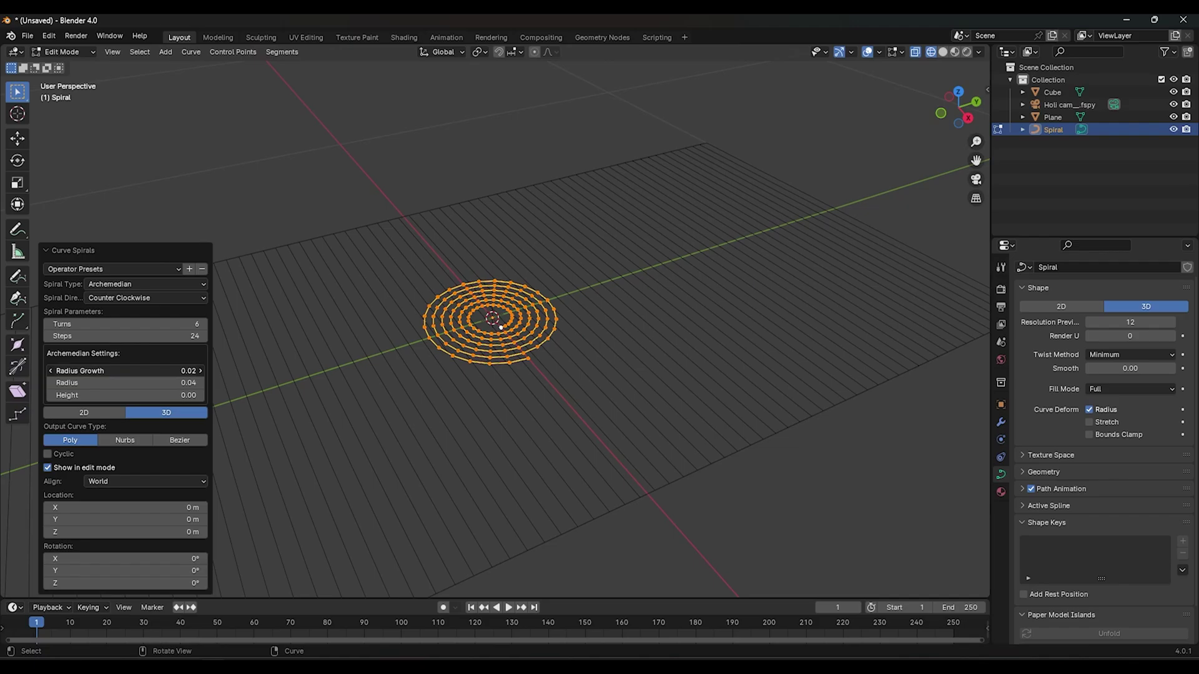
pyautogui.doubleClick(125, 382)
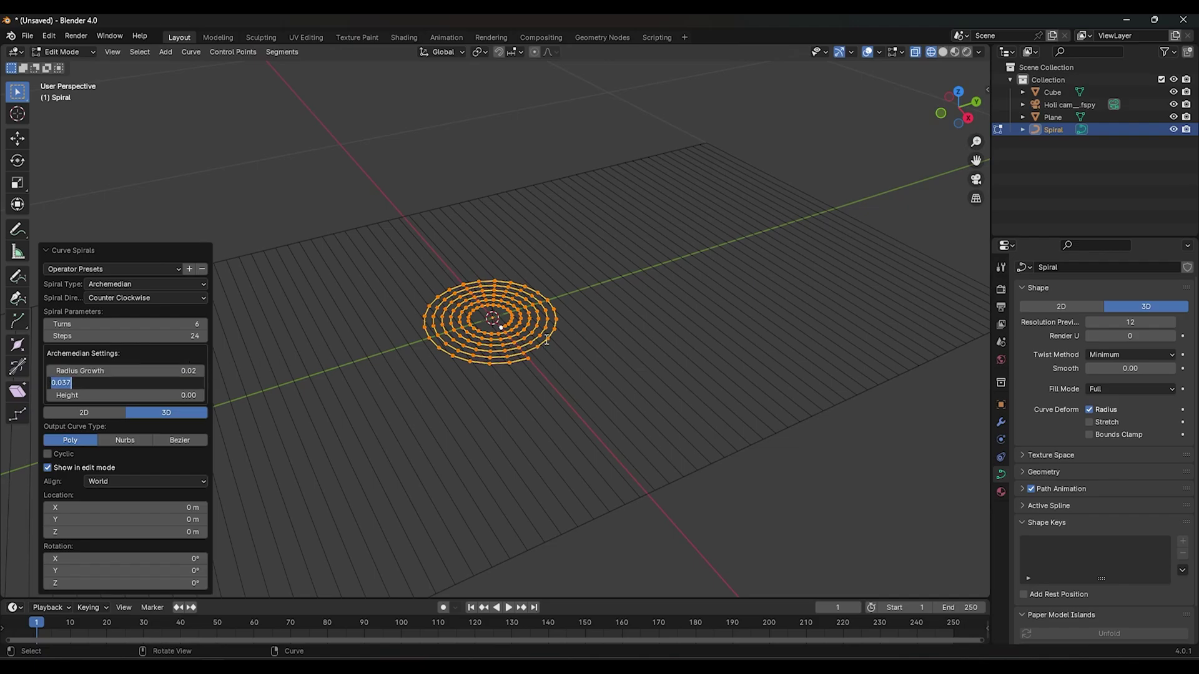
pyautogui.press('Return')
pyautogui.press('Tab')
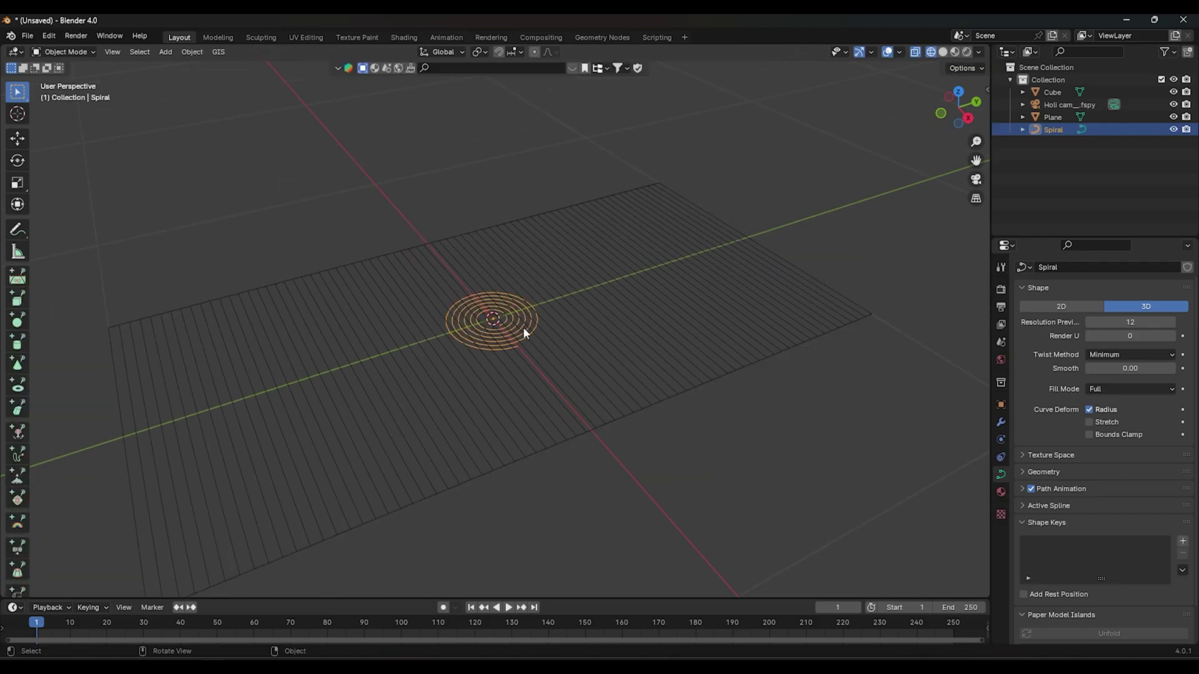
# Step: Stand the spiral upright by rotating it 90° about Y, then about -91° in the right view
pyautogui.write('ry90')
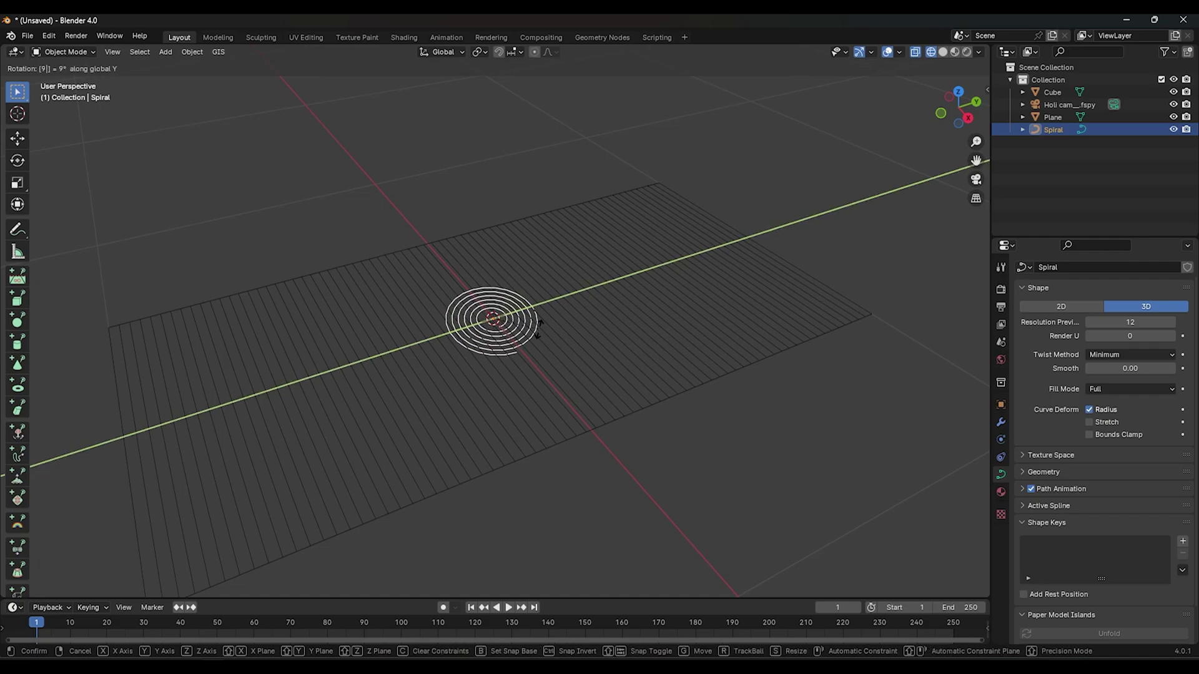
pyautogui.press('Return')
pyautogui.press('KP_3')
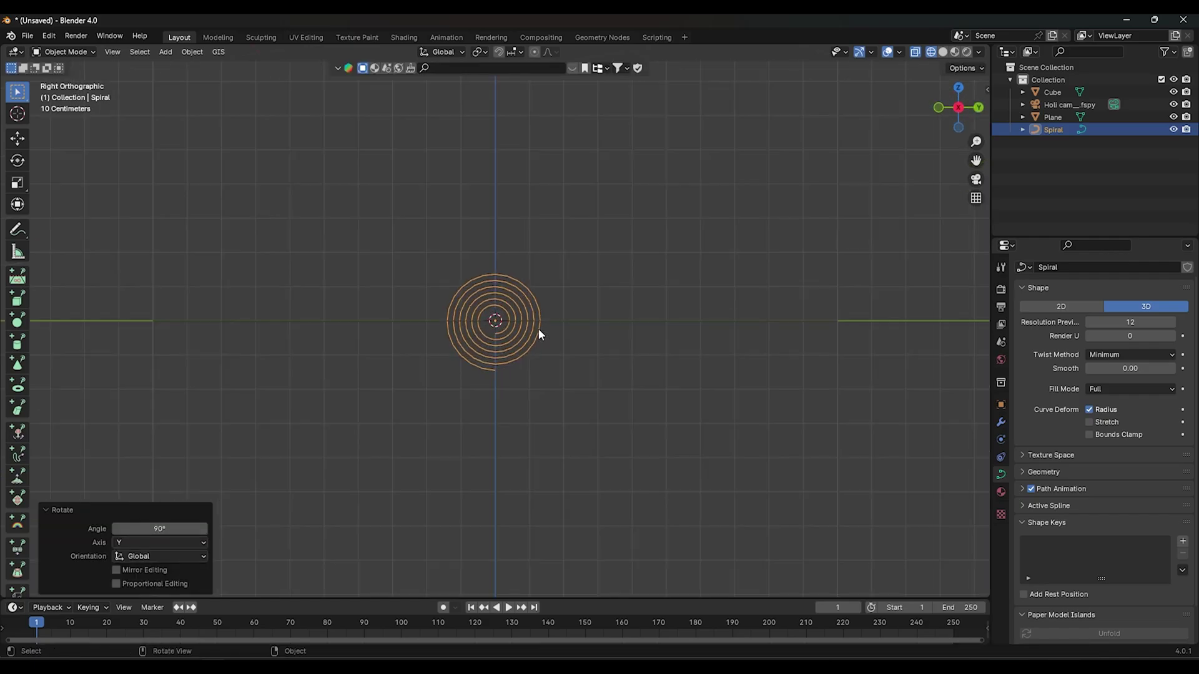
pyautogui.press('r')
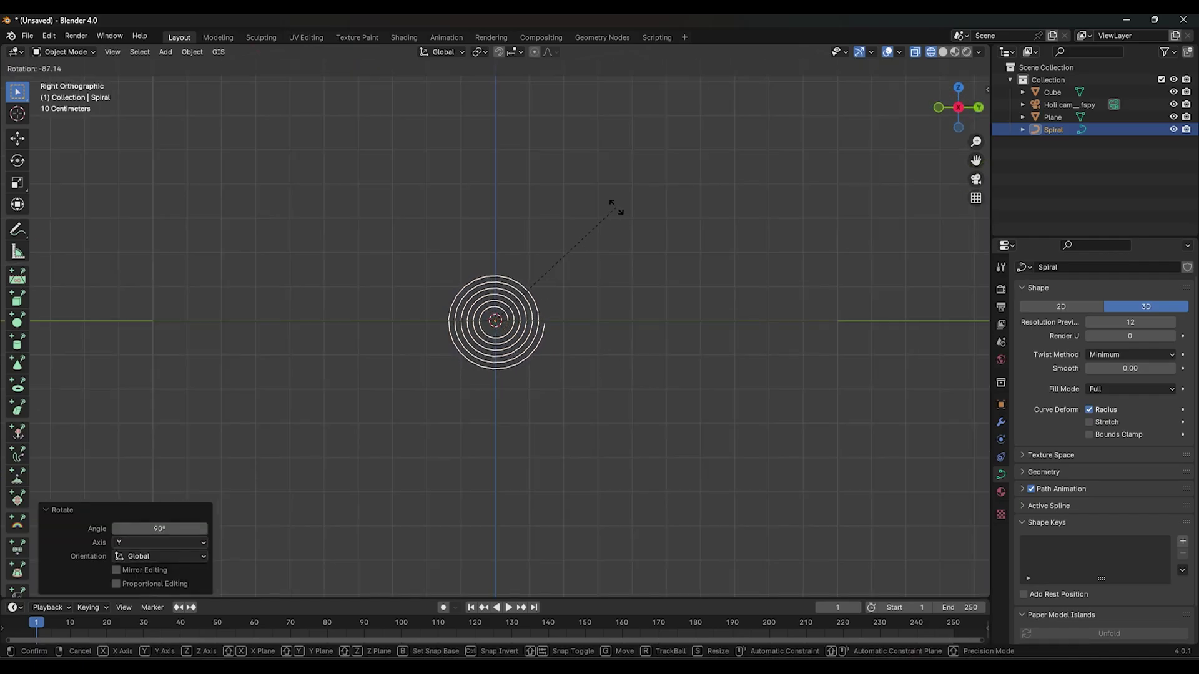
pyautogui.click(616, 193)
pyautogui.moveTo(615, 190)
pyautogui.mouseDown(button='middle')
pyautogui.moveTo(598, 316)
pyautogui.moveTo(621, 318)
pyautogui.mouseUp(button='middle')
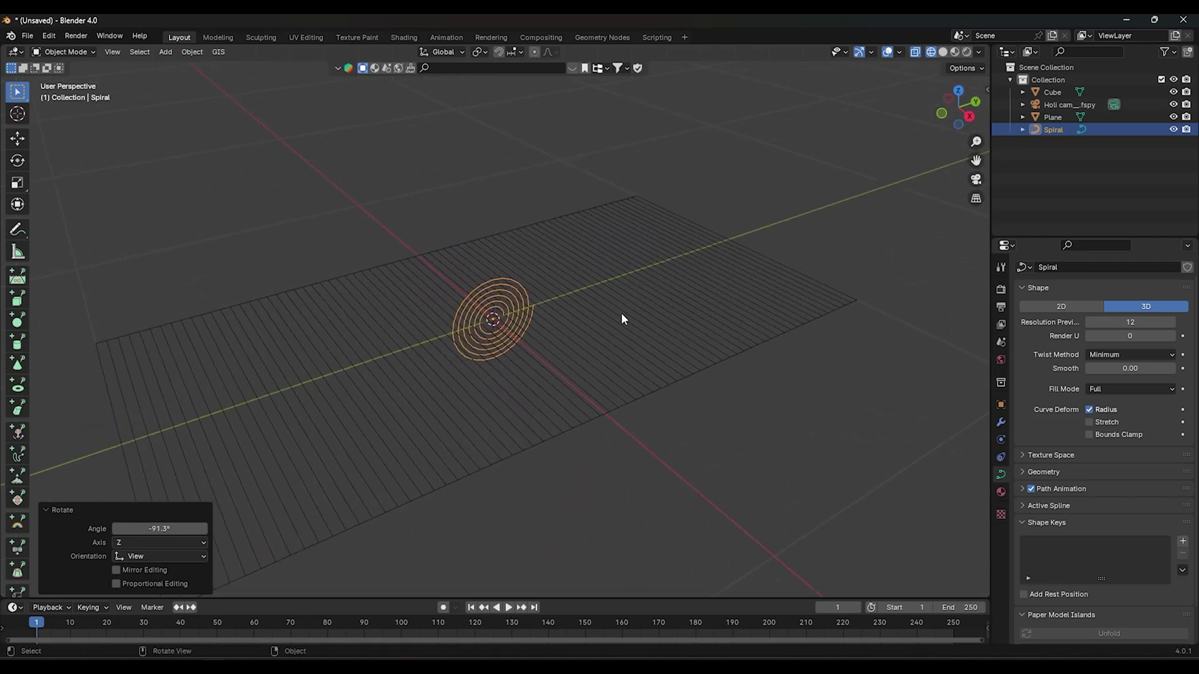
# Step: Give the striped plane a Curve deform modifier that uses the Spiral as its curve
pyautogui.click(622, 315)
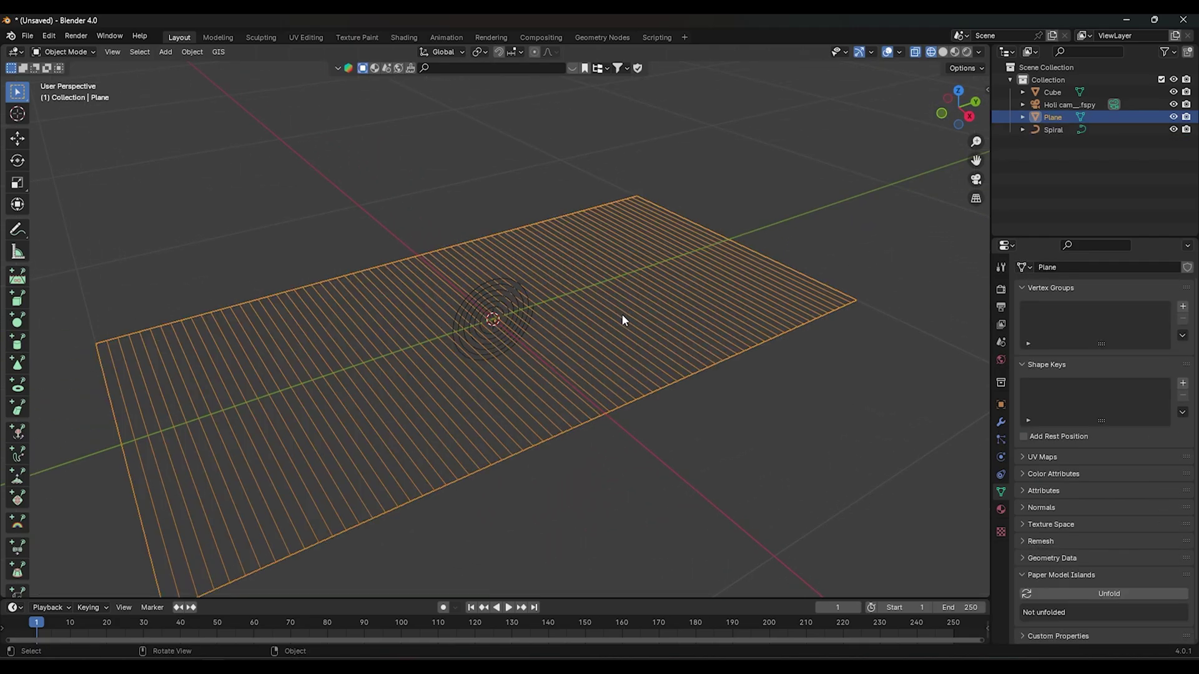
pyautogui.click(1001, 424)
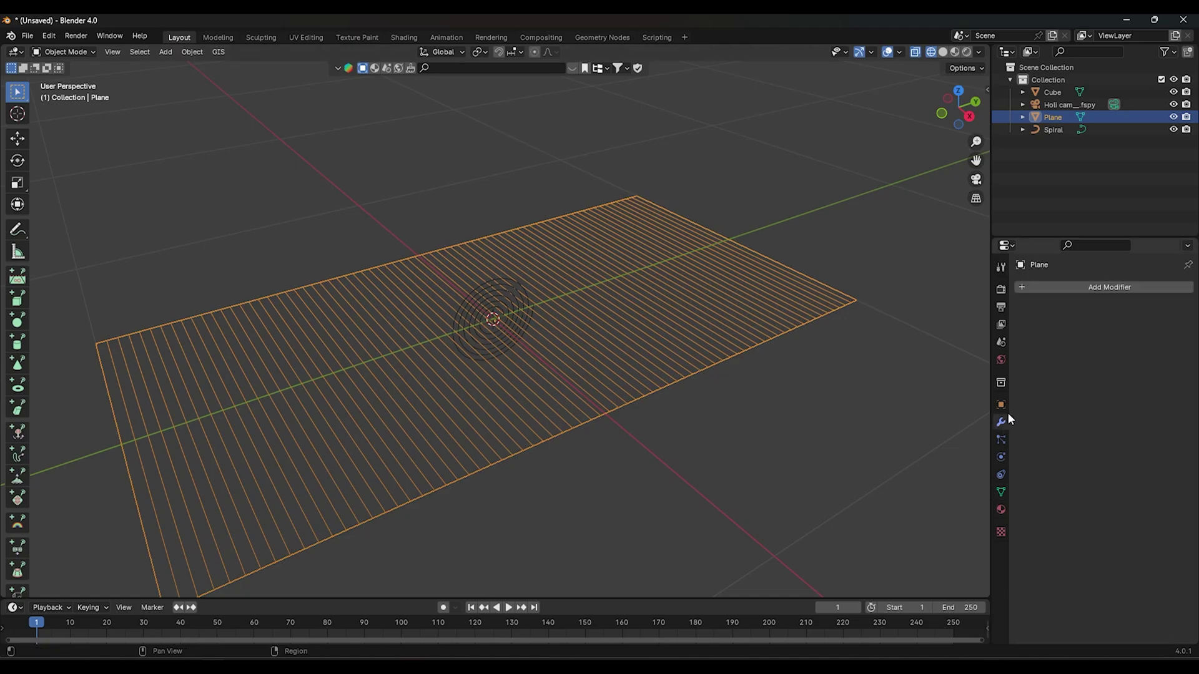
pyautogui.click(1112, 285)
pyautogui.moveTo(1054, 343)
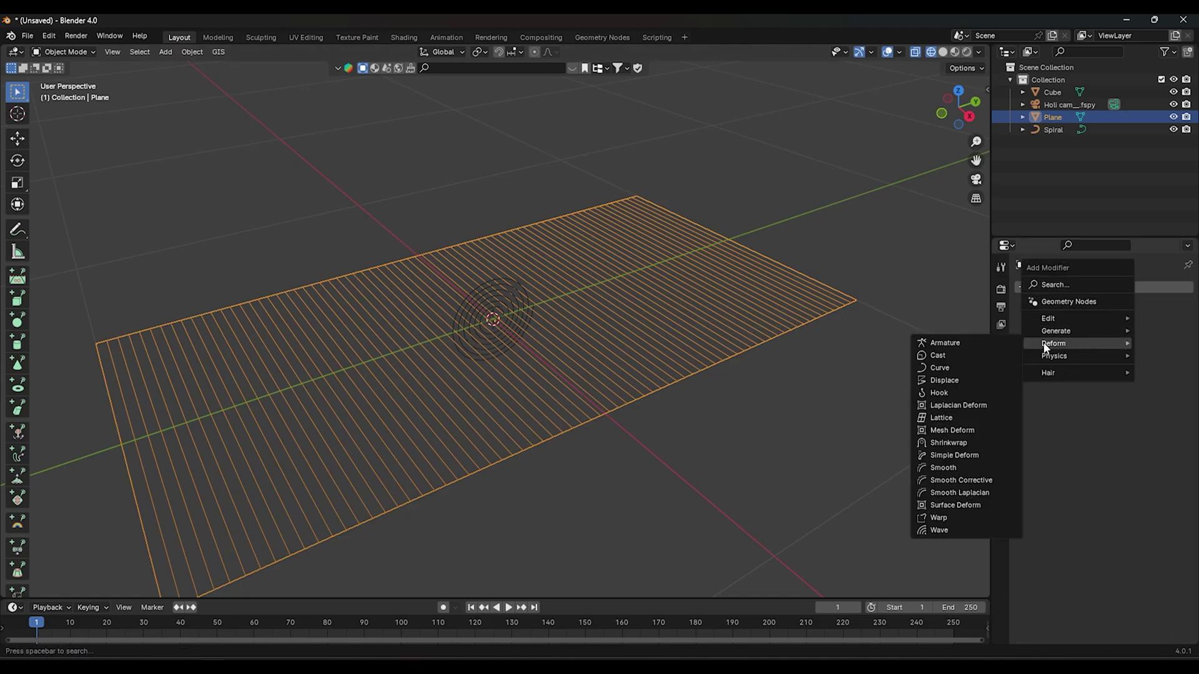
pyautogui.click(942, 368)
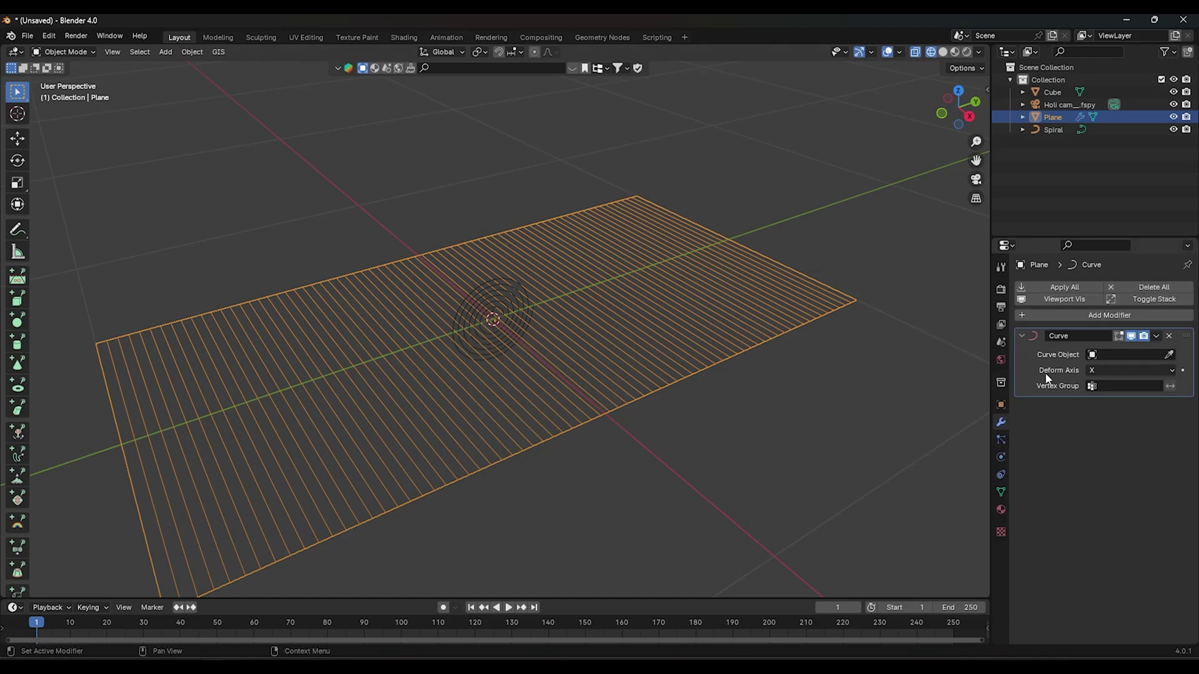
pyautogui.click(1170, 355)
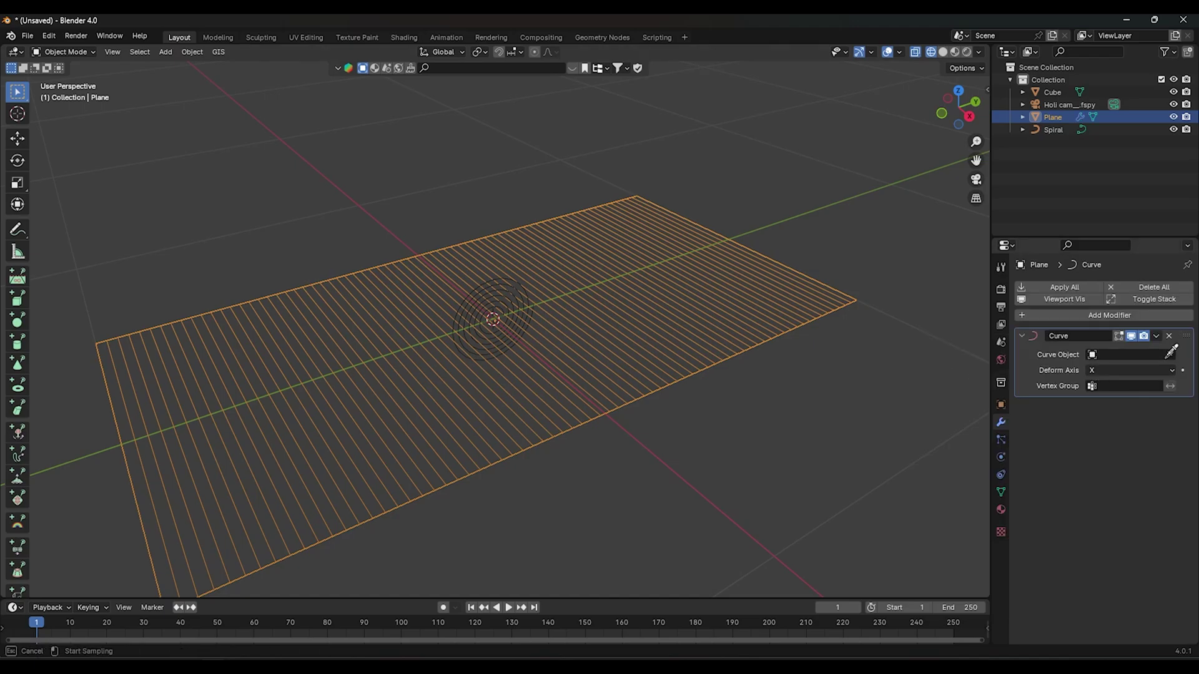
pyautogui.click(500, 275)
# Step: Slide the plane along X so the strip follows the coil
pyautogui.moveTo(527, 325); pyautogui.dragTo(564, 359, button='middle')
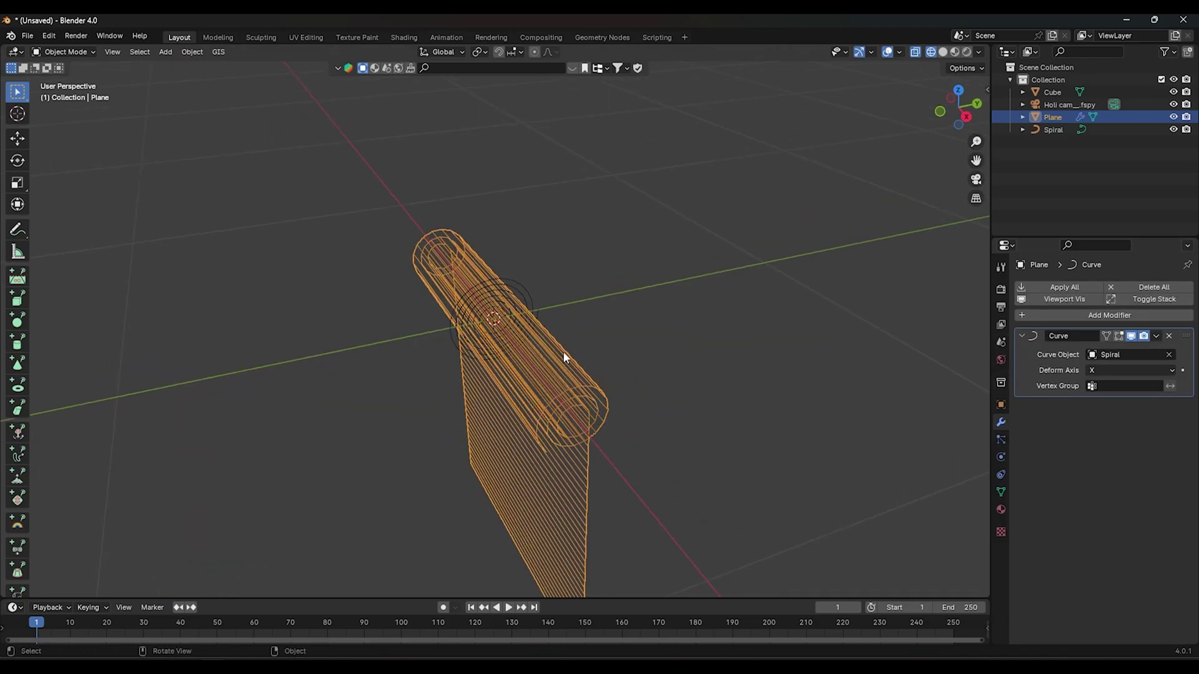
pyautogui.press('KP_3')
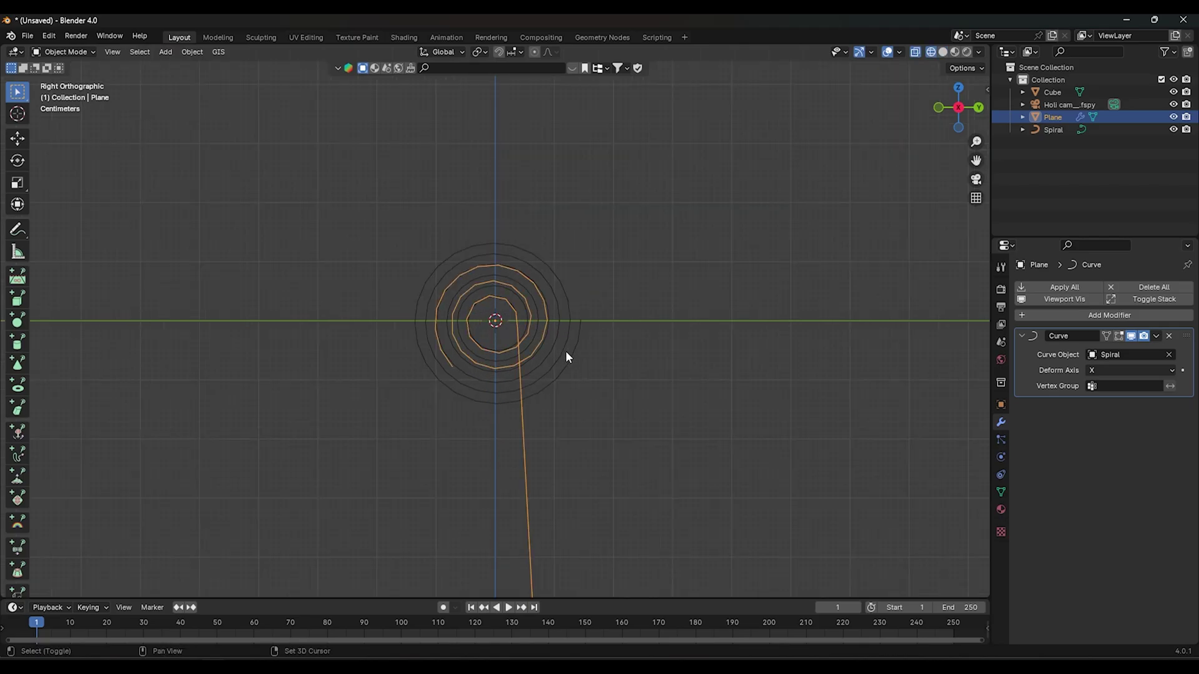
pyautogui.keyDown('shift'); pyautogui.moveTo(566, 352); pyautogui.dragTo(548, 347, button='middle'); pyautogui.keyUp('shift')
pyautogui.click(1001, 405)
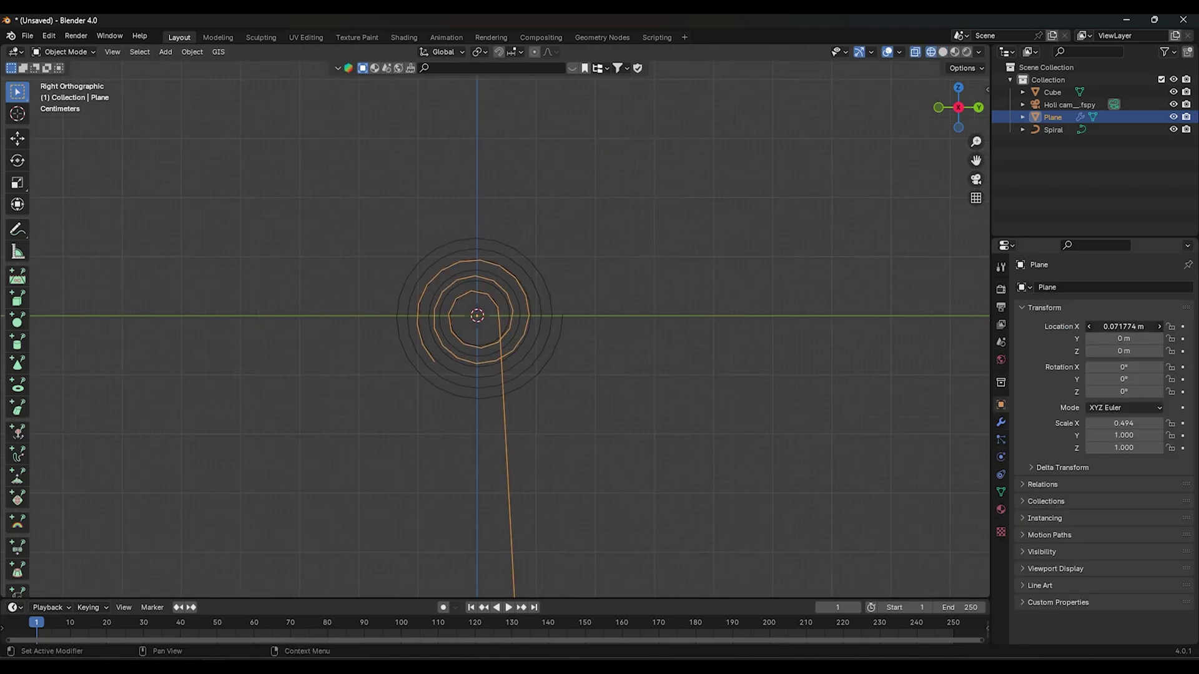
pyautogui.moveTo(1117, 327)
pyautogui.mouseDown()
pyautogui.moveTo(1105, 326)
pyautogui.moveTo(1133, 351)
pyautogui.moveTo(1115, 351)
pyautogui.moveTo(1162, 338)
pyautogui.moveTo(1128, 339)
pyautogui.mouseUp()
# Step: Enlarge the spiral to 1.039, then 1.055, shifting the plane along Y each time to fit the coil
pyautogui.click(550, 295)
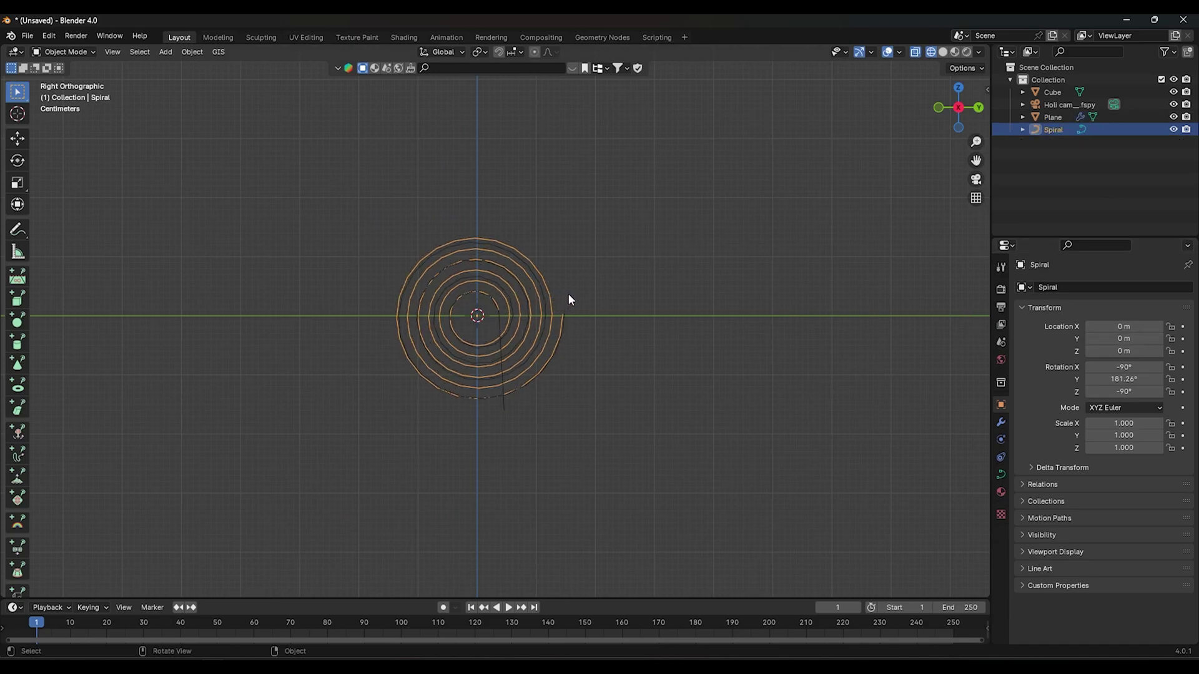
pyautogui.press('s')
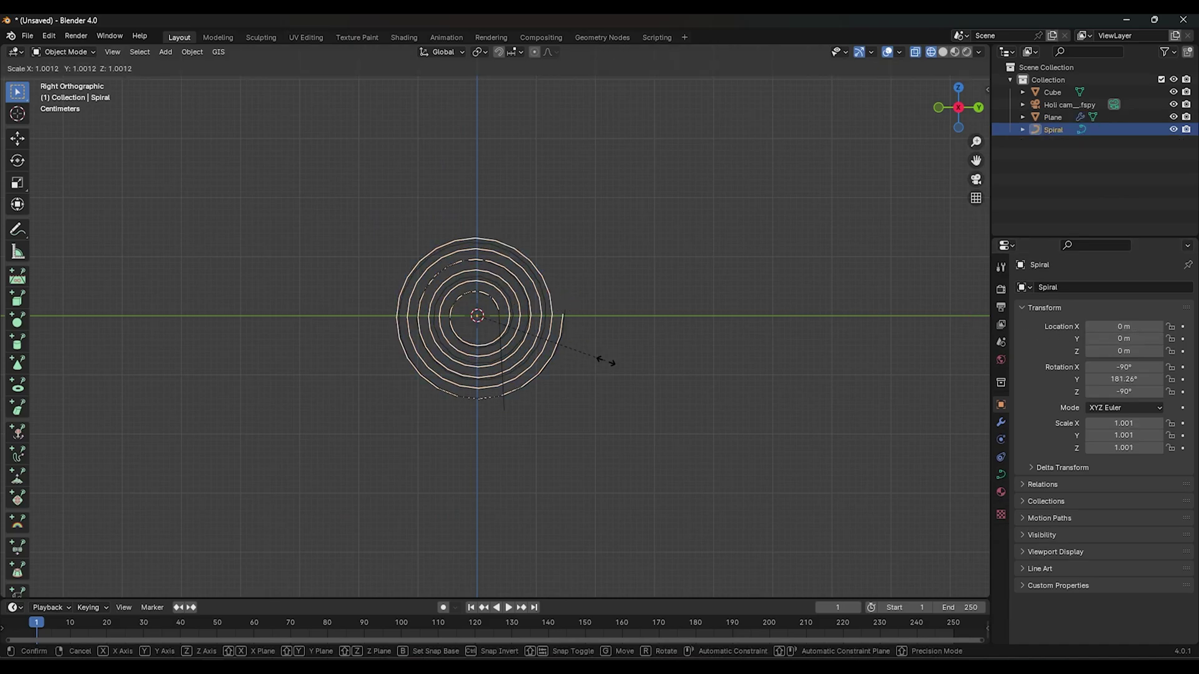
pyautogui.click(652, 375)
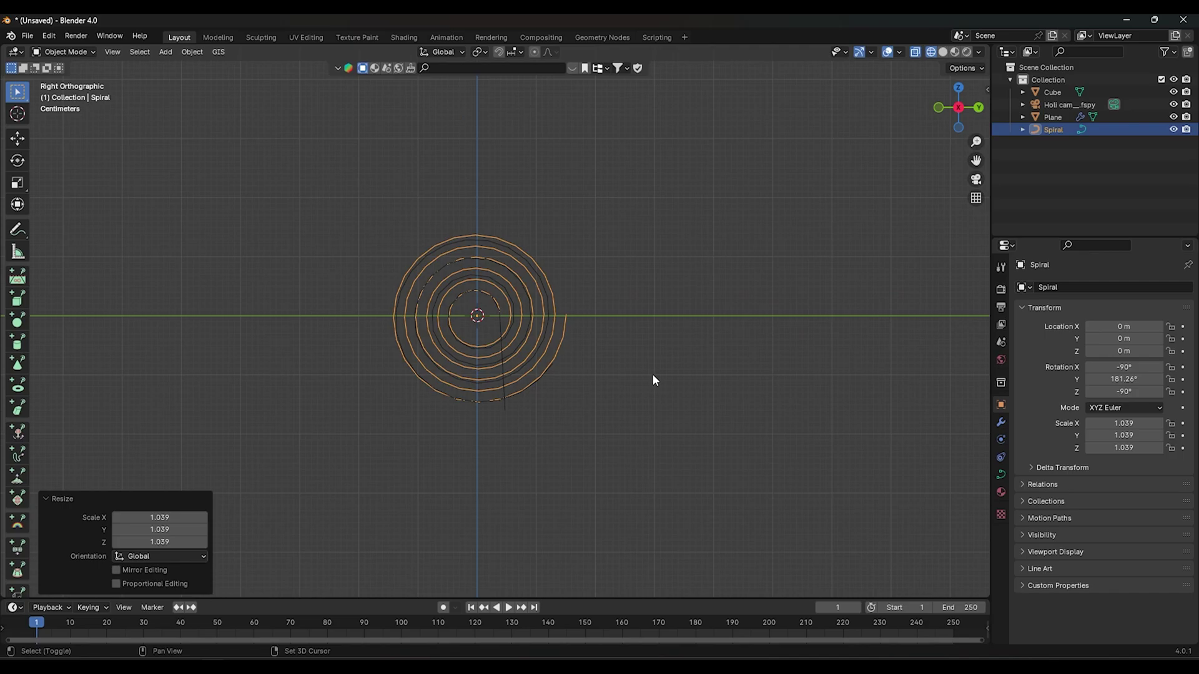
pyautogui.click(549, 373)
pyautogui.moveTo(1117, 339); pyautogui.dragTo(1143, 338)
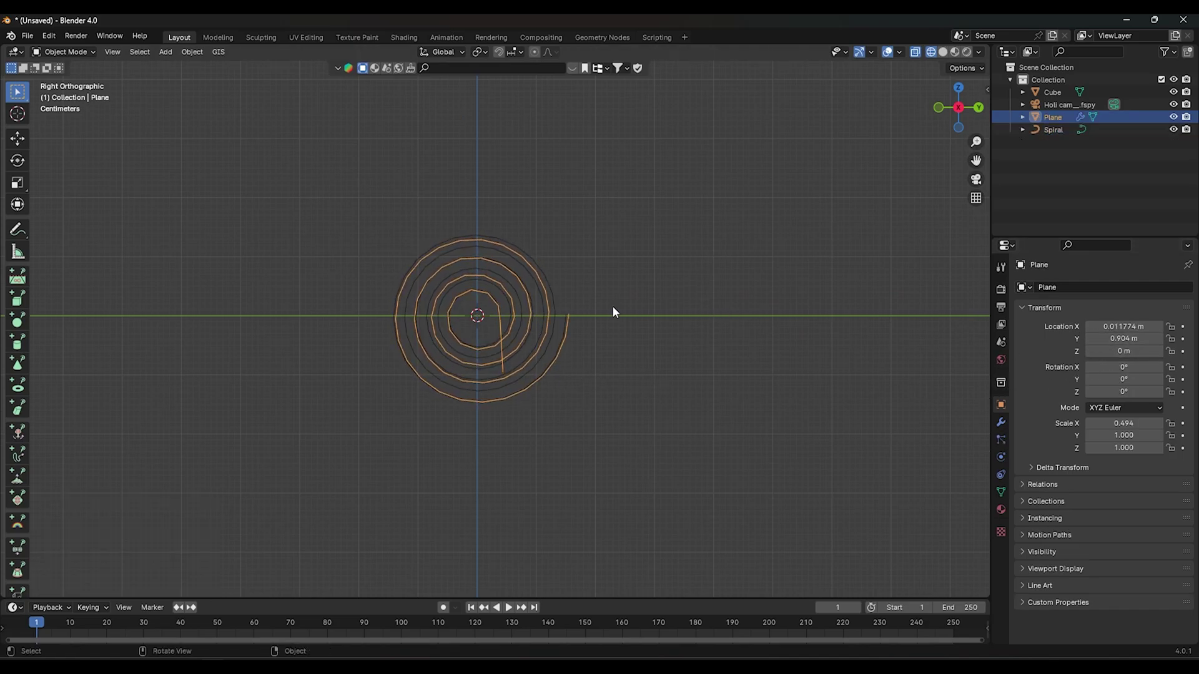
pyautogui.click(557, 302)
pyautogui.press('s')
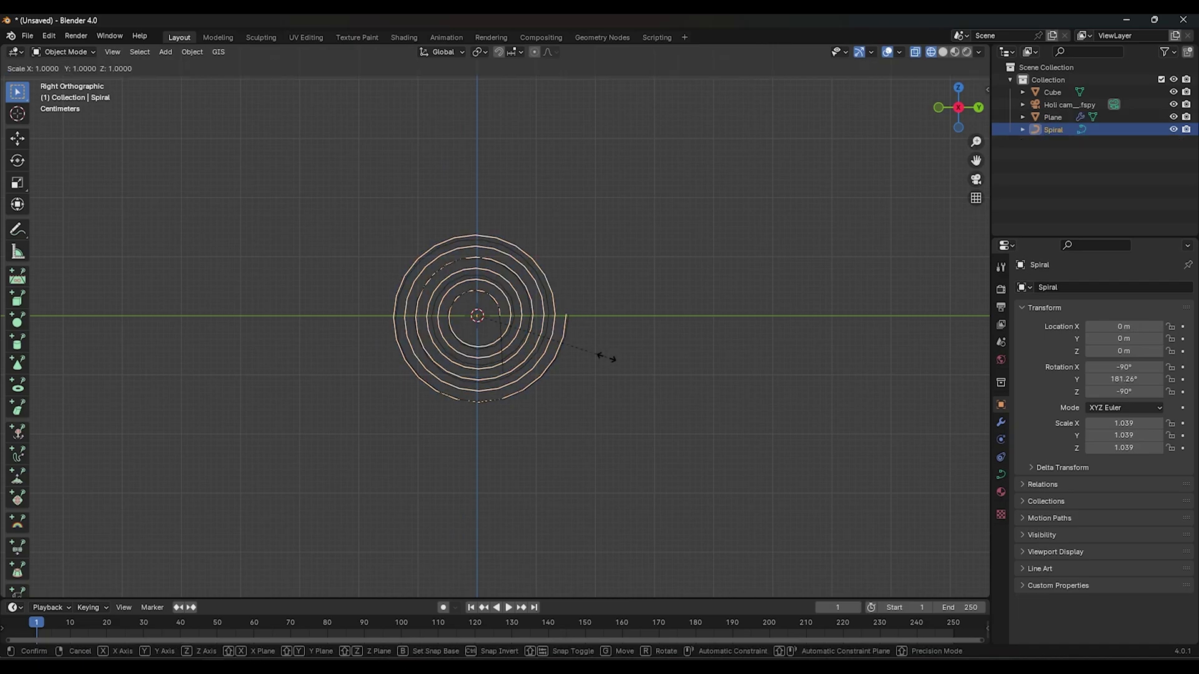
pyautogui.click(679, 374)
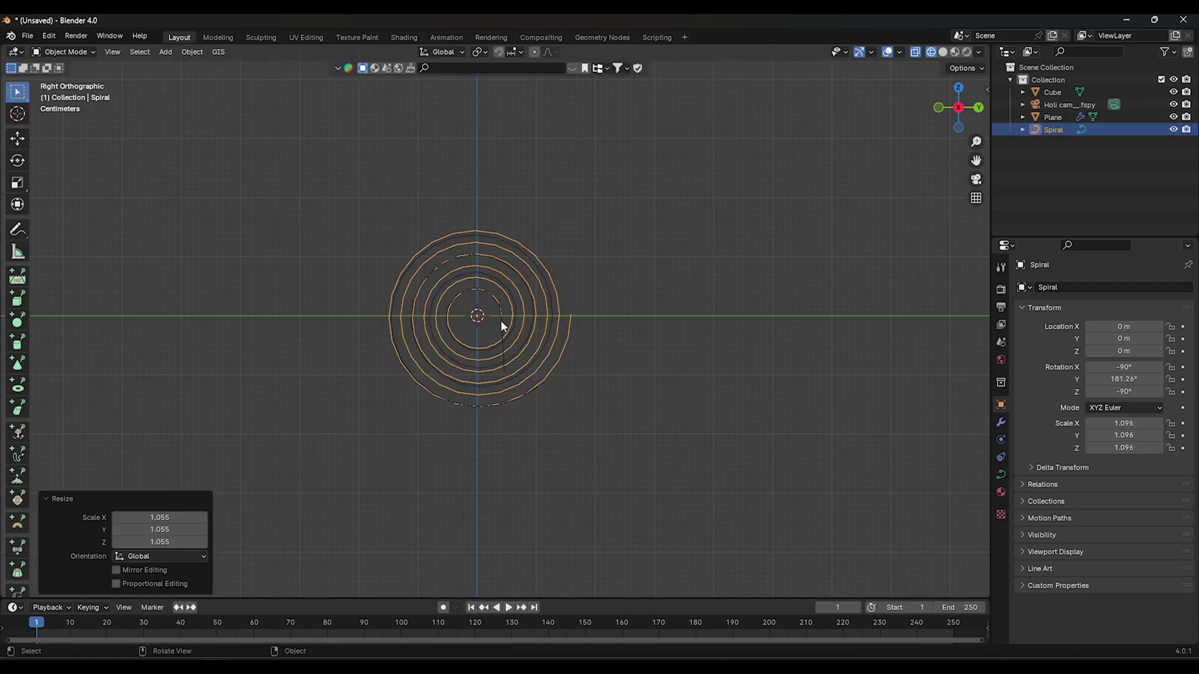
pyautogui.click(502, 325)
pyautogui.moveTo(1124, 338)
pyautogui.mouseDown()
pyautogui.moveTo(1149, 338)
pyautogui.moveTo(1118, 338)
pyautogui.moveTo(1127, 339)
pyautogui.mouseUp()
# Step: Back in object mode, check that the plane's Curve modifier targets the Spiral
pyautogui.press('Tab')
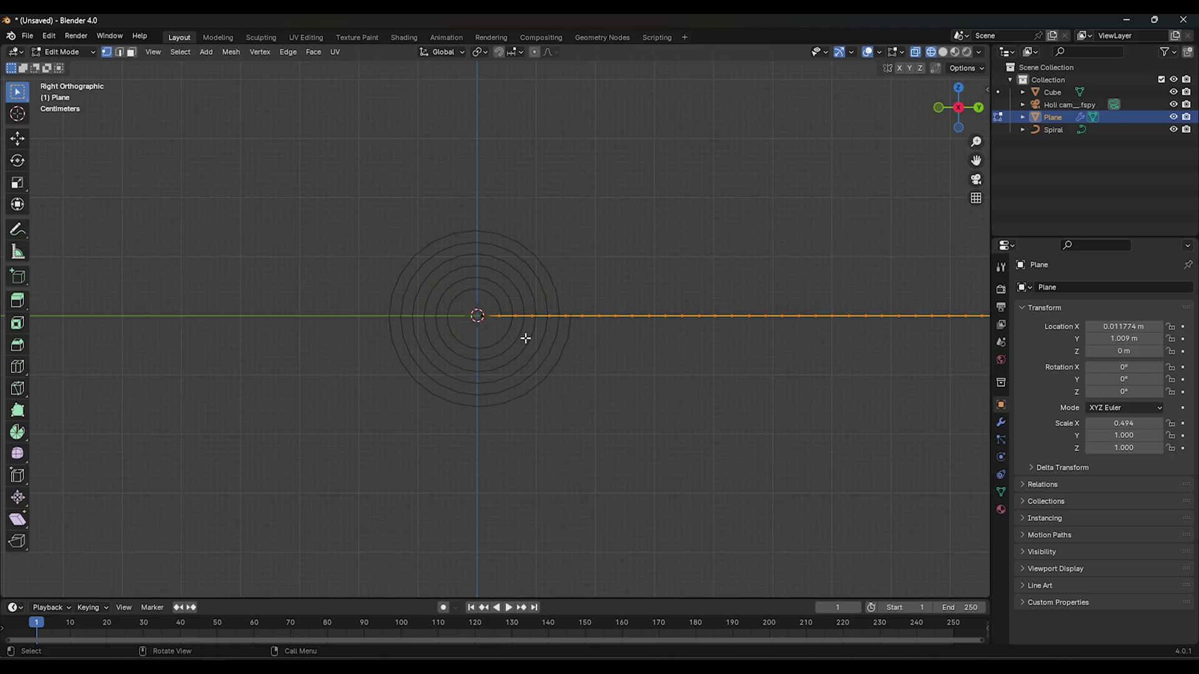
pyautogui.press('Tab')
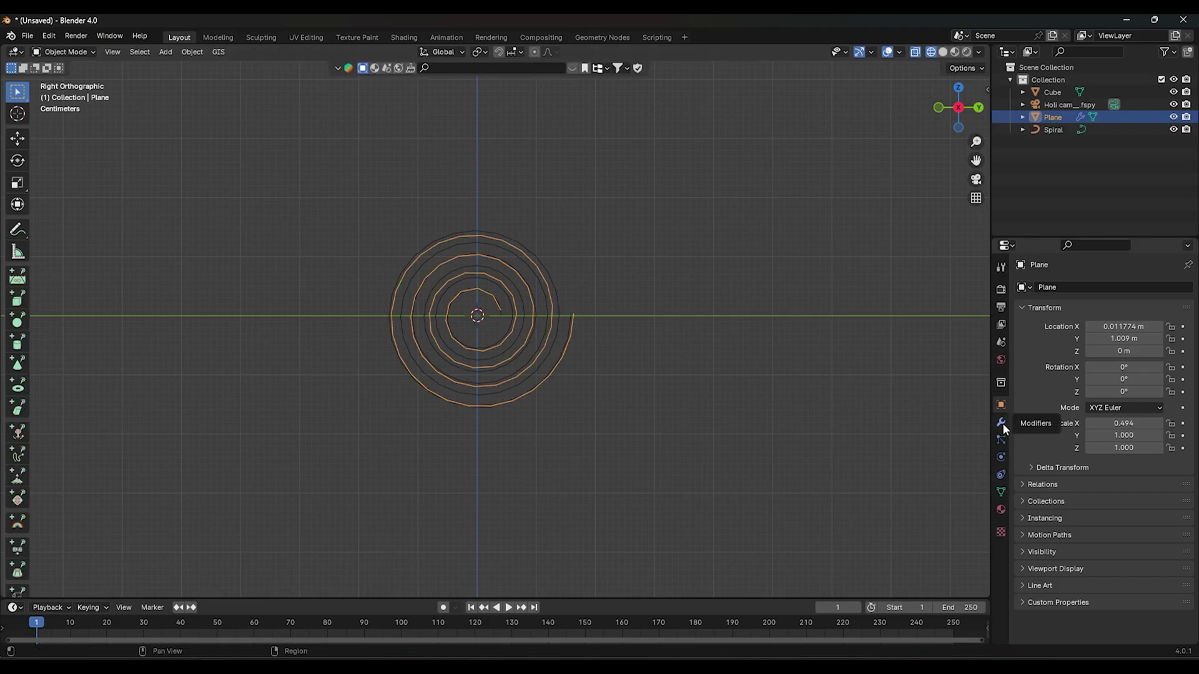
pyautogui.click(1001, 422)
pyautogui.doubleClick(1071, 336)
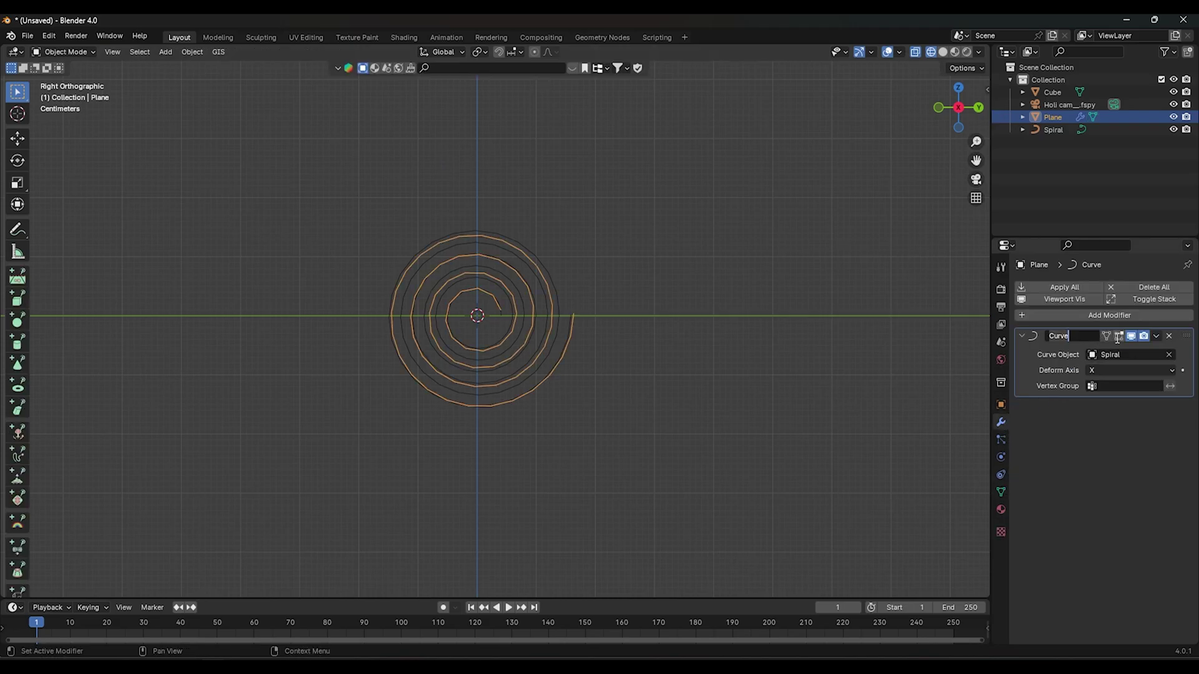
pyautogui.scroll(2, 609, 347)
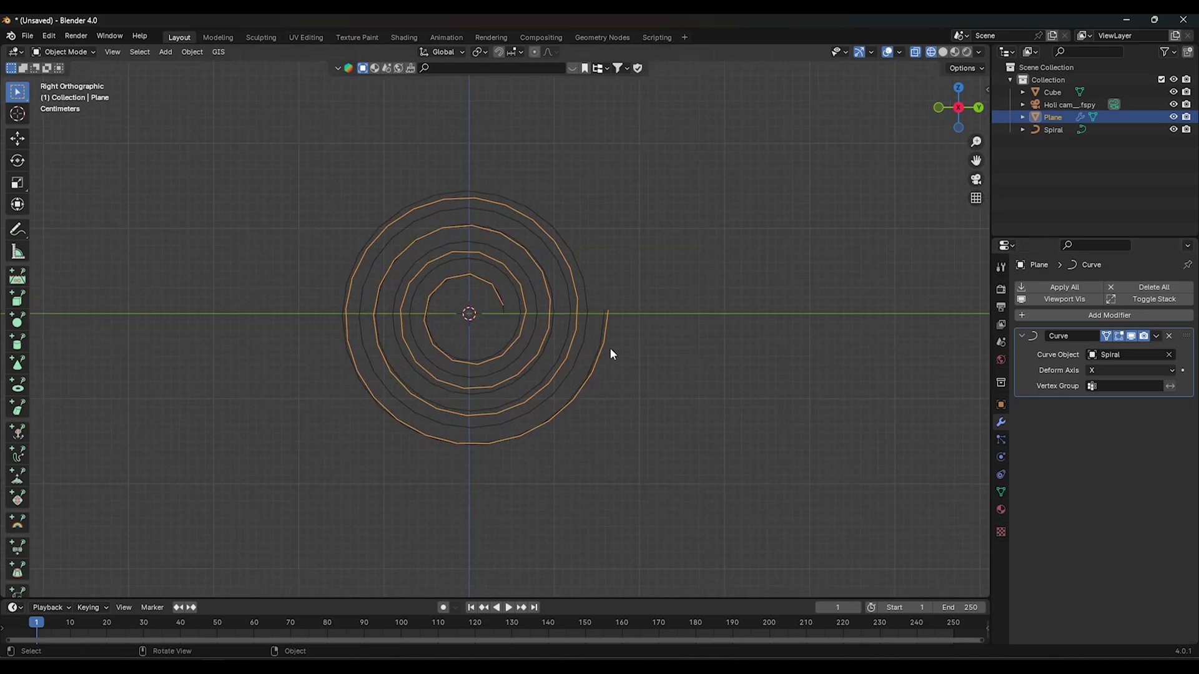
# Step: Assign the coiled plane's outer end edge to a new vertex group 'Group', then return to object mode
pyautogui.press('Tab')
pyautogui.moveTo(629, 321); pyautogui.dragTo(575, 293)
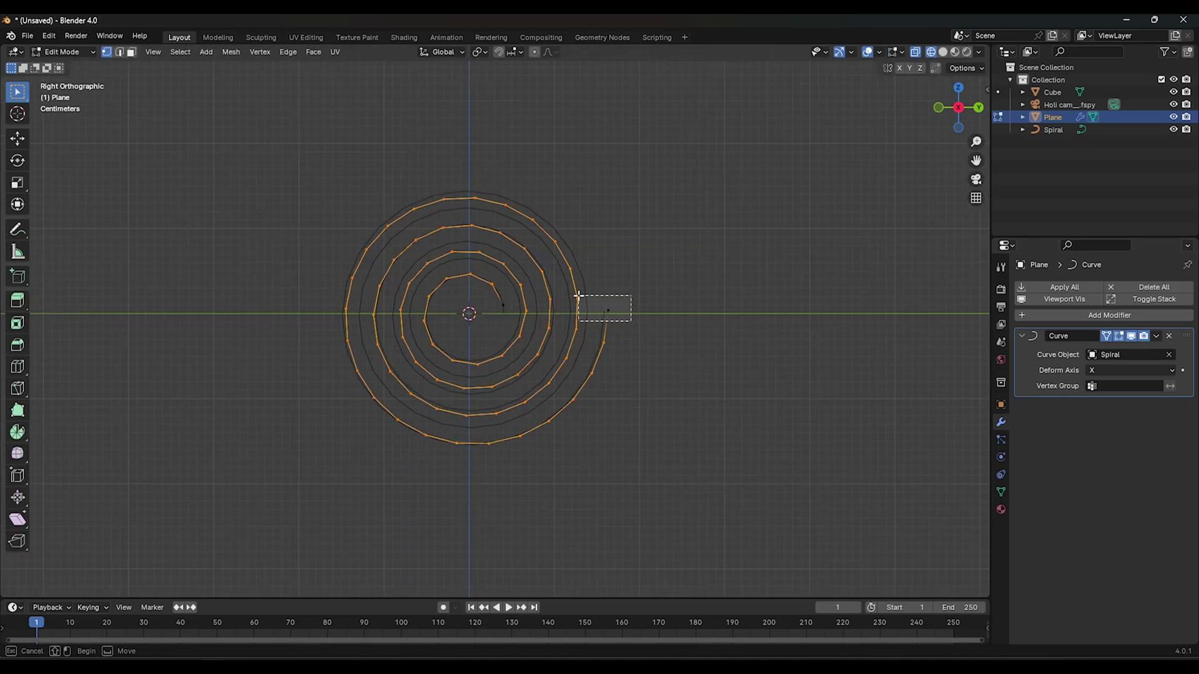
pyautogui.moveTo(628, 324); pyautogui.dragTo(683, 341, button='middle')
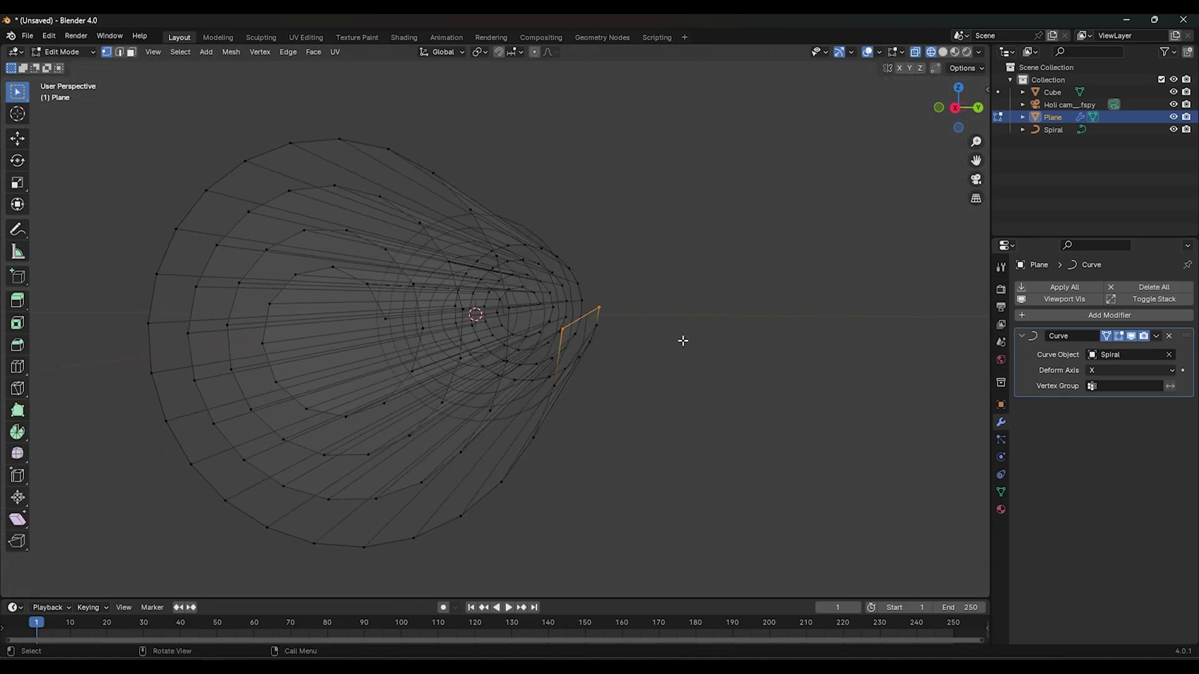
pyautogui.click(1000, 493)
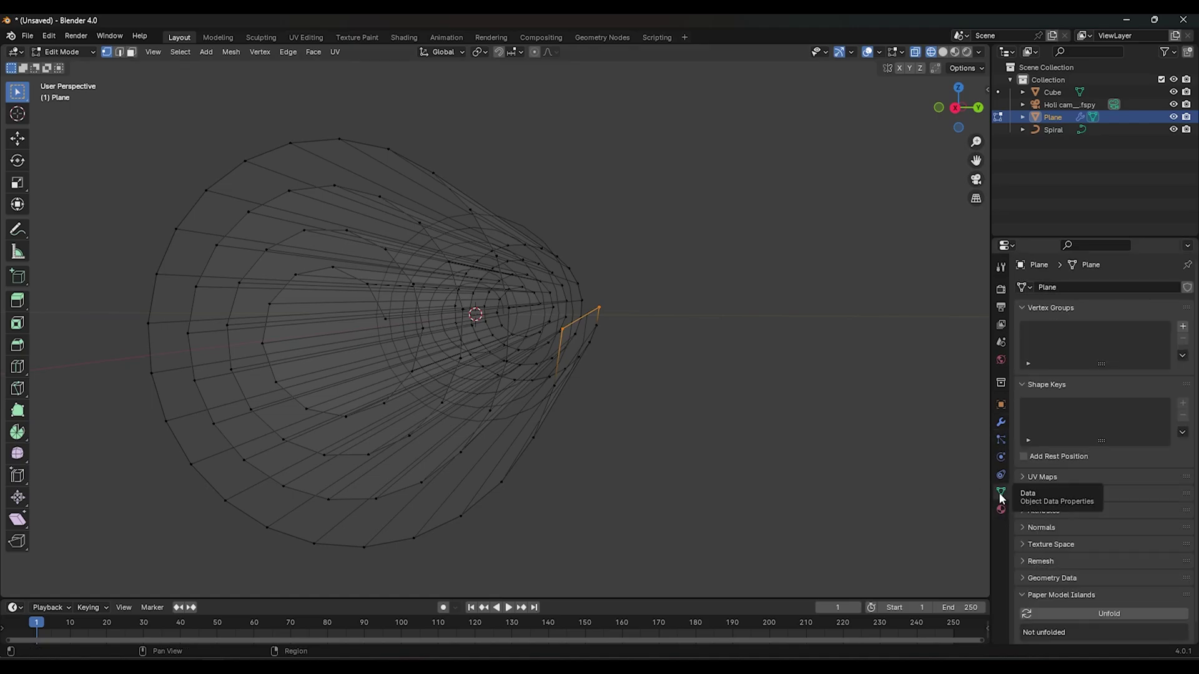
pyautogui.click(1182, 327)
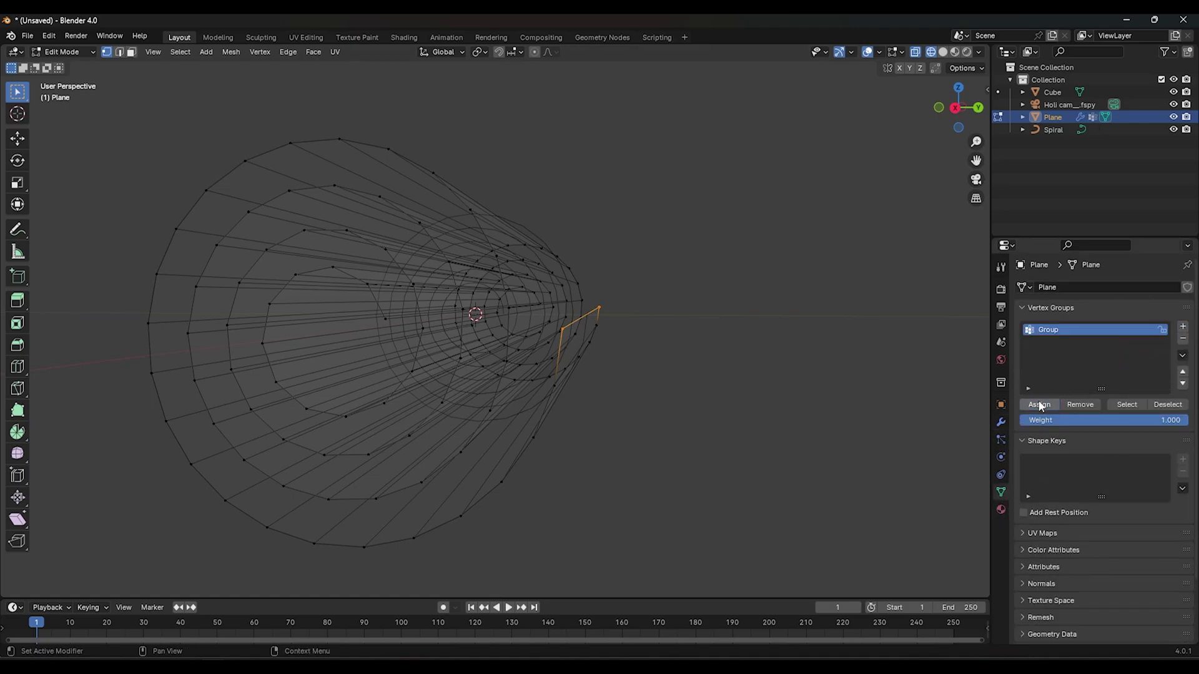
pyautogui.click(1040, 405)
pyautogui.press('Tab')
pyautogui.hotkey('shift', 'z')
pyautogui.moveTo(541, 373); pyautogui.dragTo(595, 386, button='middle')
pyautogui.scroll(-3, 595, 385)
pyautogui.press('KP_3')
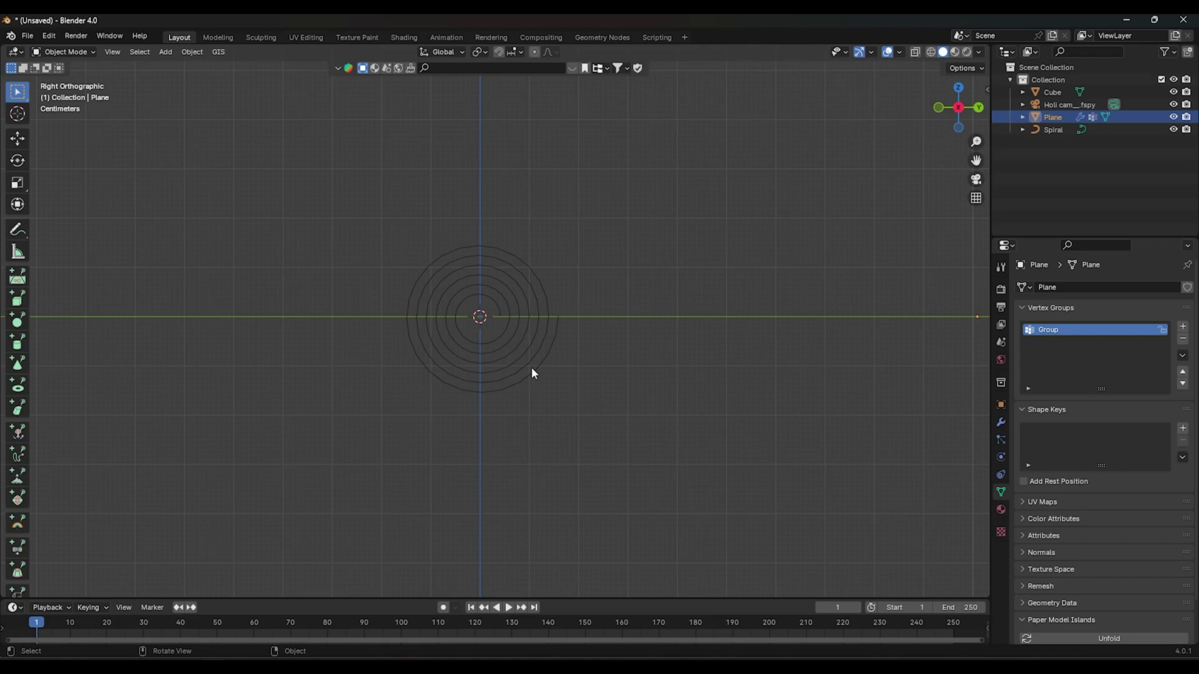
# Step: Add a plain axes empty at the origin and parent the plane and spiral to it
pyautogui.hotkey('shift', 'a')
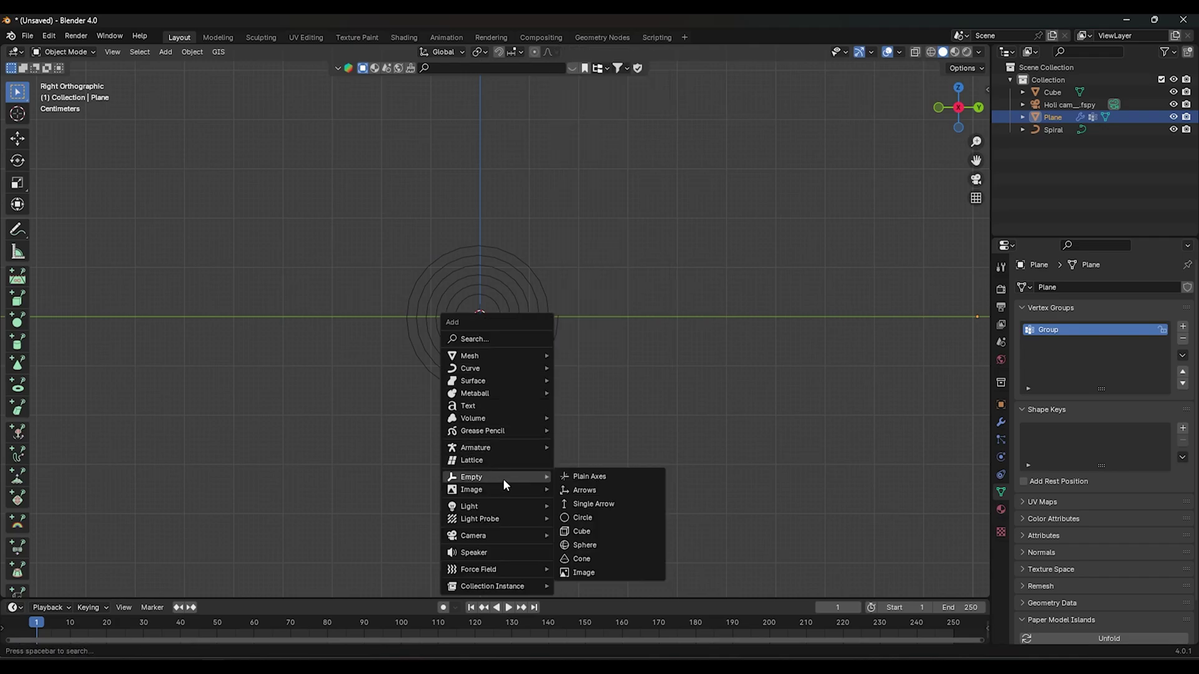
pyautogui.click(587, 477)
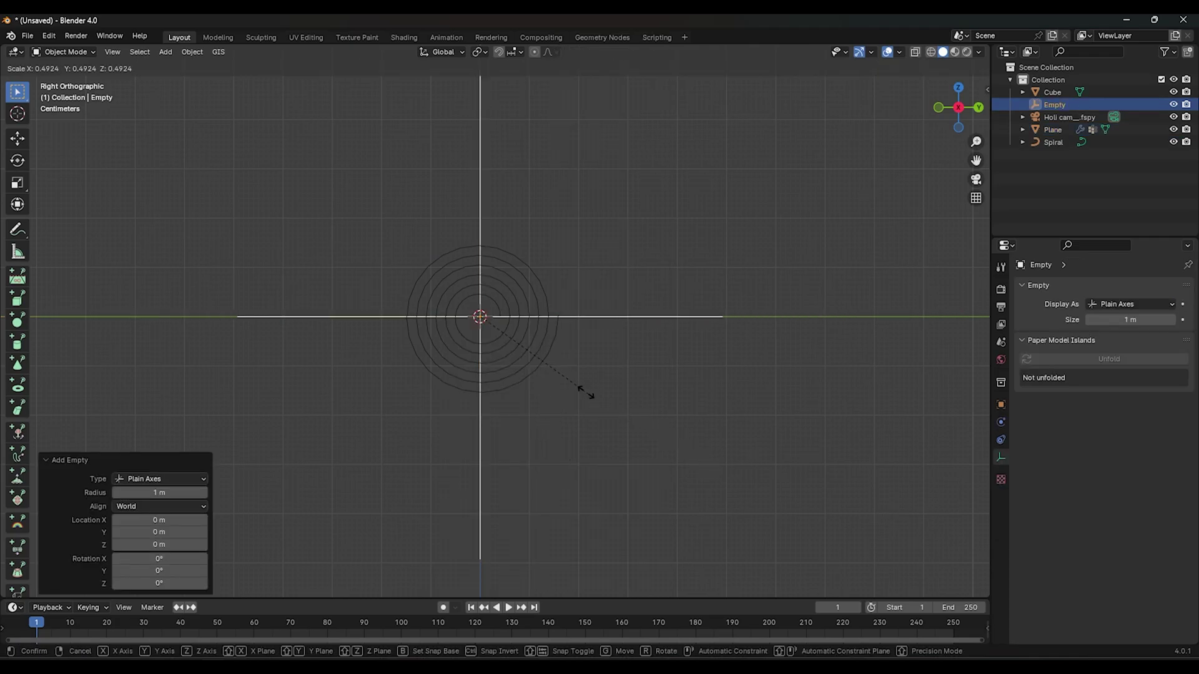
pyautogui.moveTo(695, 445); pyautogui.dragTo(359, 193)
pyautogui.moveTo(479, 312); pyautogui.dragTo(515, 330, button='middle')
pyautogui.scroll(-1, 515, 331)
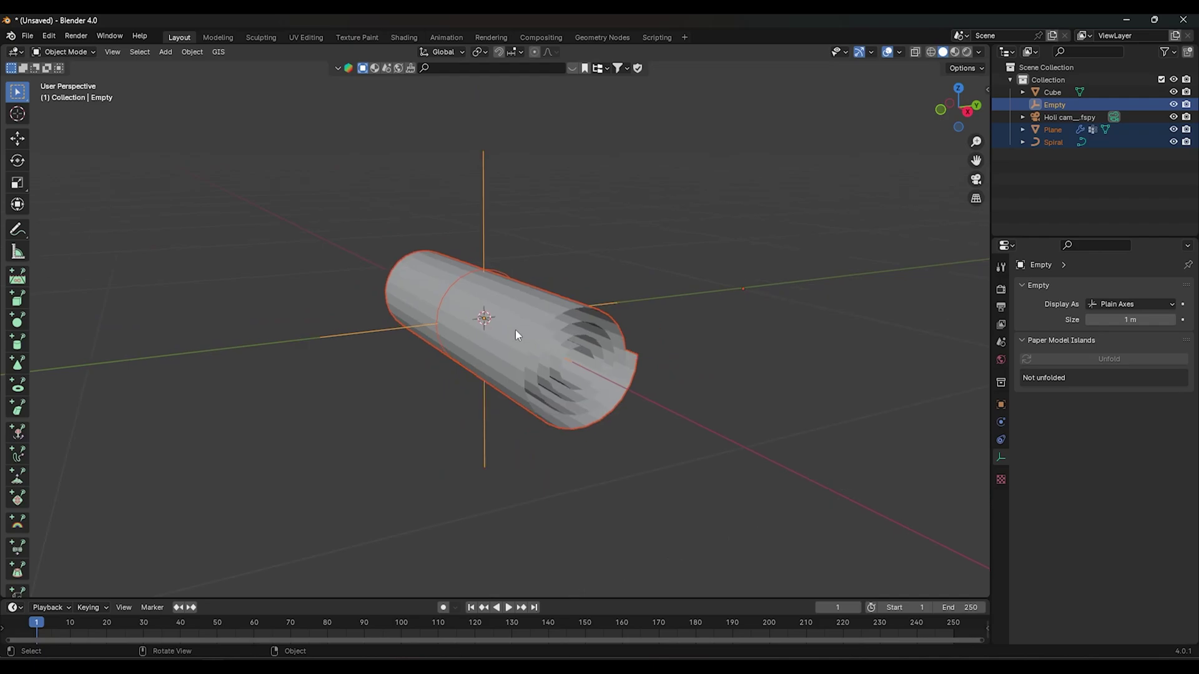
pyautogui.hotkey('ctrl', 'p')
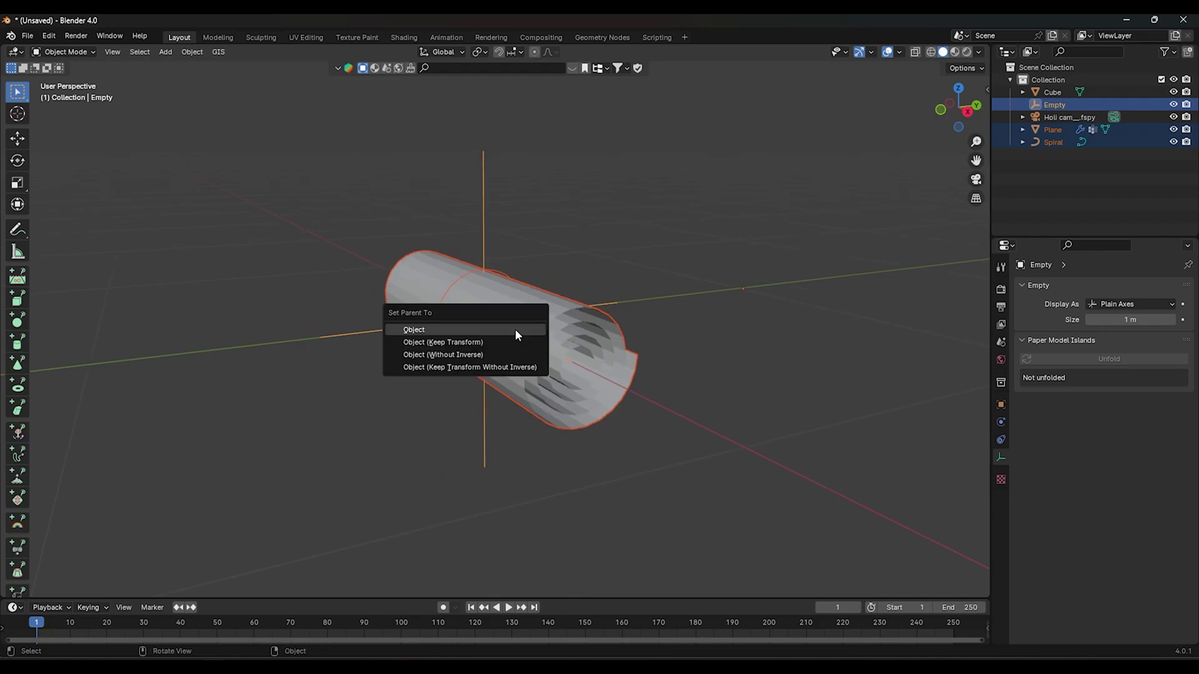
pyautogui.click(491, 343)
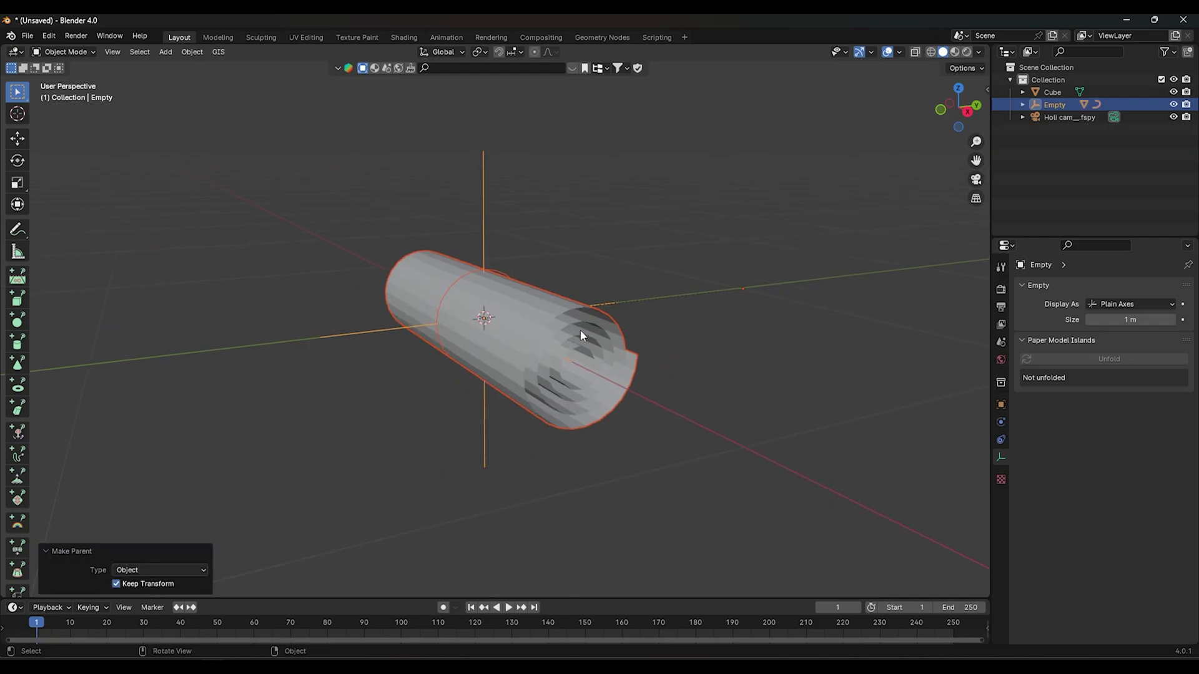
# Step: Select only the empty and isolate it in the viewport
pyautogui.click(668, 254)
pyautogui.click(491, 222)
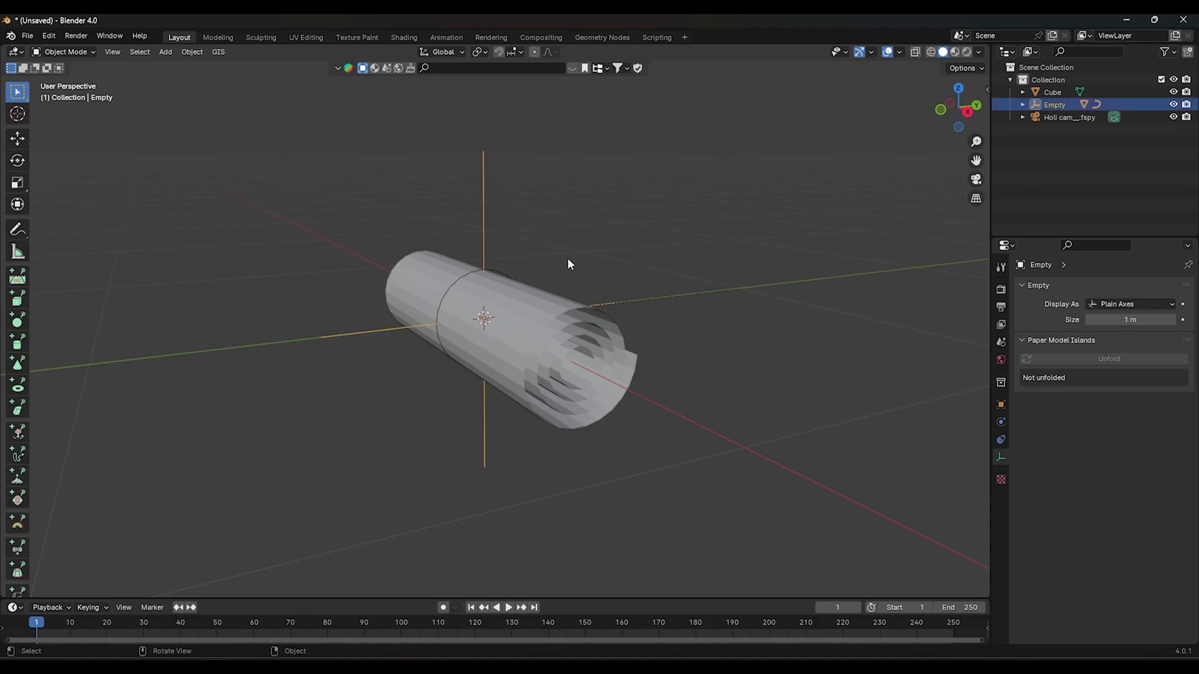
pyautogui.press('KP_Divide')
pyautogui.press('KP_Divide')
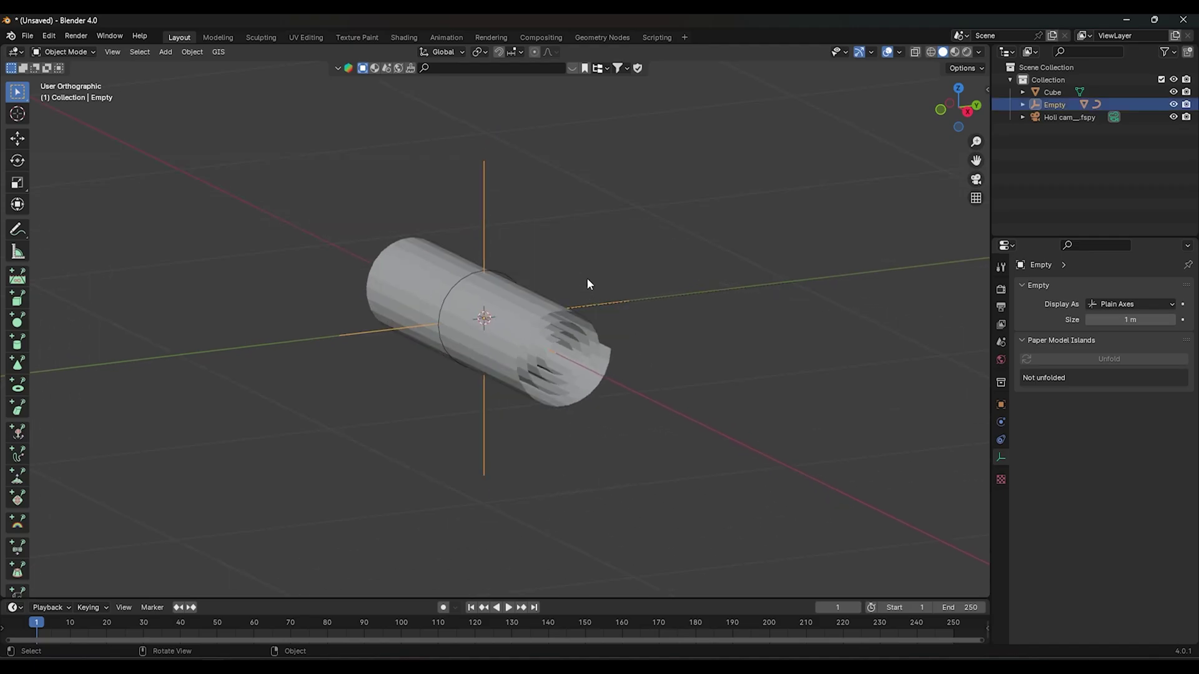
# Step: In the right view, move the empty up near the top of the tower
pyautogui.press('KP_1')
pyautogui.press('KP_3')
pyautogui.scroll(-4, 510, 350)
pyautogui.keyDown('shift'); pyautogui.moveTo(509, 350); pyautogui.dragTo(545, 396, button='middle'); pyautogui.keyUp('shift')
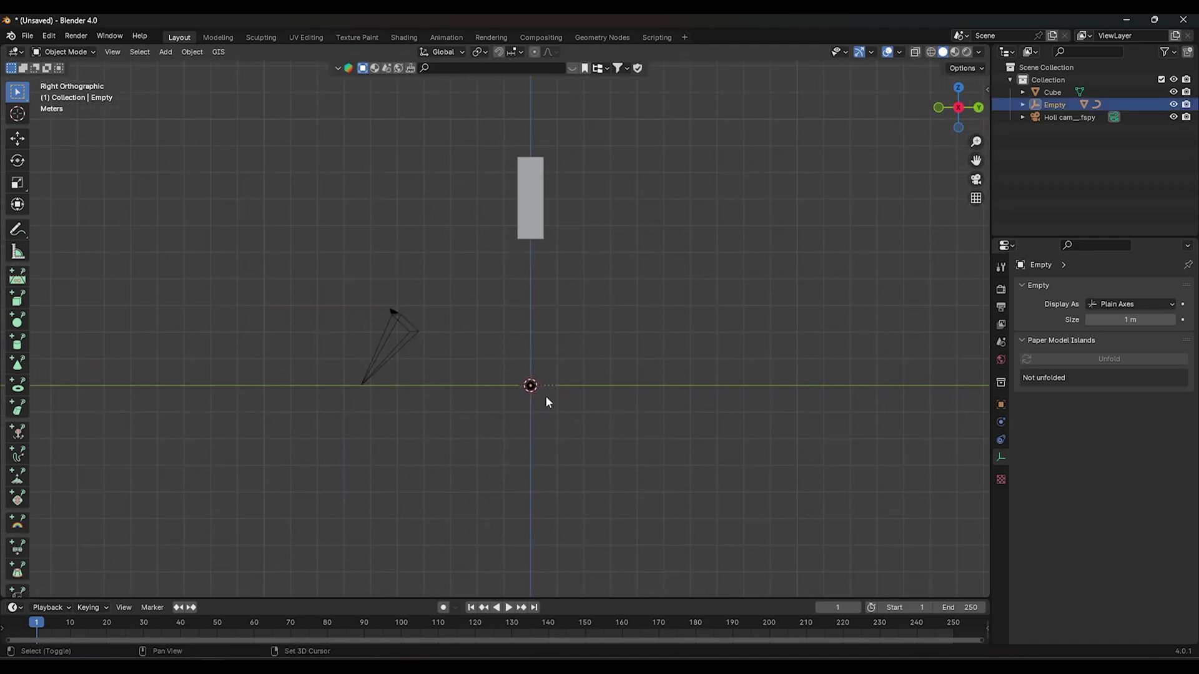
pyautogui.scroll(1, 555, 400)
pyautogui.scroll(1, 587, 425)
pyautogui.press('g')
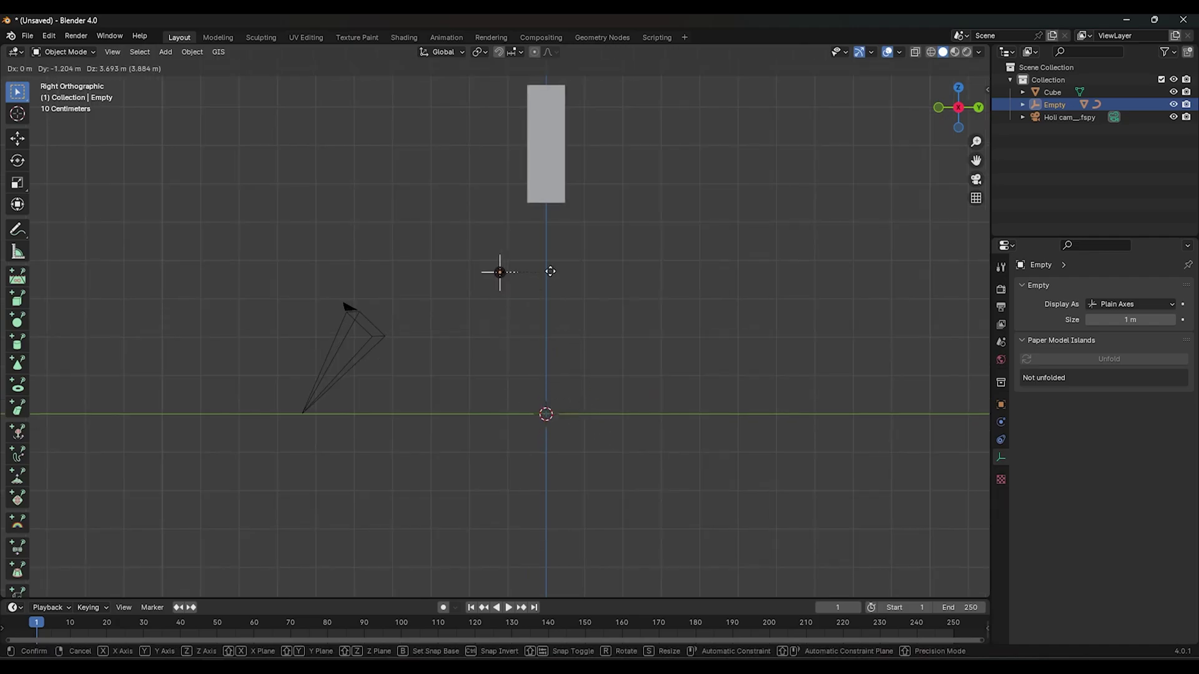
pyautogui.click(572, 134)
# Step: Refine the empty's position so it sits on the tower's top corner
pyautogui.moveTo(480, 133)
pyautogui.keyDown('shift'); pyautogui.mouseDown(button='middle')
pyautogui.moveTo(518, 296)
pyautogui.moveTo(557, 377)
pyautogui.mouseUp(button='middle'); pyautogui.keyUp('shift')
pyautogui.scroll(3, 604, 275)
pyautogui.scroll(3, 576, 302)
pyautogui.scroll(2, 632, 308)
pyautogui.keyDown('shift'); pyautogui.moveTo(634, 309); pyautogui.dragTo(560, 350, button='middle'); pyautogui.keyUp('shift')
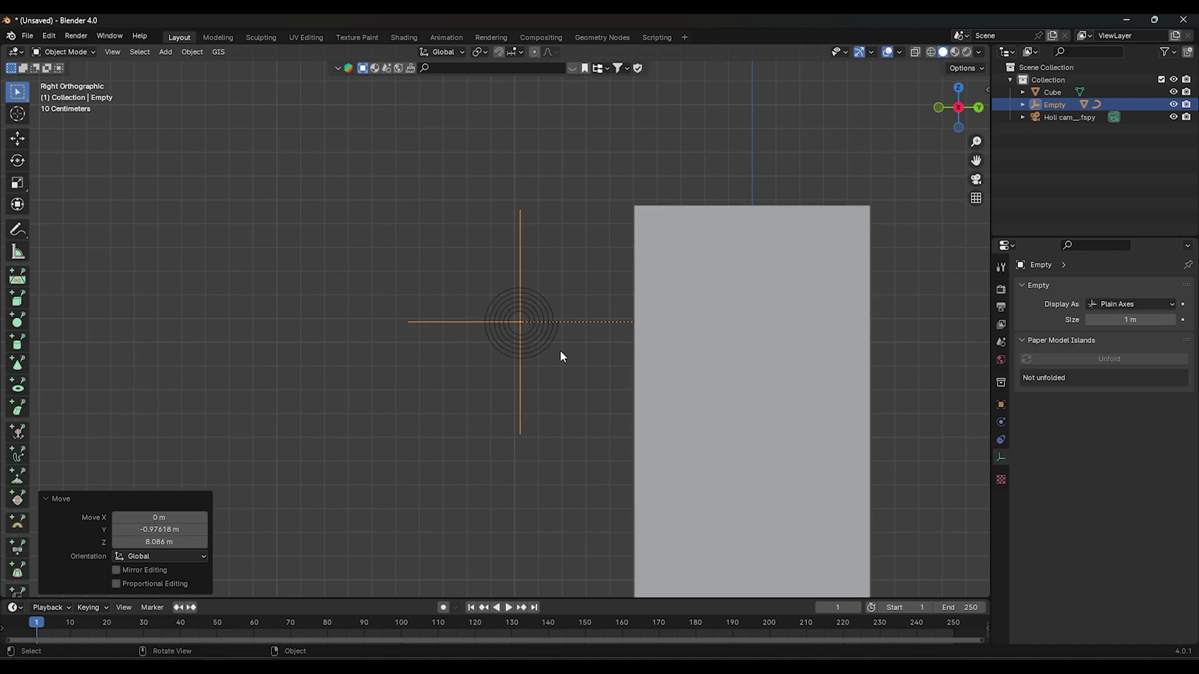
pyautogui.scroll(2, 565, 344)
pyautogui.press('g')
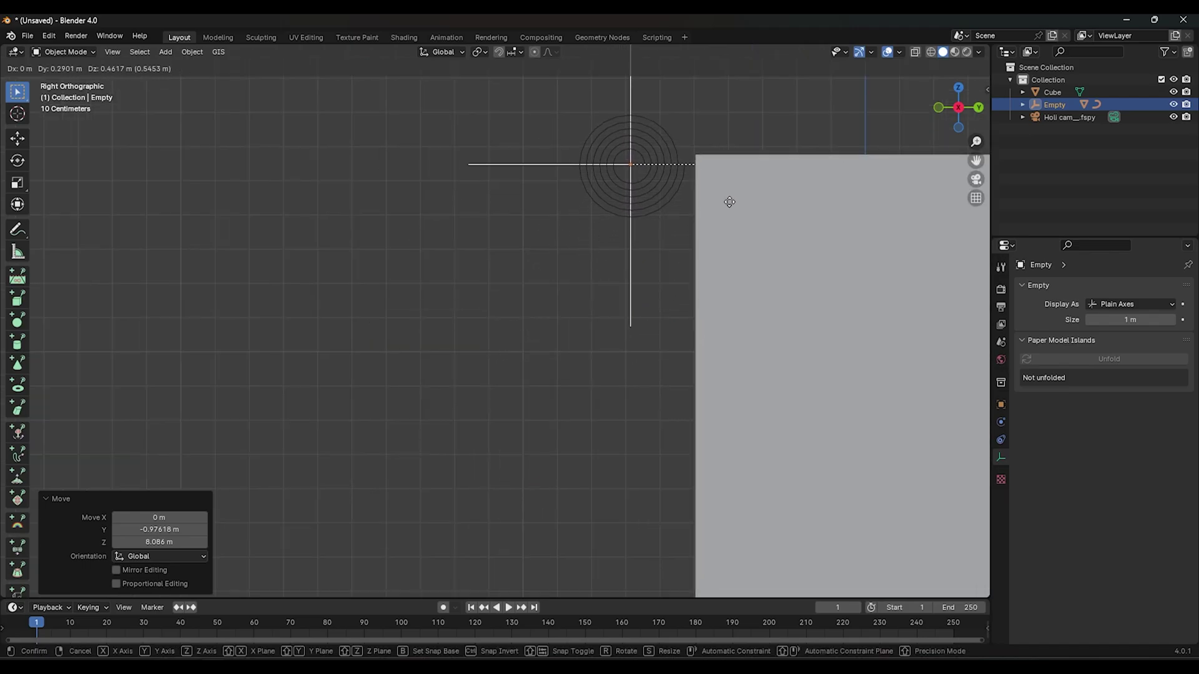
pyautogui.click(767, 225)
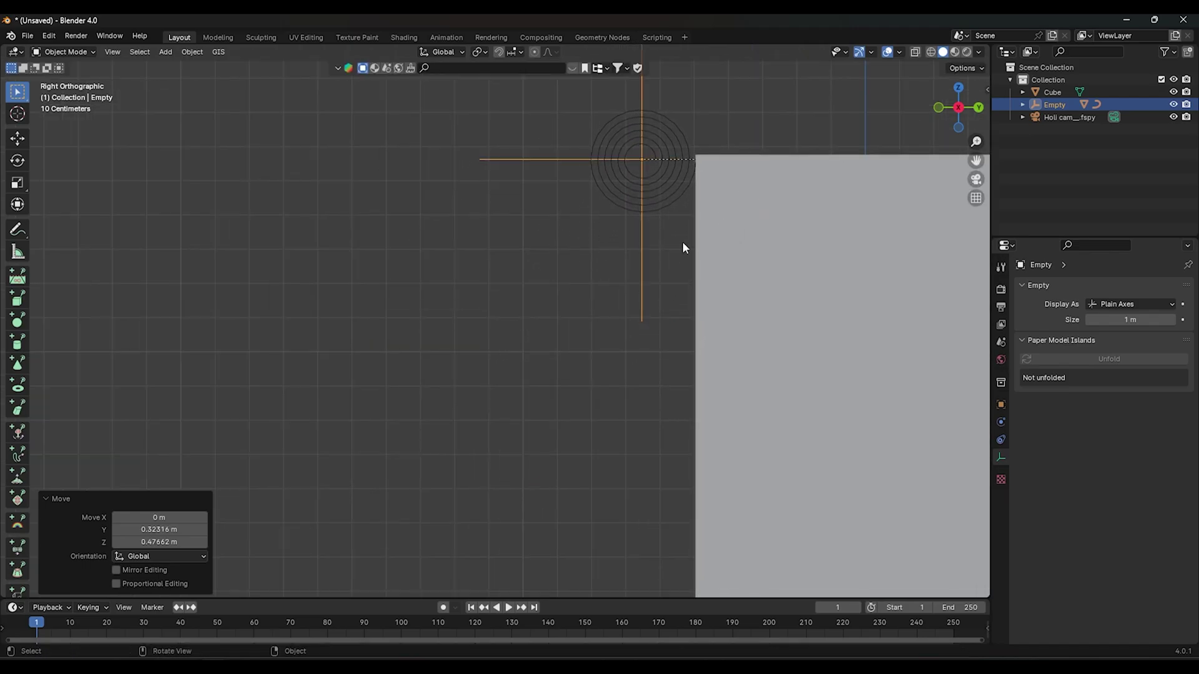
# Step: Look through the camera, frame the tower, and select the rolled poster plane
pyautogui.press('KP_0')
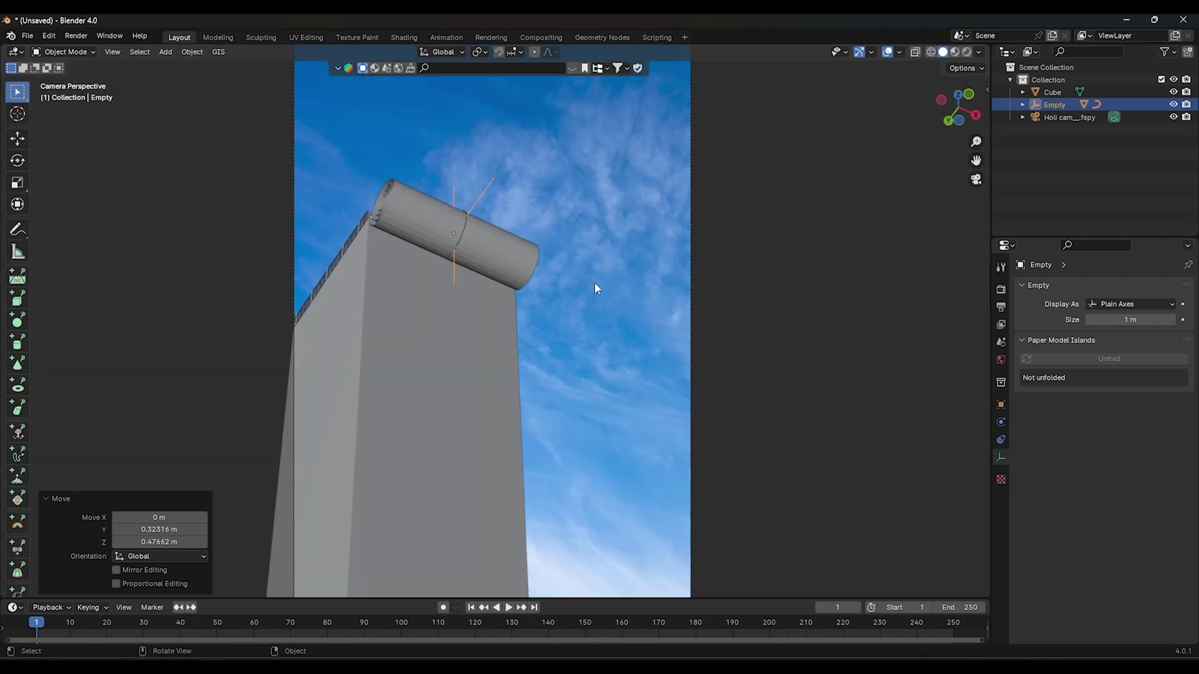
pyautogui.scroll(3, 587, 283)
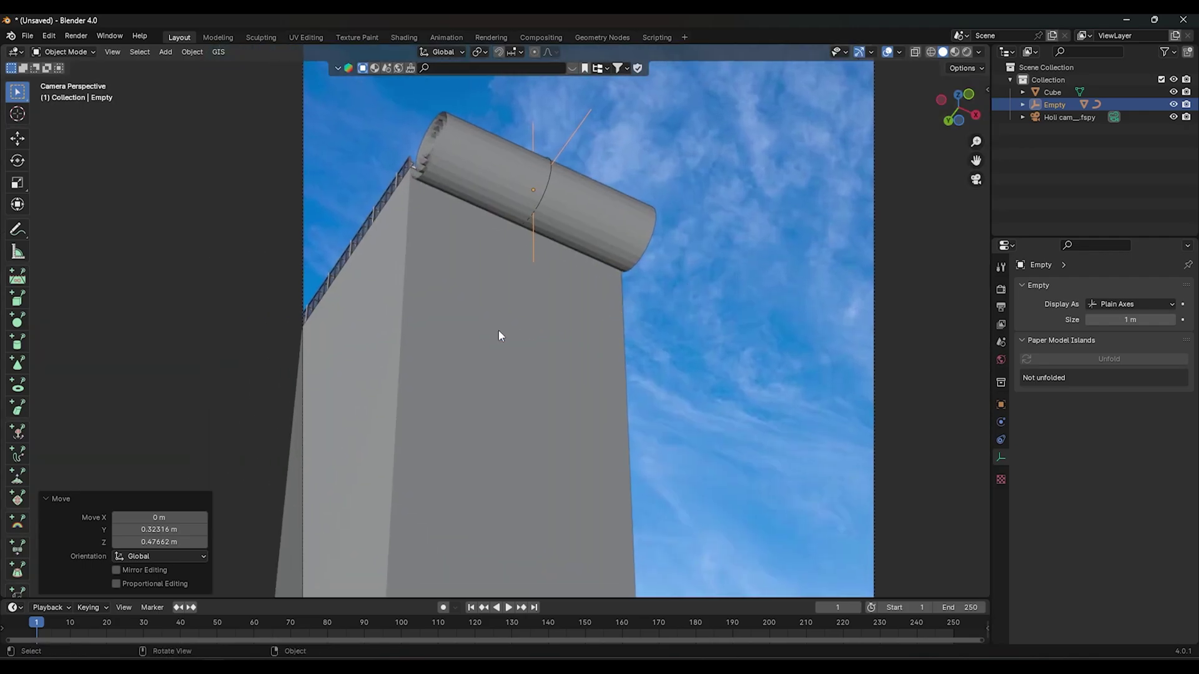
pyautogui.click(474, 262)
pyautogui.hotkey('shift', 'z')
pyautogui.hotkey('shift', 'z')
pyautogui.keyDown('shift'); pyautogui.moveTo(472, 253); pyautogui.dragTo(486, 277, button='middle'); pyautogui.keyUp('shift')
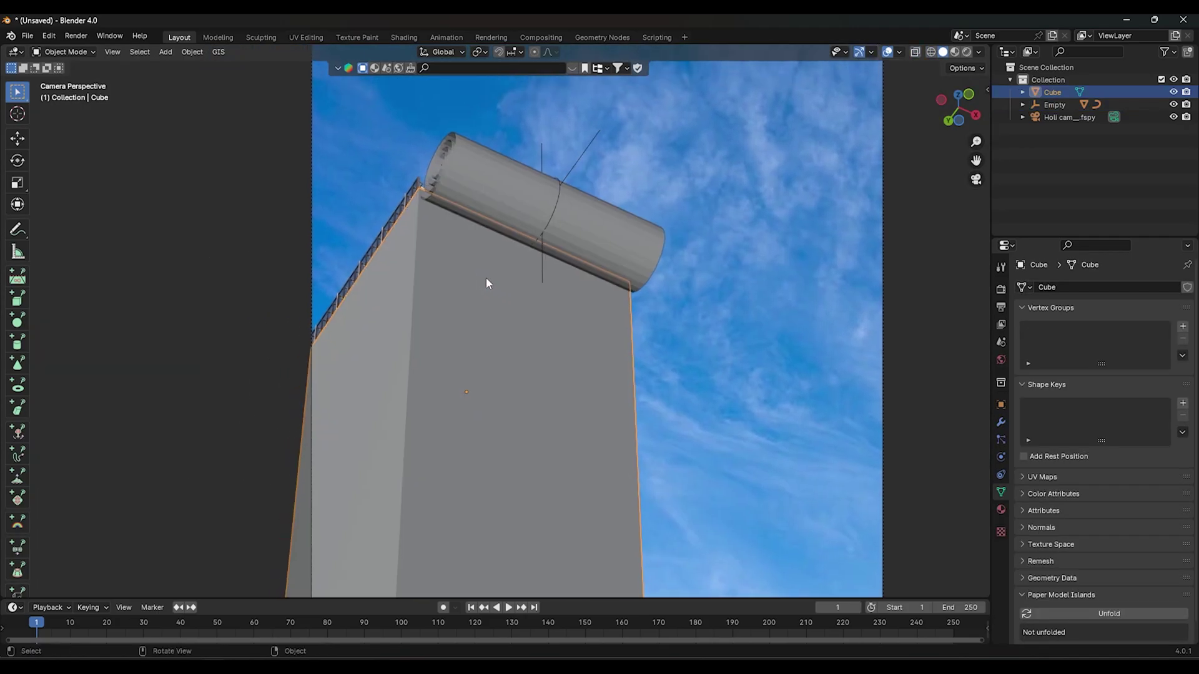
pyautogui.scroll(1, 515, 250)
pyautogui.scroll(3, 543, 300)
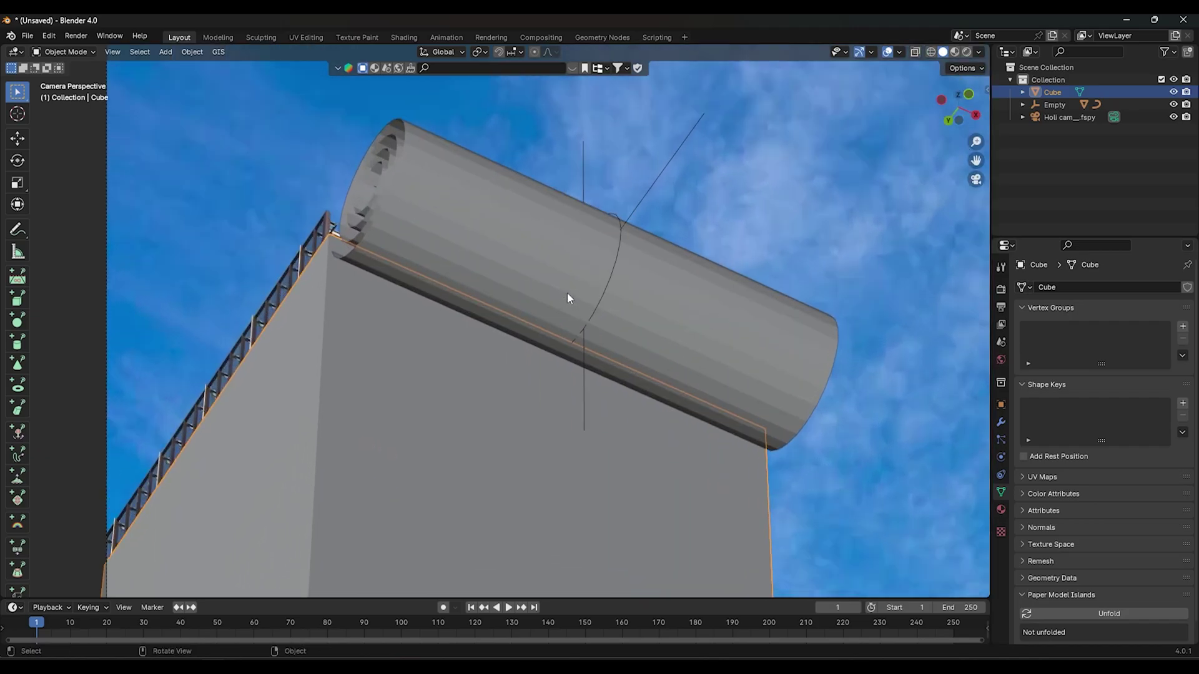
pyautogui.scroll(1, 555, 278)
pyautogui.press('Home')
pyautogui.click(460, 284)
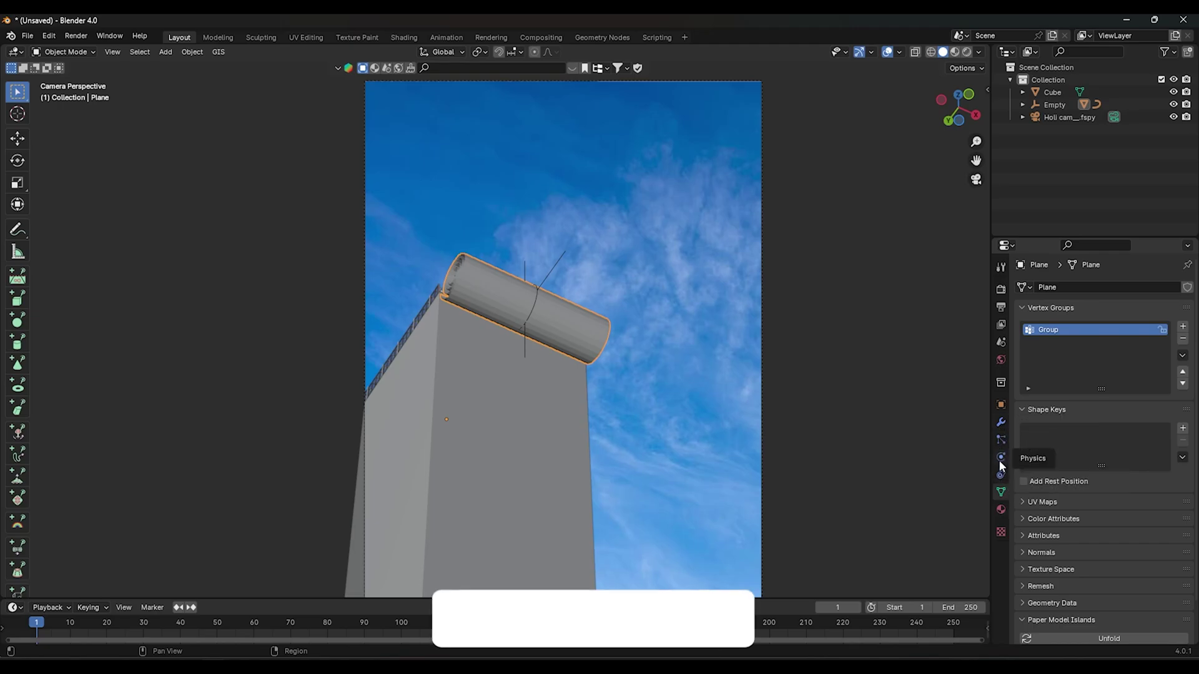
# Step: Add cloth physics to the rolled plane
pyautogui.click(1001, 457)
pyautogui.click(1072, 313)
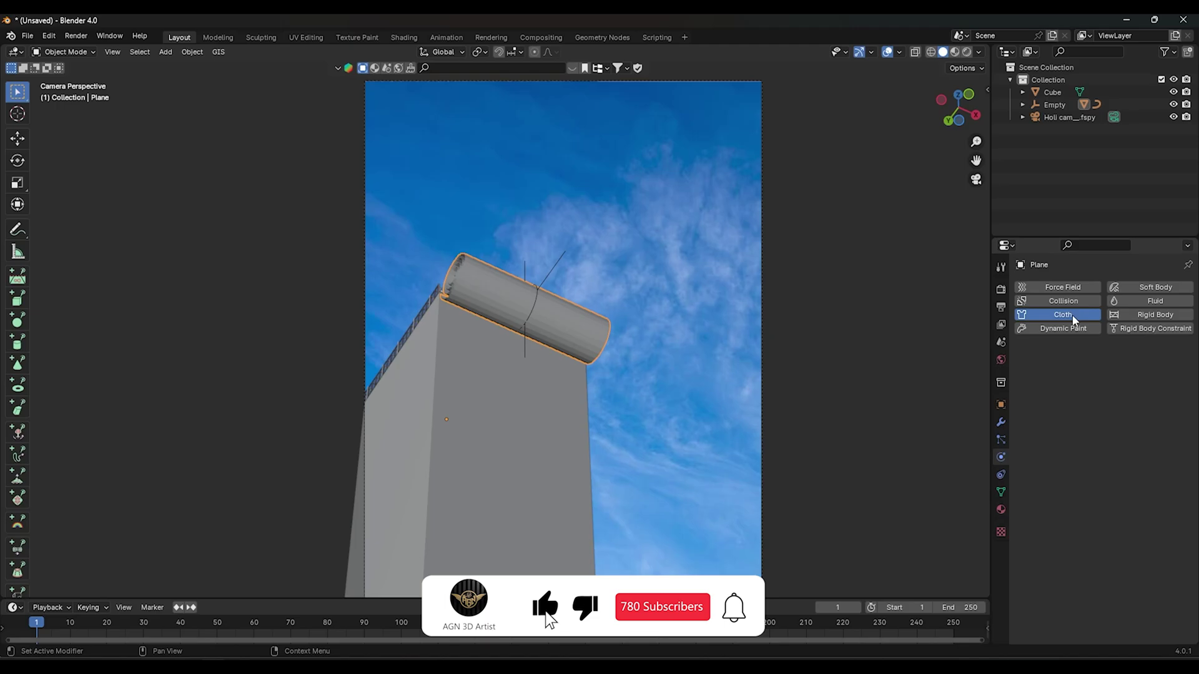
pyautogui.scroll(-6, 1056, 512)
pyautogui.scroll(-4, 1056, 443)
pyautogui.scroll(8, 1054, 424)
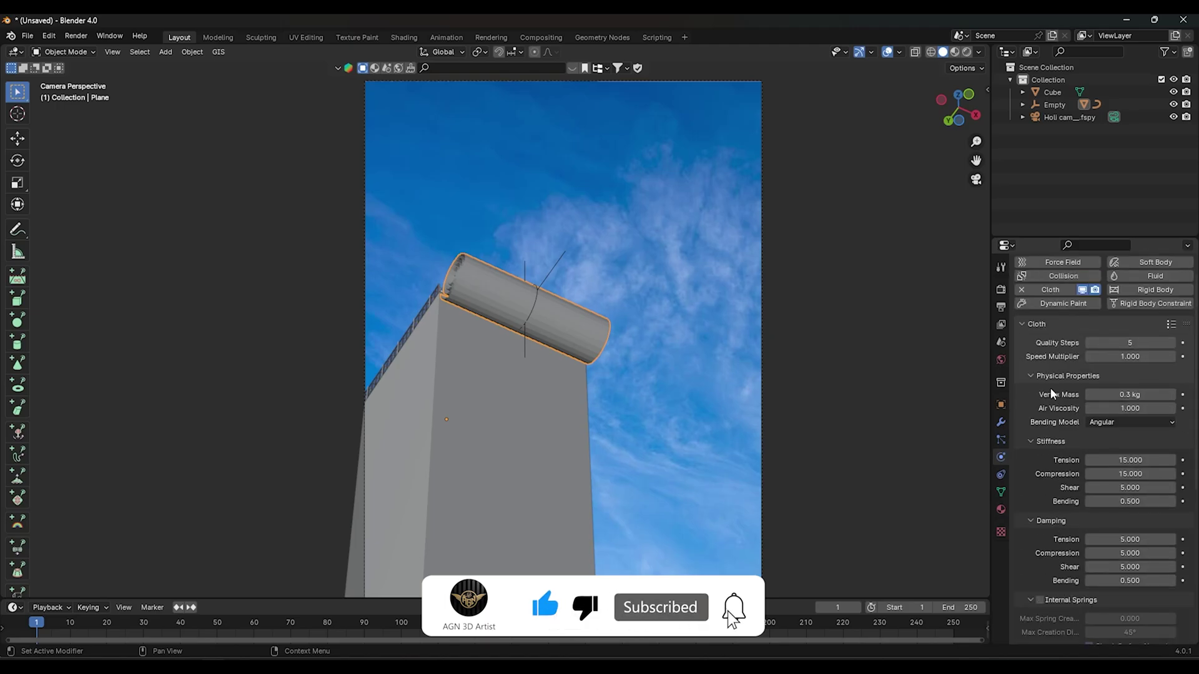
# Step: Pin the cloth using the Group vertex group
pyautogui.click(1032, 378)
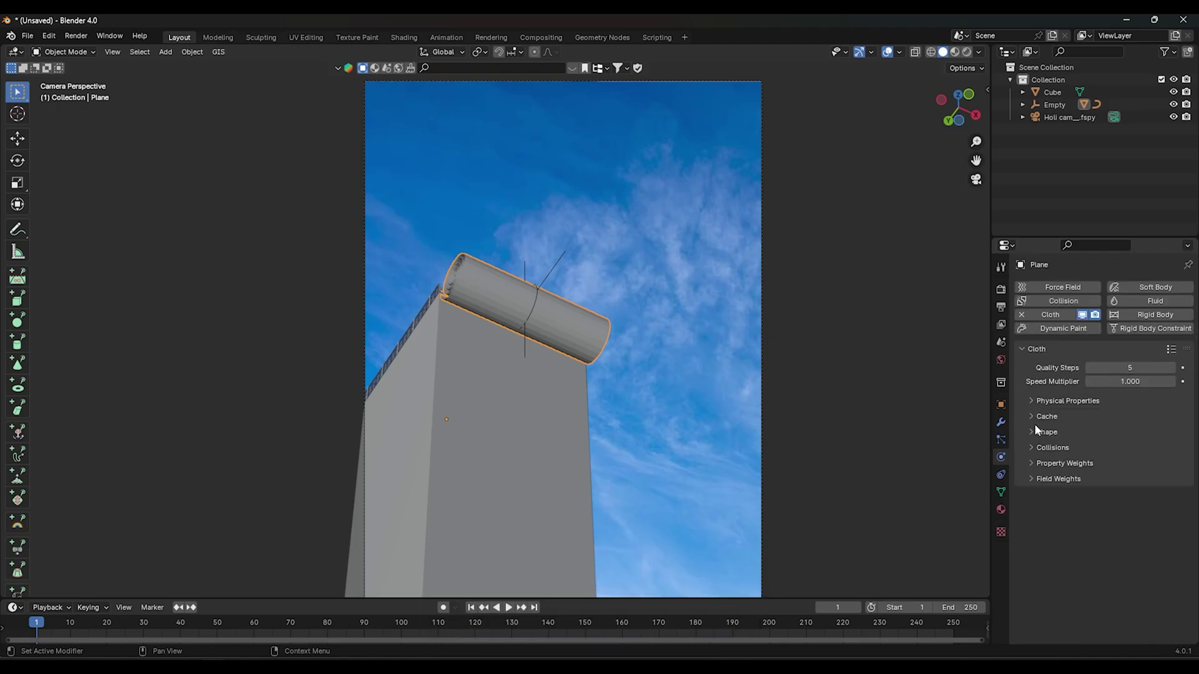
pyautogui.click(1031, 430)
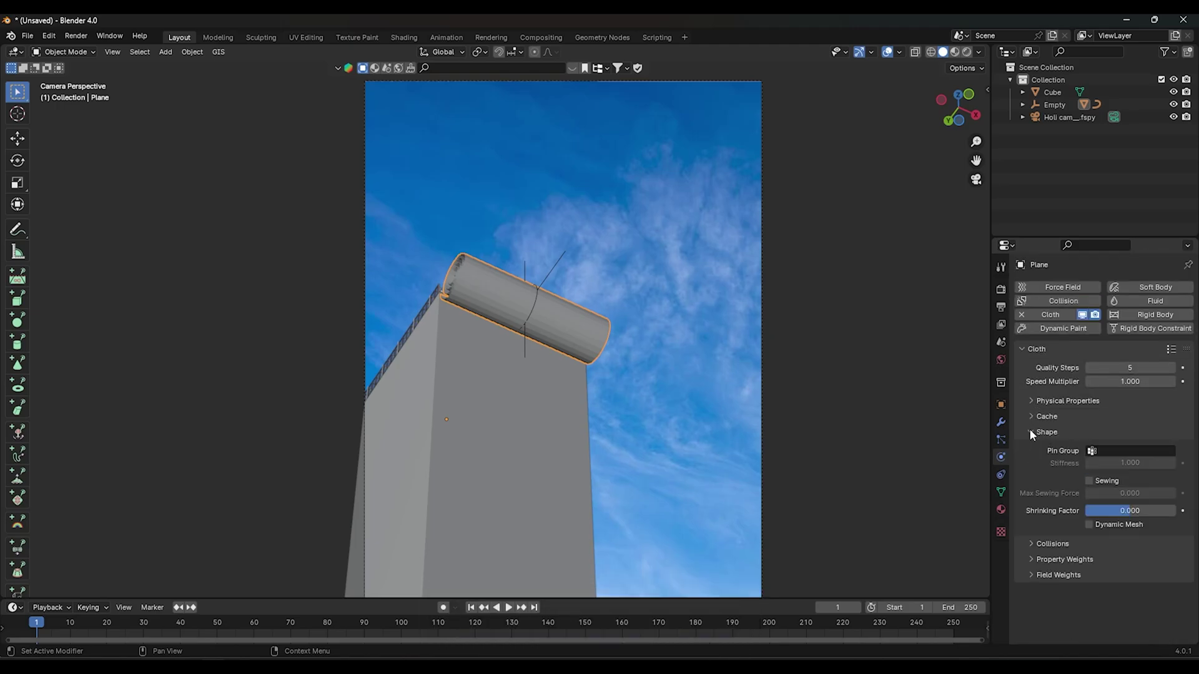
pyautogui.click(1092, 453)
pyautogui.click(1074, 470)
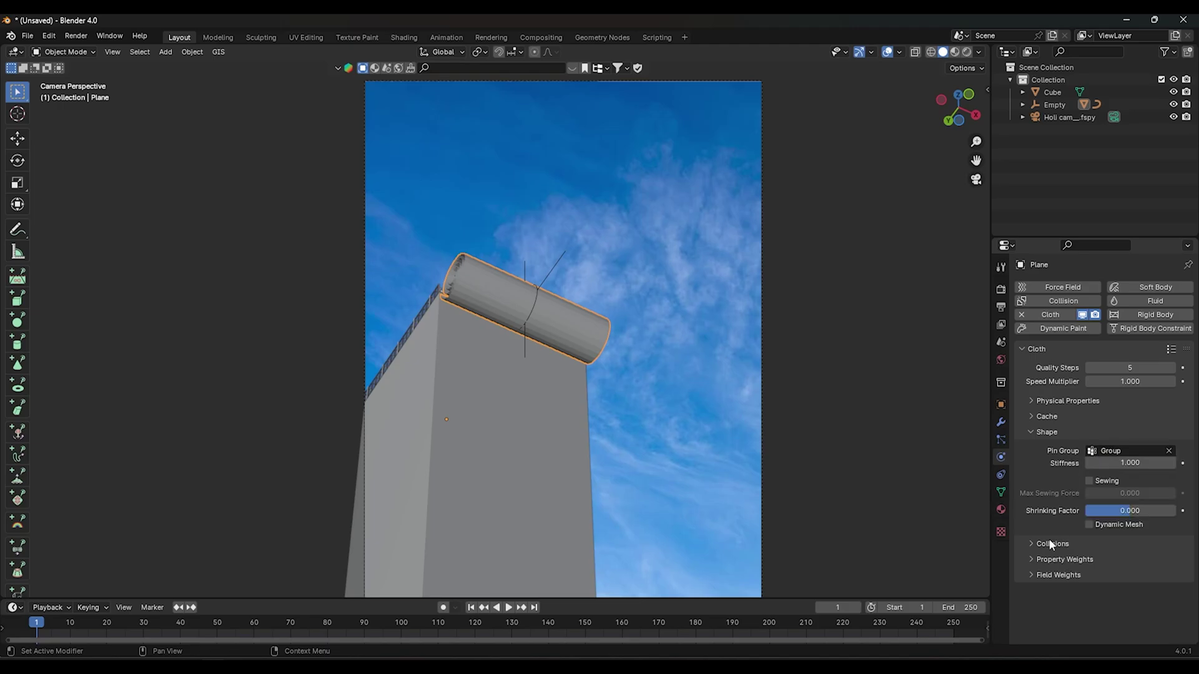
# Step: Review the cloth collision settings, then select the Cube tower
pyautogui.click(1033, 544)
pyautogui.scroll(-5, 1047, 525)
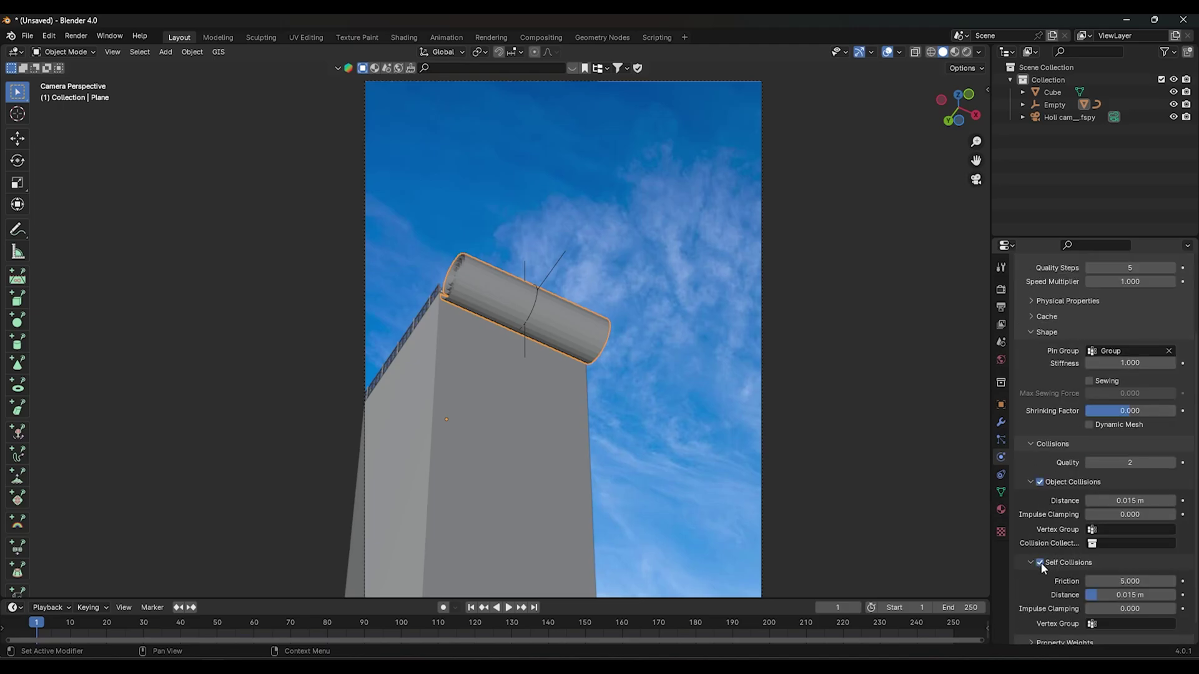
pyautogui.scroll(5, 1038, 527)
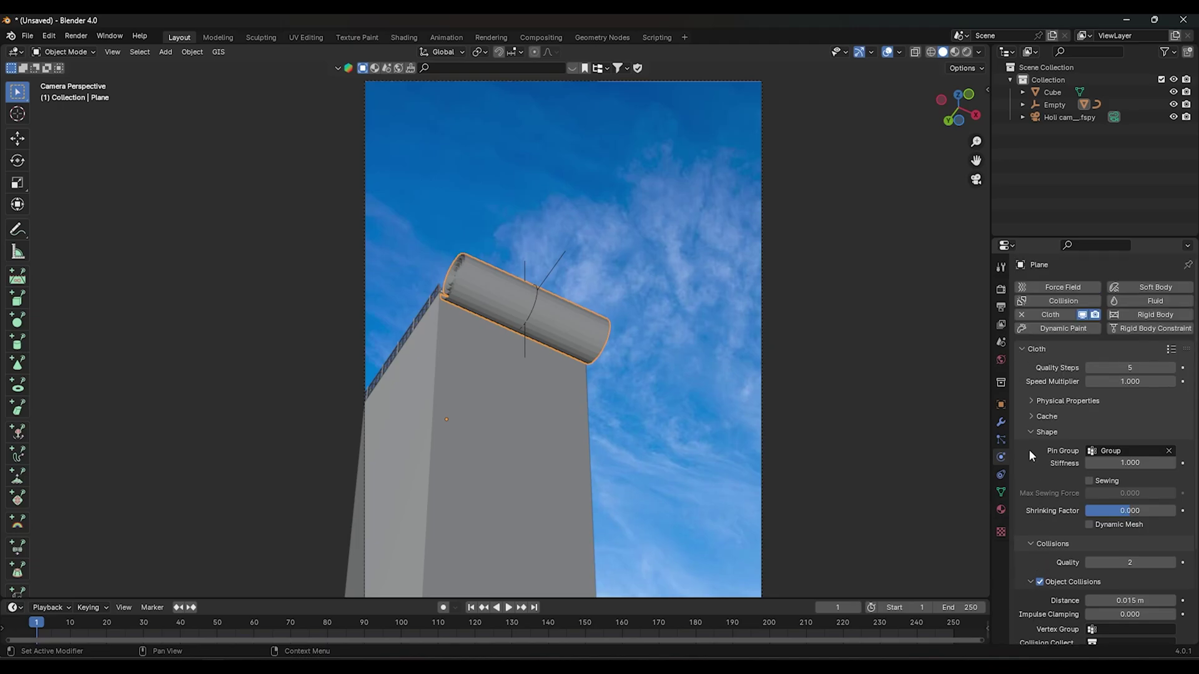
pyautogui.click(1028, 432)
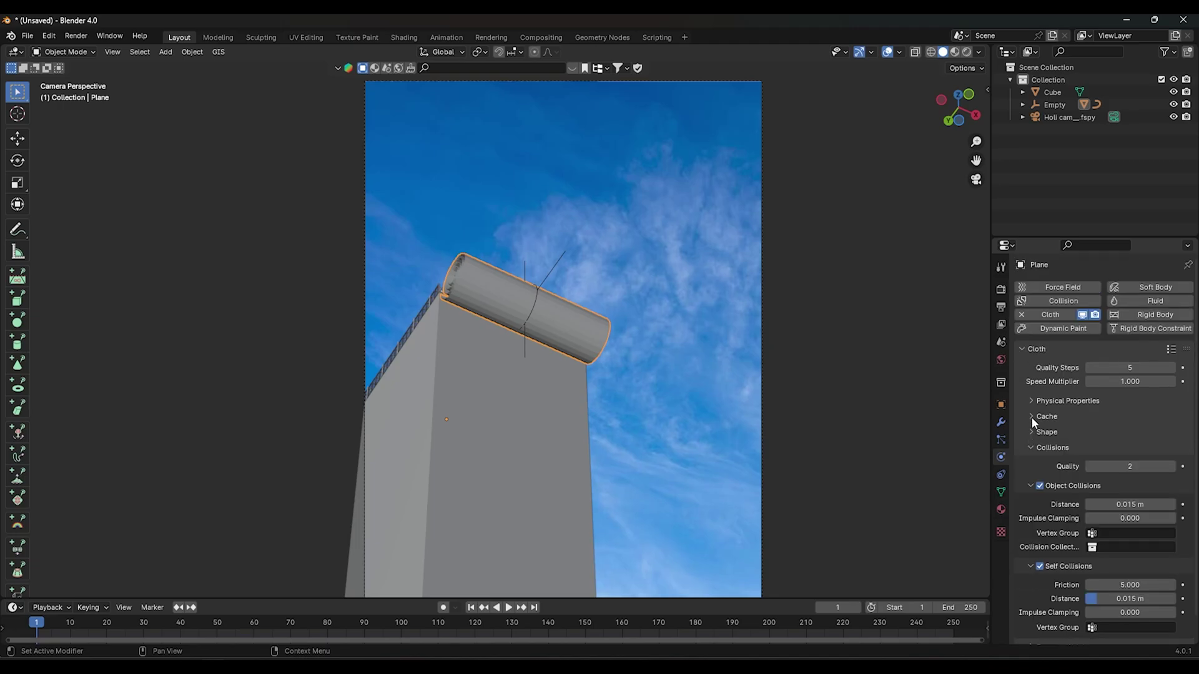
pyautogui.click(568, 434)
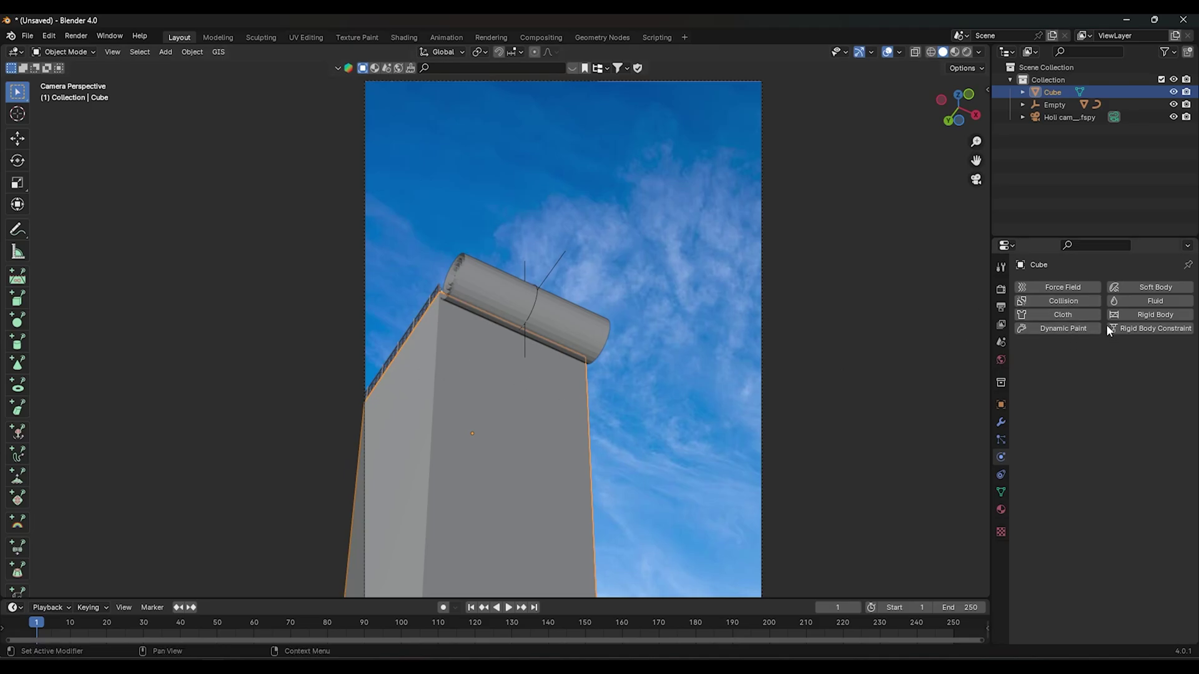
# Step: Make the Cube a collision object, then reselect the plane and show its cloth cache settings
pyautogui.click(1069, 303)
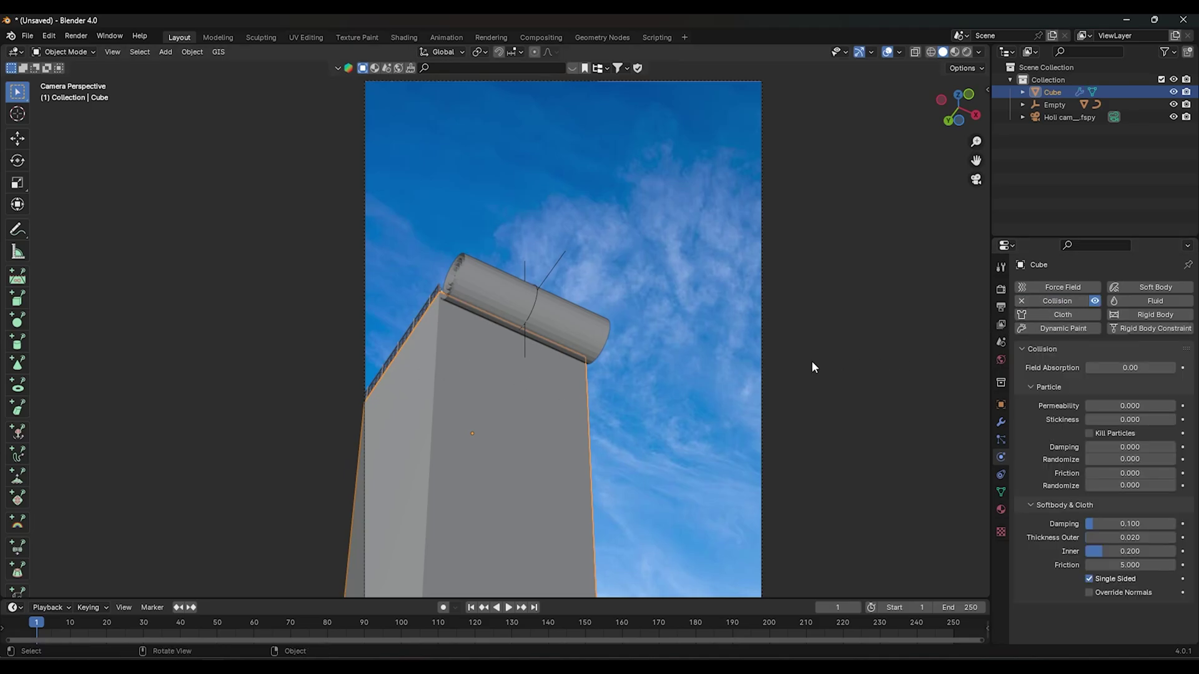
pyautogui.click(475, 285)
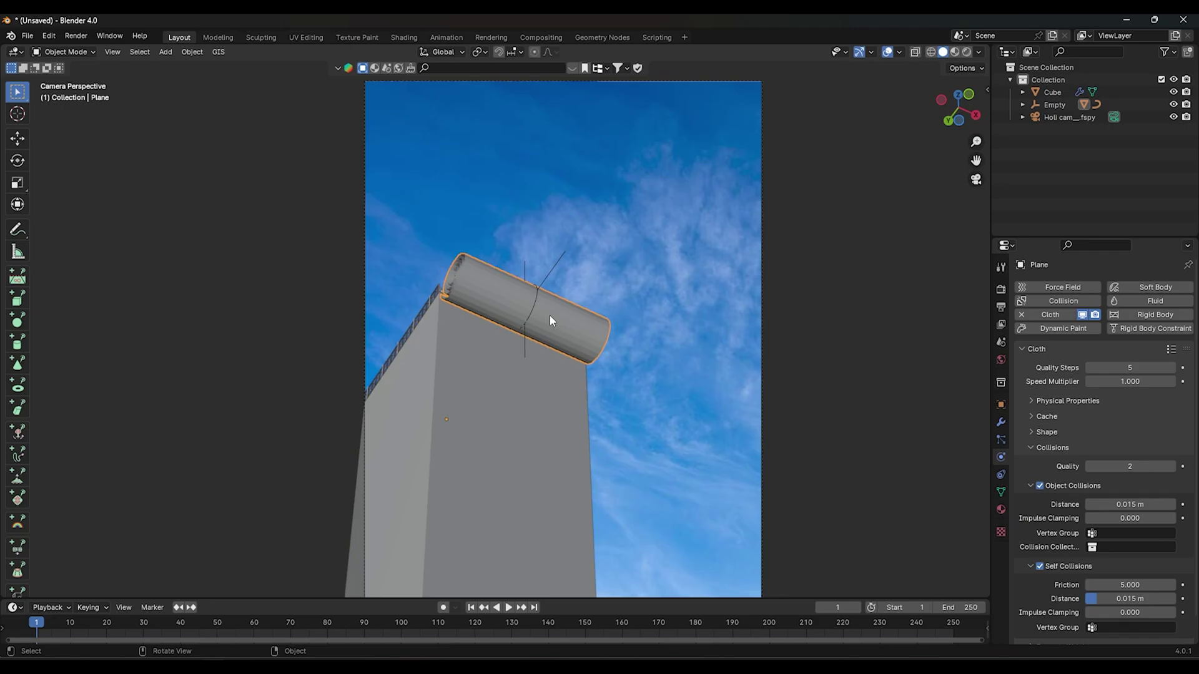
pyautogui.scroll(-2, 1058, 477)
pyautogui.scroll(2, 1057, 477)
pyautogui.click(1033, 431)
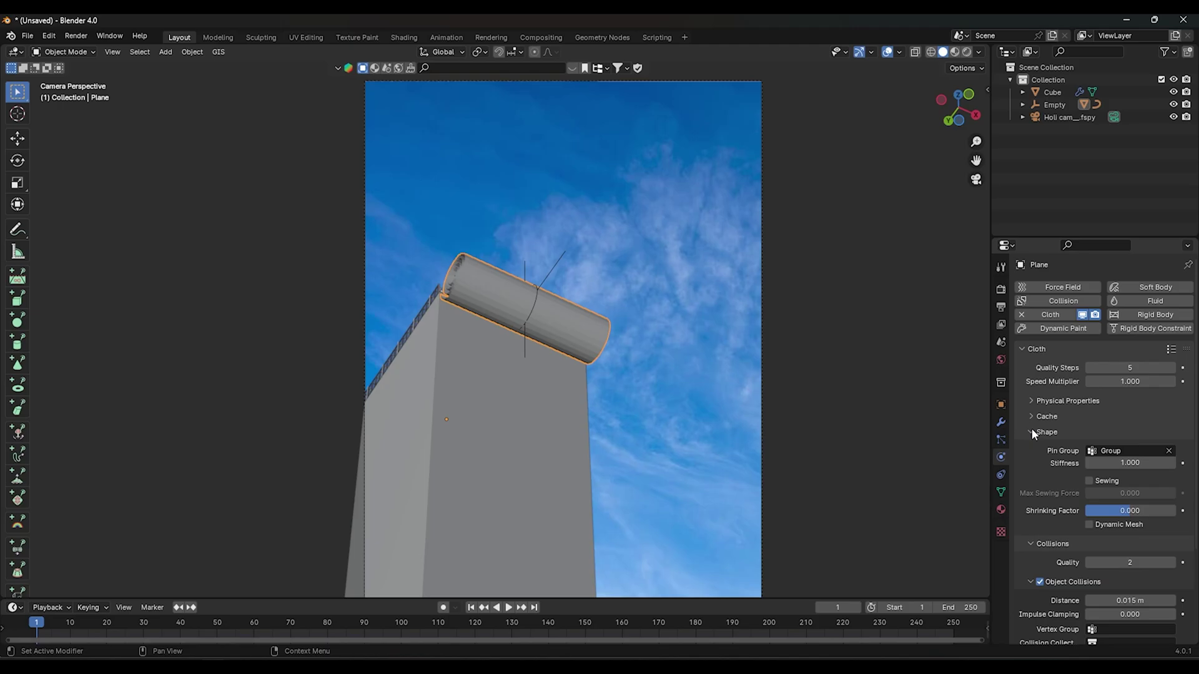
pyautogui.click(1033, 431)
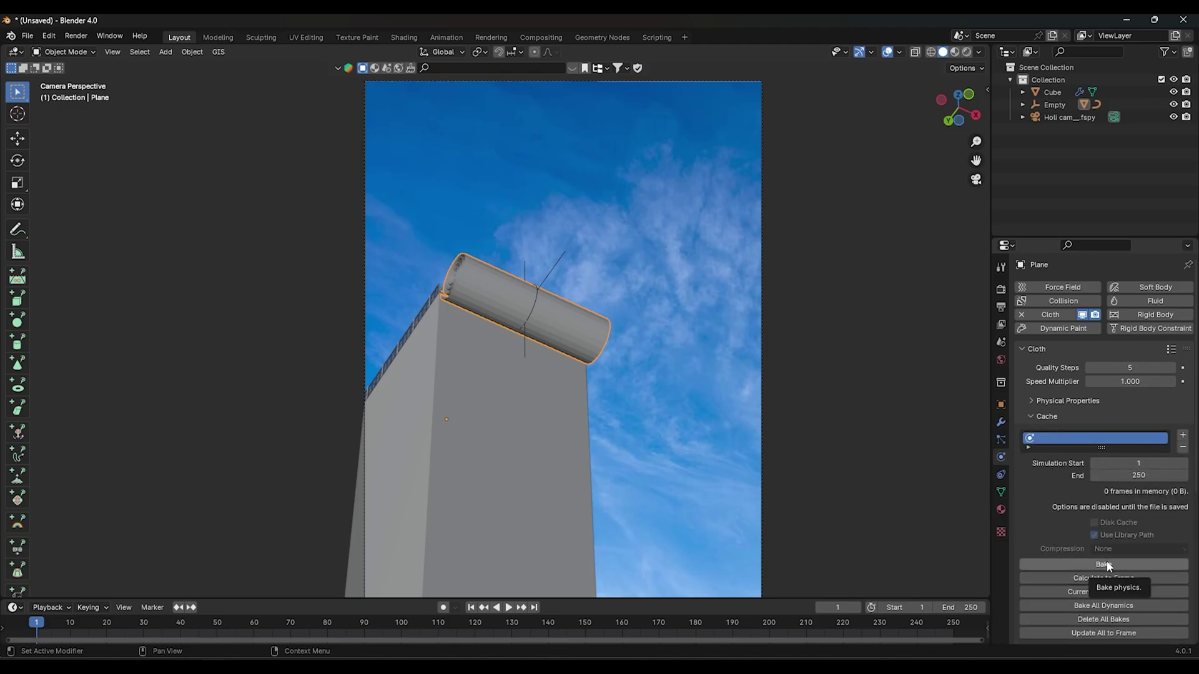
# Step: Bake the cloth simulation and play it back to watch it fall
pyautogui.click(1106, 562)
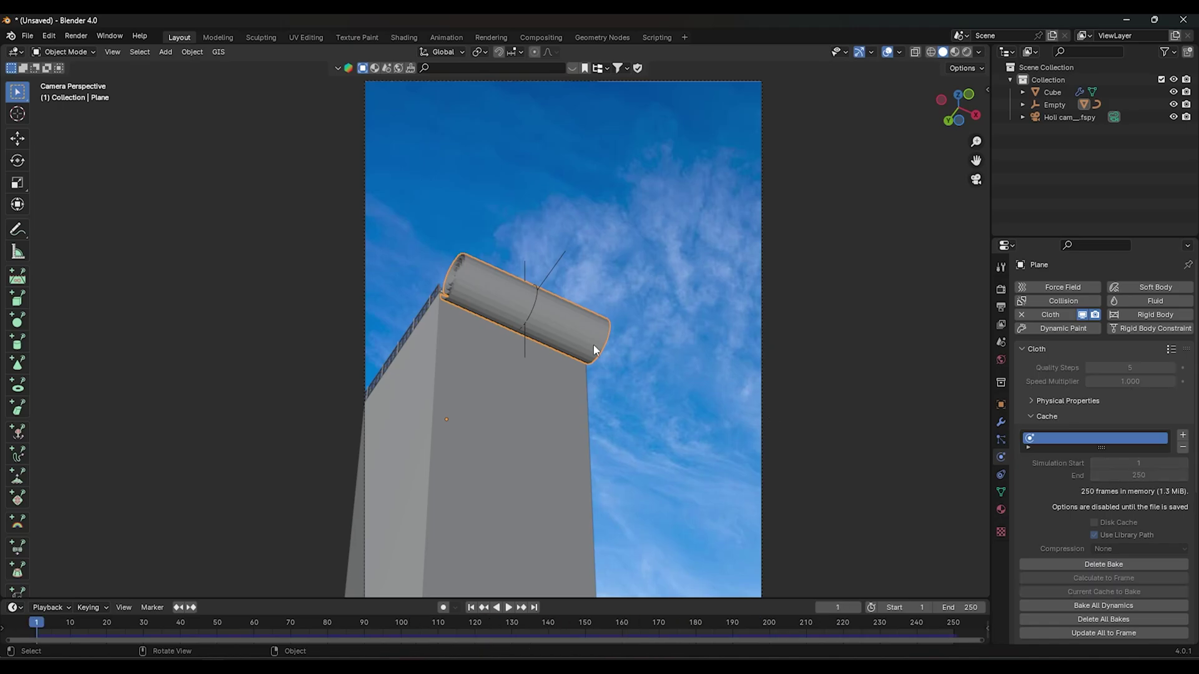
pyautogui.scroll(-1, 579, 345)
pyautogui.scroll(-1, 580, 346)
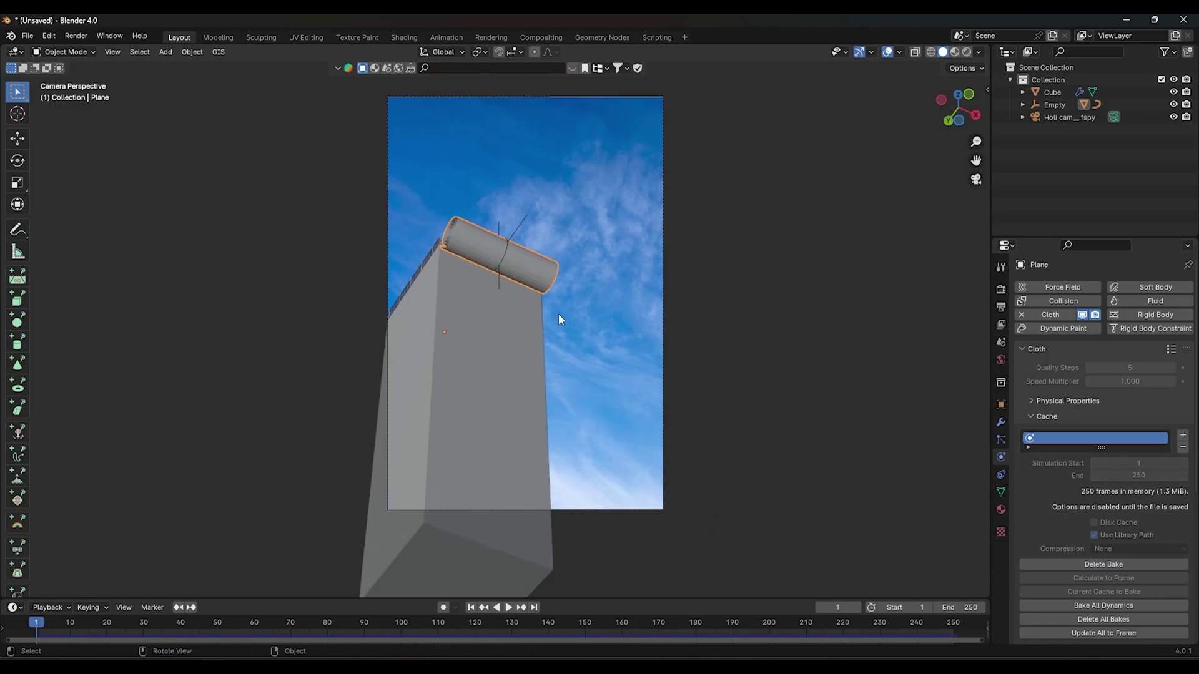
pyautogui.press('space')
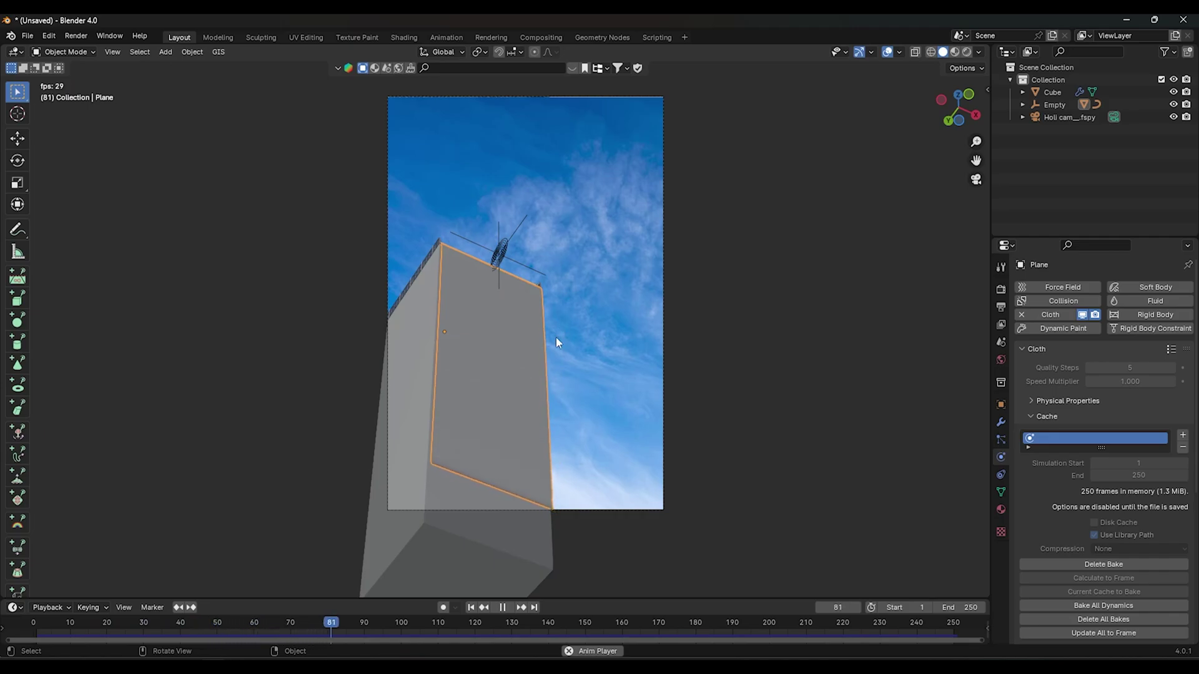
pyautogui.press('space')
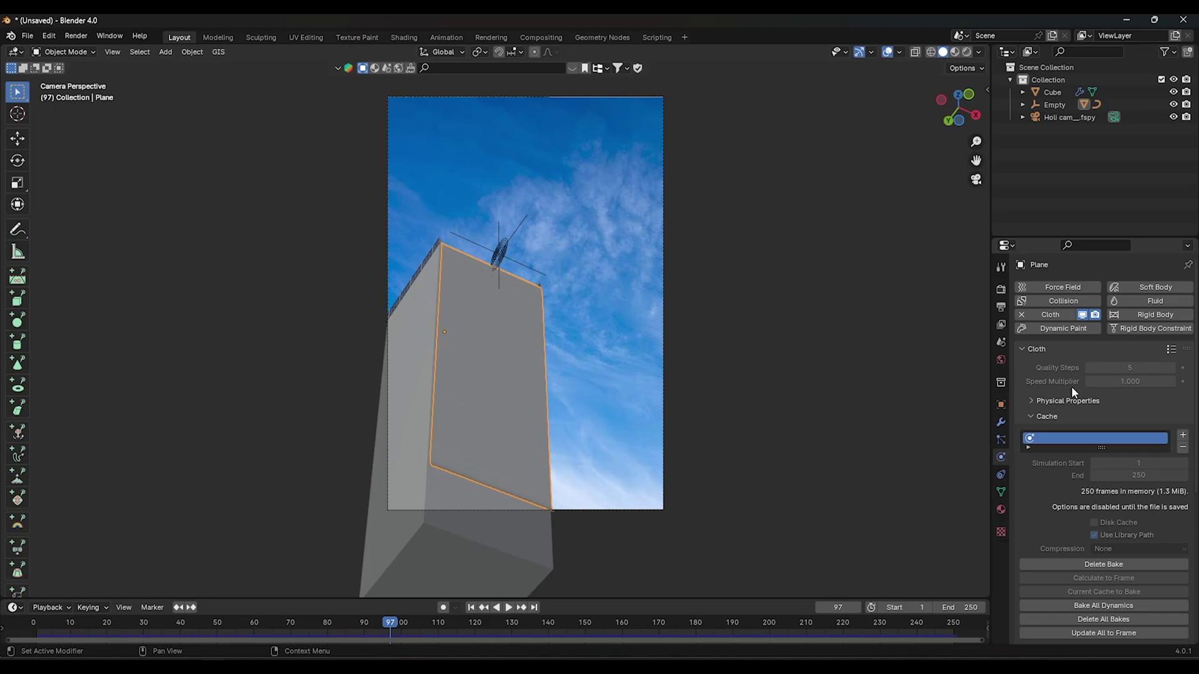
# Step: Lower the cloth speed multiplier to 0.4, re-bake, and replay from the start
pyautogui.click(1127, 387)
pyautogui.press('BackSpace')
pyautogui.write('.4')
pyautogui.press('Return')
pyautogui.click(1099, 564)
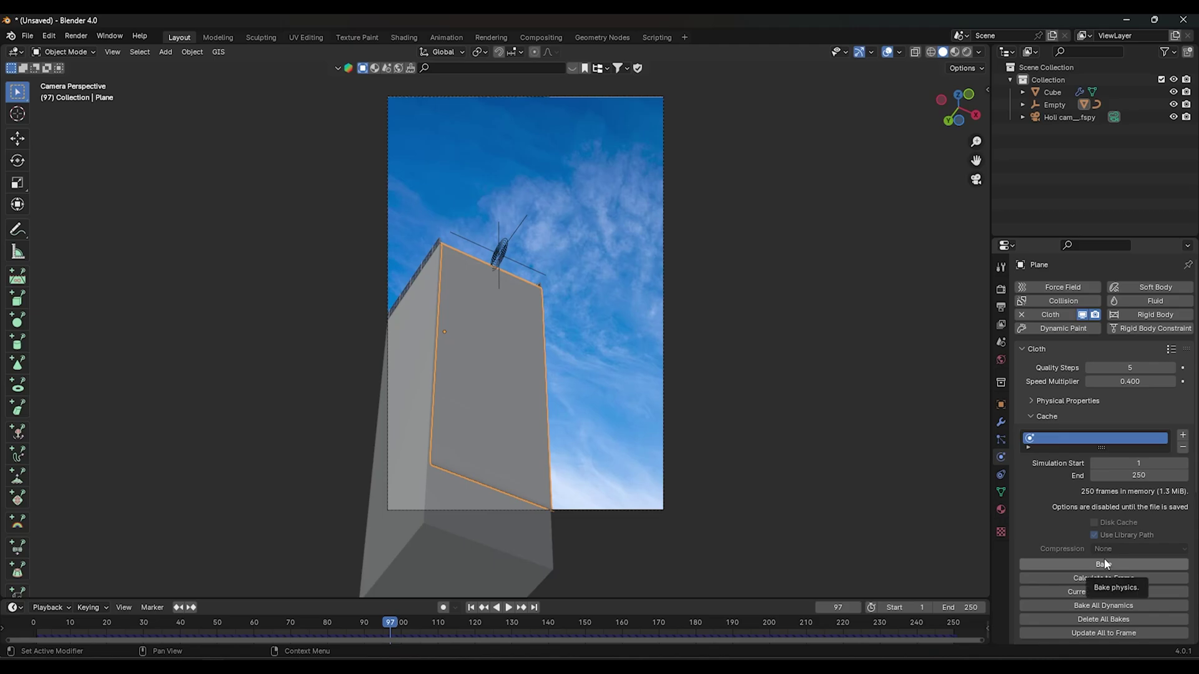
pyautogui.click(1104, 567)
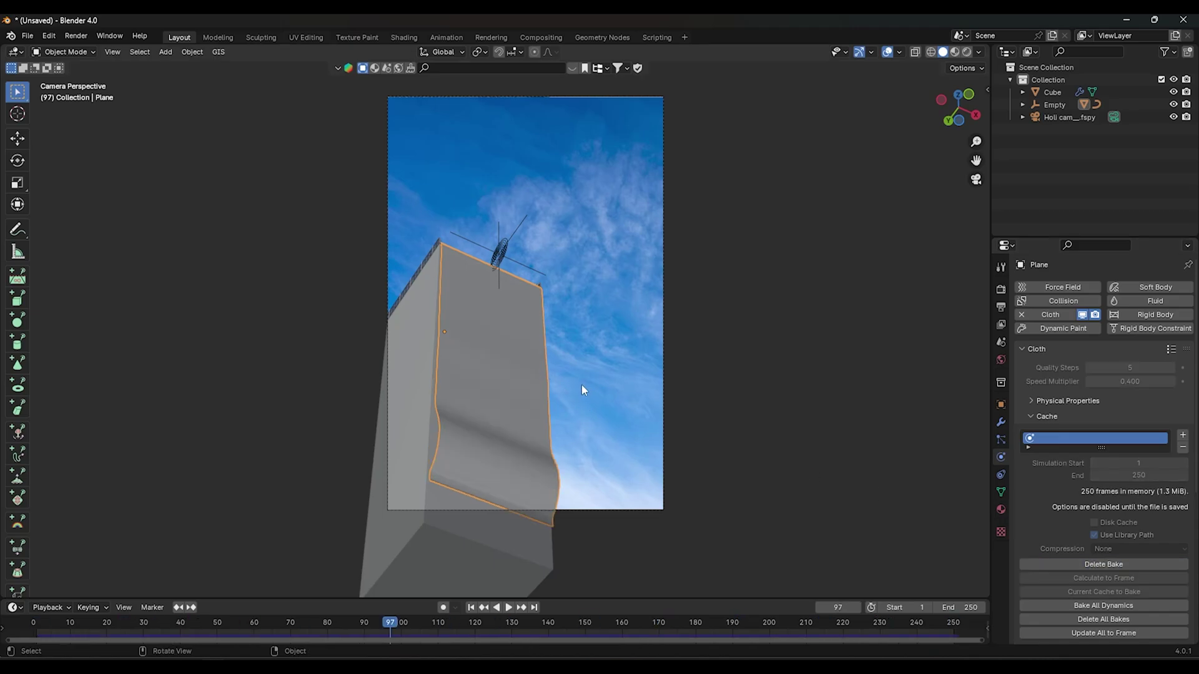
pyautogui.press('space')
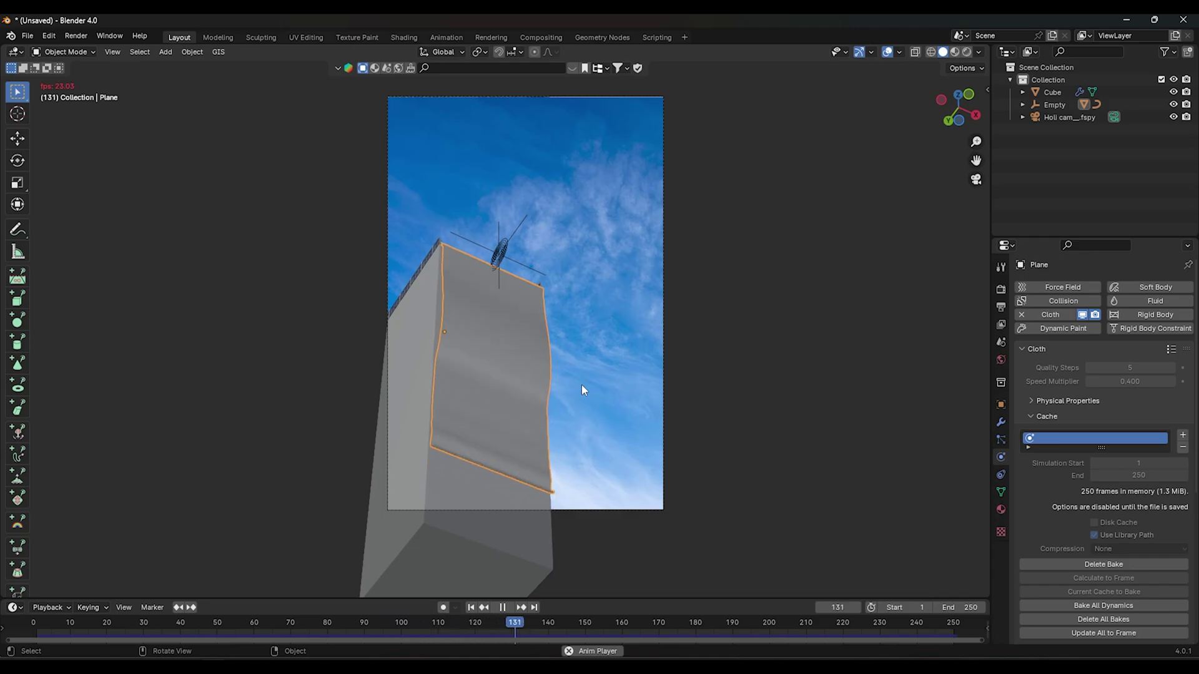
pyautogui.press('space')
pyautogui.click(471, 607)
# Step: Stop playback and add a level-2 Subdivision modifier to the cloth plane
pyautogui.press('space')
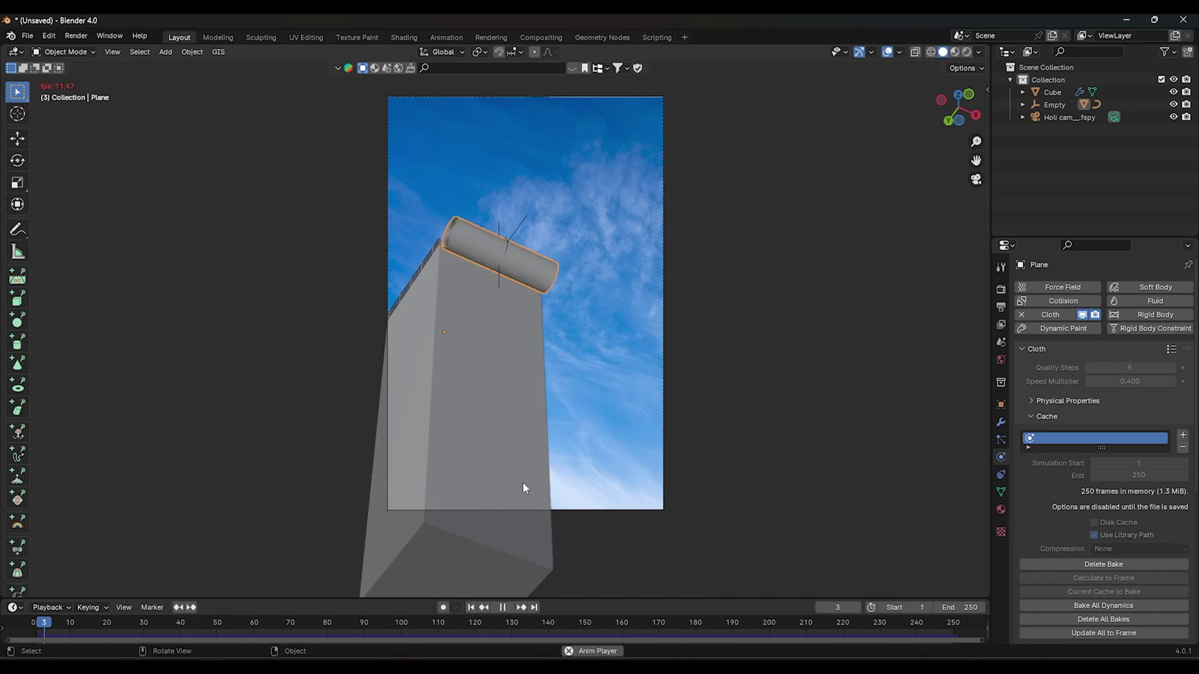
pyautogui.press('space')
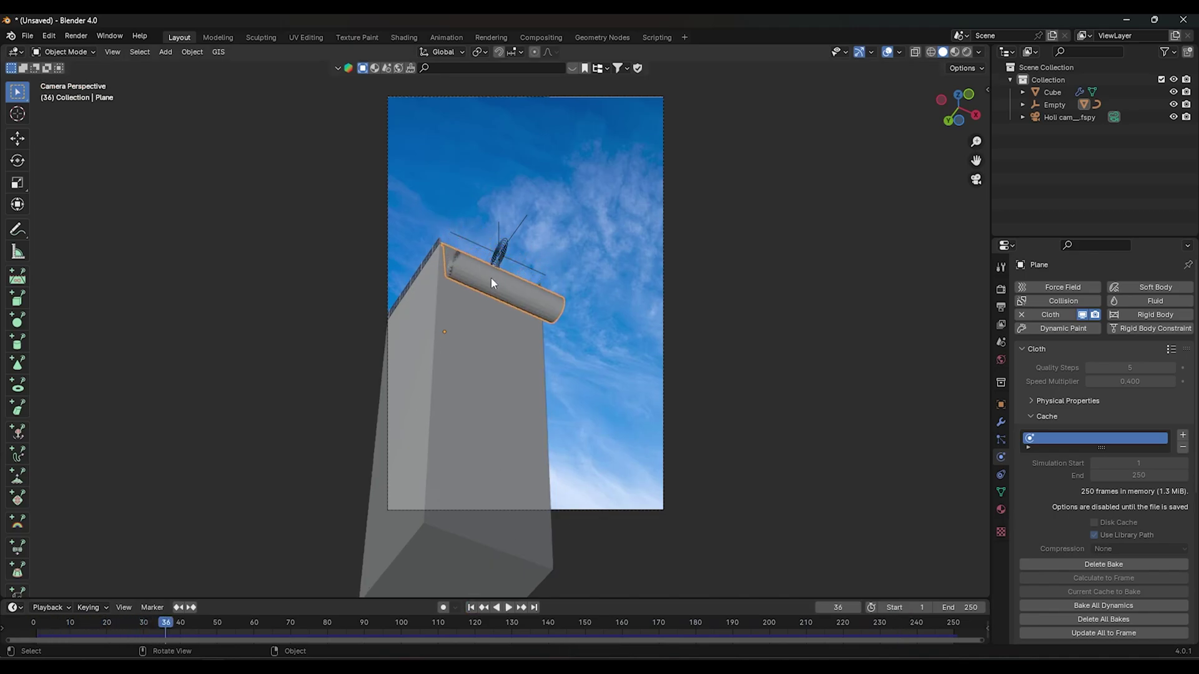
pyautogui.press('ctrl')
pyautogui.hotkey('ctrl', '2')
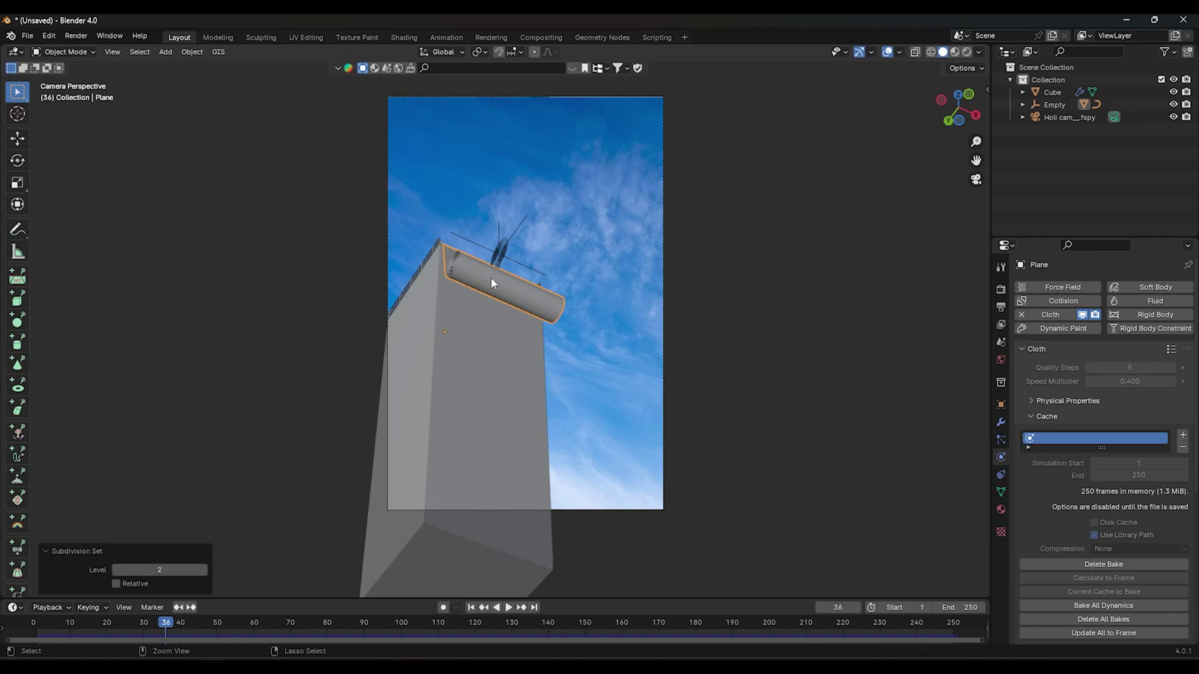
pyautogui.click(1001, 423)
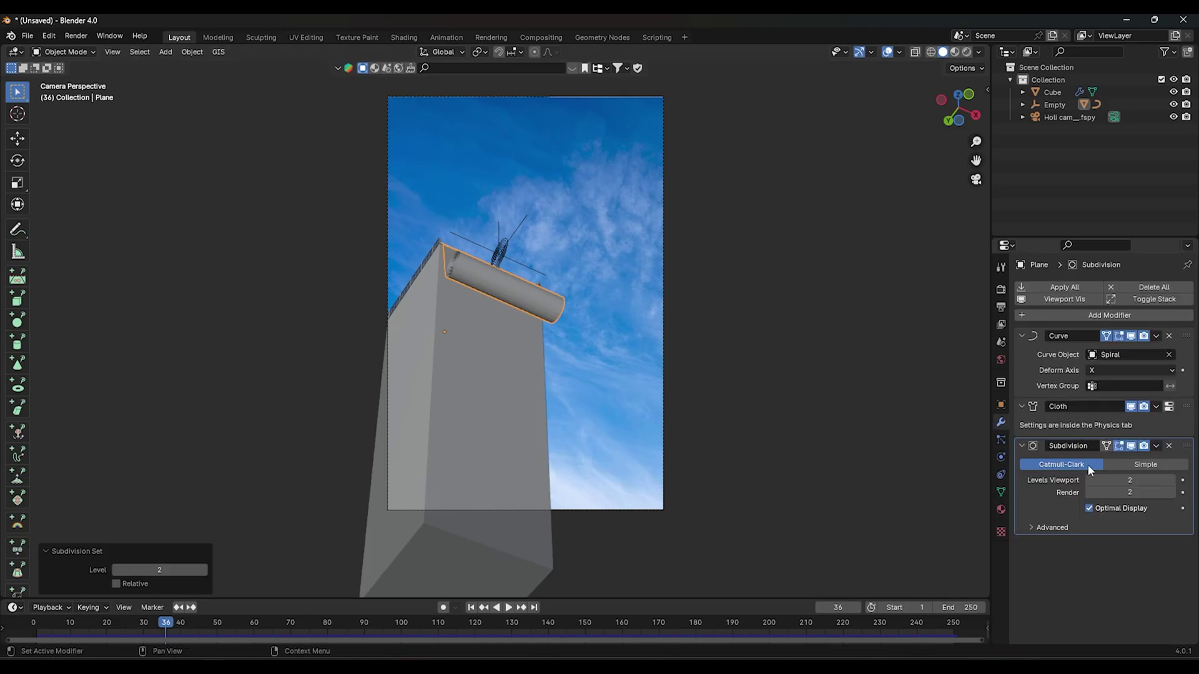
pyautogui.scroll(1, 535, 331)
pyautogui.scroll(1, 521, 330)
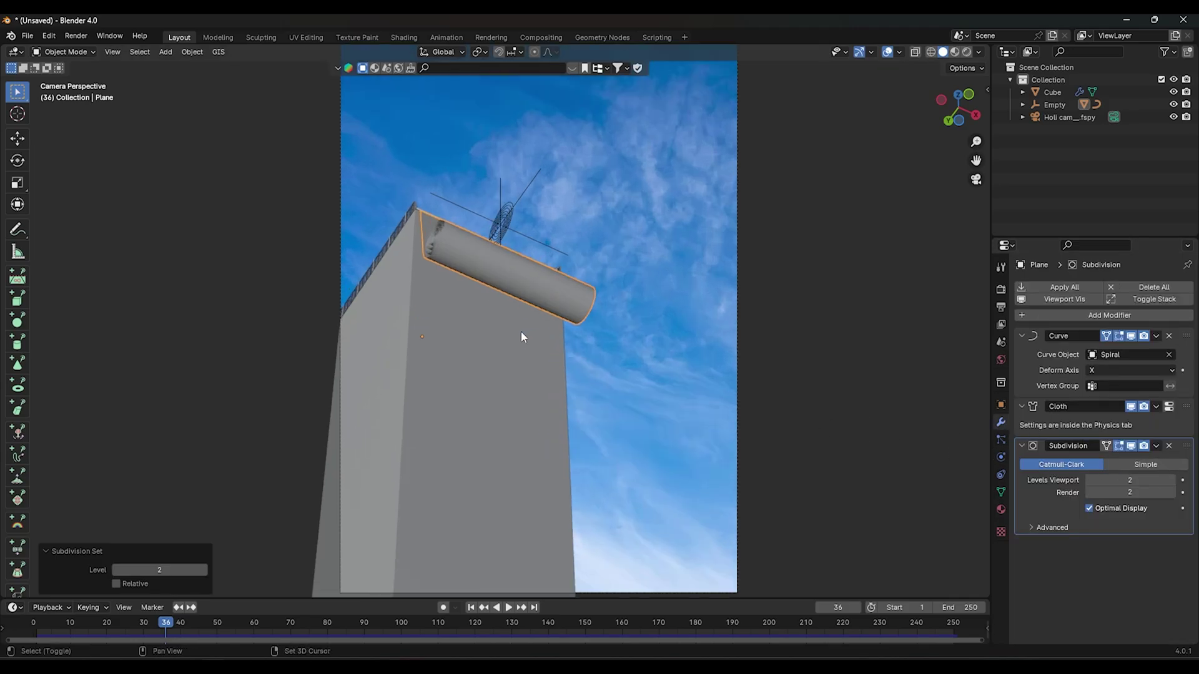
pyautogui.scroll(1, 521, 319)
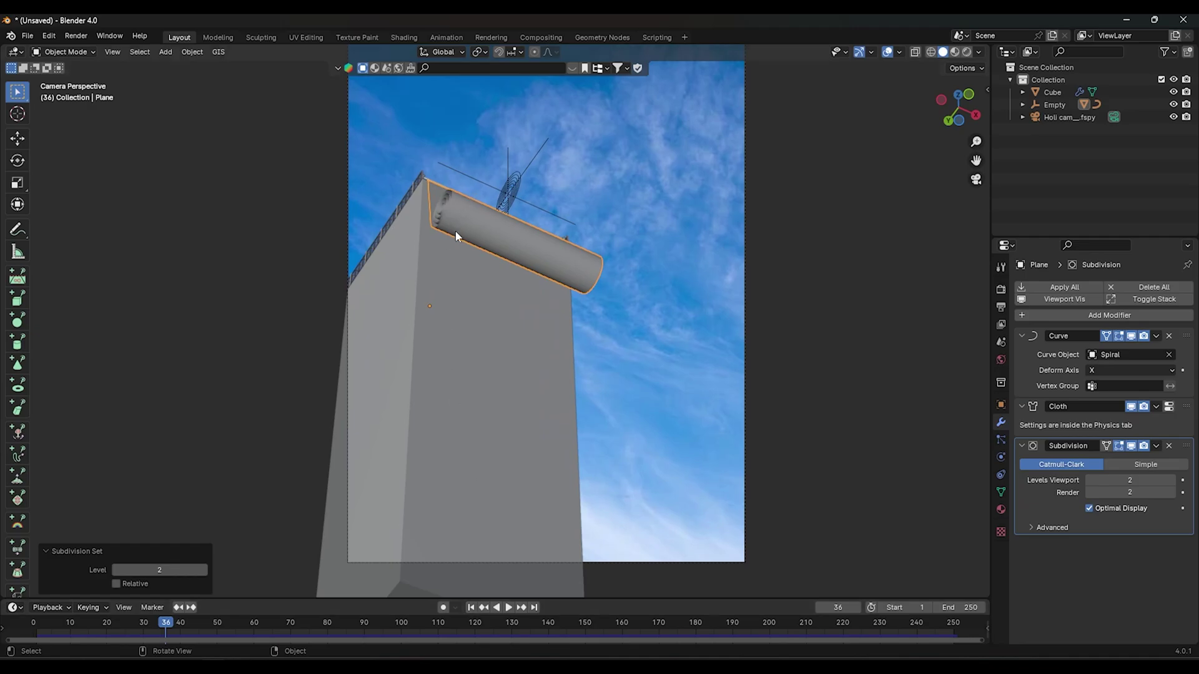
pyautogui.scroll(1, 455, 230)
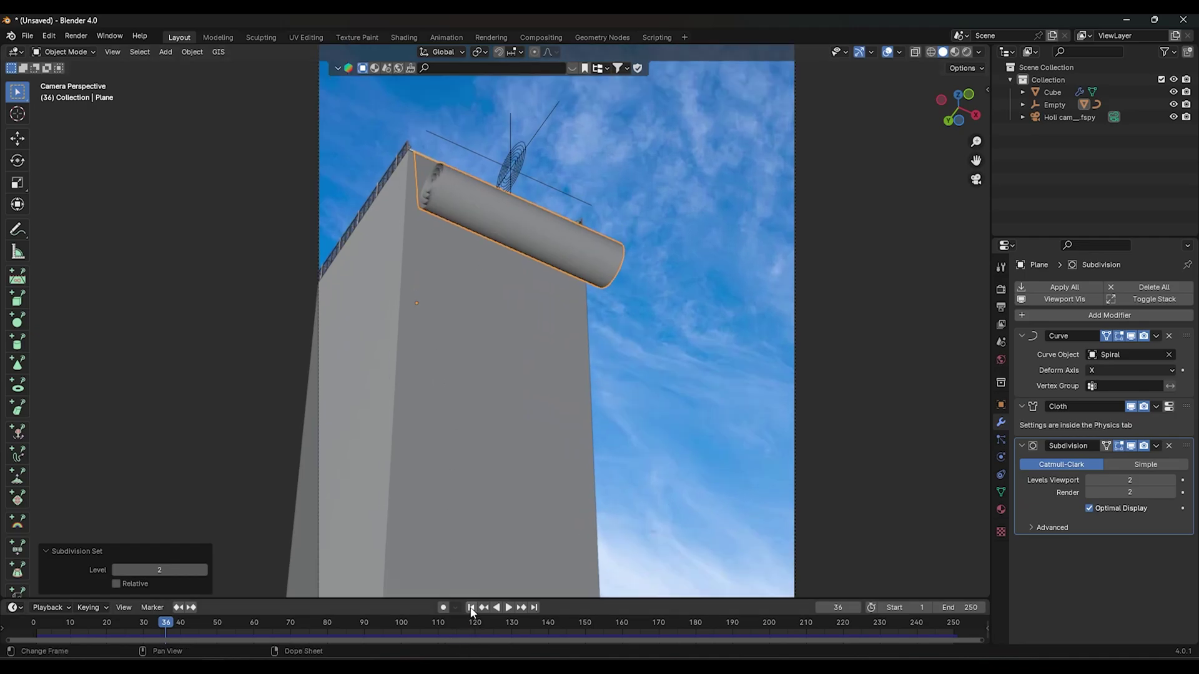
# Step: Rewind to frame 1 and inspect the cloth from orbit, top and camera views
pyautogui.click(471, 608)
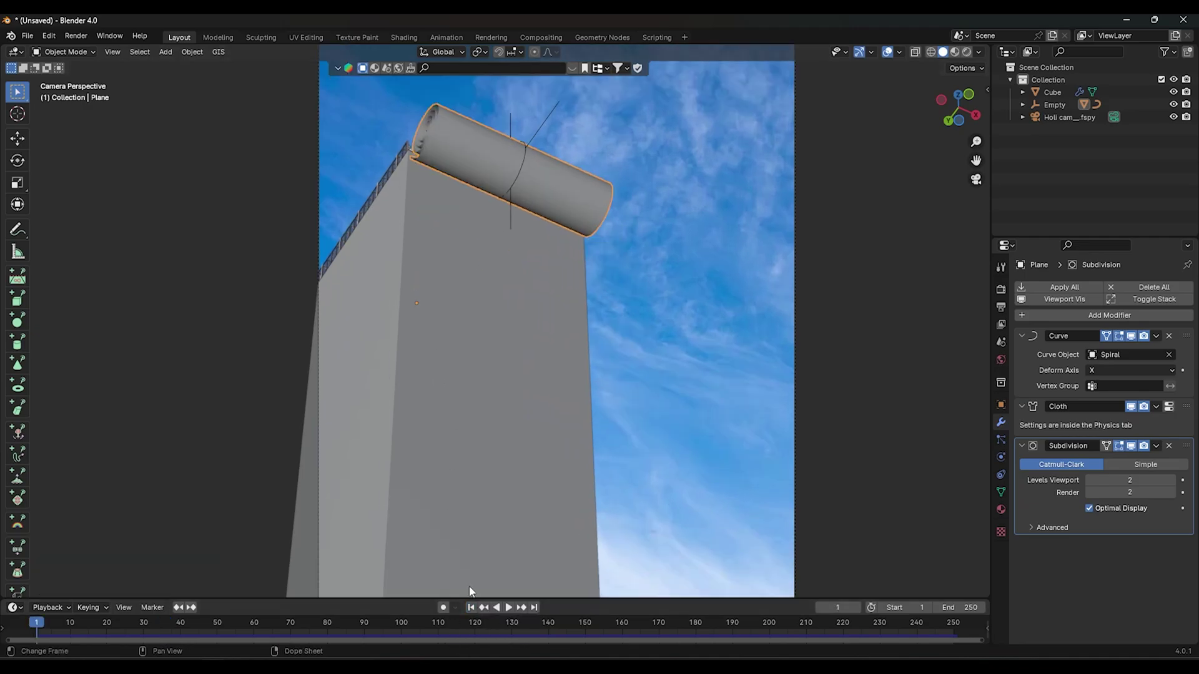
pyautogui.moveTo(537, 260)
pyautogui.mouseDown(button='middle')
pyautogui.moveTo(512, 344)
pyautogui.moveTo(509, 277)
pyautogui.mouseUp(button='middle')
pyautogui.scroll(3, 509, 277)
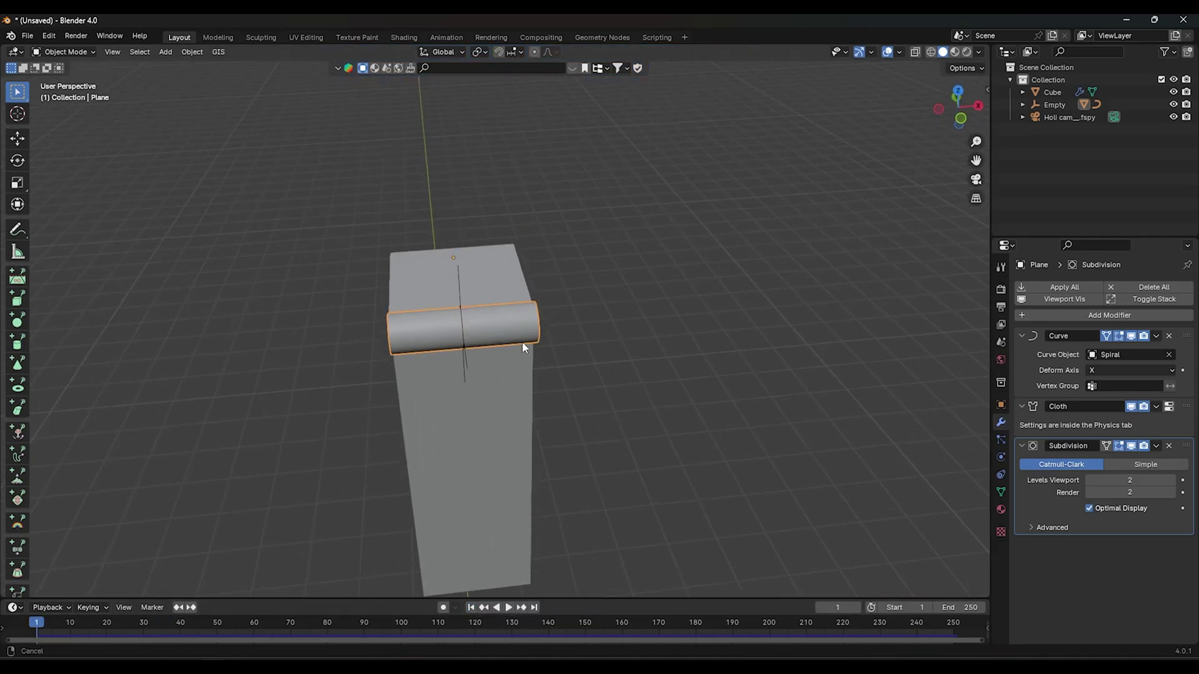
pyautogui.scroll(2, 522, 342)
pyautogui.moveTo(527, 388); pyautogui.dragTo(501, 422, button='middle')
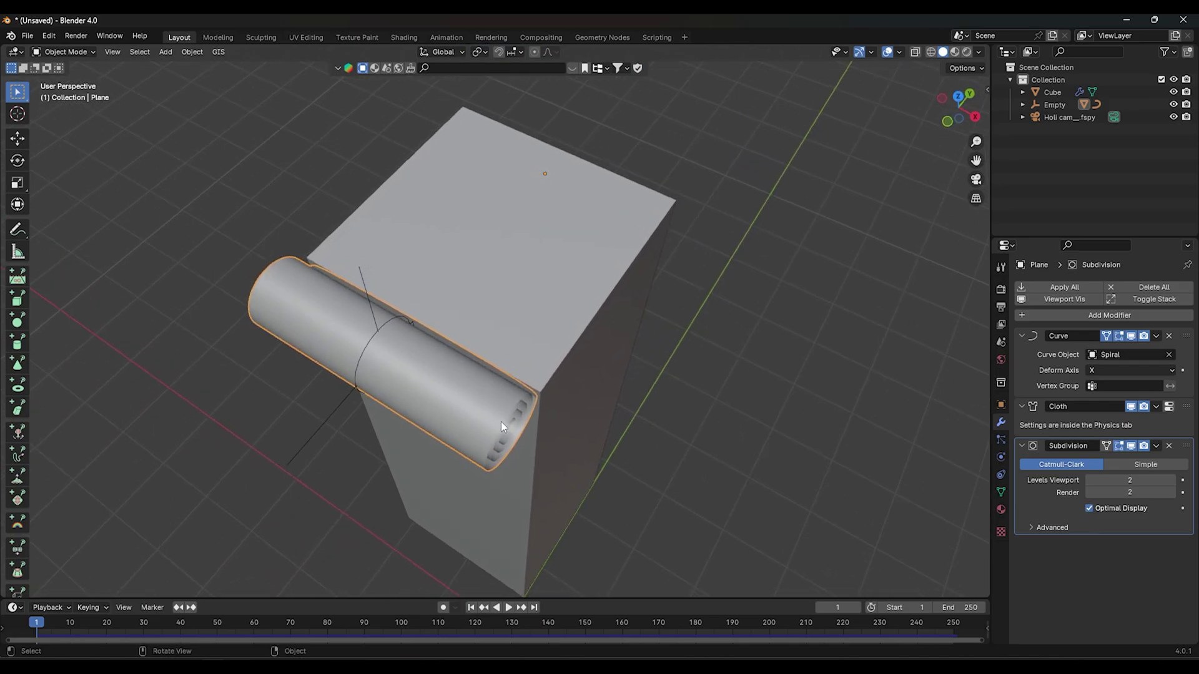
pyautogui.press('KP_7')
pyautogui.scroll(-2, 482, 427)
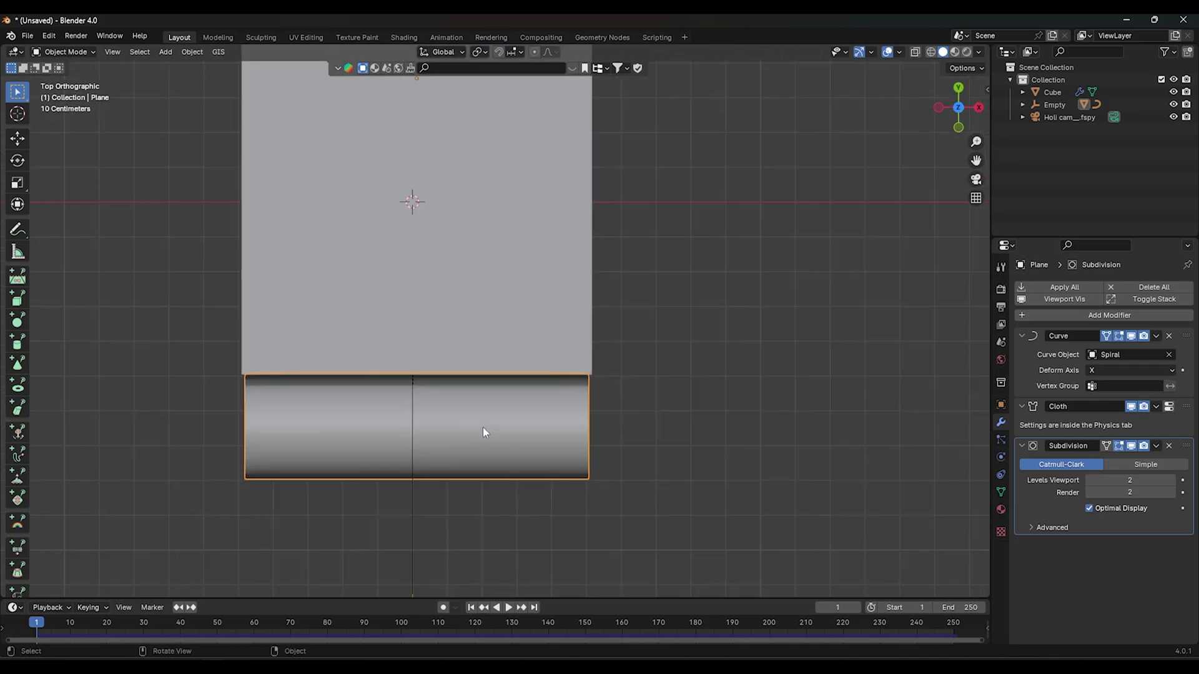
pyautogui.scroll(-2, 482, 426)
pyautogui.press('KP_0')
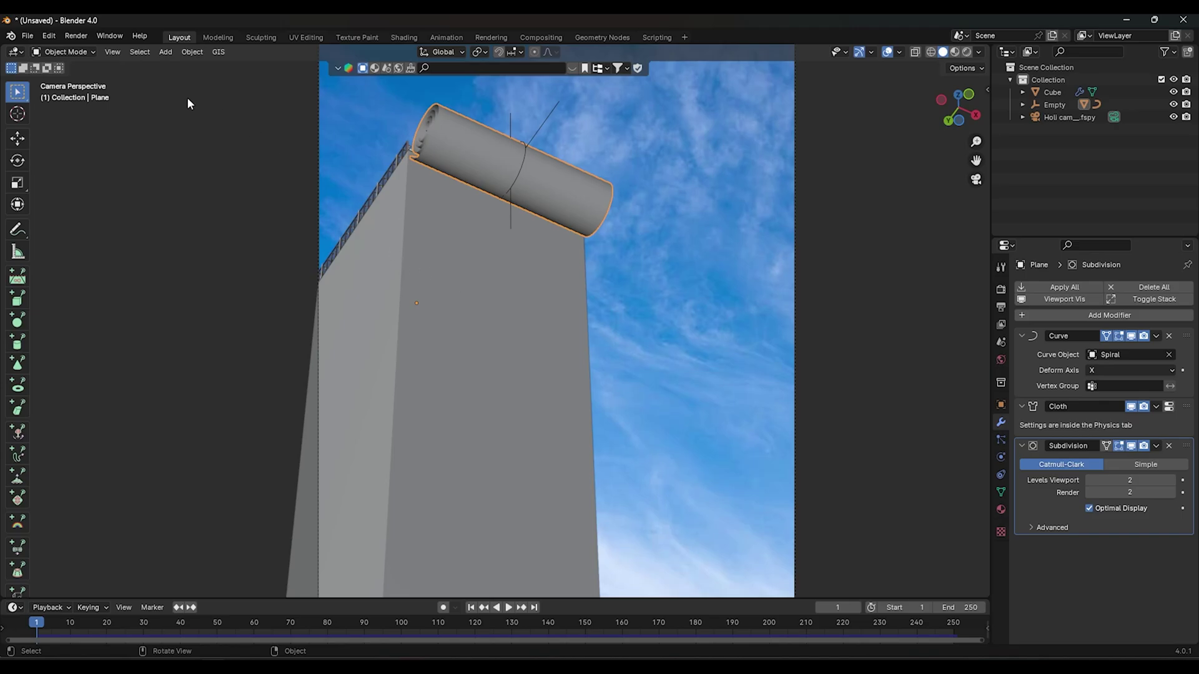
pyautogui.hotkey('ctrl', 's')
# Step: Name the file 'holi poster _' and save it into the holi 2025 folder
pyautogui.write('holi')
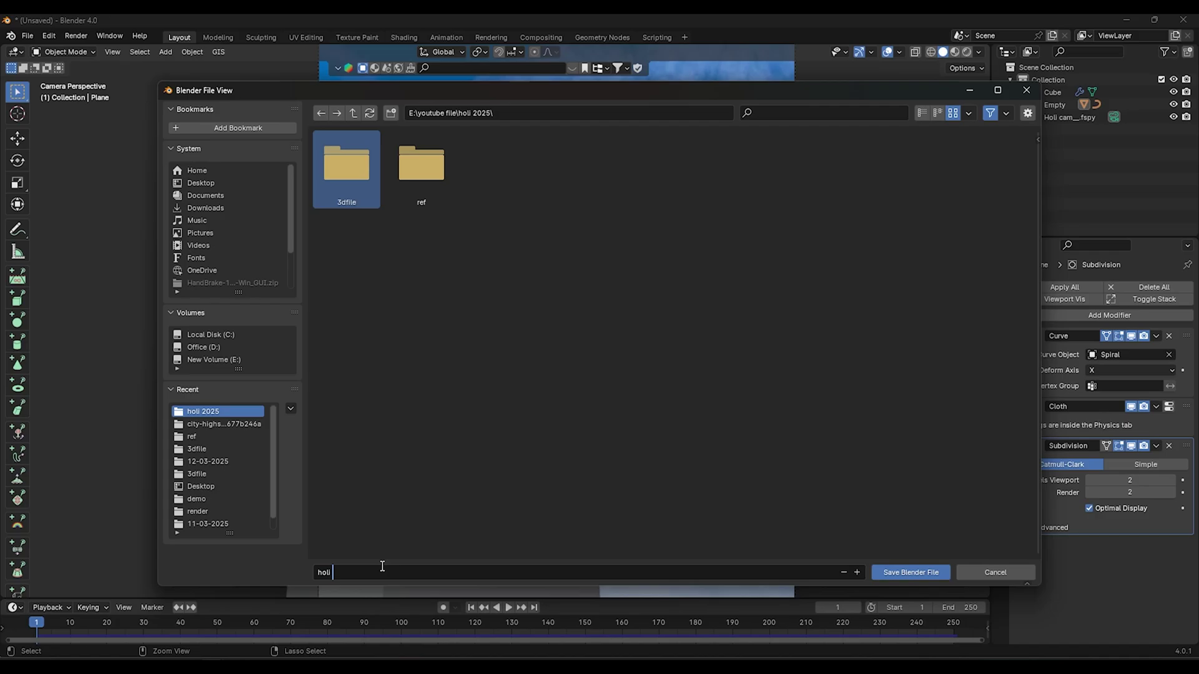
pyautogui.write(' poster')
pyautogui.write(' _')
pyautogui.press('Return')
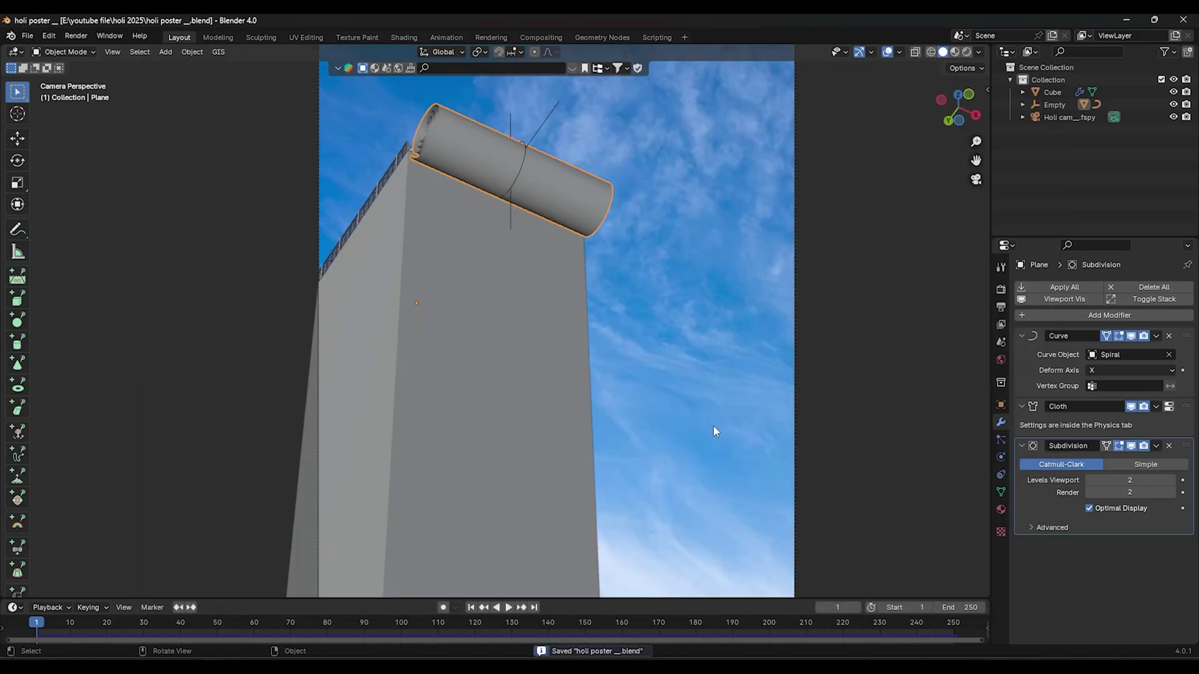
pyautogui.scroll(-1, 492, 224)
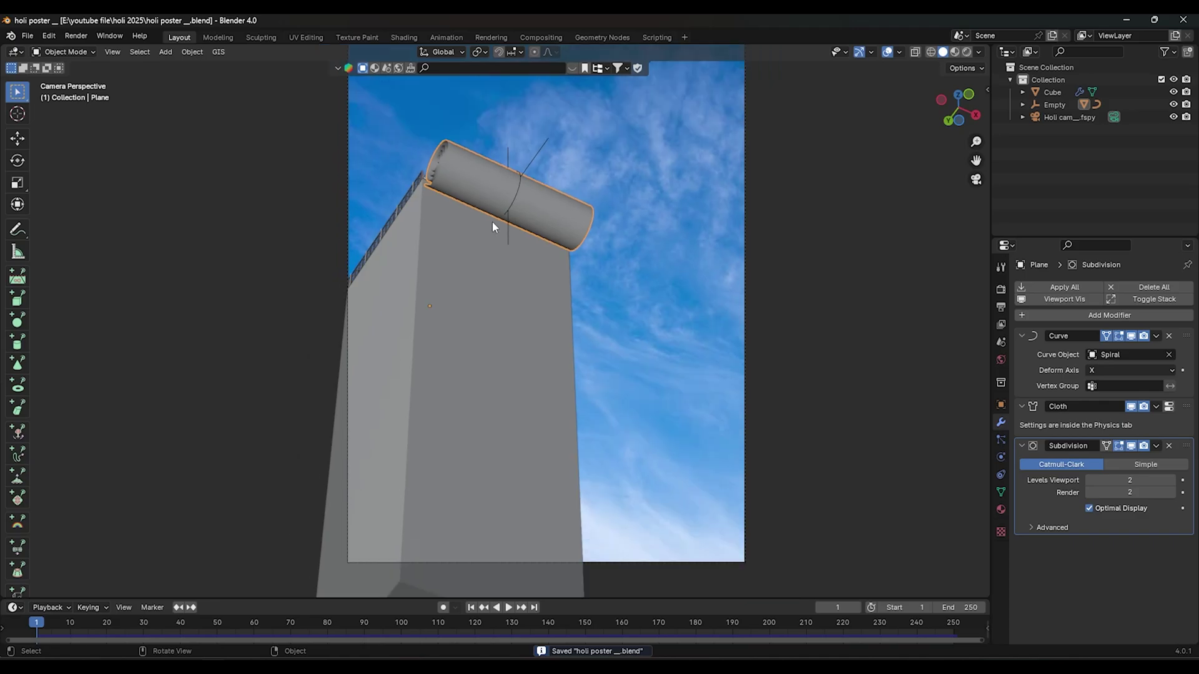
pyautogui.scroll(-2, 493, 224)
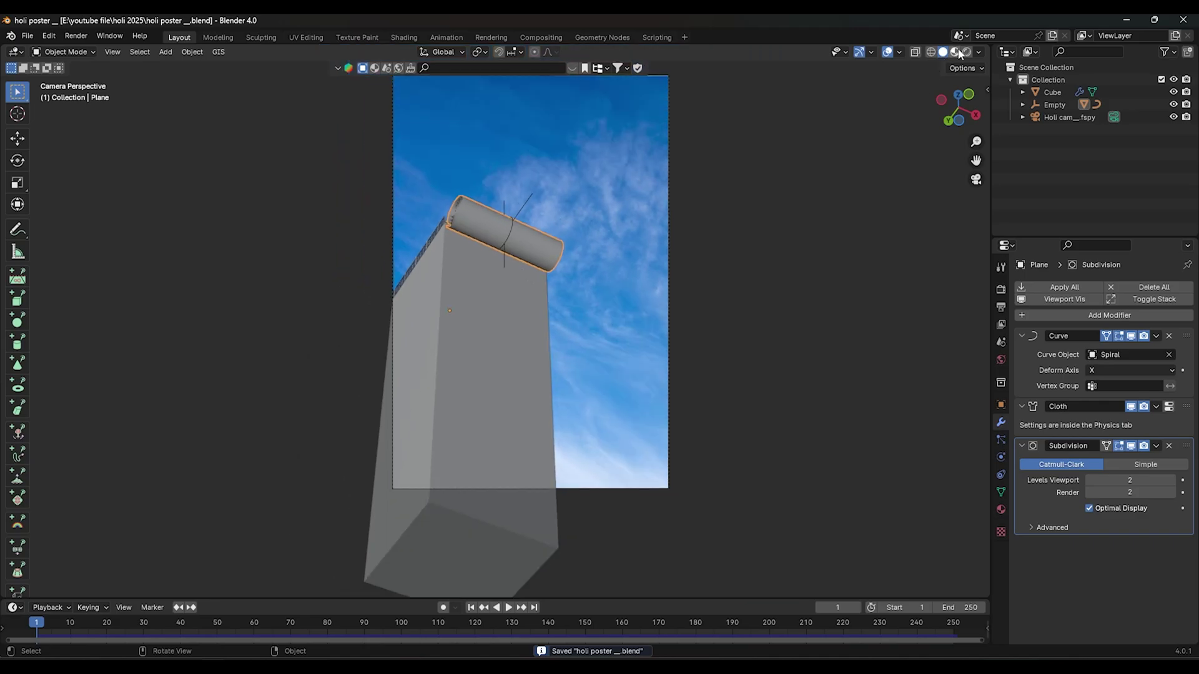
# Step: Split the 3D view side by side and turn the right area into the Shader Editor
pyautogui.moveTo(986, 45); pyautogui.dragTo(630, 63)
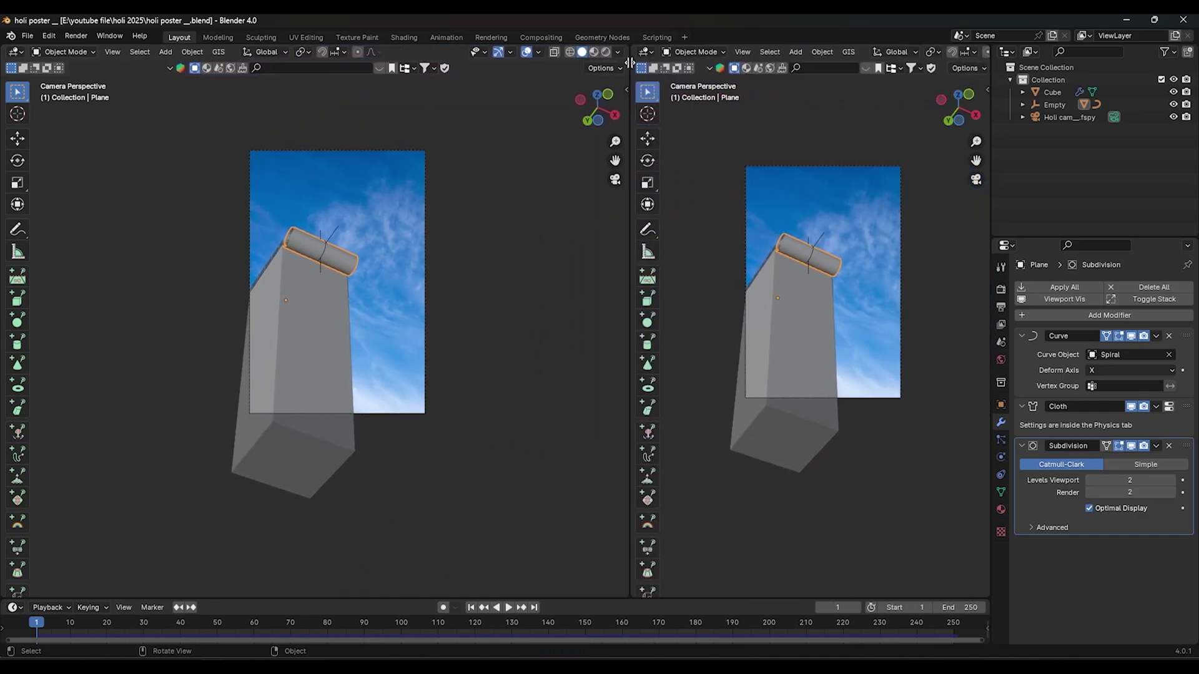
pyautogui.scroll(3, 400, 262)
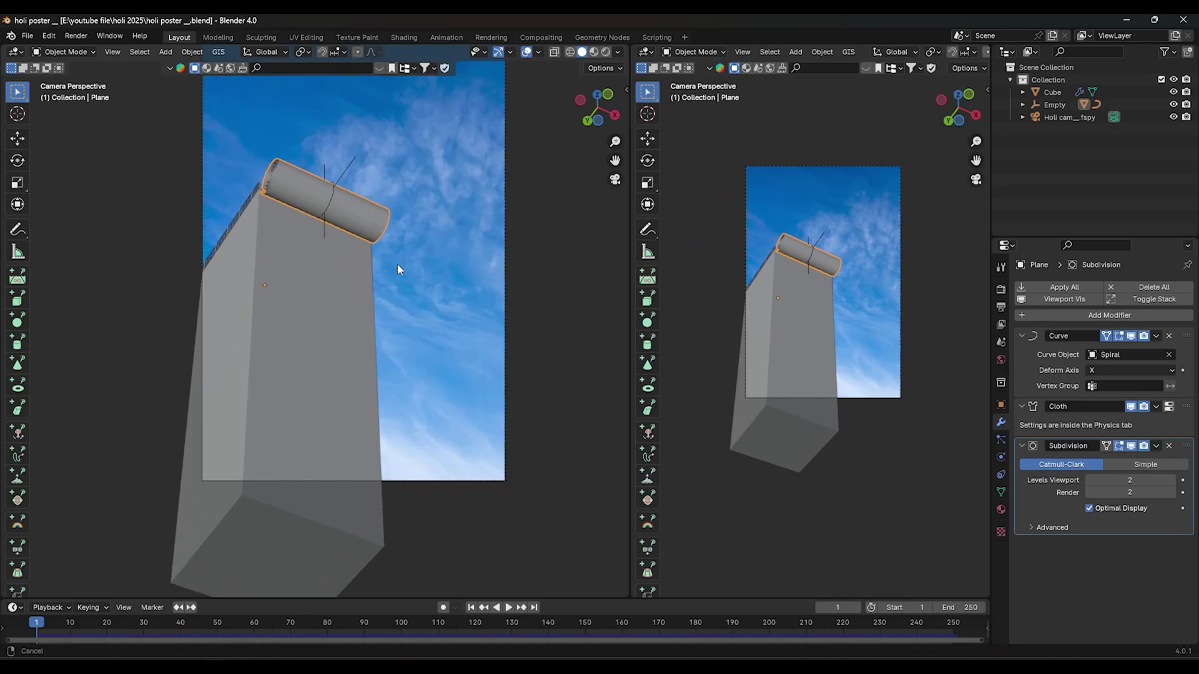
pyautogui.keyDown('shift'); pyautogui.moveTo(399, 262); pyautogui.dragTo(406, 328, button='middle'); pyautogui.keyUp('shift')
pyautogui.scroll(1, 406, 322)
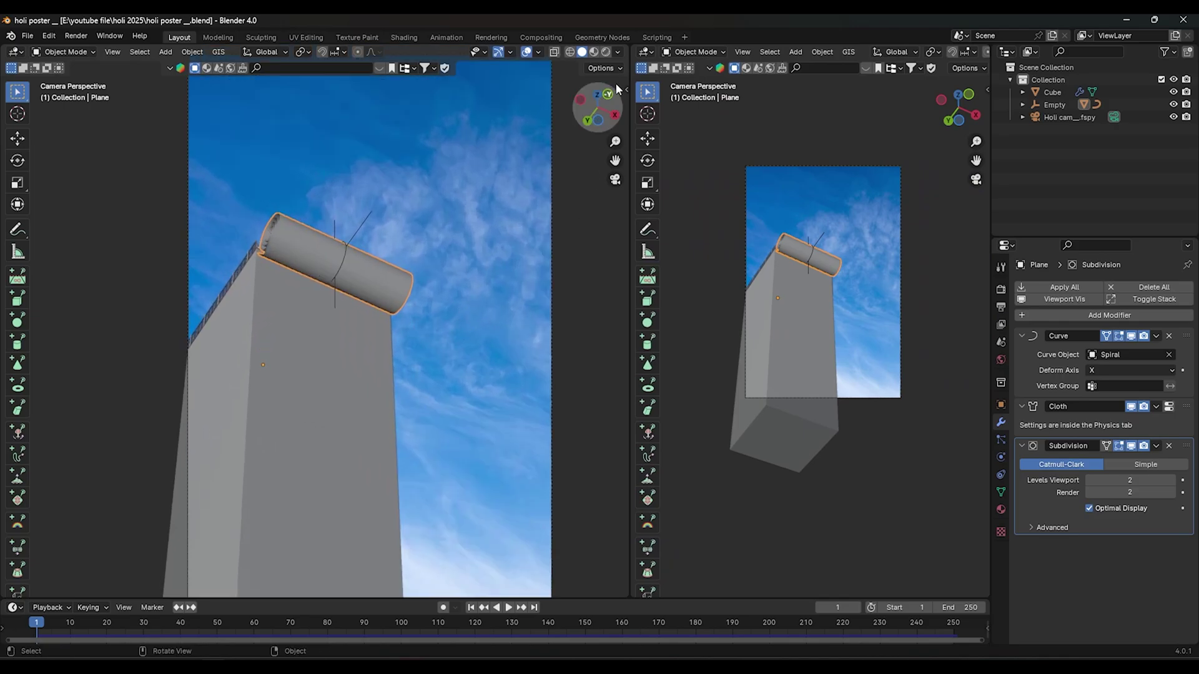
pyautogui.click(645, 53)
pyautogui.click(678, 168)
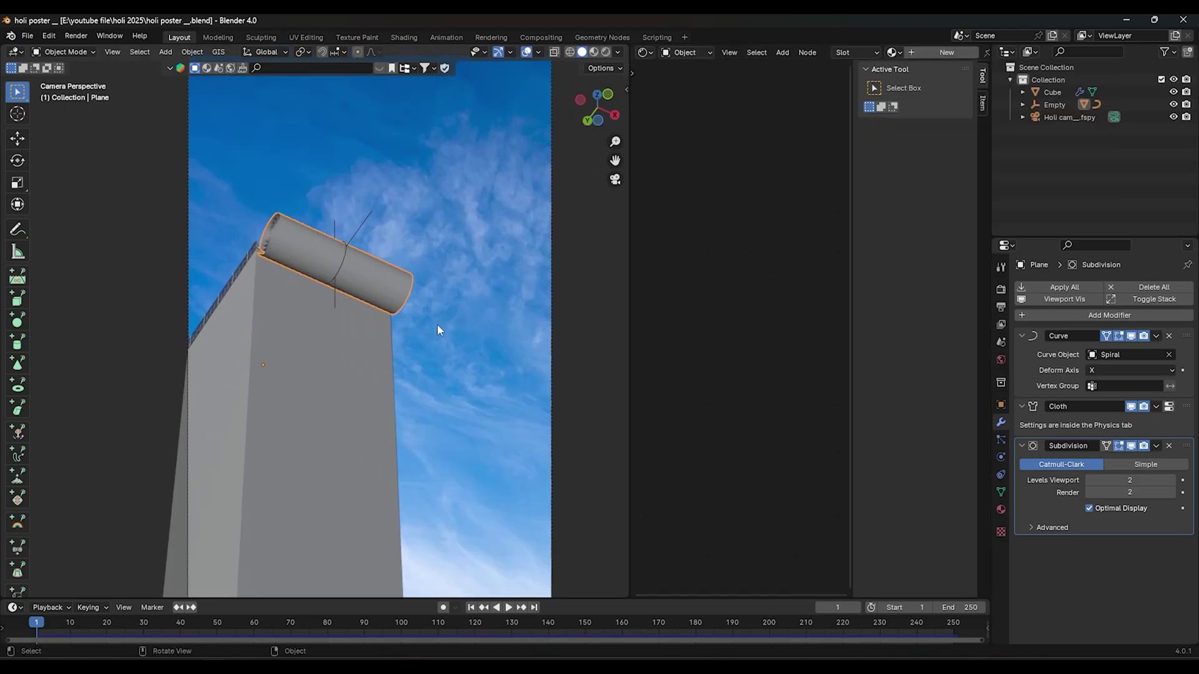
pyautogui.press('n')
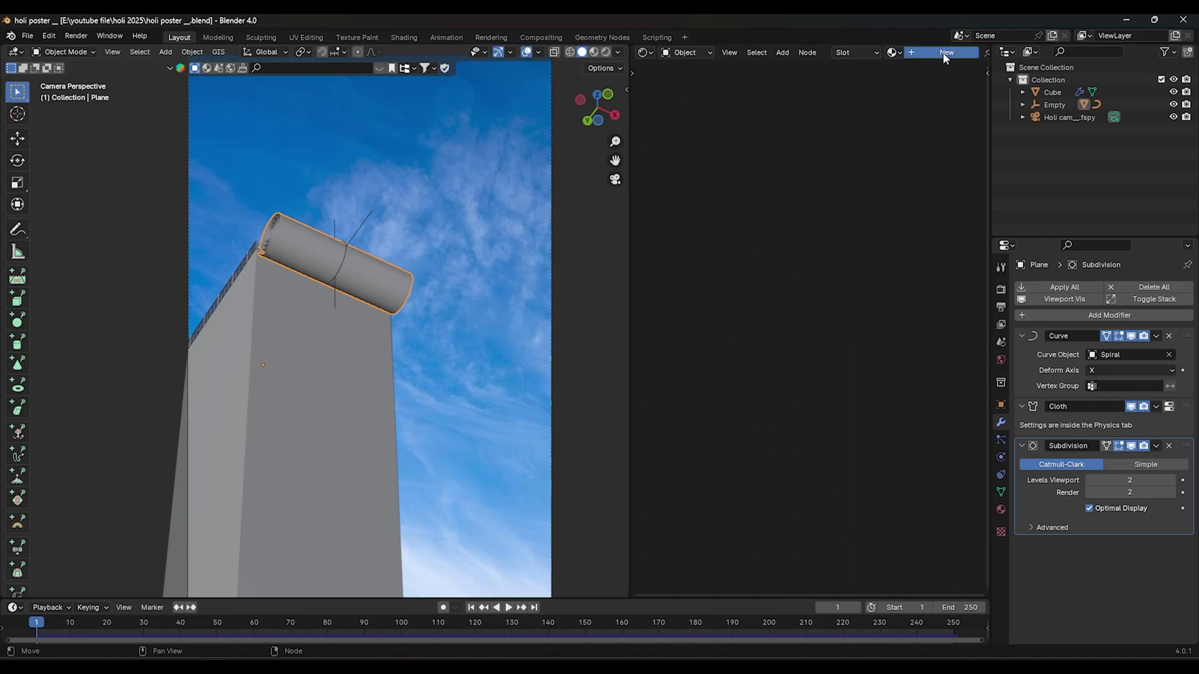
# Step: Add a new plane material and, with Ctrl+T, attach linked image texture and mapping nodes to Principled BSDF
pyautogui.click(943, 52)
pyautogui.scroll(2, 774, 315)
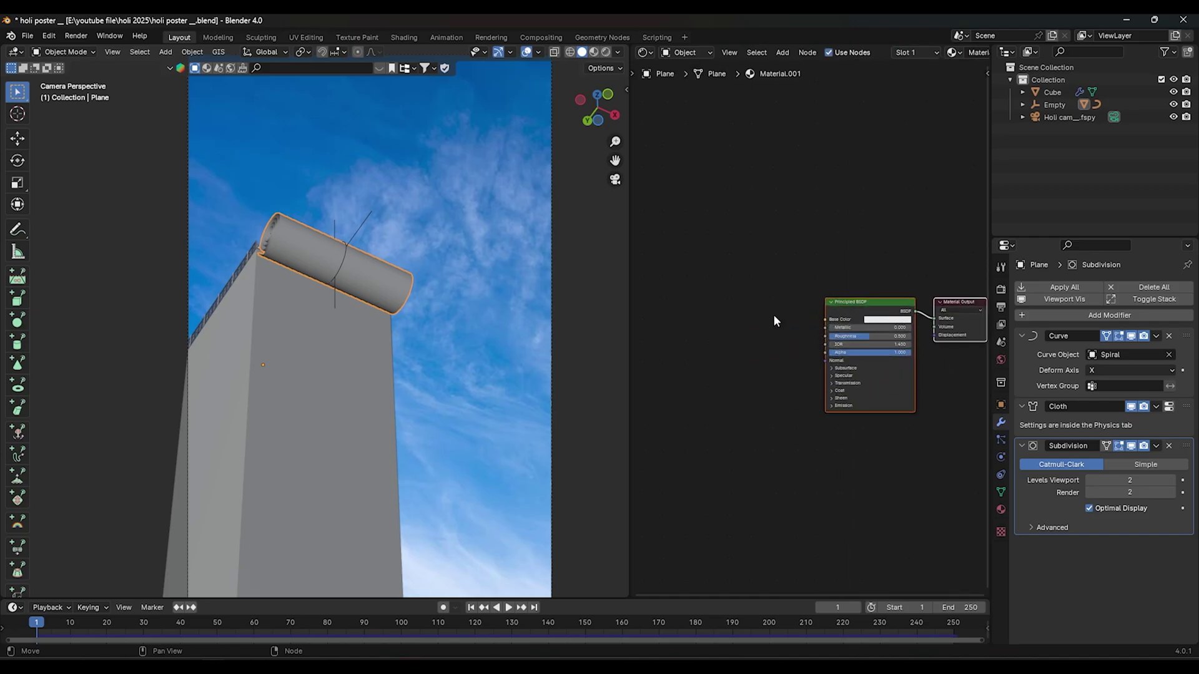
pyautogui.click(840, 310)
pyautogui.hotkey('ctrl', 't')
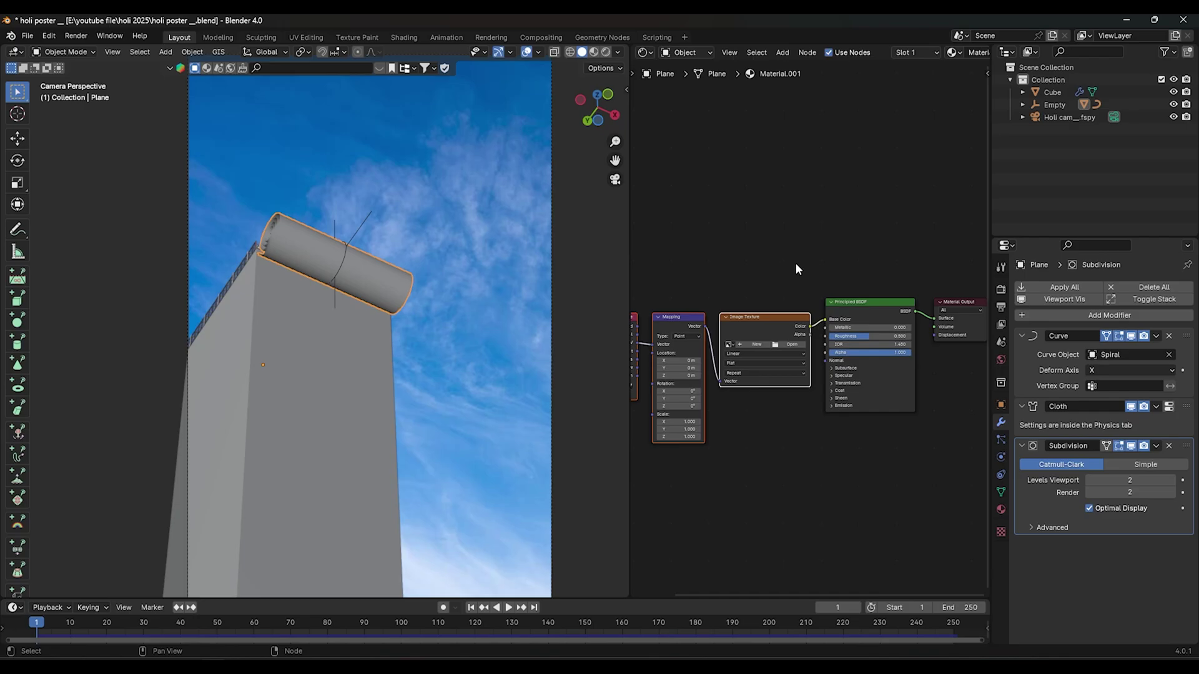
pyautogui.scroll(2, 792, 313)
pyautogui.click(778, 352)
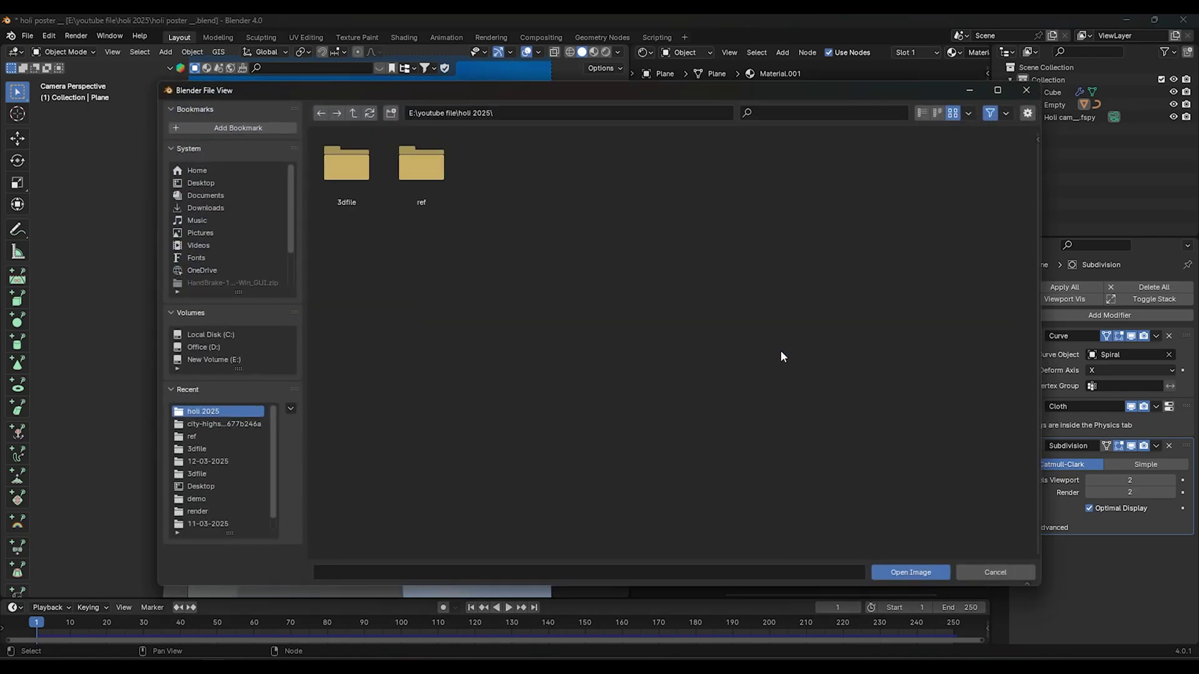
# Step: Load Happy holi.jpg from the ref folder into the Image Texture node
pyautogui.doubleClick(433, 178)
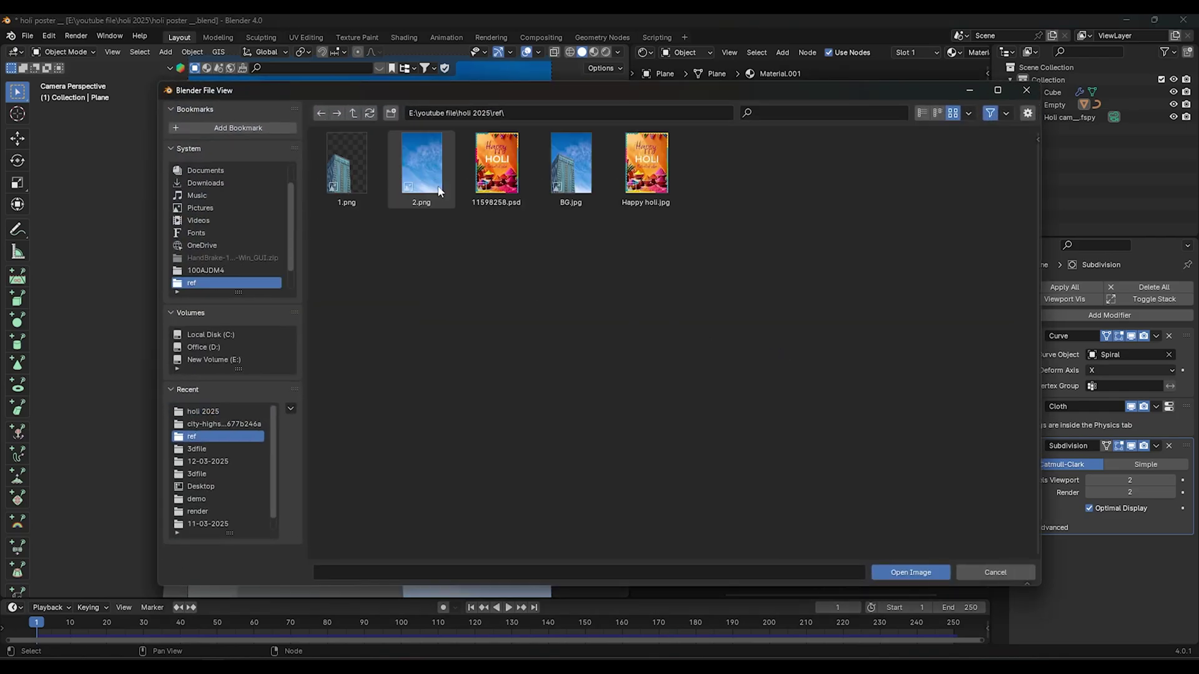
pyautogui.click(656, 200)
pyautogui.click(880, 572)
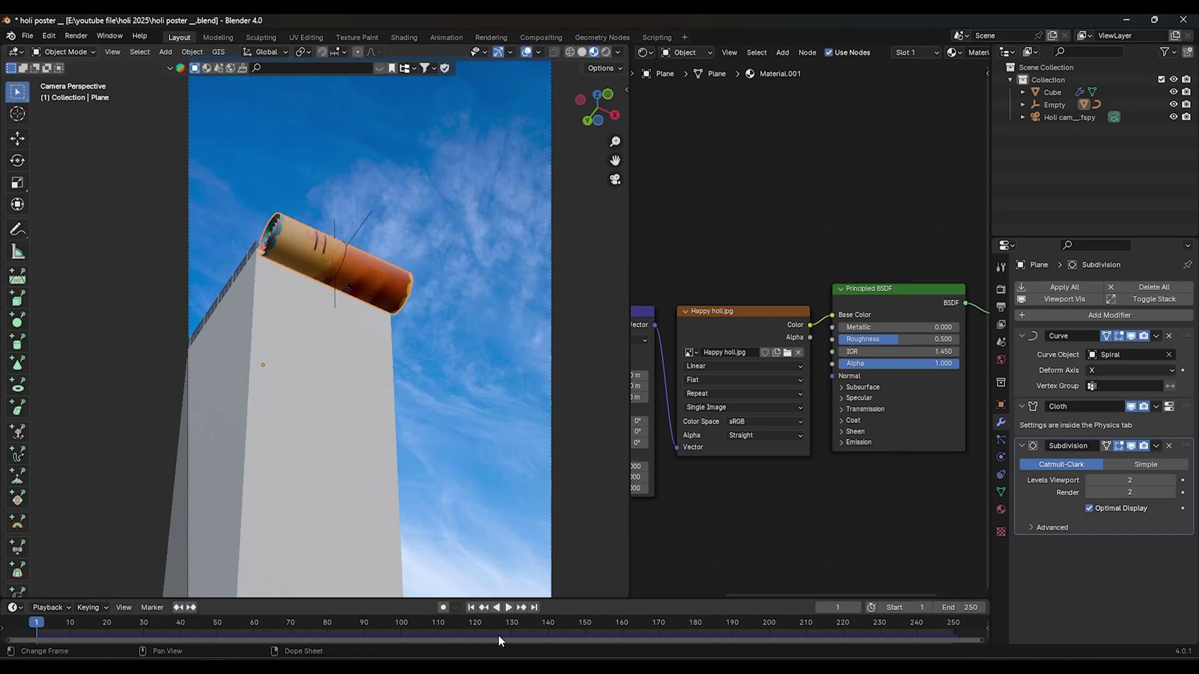
# Step: Jump to frame 250 and box-select the coordinate, mapping and image nodes
pyautogui.click(534, 608)
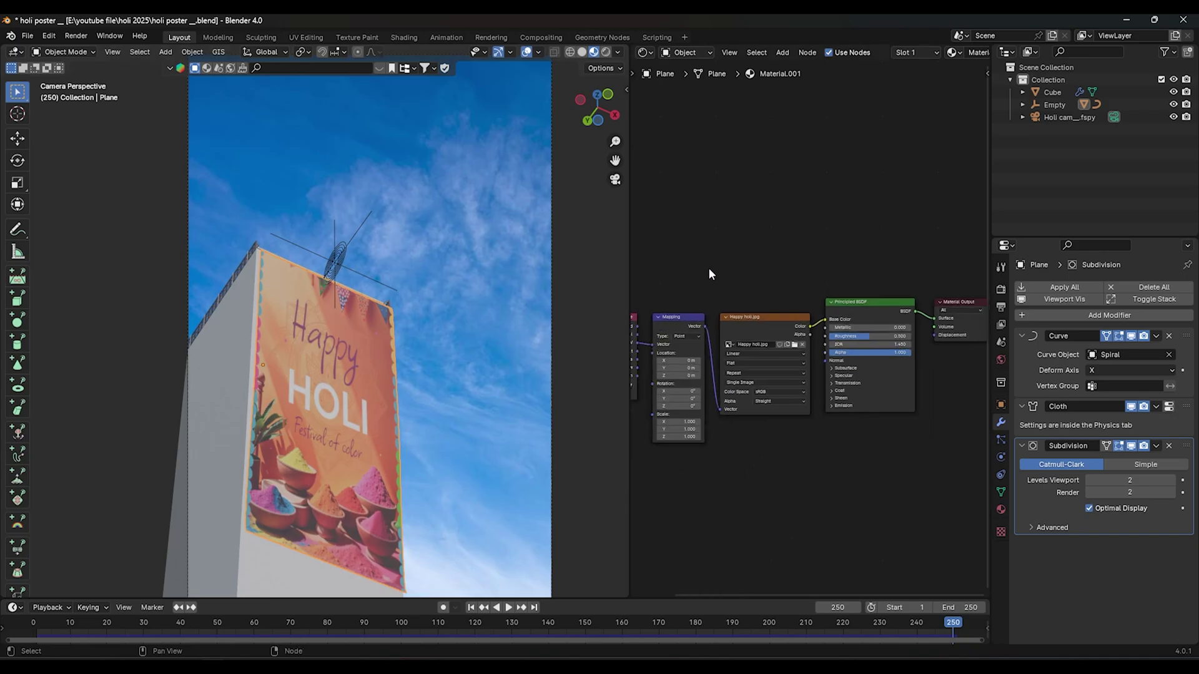
pyautogui.scroll(-3, 709, 268)
pyautogui.moveTo(790, 249)
pyautogui.mouseDown()
pyautogui.moveTo(916, 297)
pyautogui.moveTo(897, 257)
pyautogui.mouseUp()
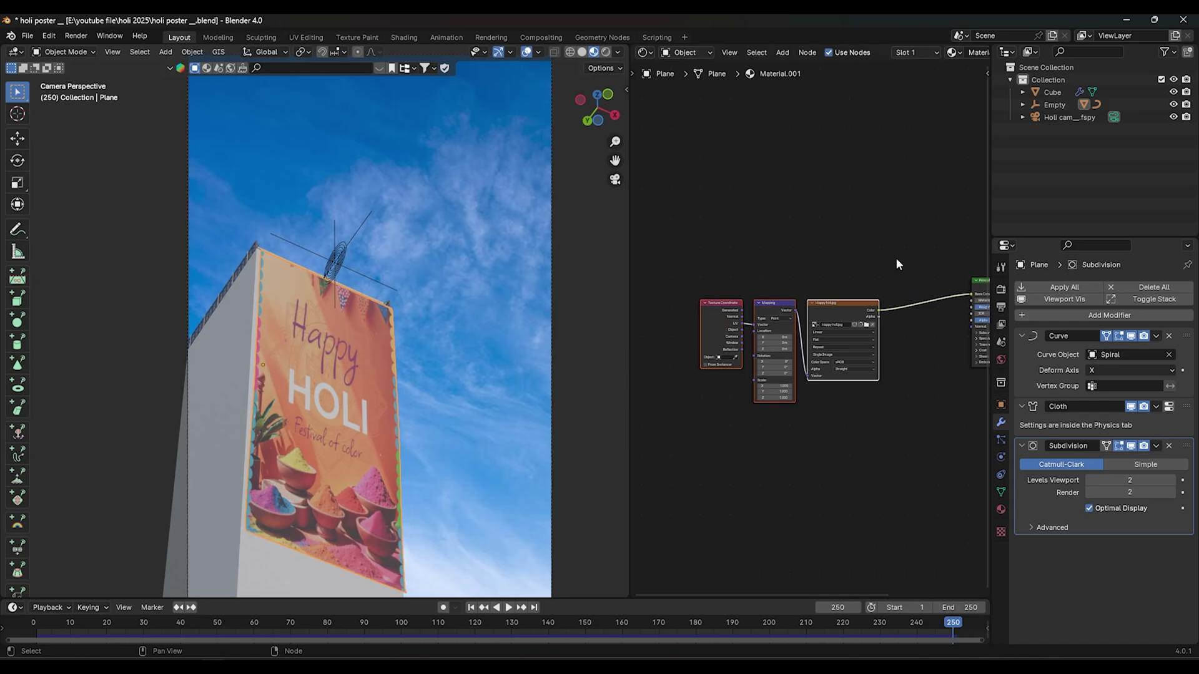
# Step: Set the render engine to Cycles with GPU Compute as the device
pyautogui.scroll(1, 822, 283)
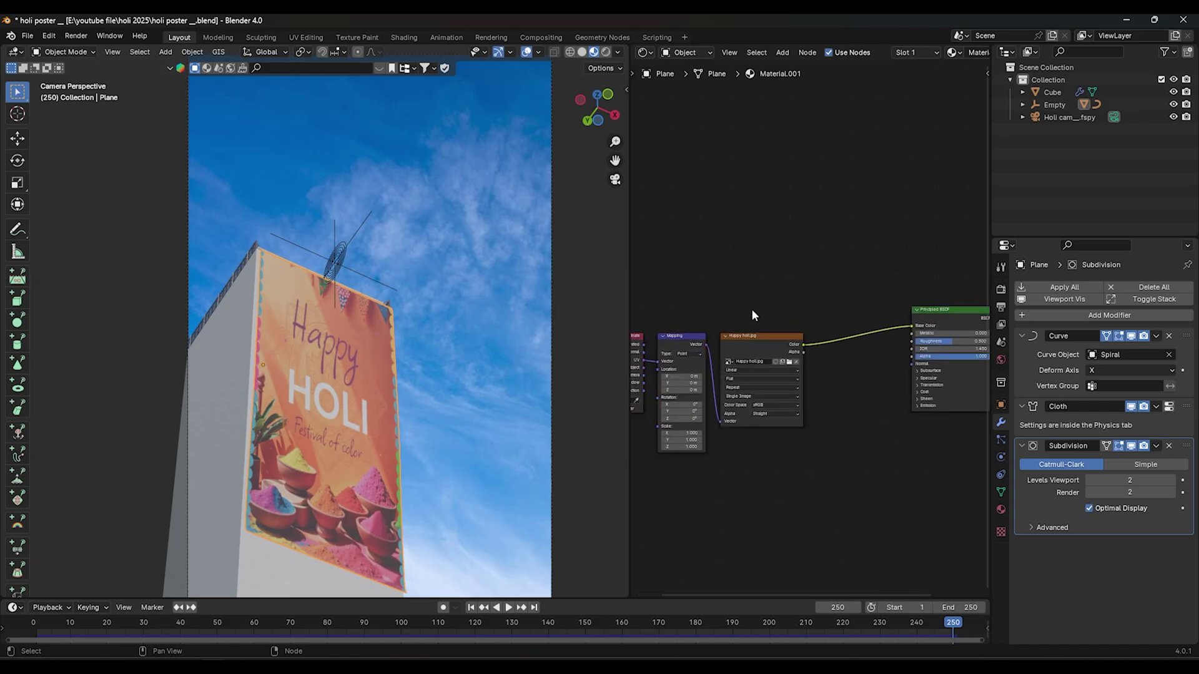
pyautogui.click(999, 290)
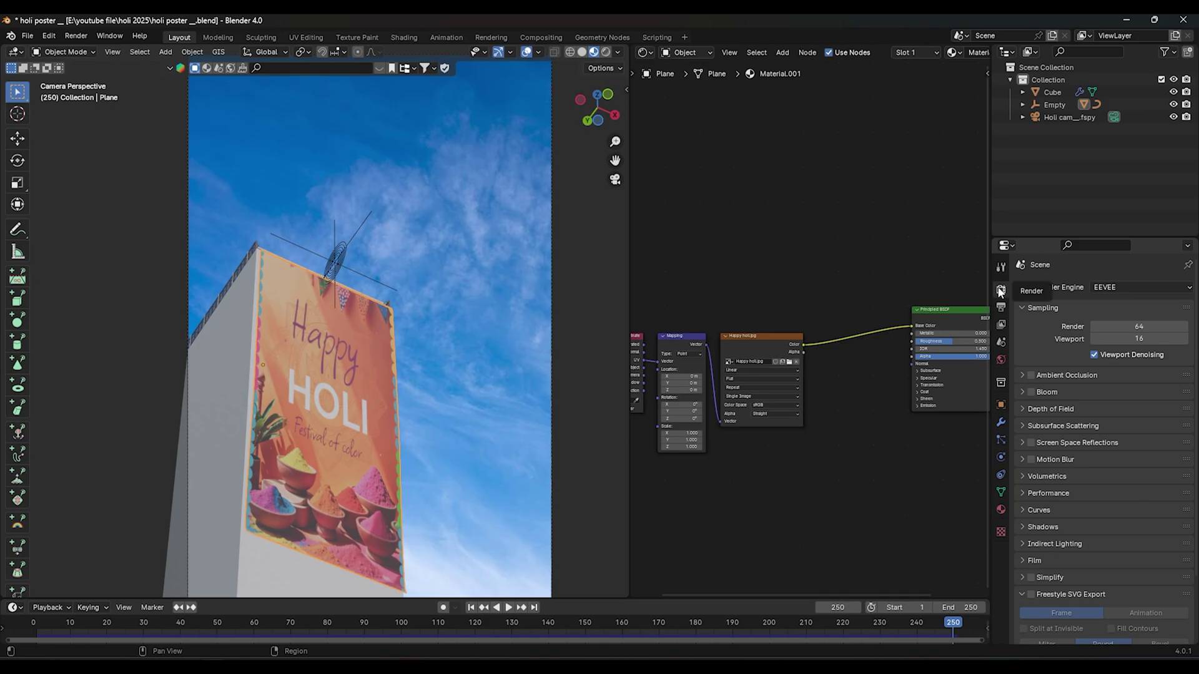
pyautogui.click(1119, 286)
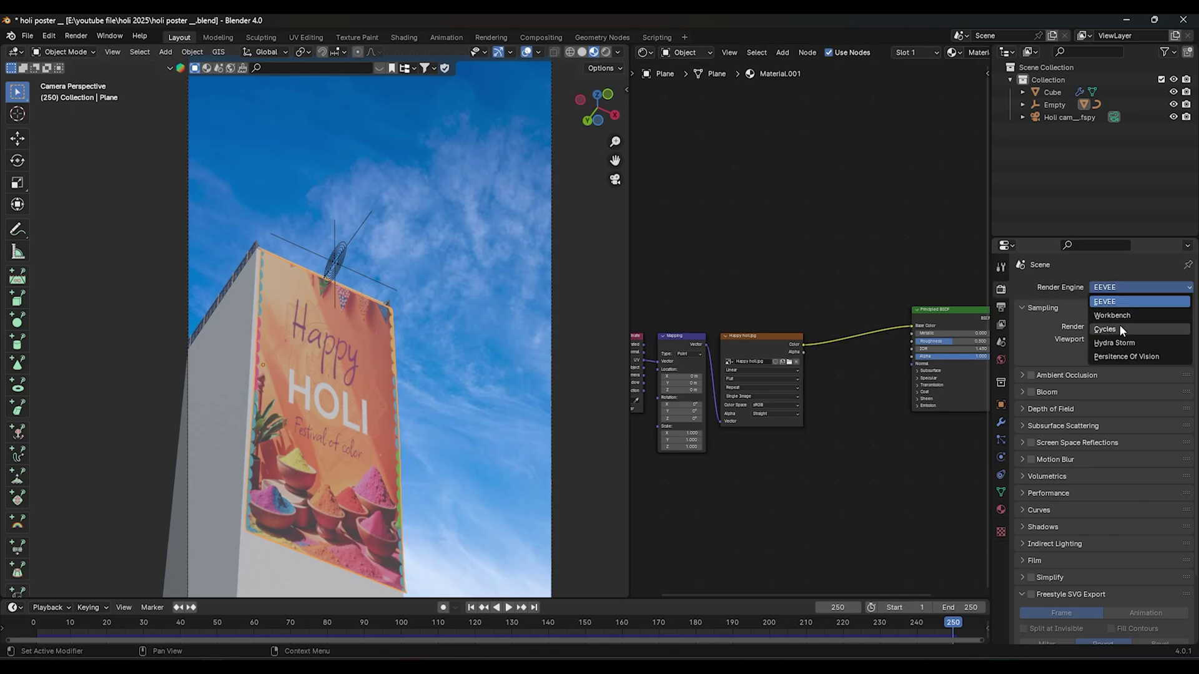
pyautogui.click(1119, 325)
pyautogui.click(1111, 318)
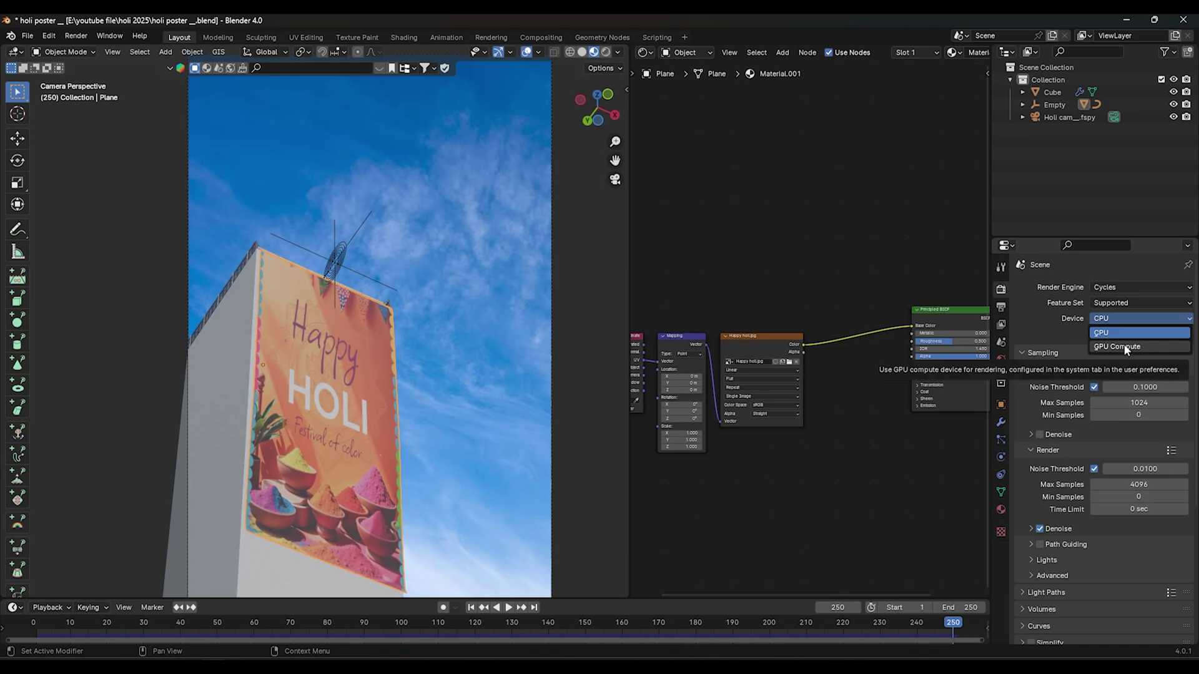
pyautogui.click(1124, 347)
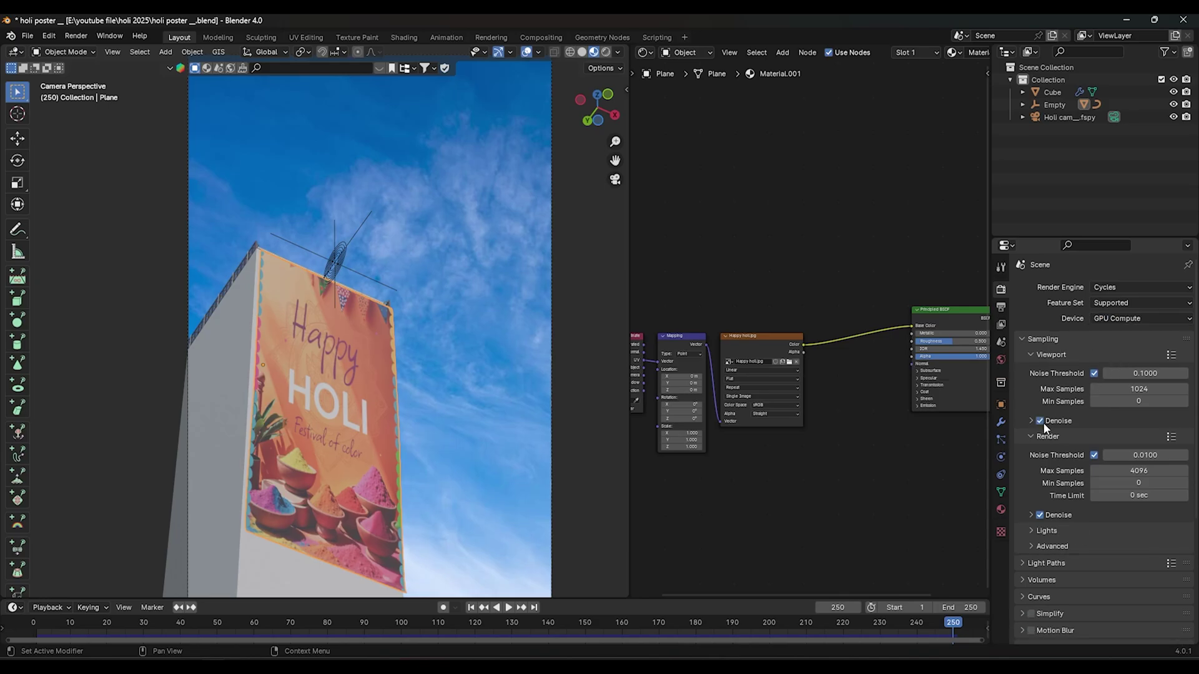
# Step: Cap final render max samples at 100 and save the file
pyautogui.doubleClick(1120, 468)
pyautogui.write('100')
pyautogui.press('Return')
pyautogui.hotkey('ctrl', 's')
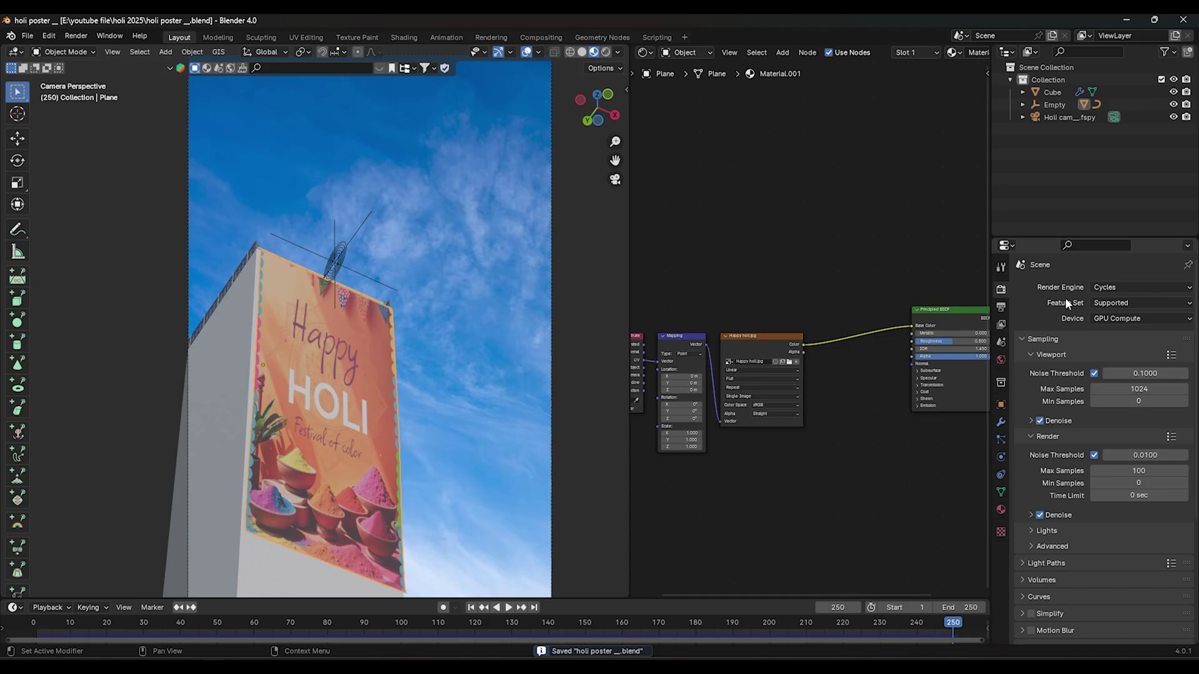
# Step: Enable Shadow Catcher in the poster plane's Visibility settings
pyautogui.click(1001, 405)
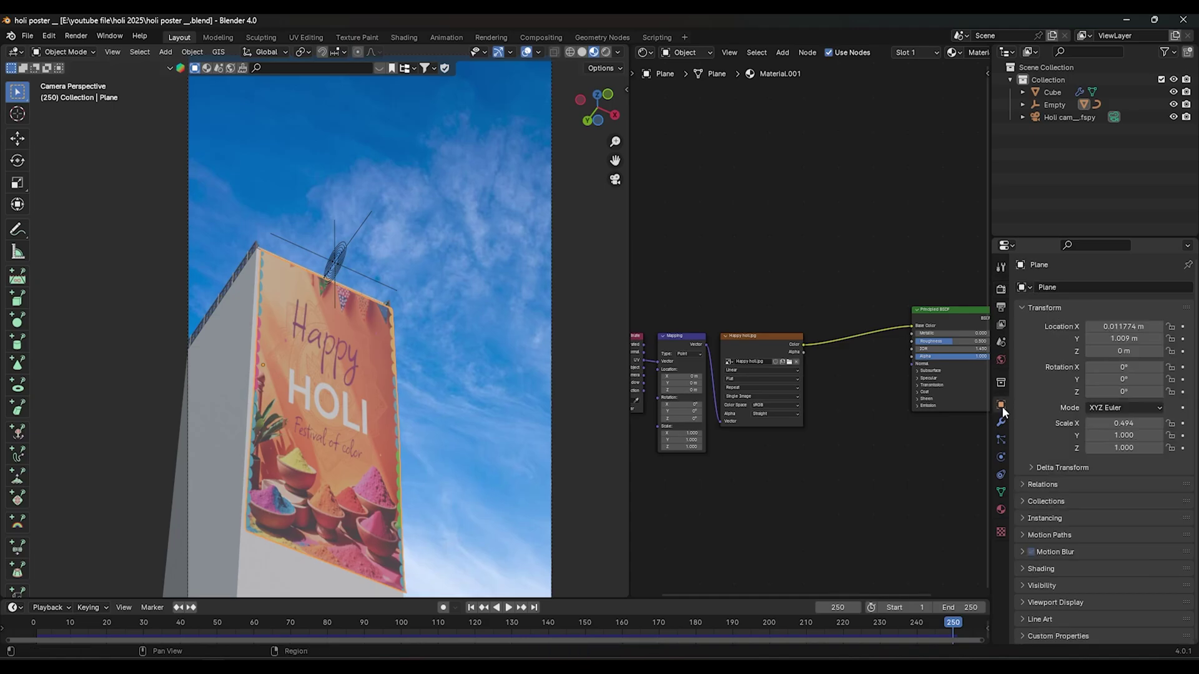
pyautogui.click(1039, 584)
pyautogui.scroll(-4, 1061, 584)
pyautogui.click(1093, 549)
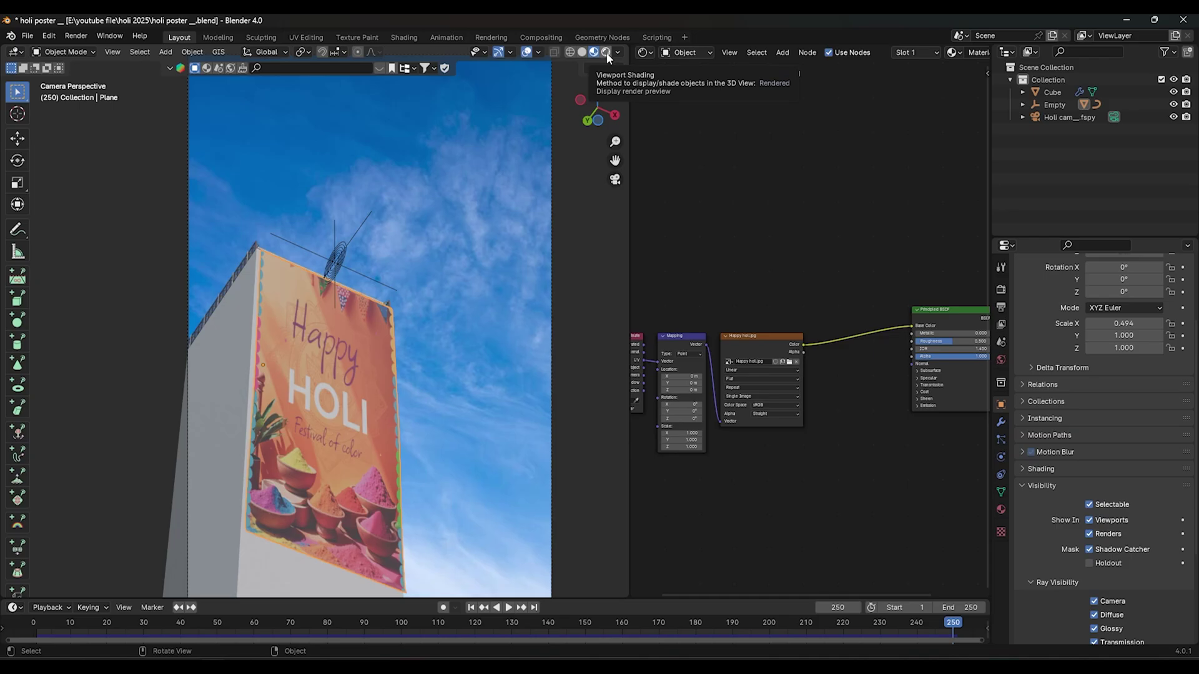
# Step: Switch the viewport to Rendered shading and select the poster plane
pyautogui.click(606, 53)
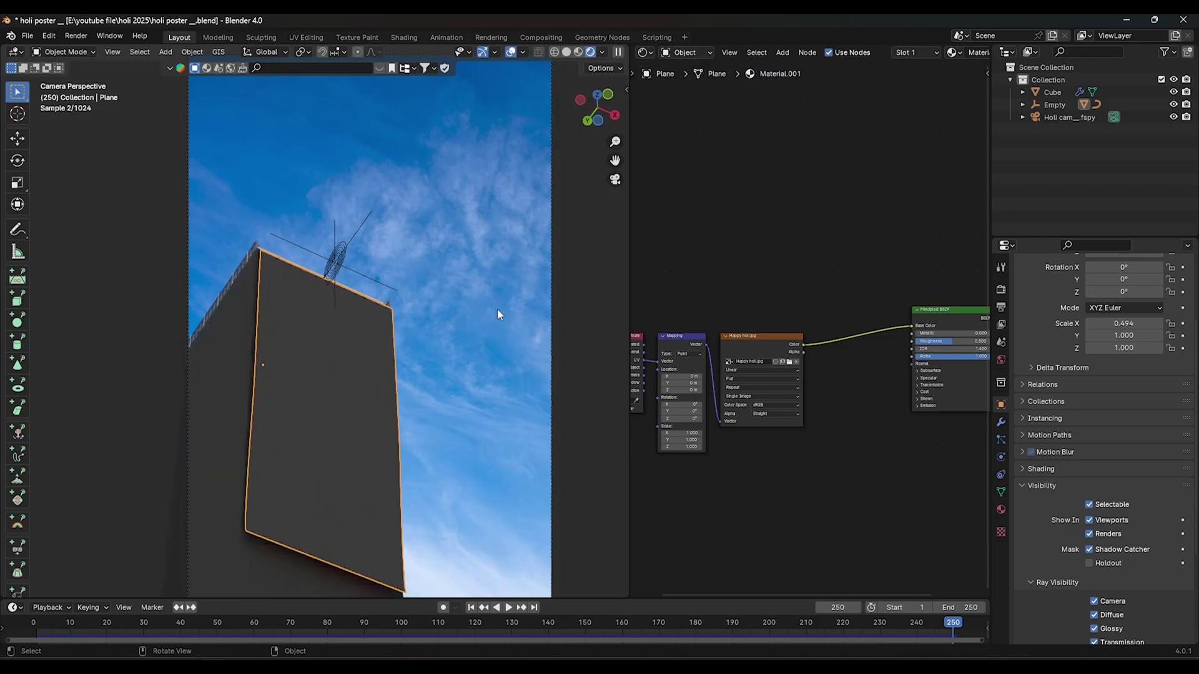
pyautogui.scroll(1, 338, 484)
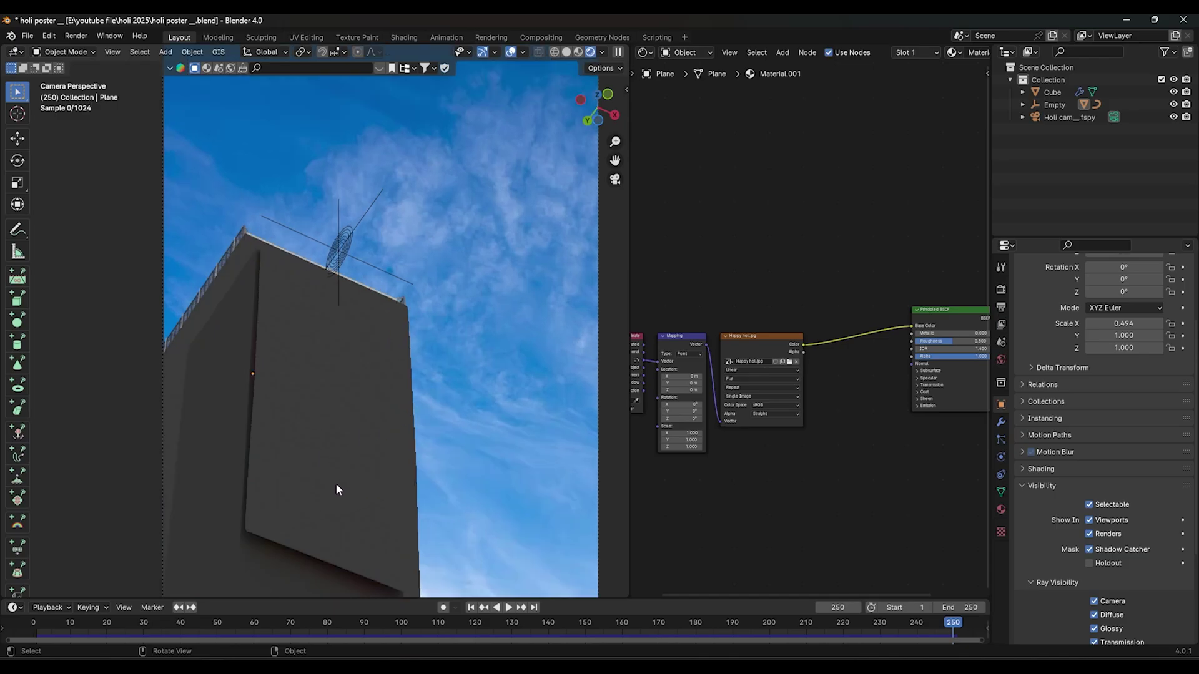
pyautogui.click(335, 483)
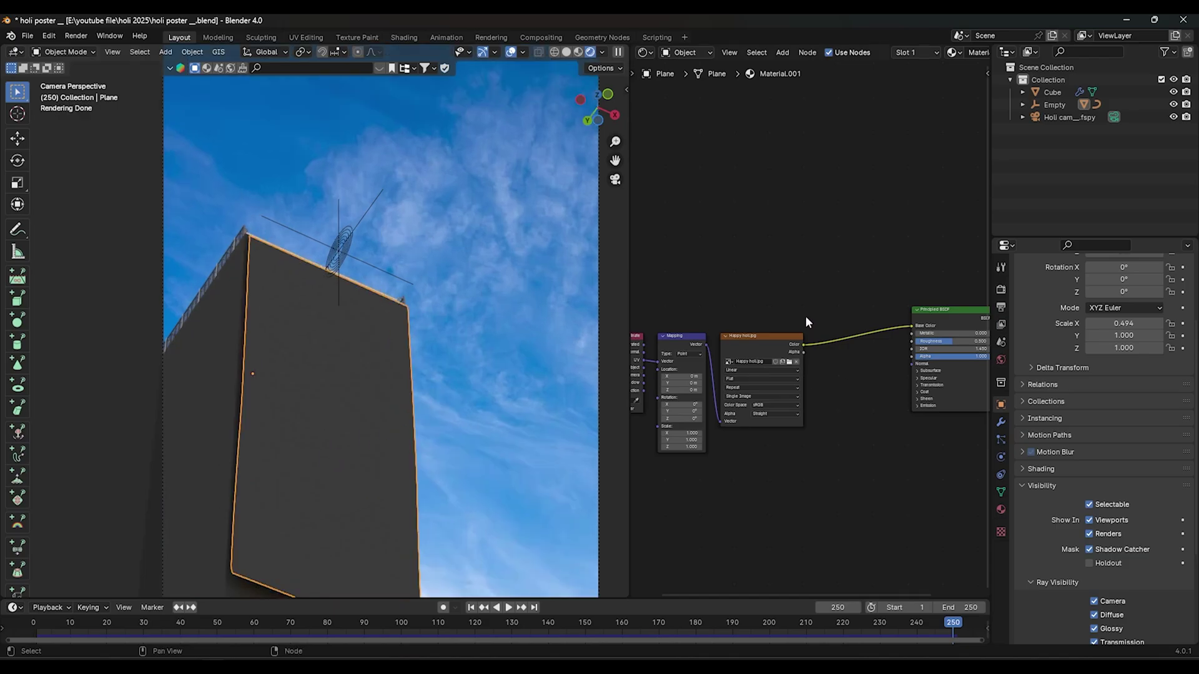
pyautogui.scroll(-1, 803, 305)
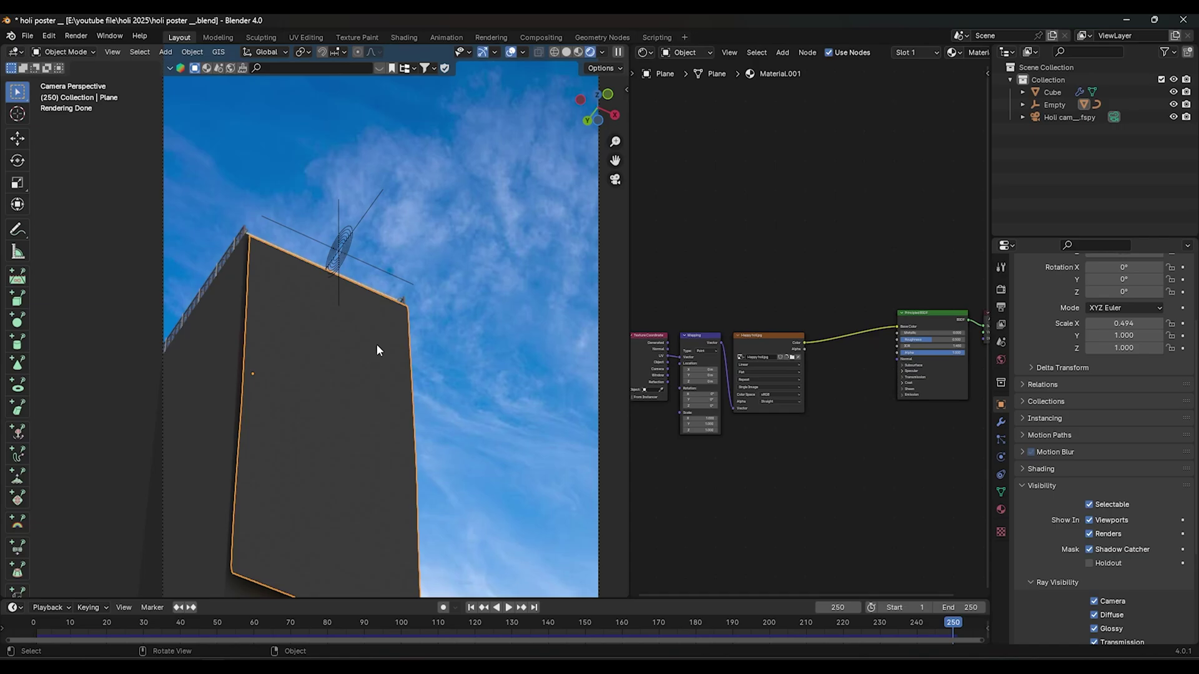
# Step: Turn on Film Transparent in Render Properties and fit the camera frame in view
pyautogui.click(1000, 290)
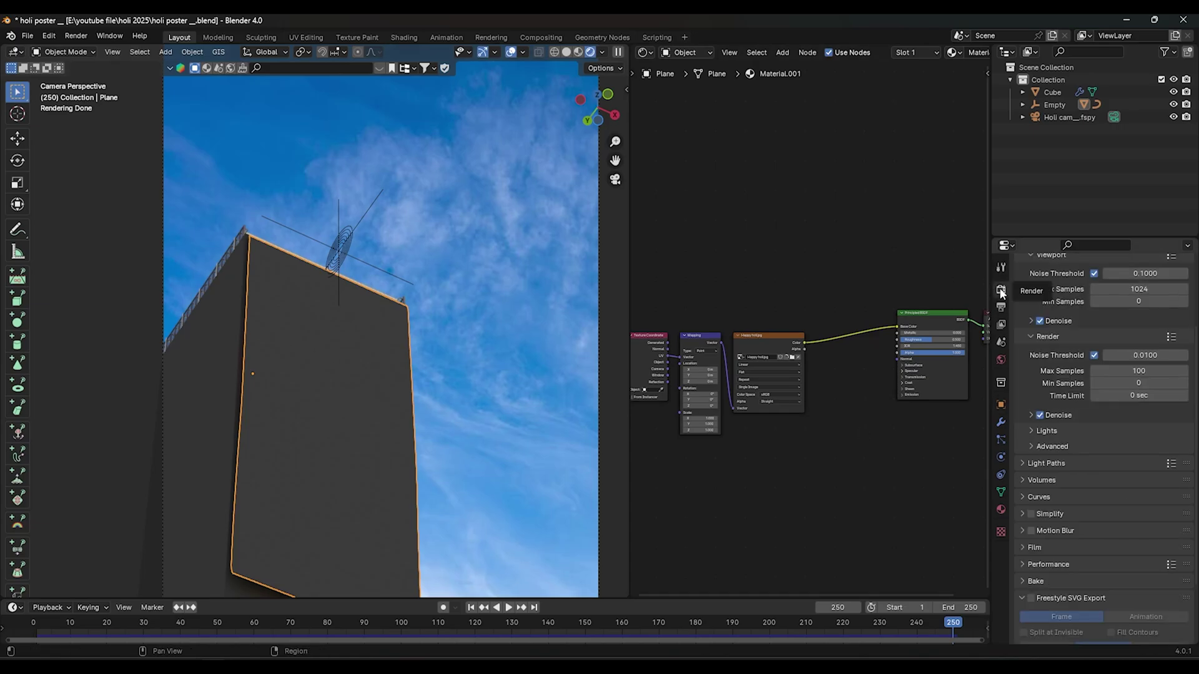
pyautogui.scroll(4, 1018, 354)
pyautogui.scroll(-7, 1020, 356)
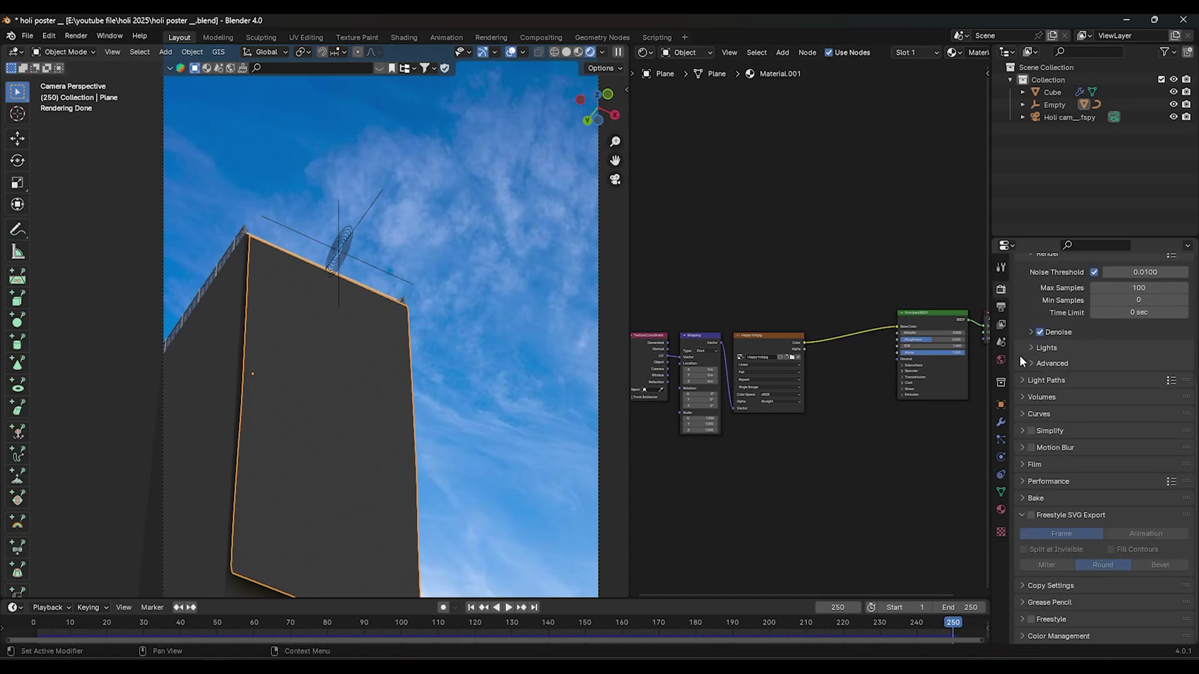
pyautogui.click(1023, 464)
pyautogui.scroll(-4, 1033, 472)
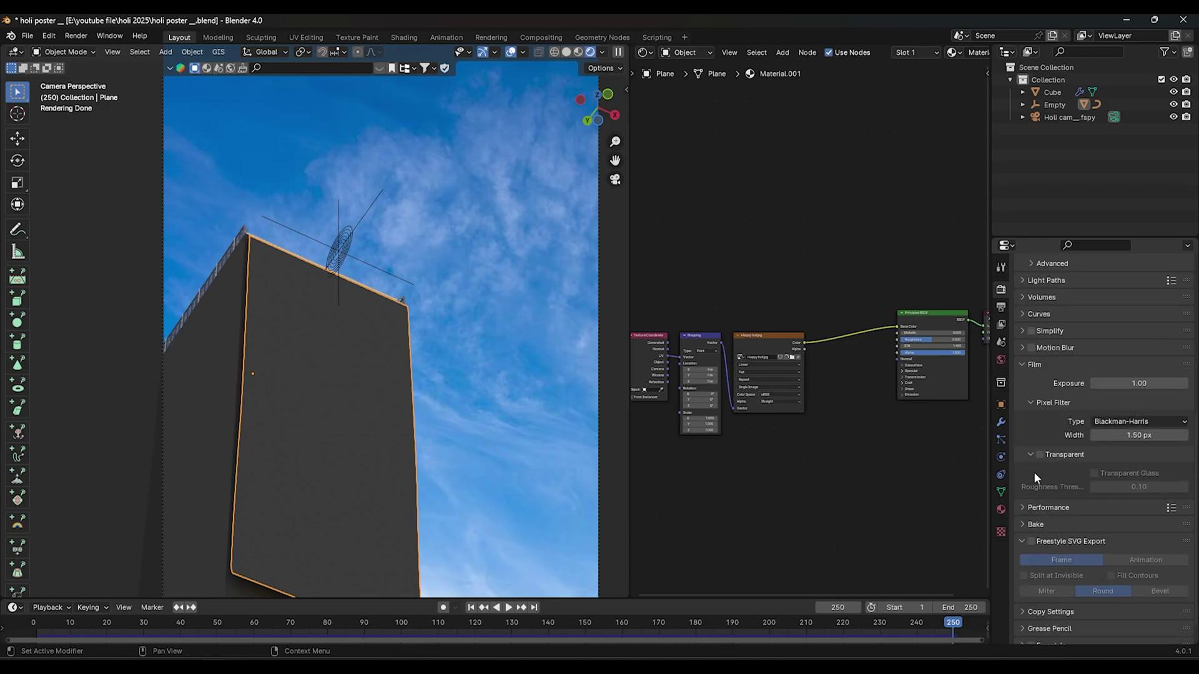
pyautogui.click(1040, 454)
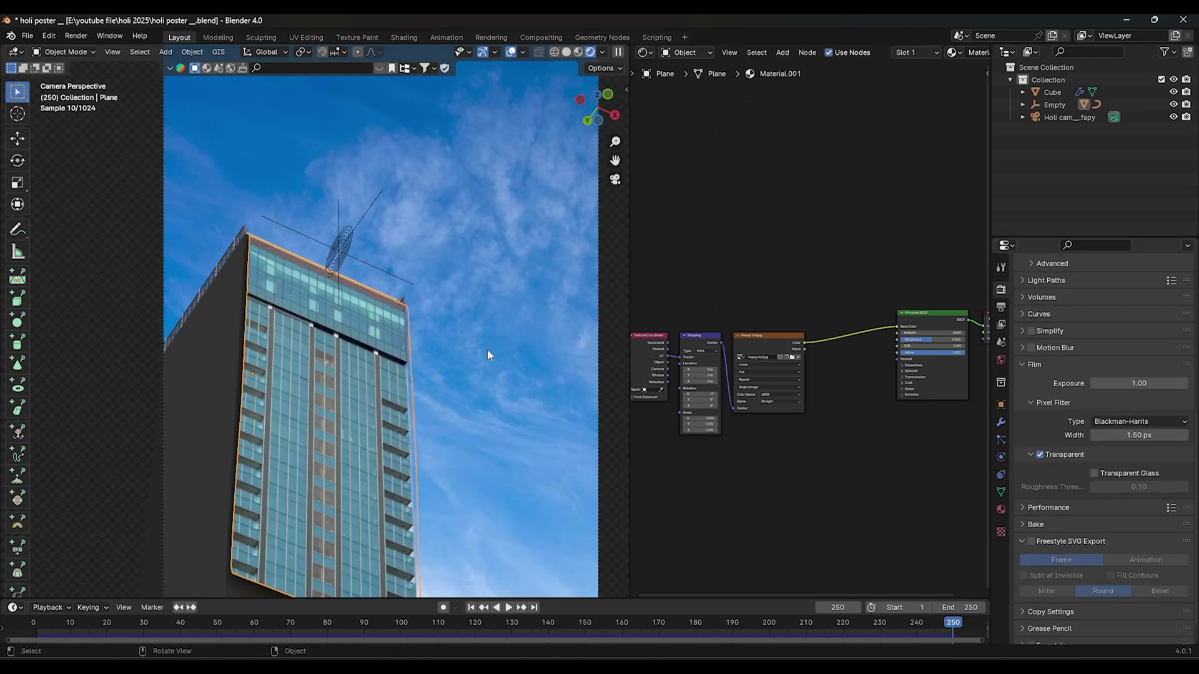
pyautogui.press('Home')
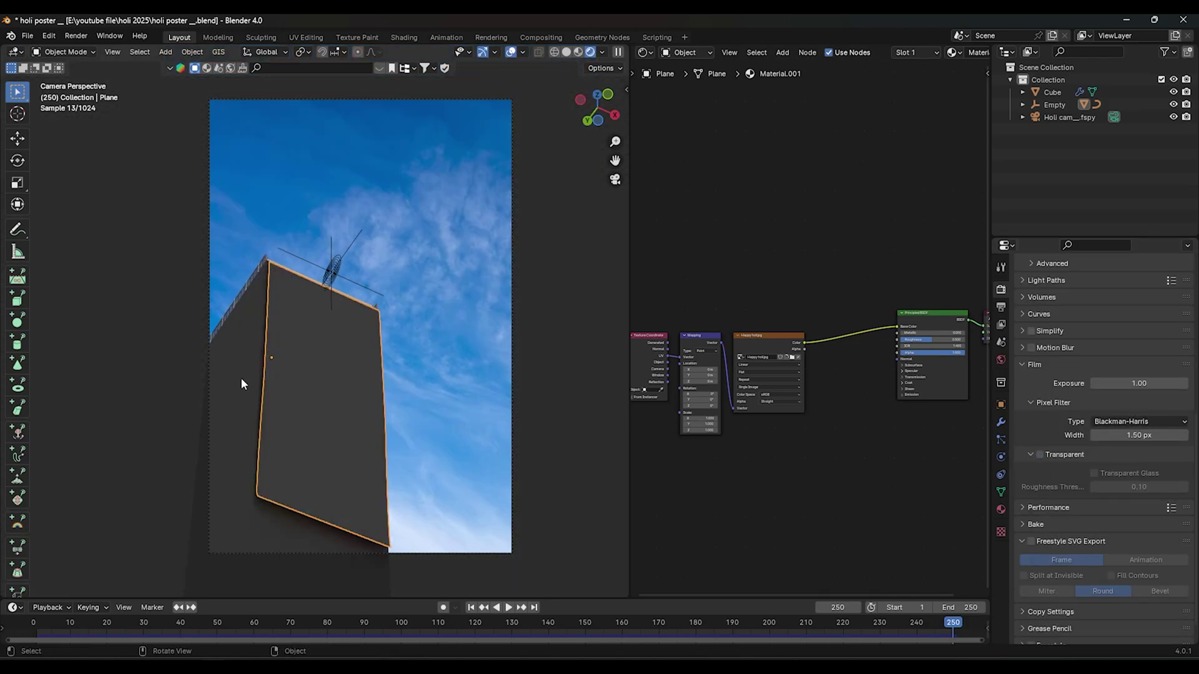
pyautogui.click(241, 377)
pyautogui.click(1040, 454)
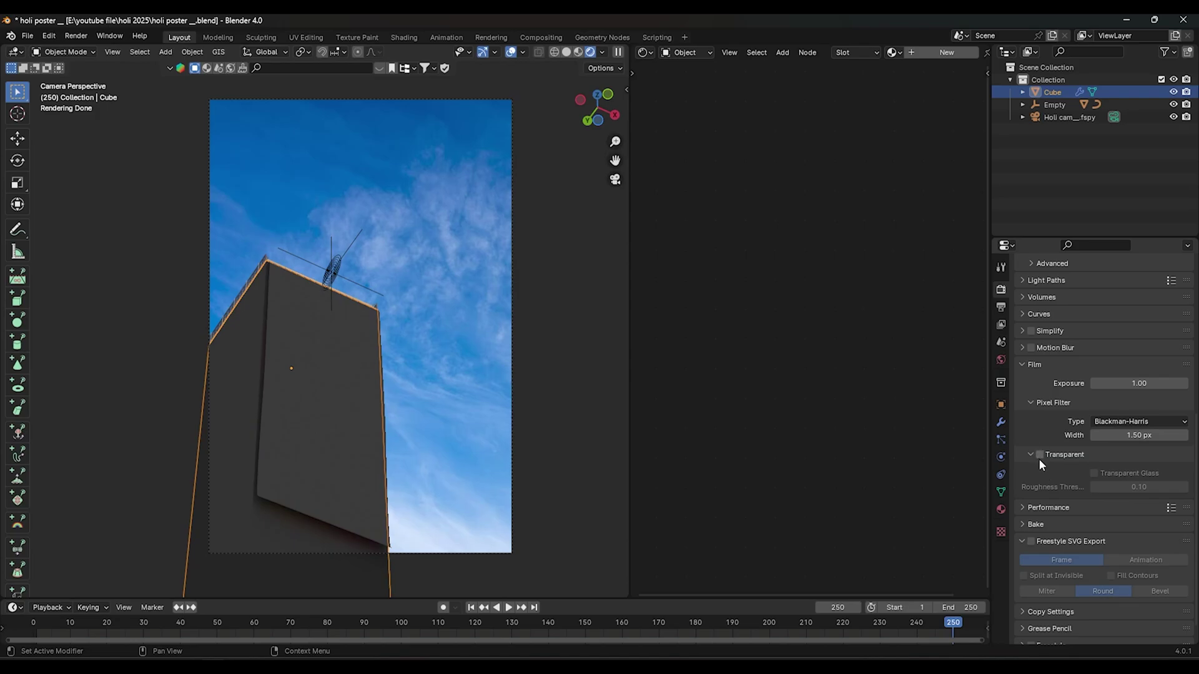
pyautogui.click(1040, 456)
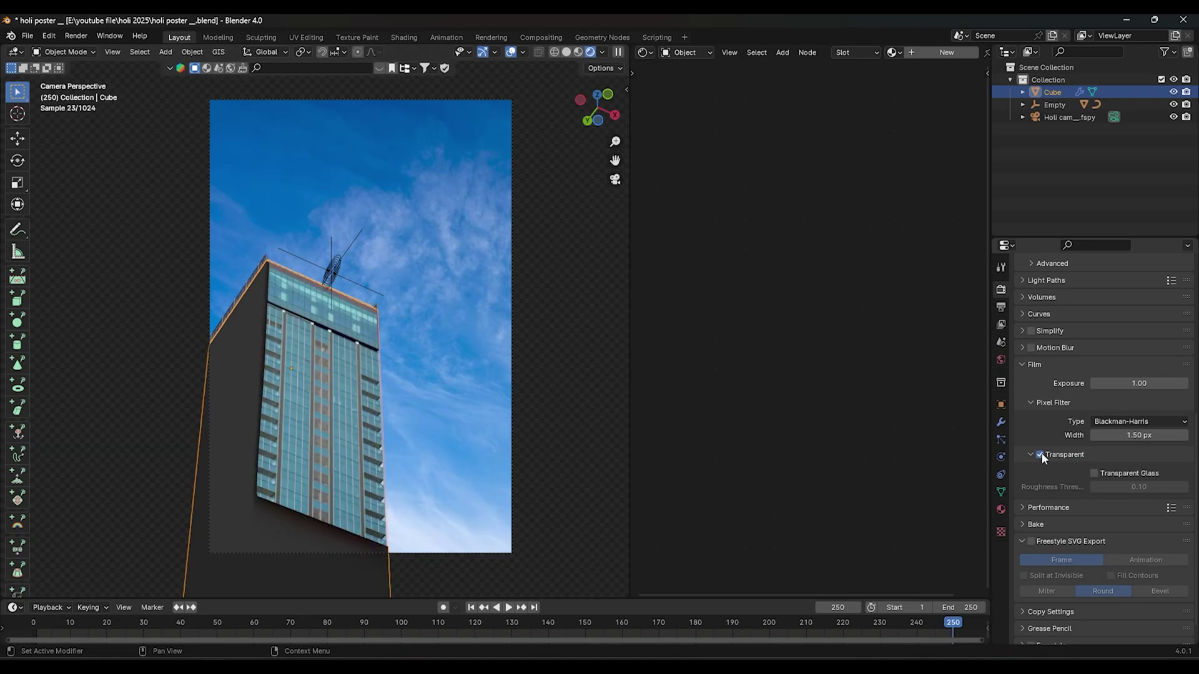
pyautogui.click(407, 448)
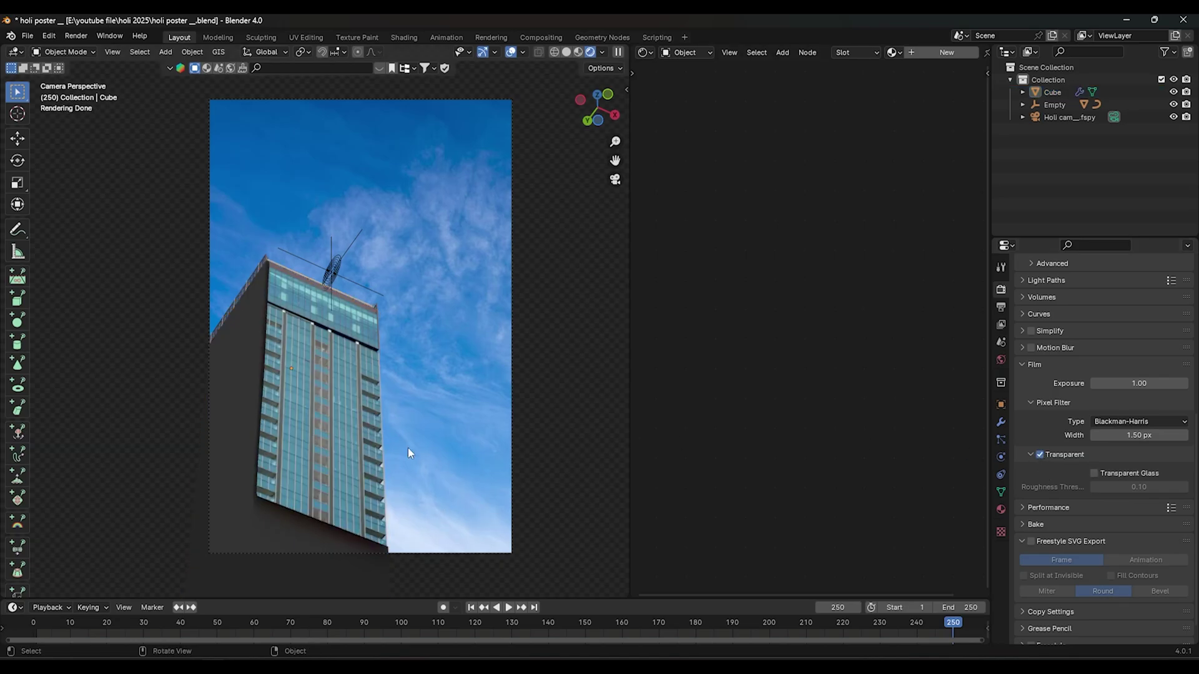
# Step: Move Shadow Catcher from the poster plane to the building cube
pyautogui.click(307, 440)
pyautogui.click(1001, 404)
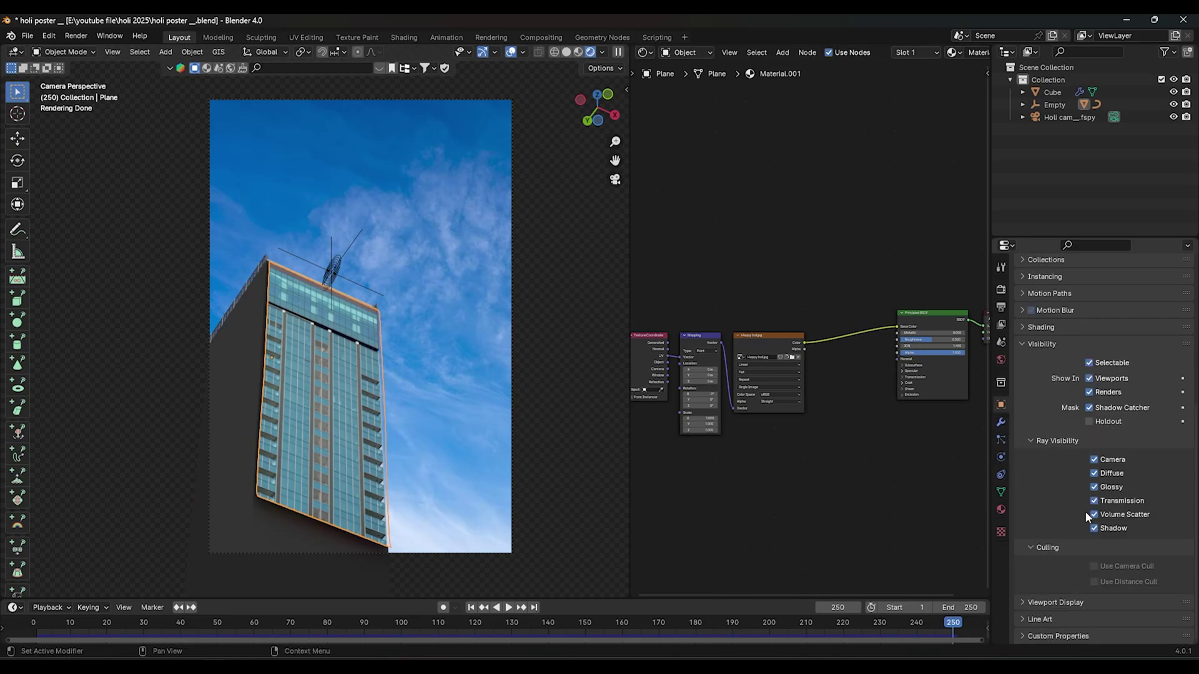
pyautogui.click(1090, 407)
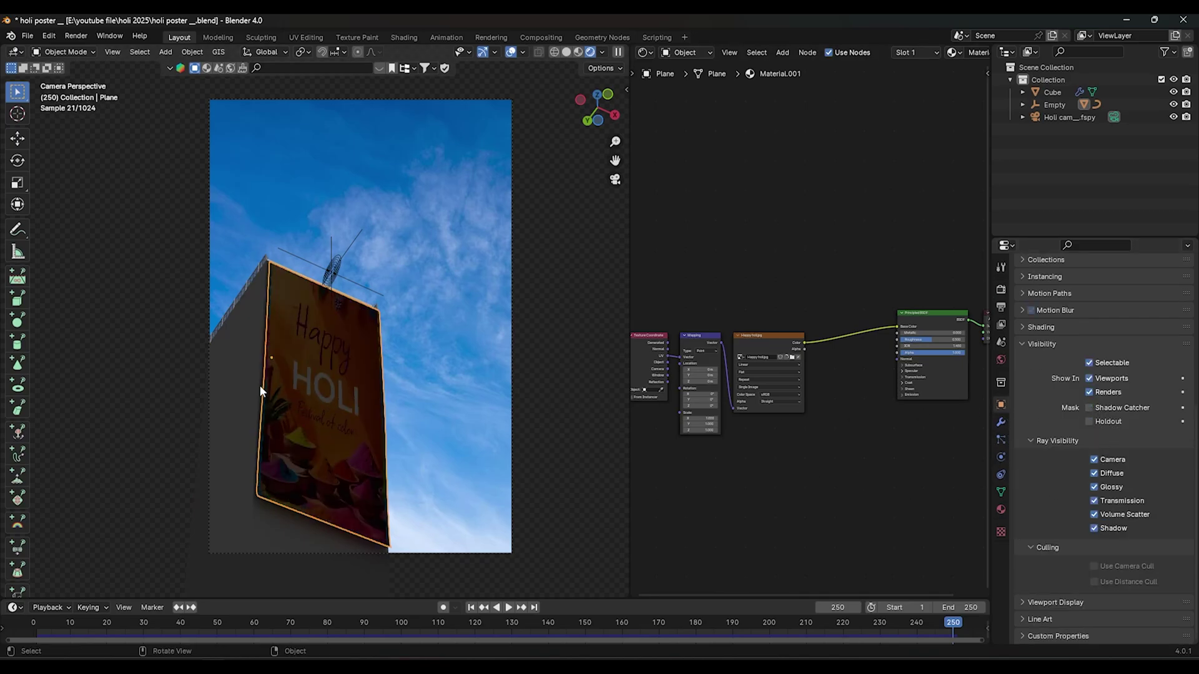
pyautogui.click(245, 365)
pyautogui.click(1089, 407)
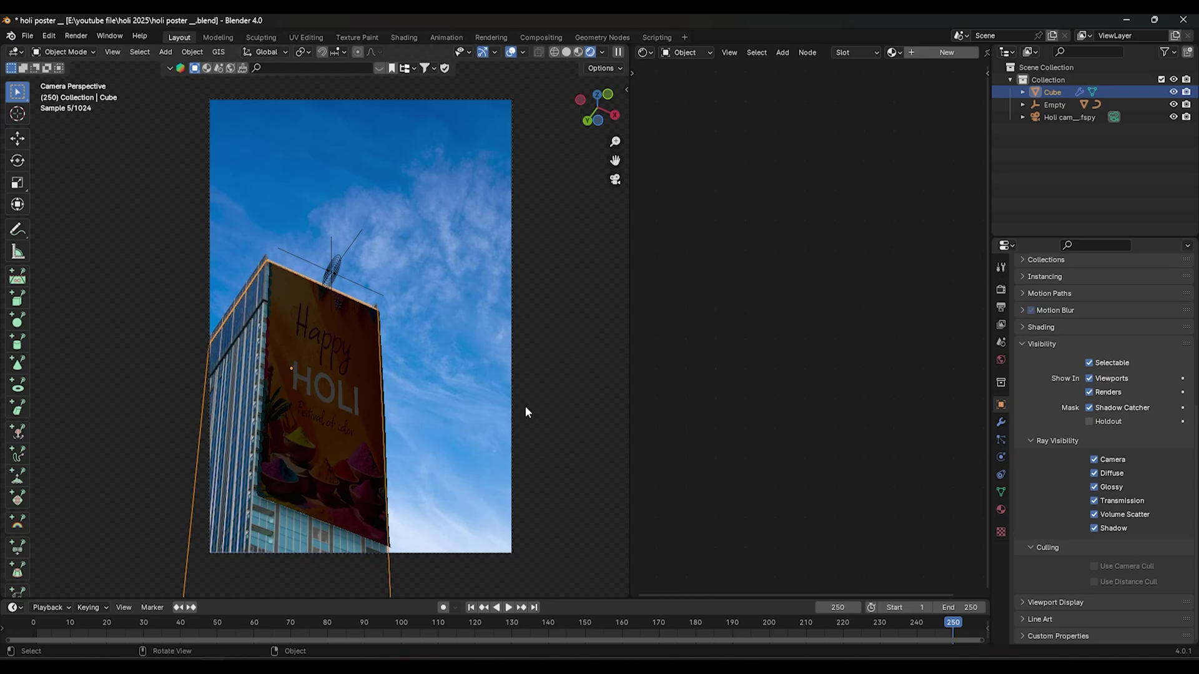
pyautogui.click(465, 372)
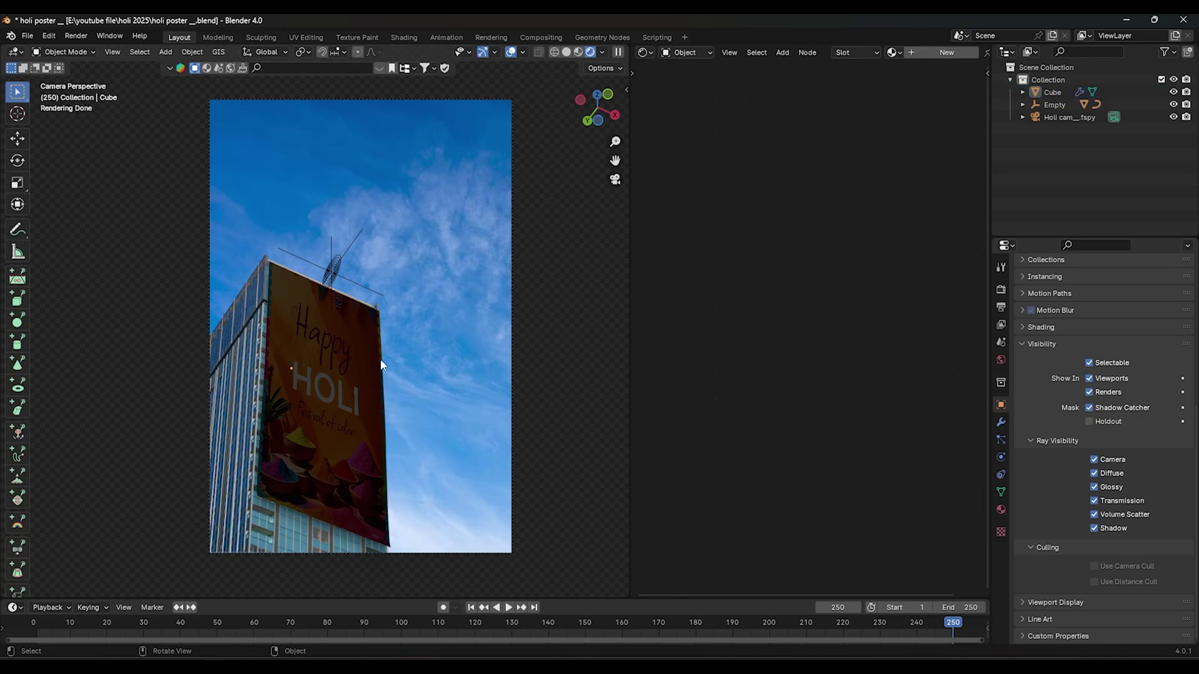
pyautogui.scroll(2, 398, 378)
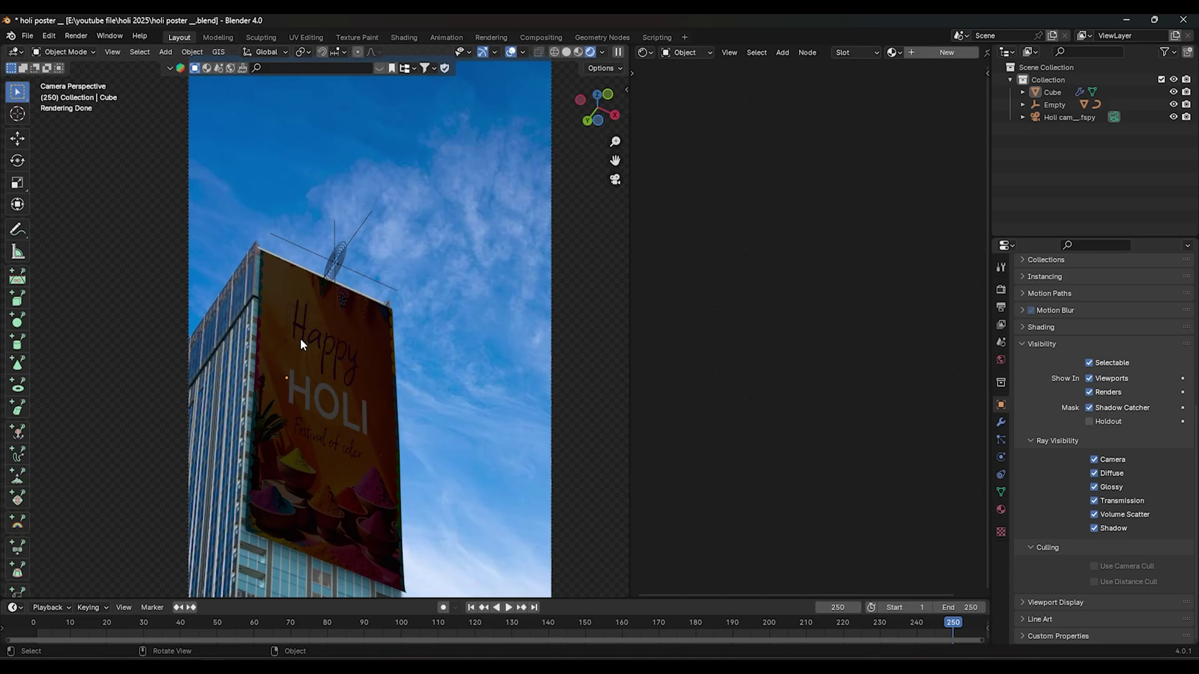
# Step: In the World shader, give the Background a city sky HDRI environment texture via Ctrl+T
pyautogui.keyDown('shift'); pyautogui.moveTo(456, 364); pyautogui.dragTo(437, 359, button='middle'); pyautogui.keyUp('shift')
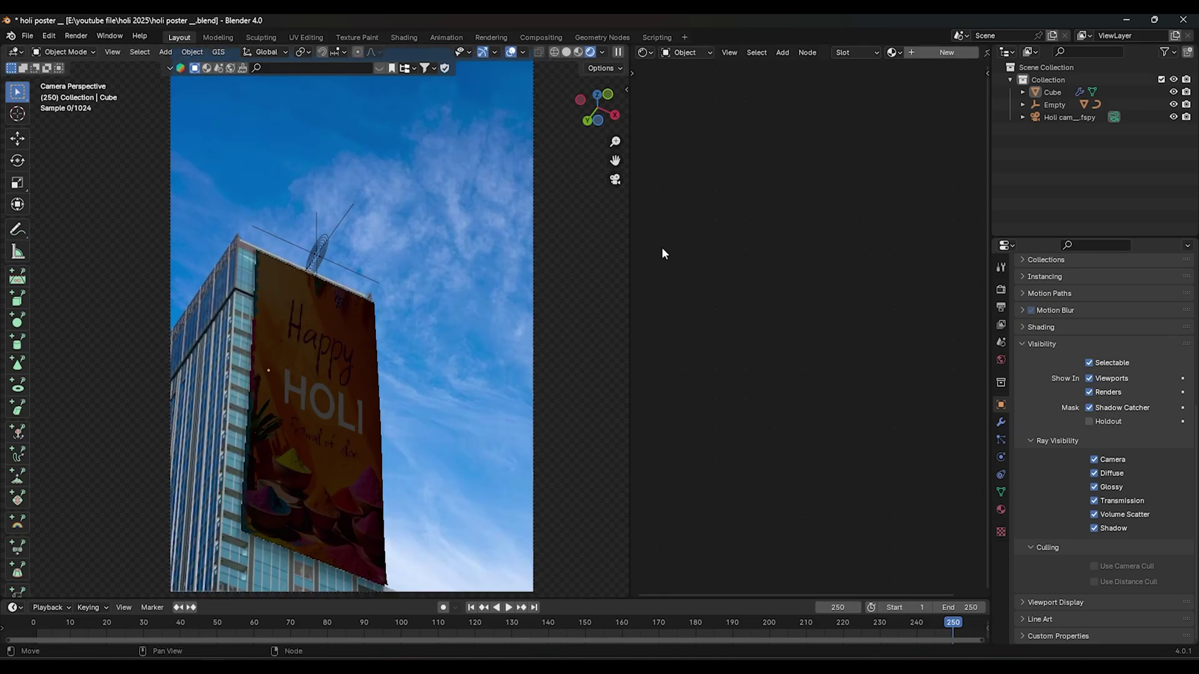
pyautogui.click(686, 53)
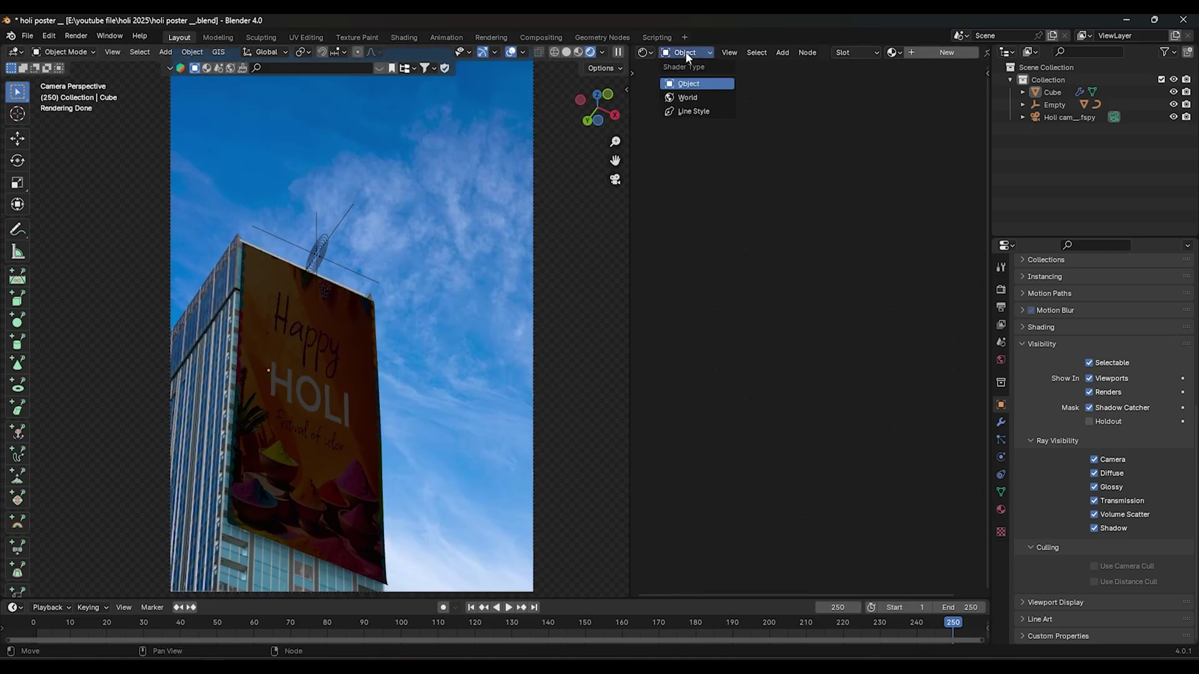
pyautogui.click(686, 99)
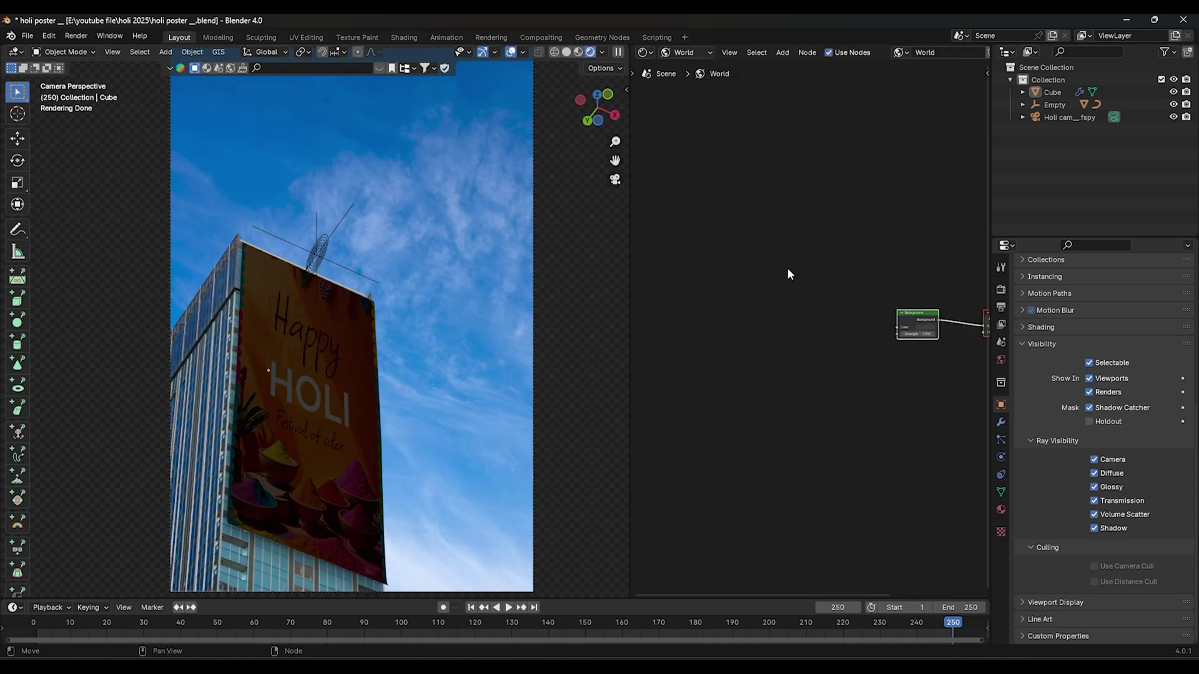
pyautogui.scroll(3, 818, 388)
pyautogui.click(820, 351)
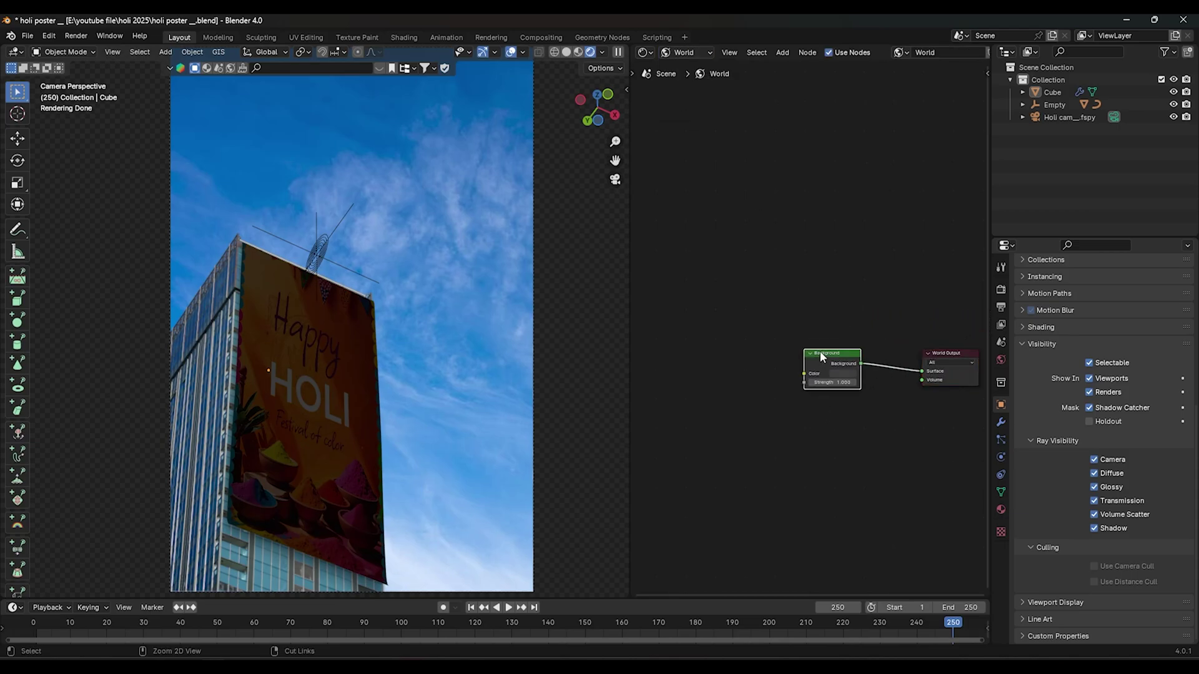
pyautogui.hotkey('ctrl', 't')
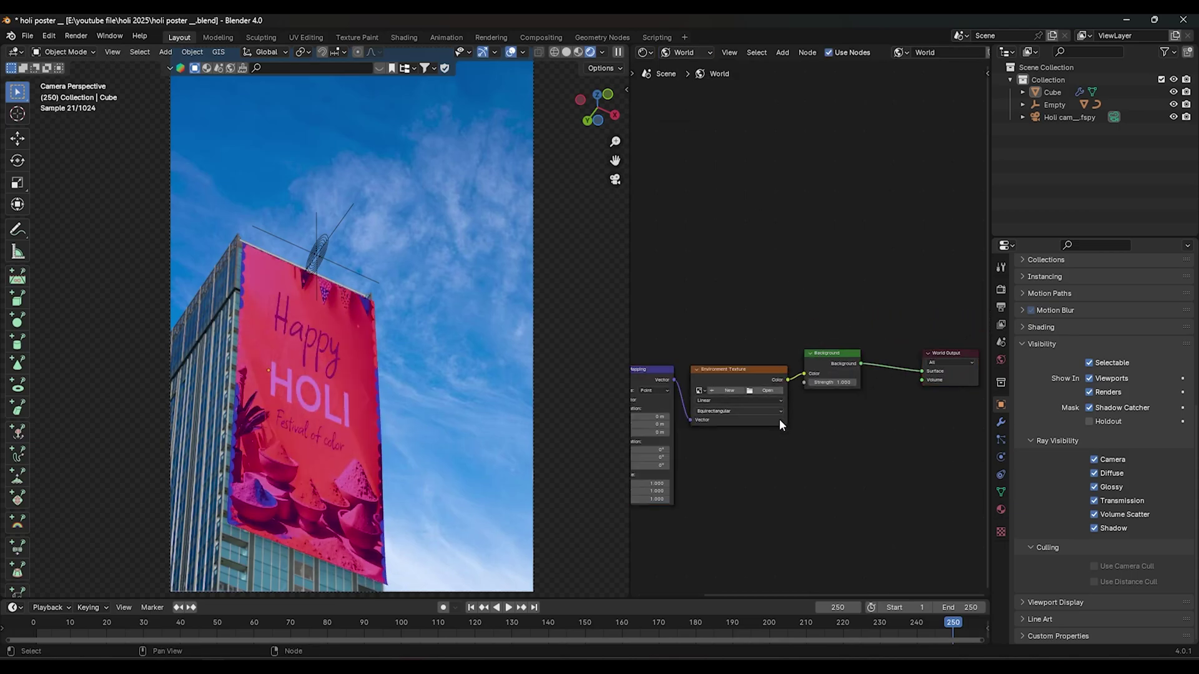
pyautogui.scroll(2, 823, 458)
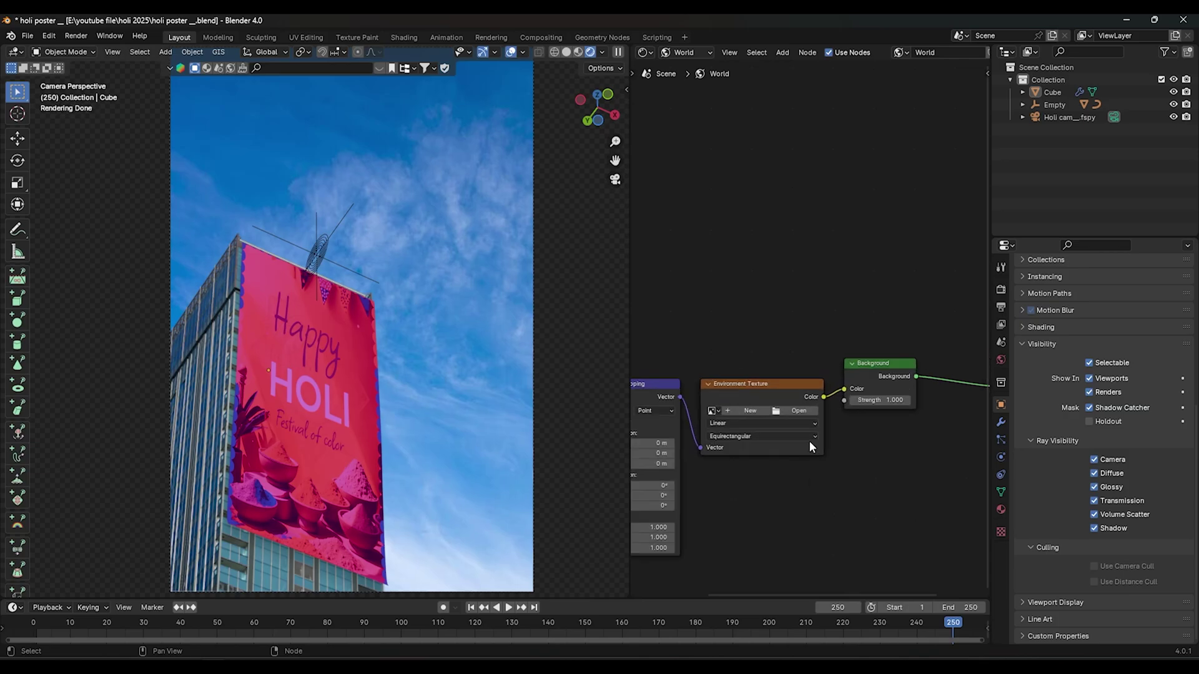
pyautogui.click(803, 410)
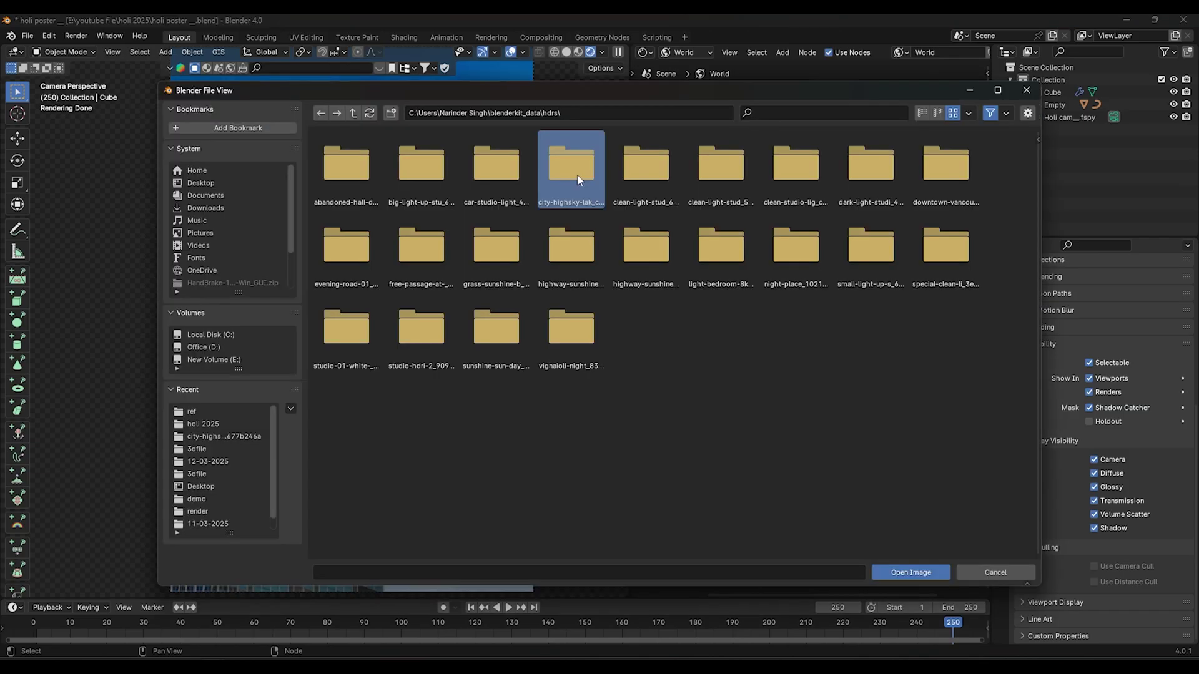
pyautogui.doubleClick(577, 175)
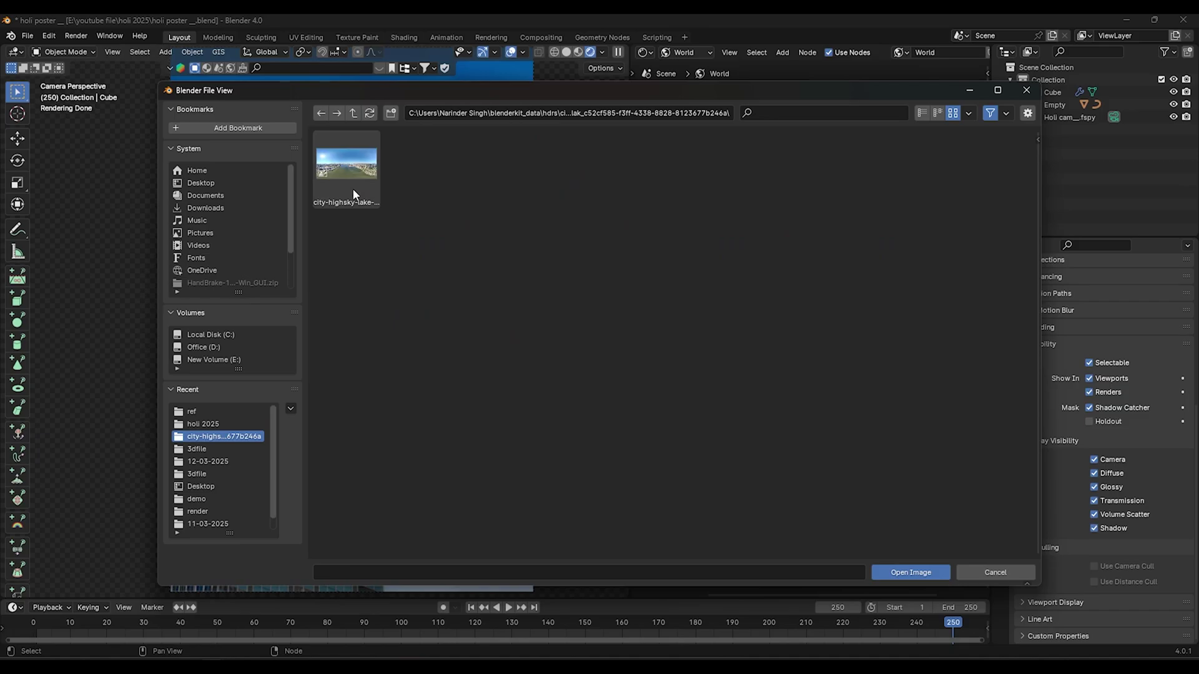
pyautogui.click(353, 188)
pyautogui.click(911, 573)
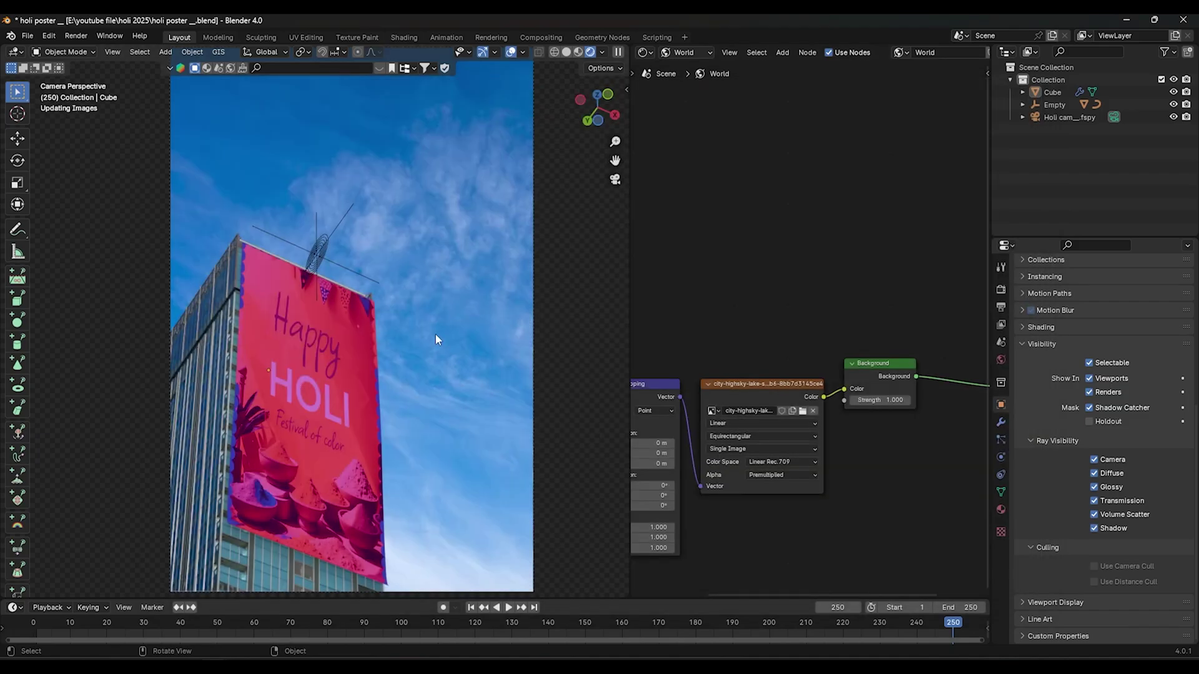
# Step: Insert a Mix Color node between the environment texture and the Background
pyautogui.scroll(-2, 766, 358)
pyautogui.moveTo(729, 346); pyautogui.dragTo(814, 331, button='middle')
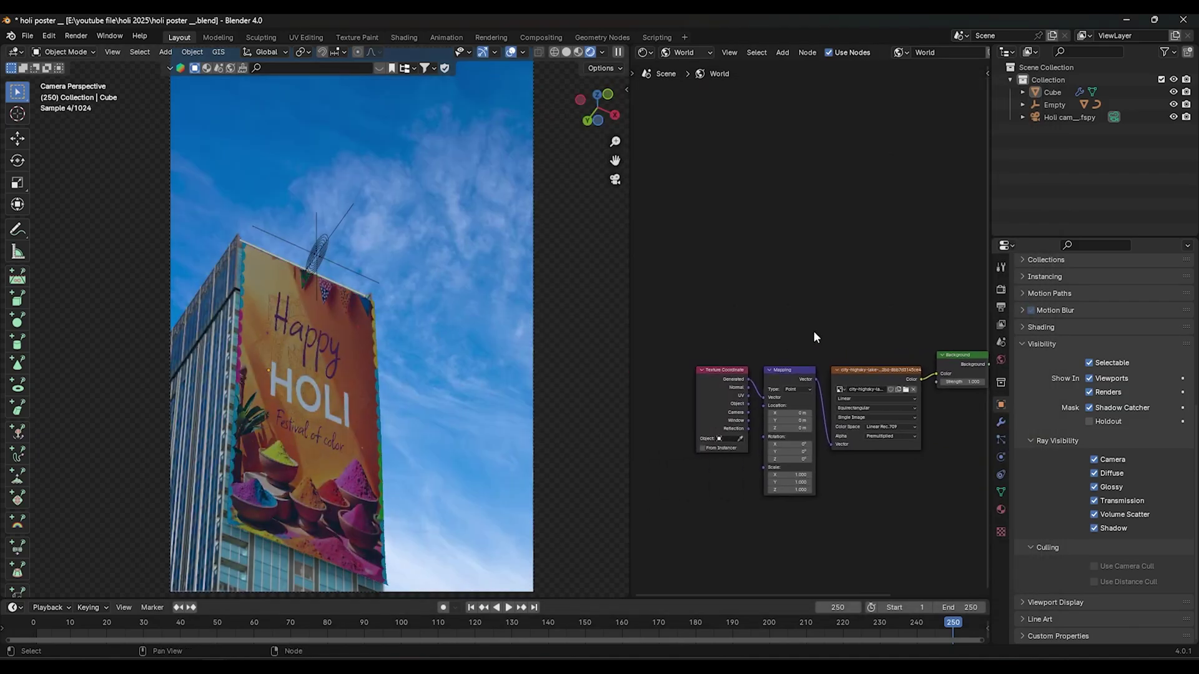
pyautogui.scroll(-1, 814, 331)
pyautogui.moveTo(851, 329); pyautogui.dragTo(812, 381)
pyautogui.scroll(2, 764, 373)
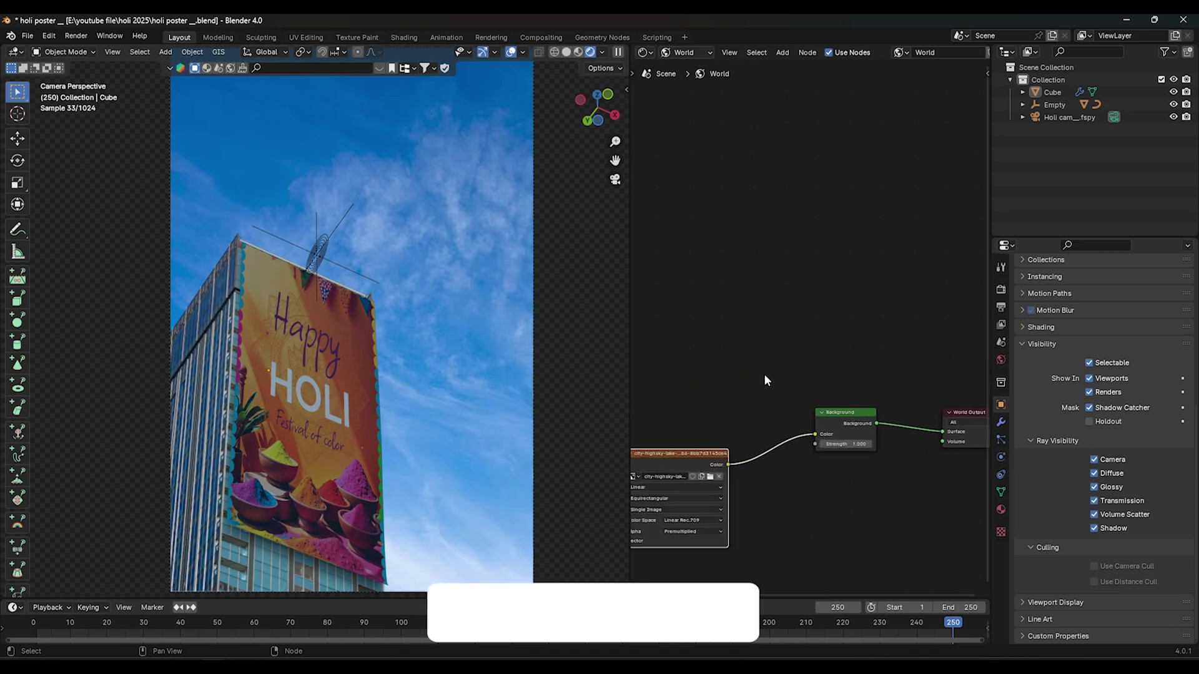
pyautogui.hotkey('shift', 'a')
pyautogui.write('m')
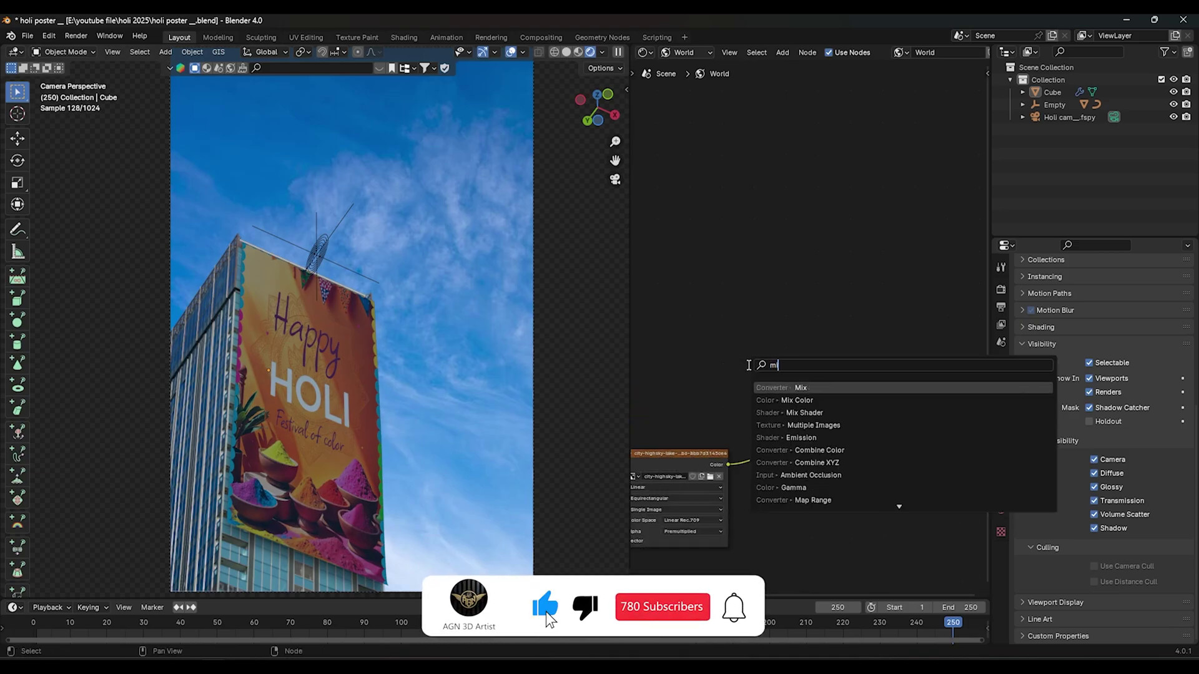
pyautogui.write('i')
pyautogui.click(802, 400)
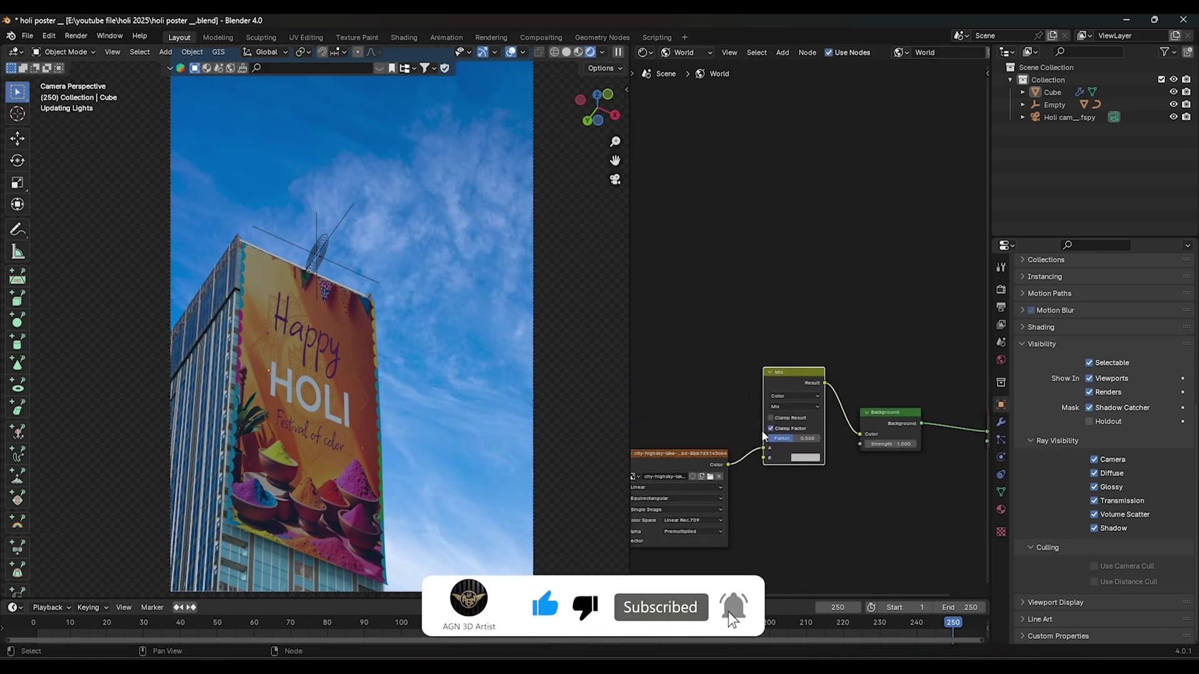
pyautogui.click(761, 449)
pyautogui.scroll(1, 728, 396)
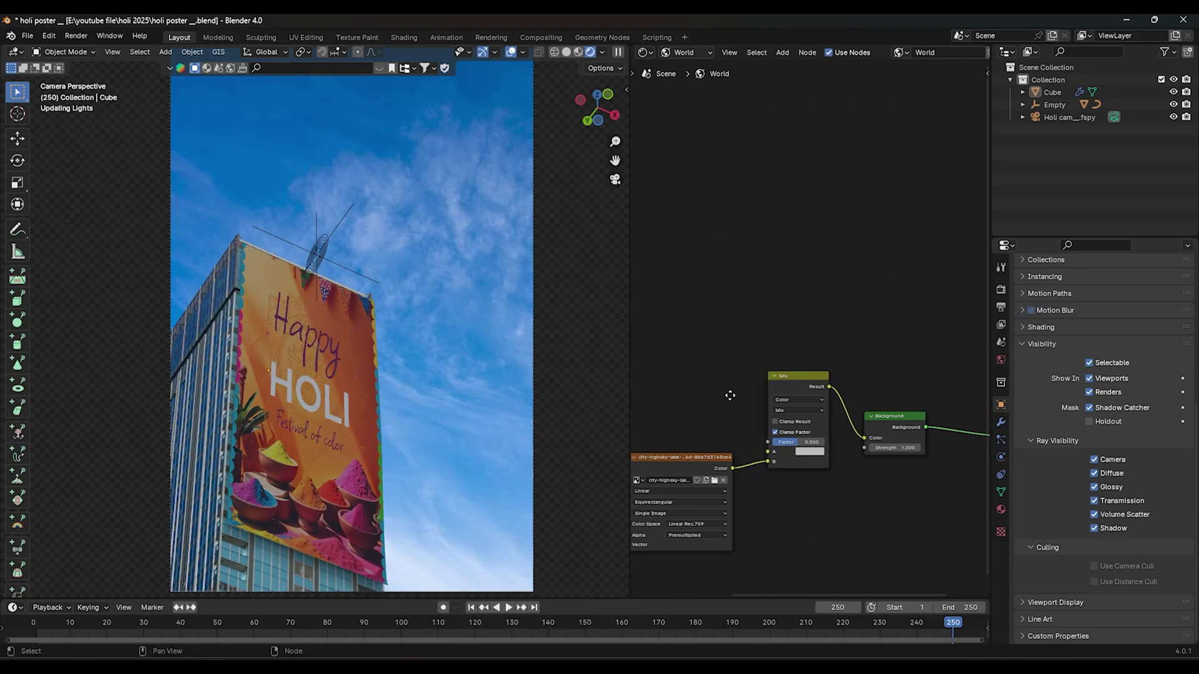
pyautogui.moveTo(729, 396); pyautogui.dragTo(782, 411, button='middle')
# Step: Add a Sky Texture node and connect its Color to Mix input A
pyautogui.hotkey('shift', 'a')
pyautogui.write('s')
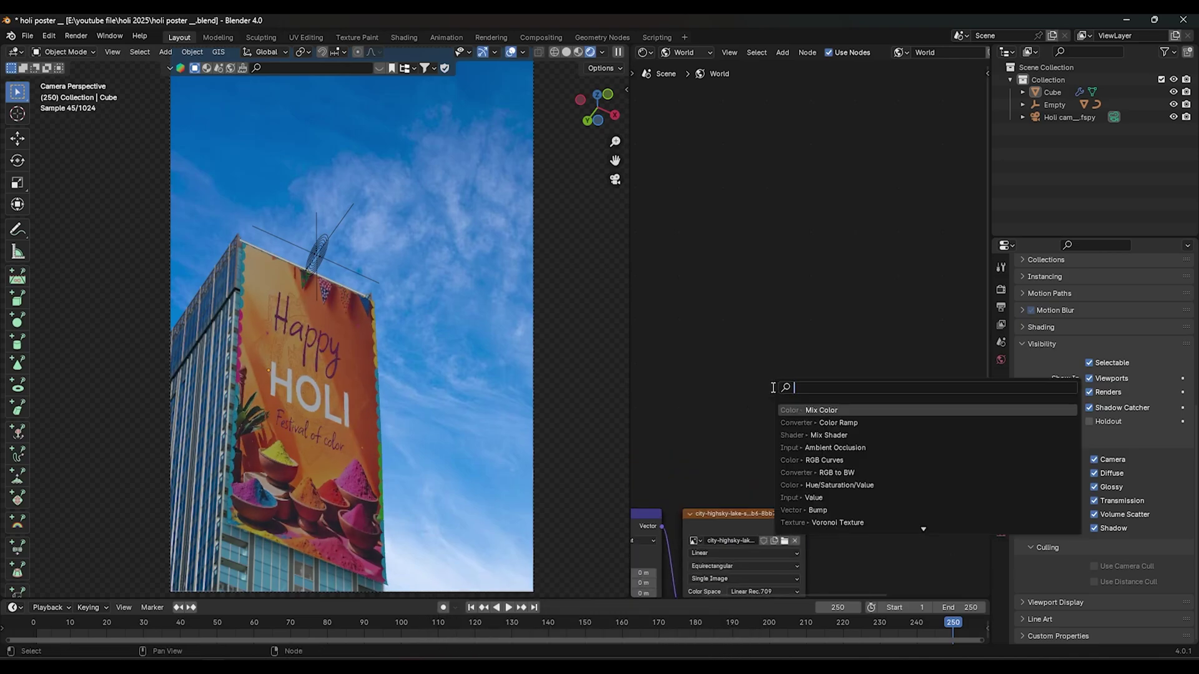
pyautogui.write('ky')
pyautogui.click(831, 411)
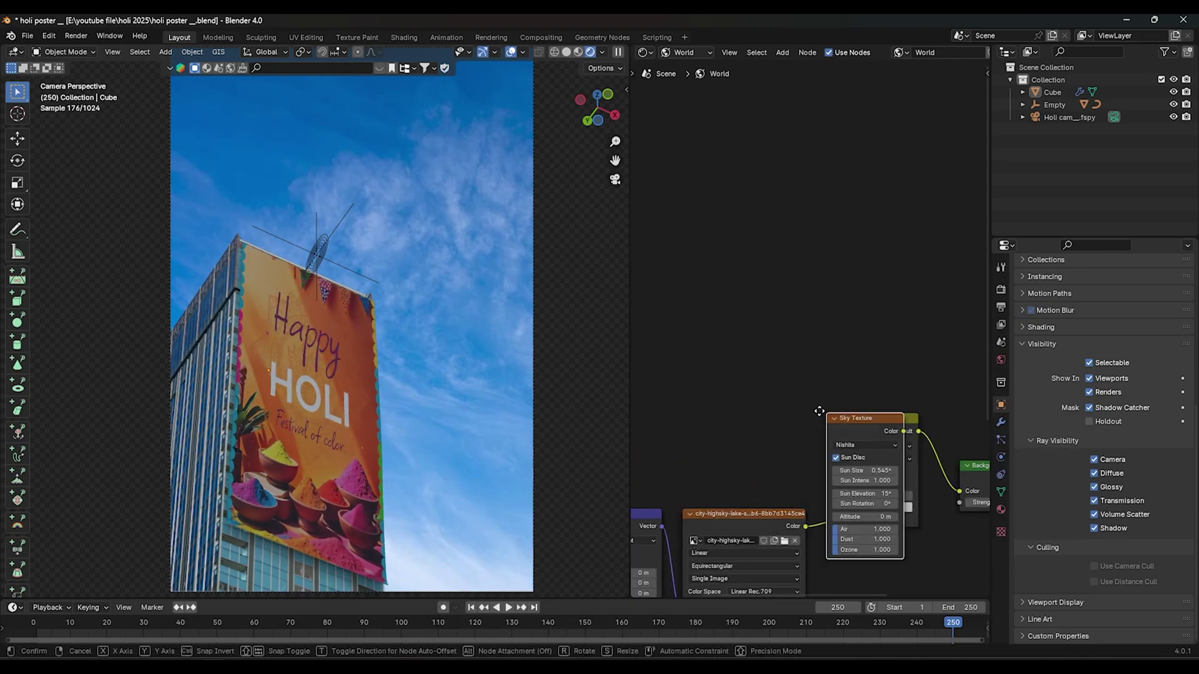
pyautogui.click(769, 346)
pyautogui.moveTo(754, 340); pyautogui.dragTo(847, 507)
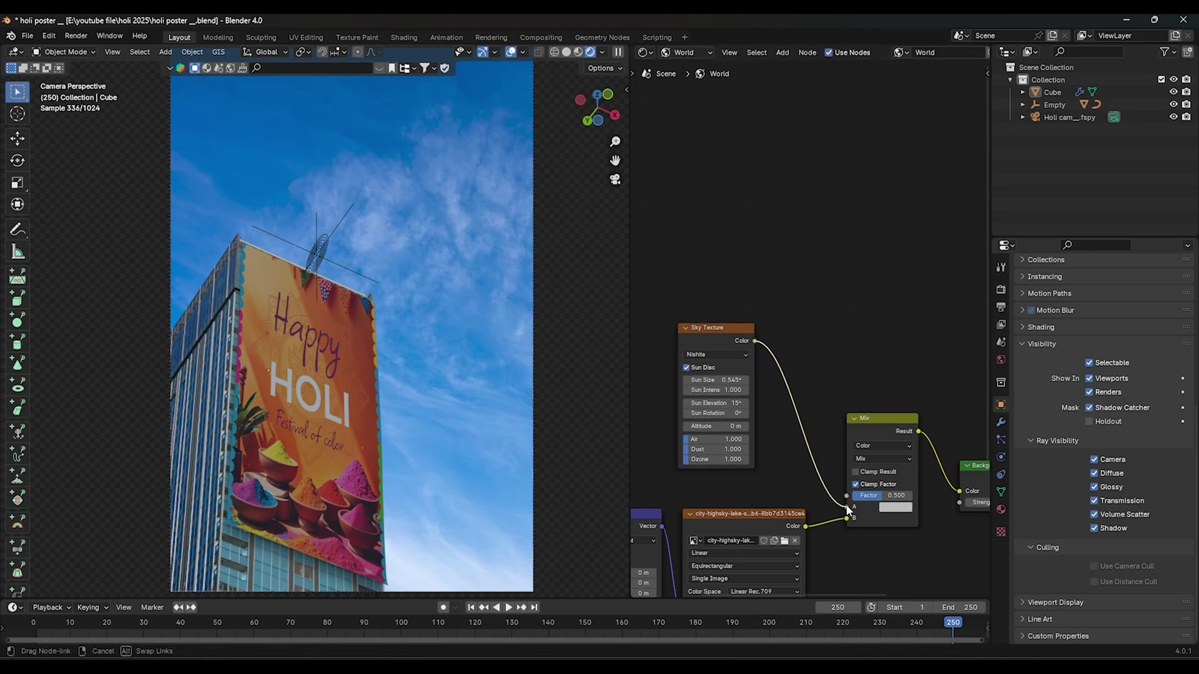
# Step: Try several sun elevations on the Sky Texture, settling on 180° elevation and 40° rotation
pyautogui.scroll(2, 771, 434)
pyautogui.moveTo(737, 437); pyautogui.dragTo(799, 410, button='middle')
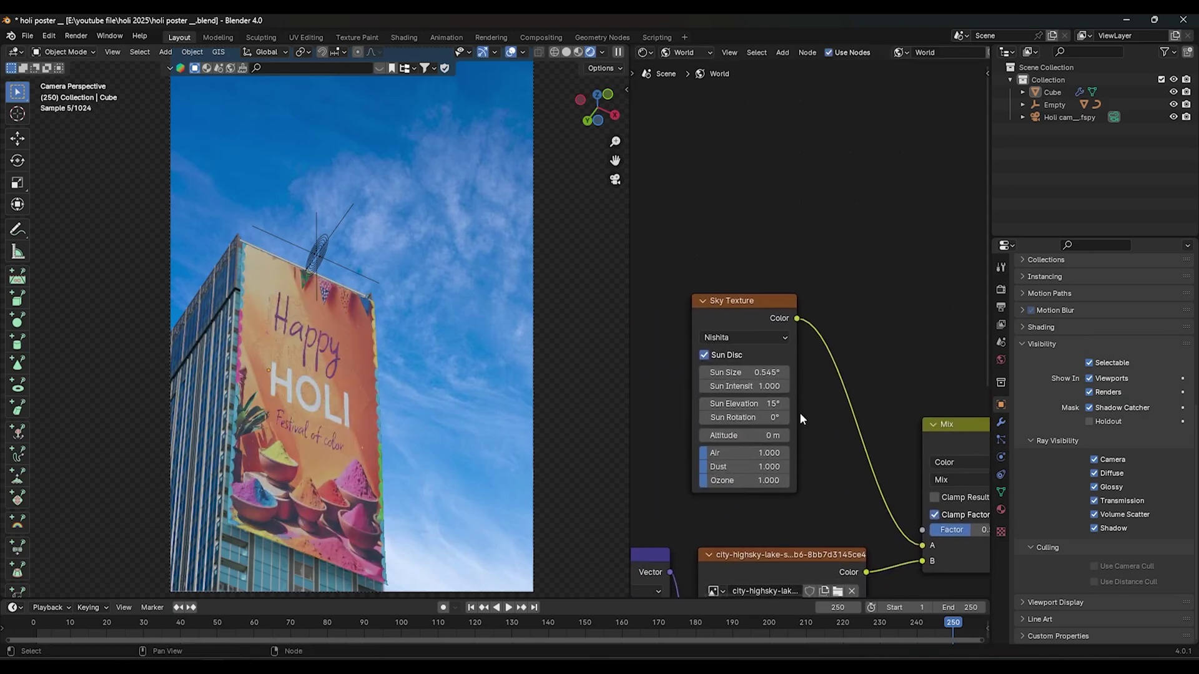
pyautogui.doubleClick(757, 404)
pyautogui.write('180')
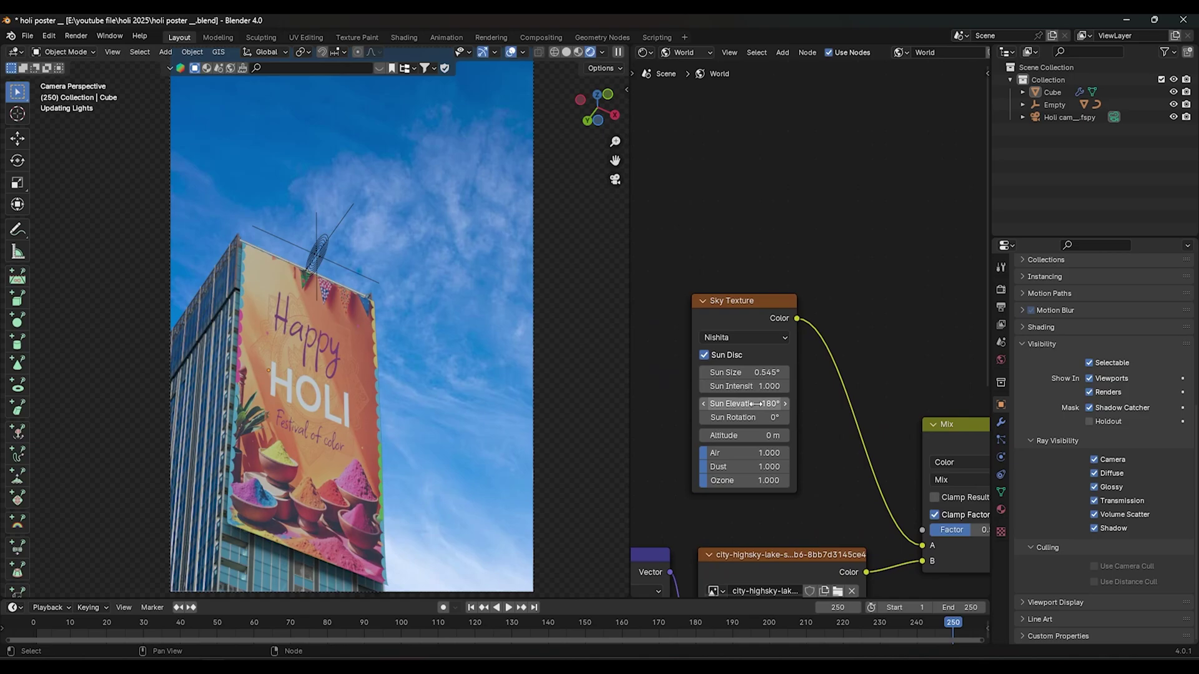
pyautogui.press('Return')
pyautogui.scroll(-1, 383, 407)
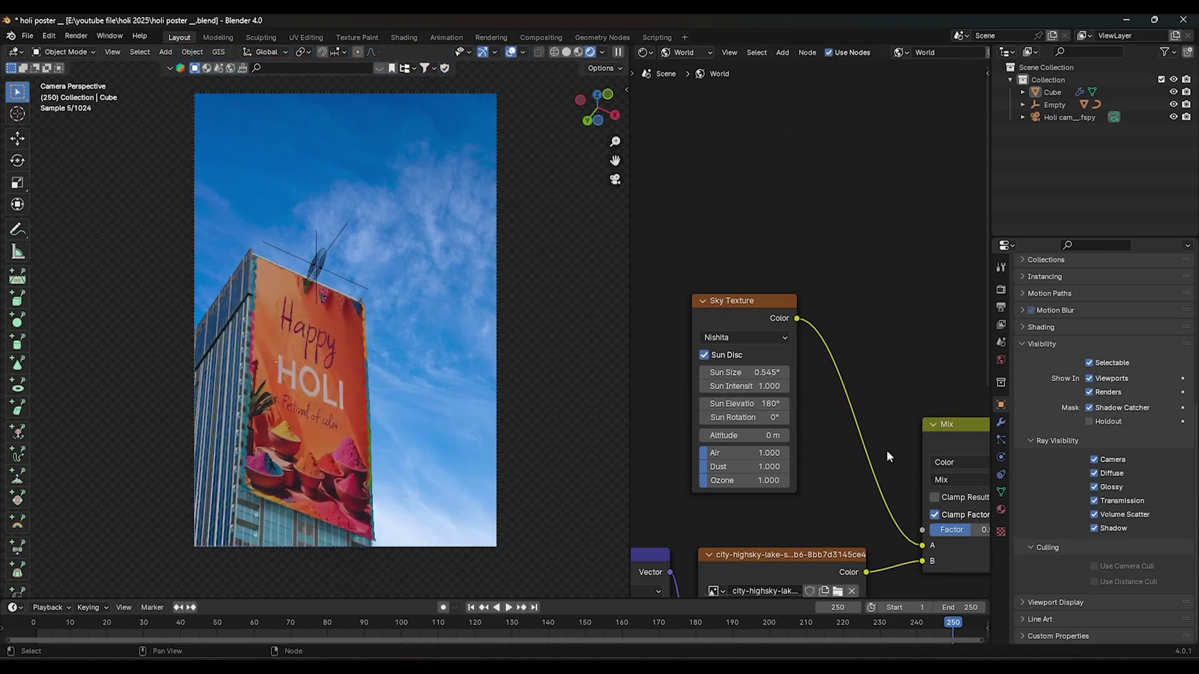
pyautogui.doubleClick(769, 419)
pyautogui.write('40')
pyautogui.press('Return')
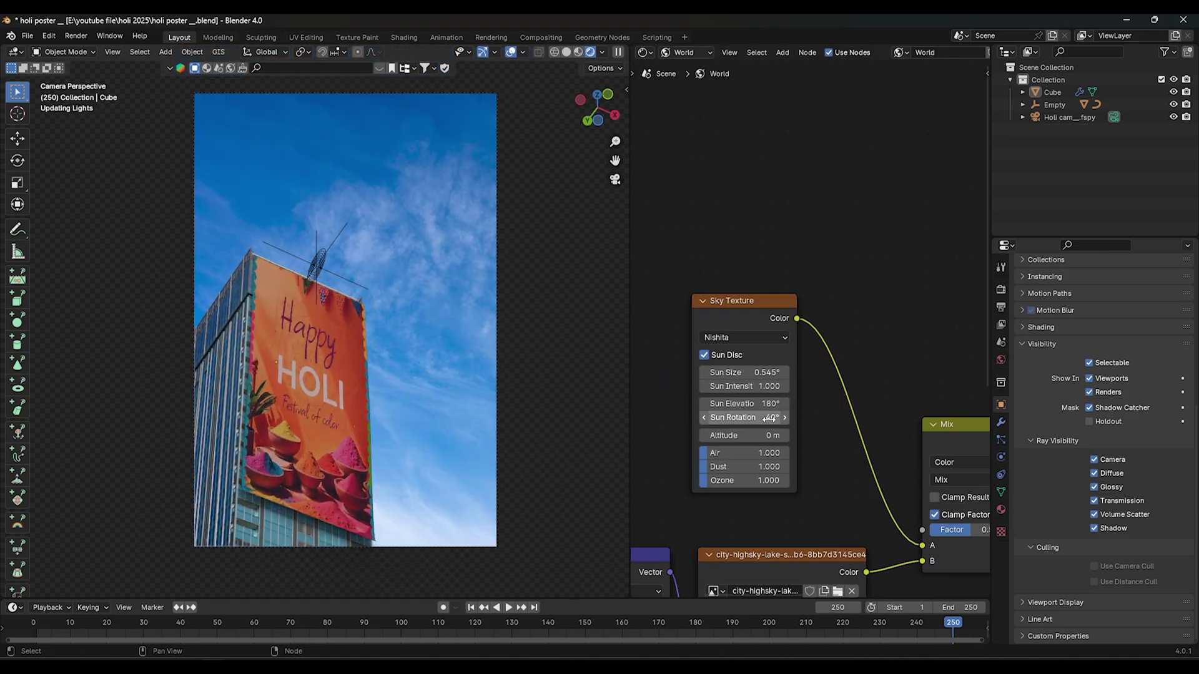
pyautogui.doubleClick(763, 404)
pyautogui.write('1')
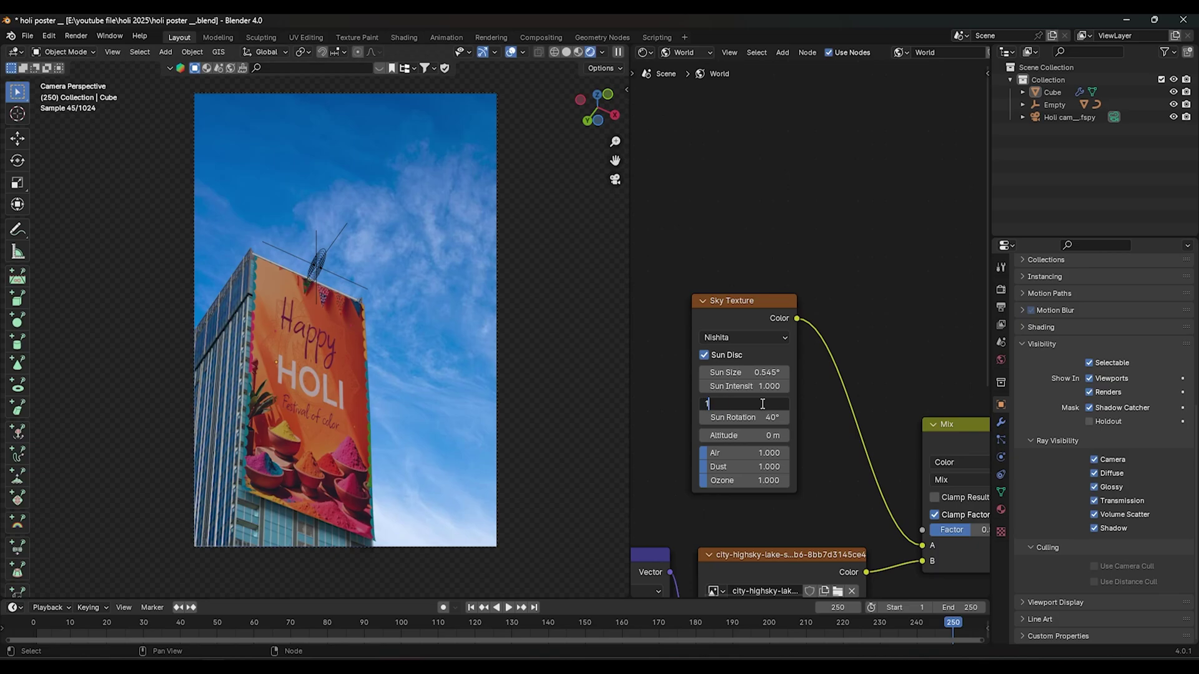
pyautogui.write('20')
pyautogui.press('Return')
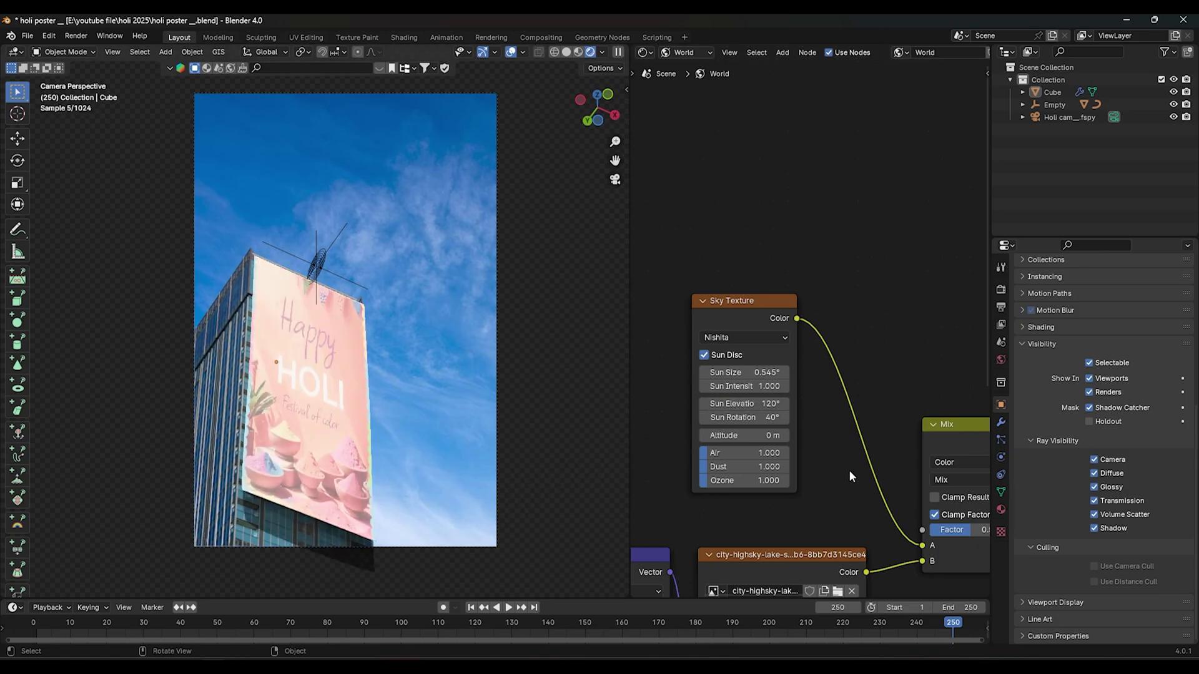
pyautogui.doubleClick(768, 404)
pyautogui.write('150')
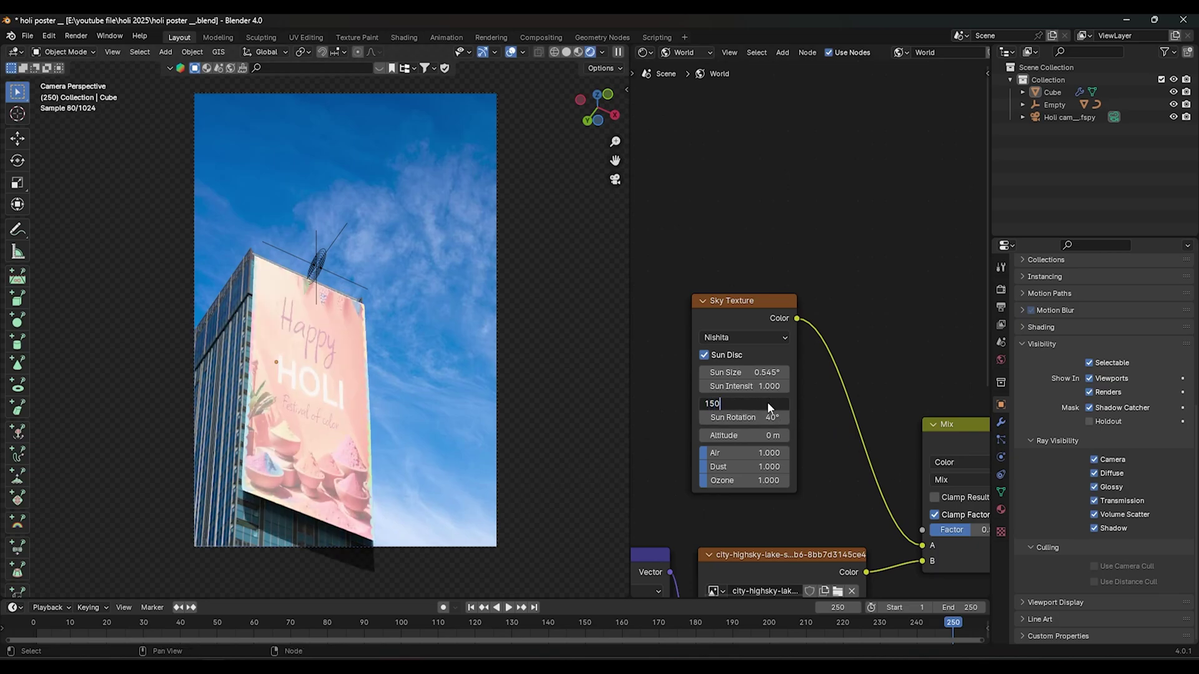
pyautogui.press('Return')
pyautogui.doubleClick(734, 406)
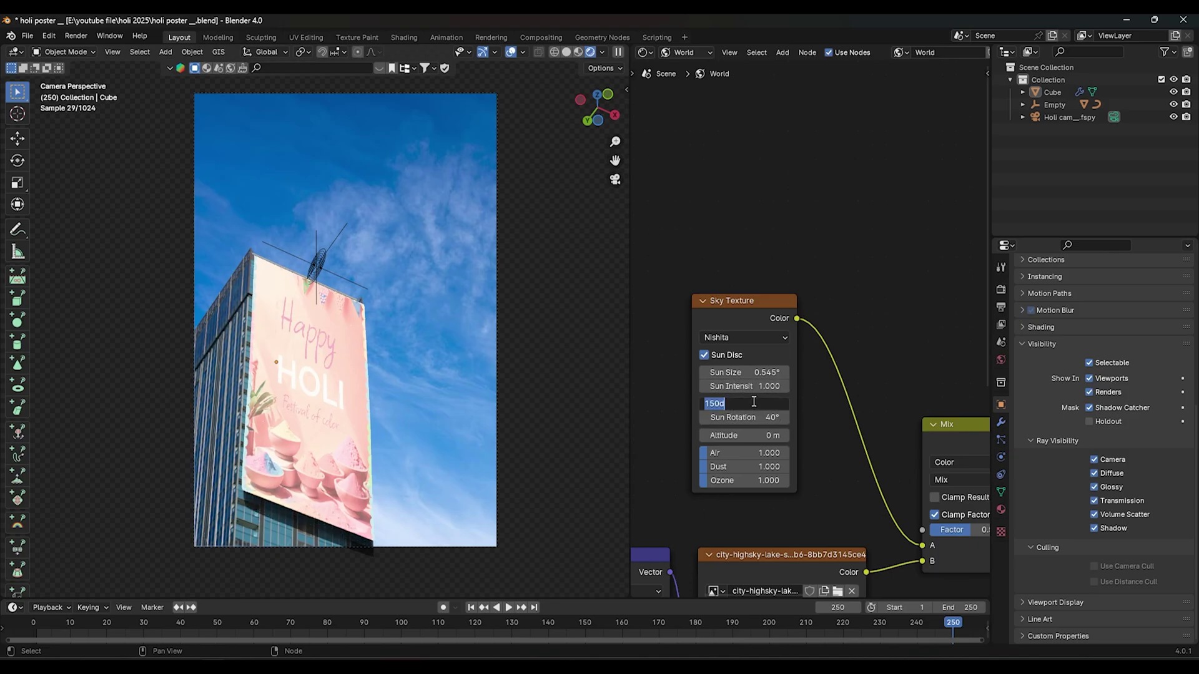
pyautogui.write('180')
pyautogui.press('Return')
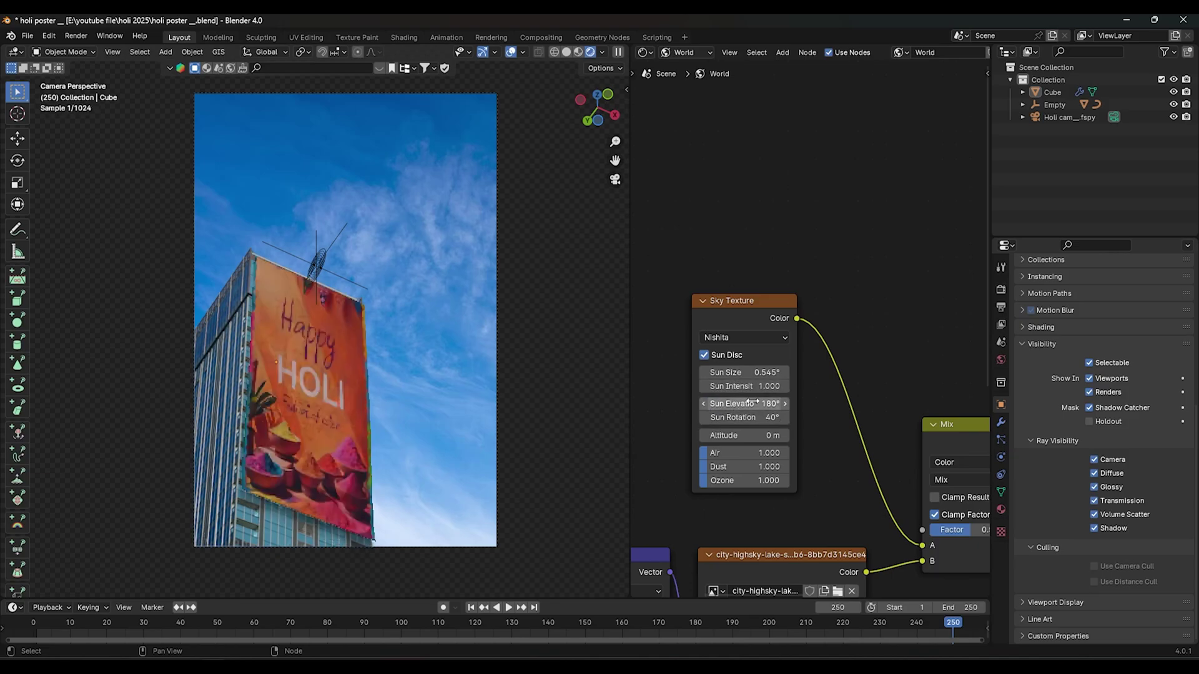
pyautogui.doubleClick(759, 404)
pyautogui.write('7')
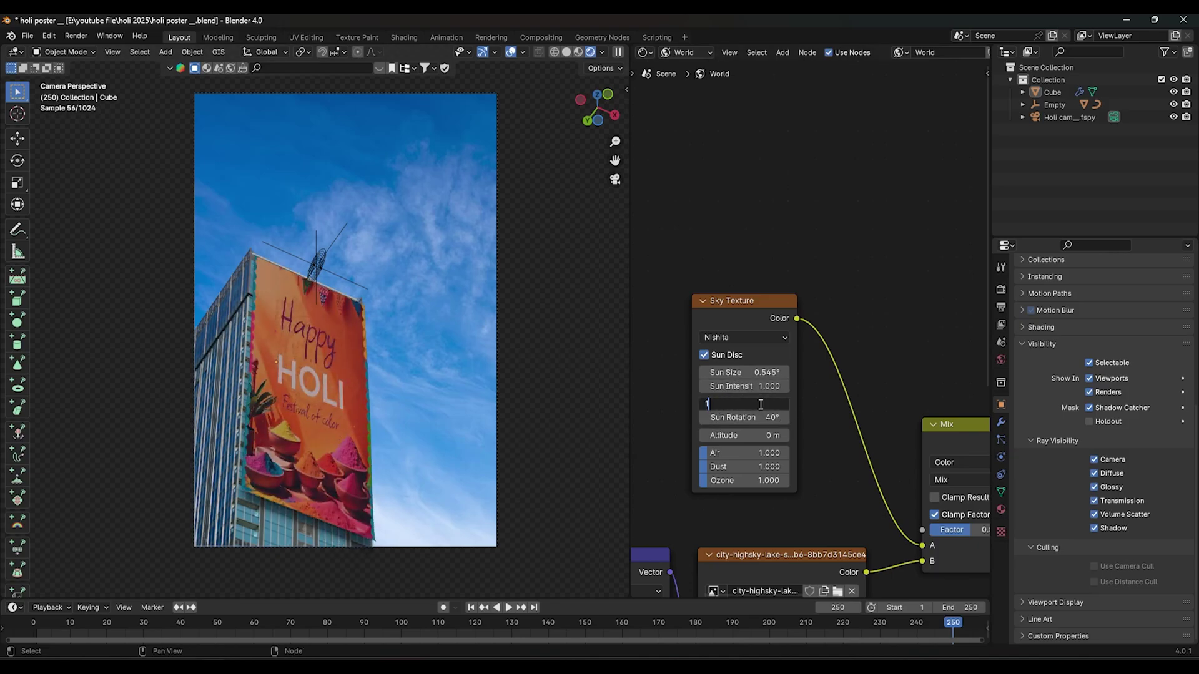
pyautogui.write('0')
pyautogui.press('Return')
pyautogui.doubleClick(760, 404)
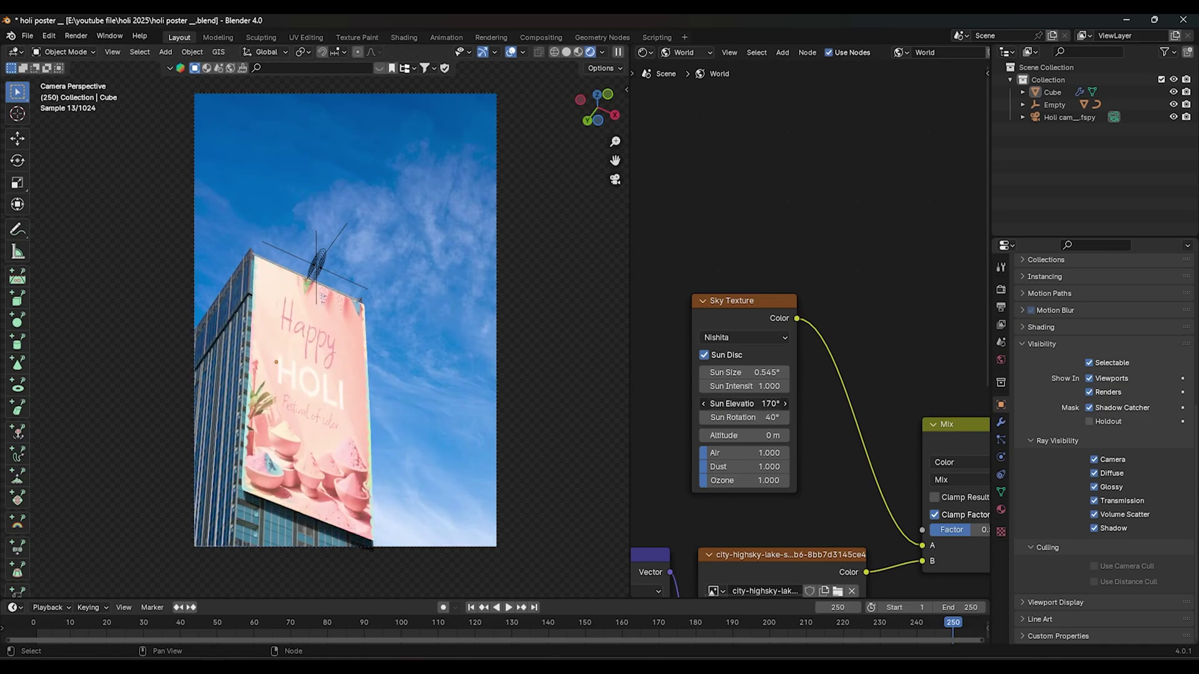
pyautogui.write('180')
pyautogui.press('Return')
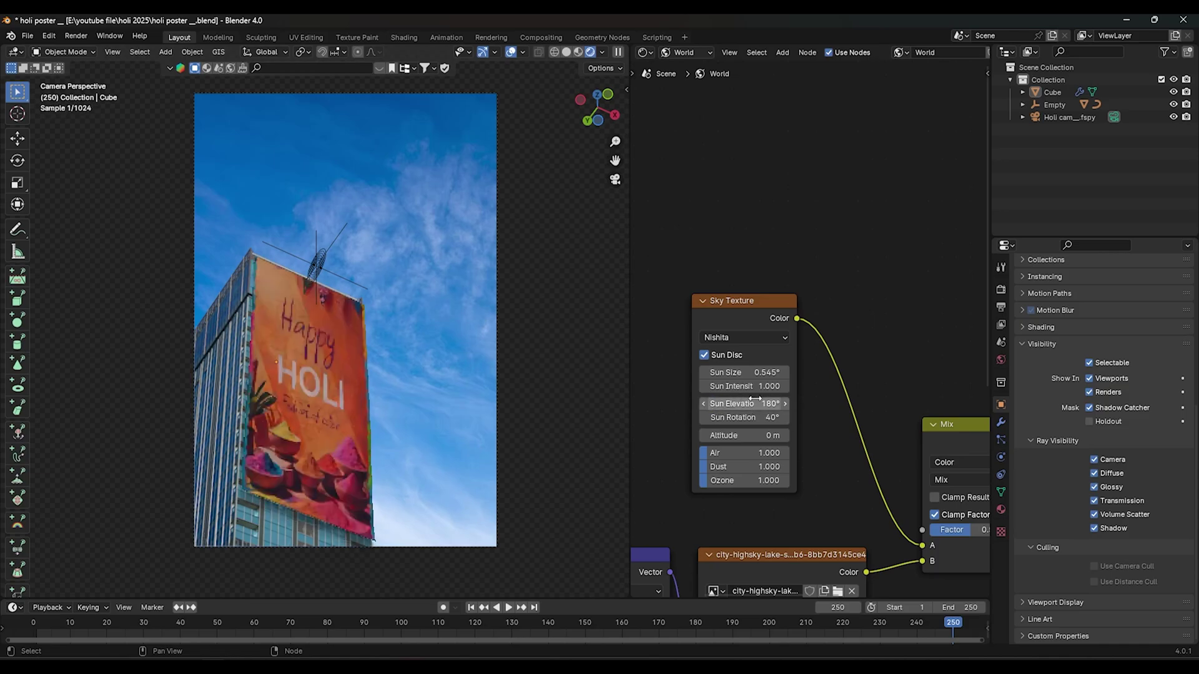
# Step: Set the sun size to 4° after trying 10°, then save the project
pyautogui.doubleClick(770, 372)
pyautogui.write('10')
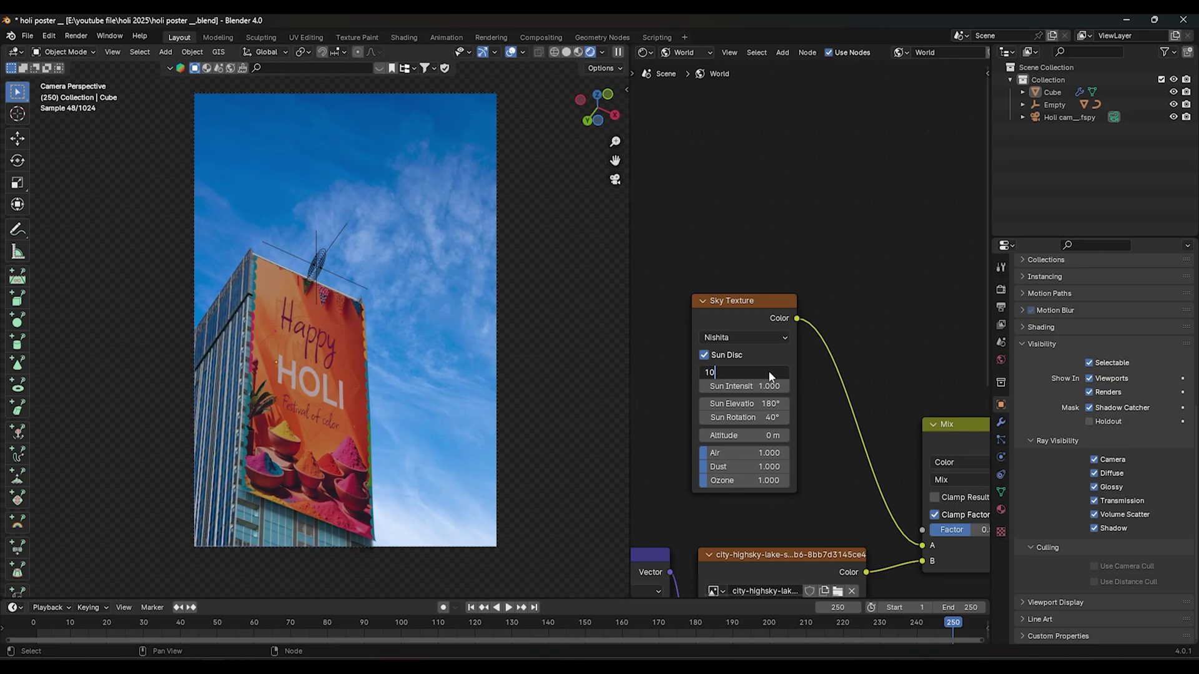
pyautogui.press('Return')
pyautogui.doubleClick(763, 372)
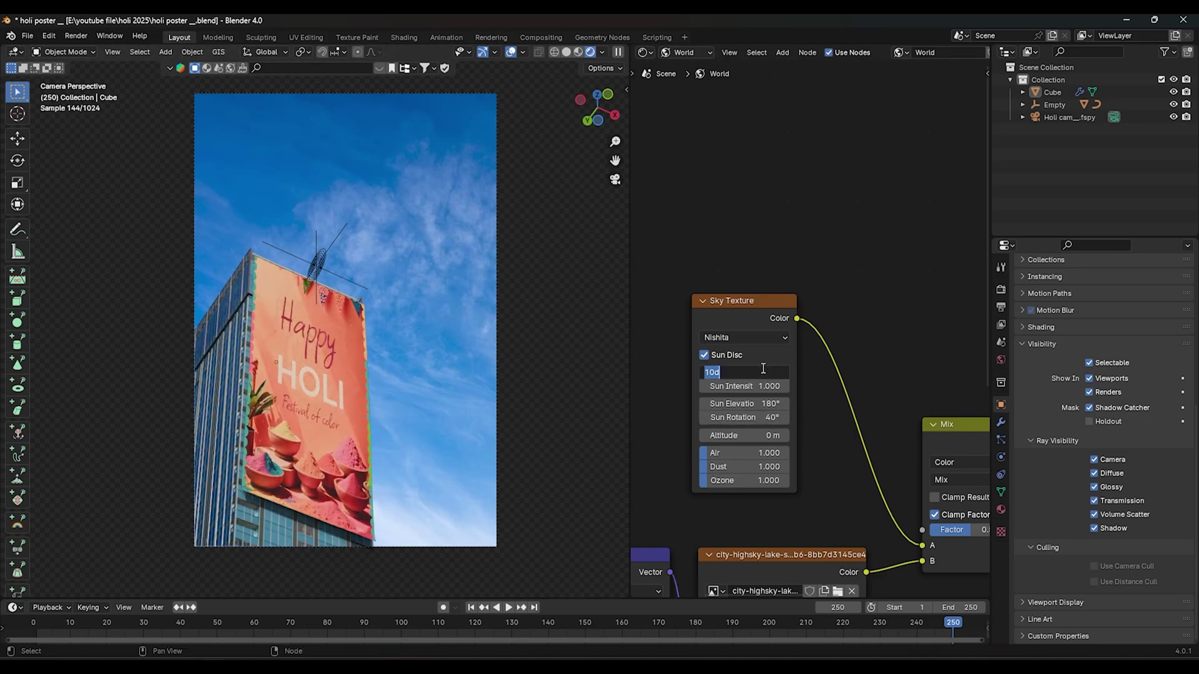
pyautogui.write('4')
pyautogui.press('Return')
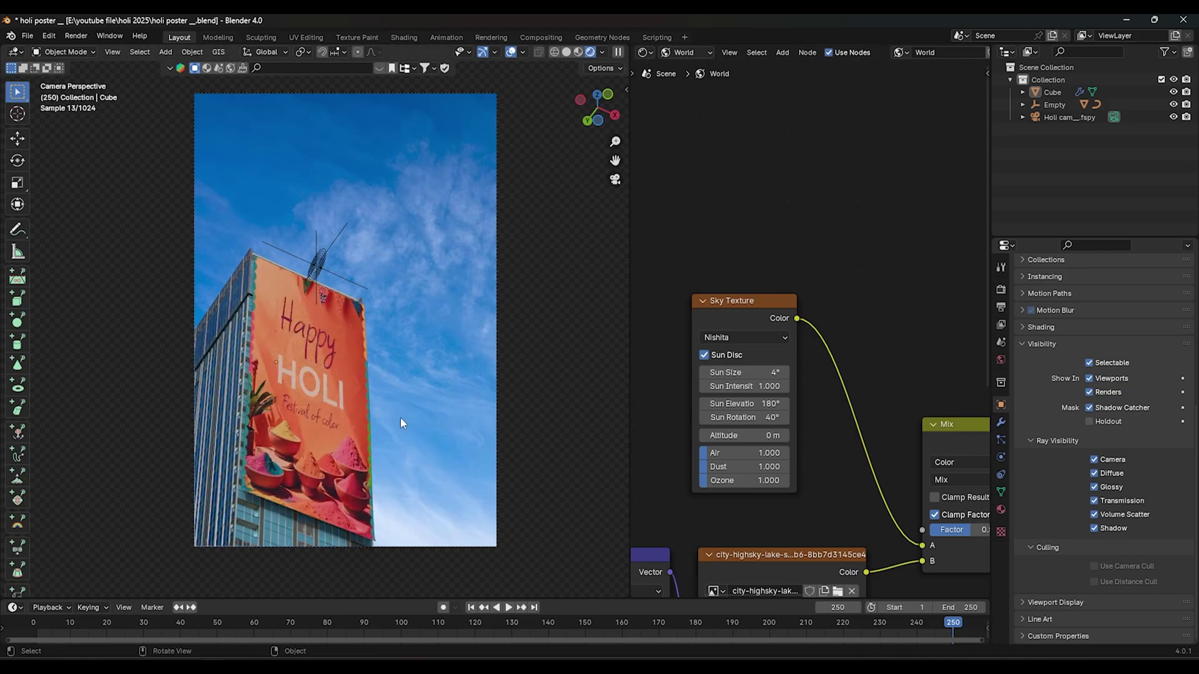
pyautogui.hotkey('ctrl', 's')
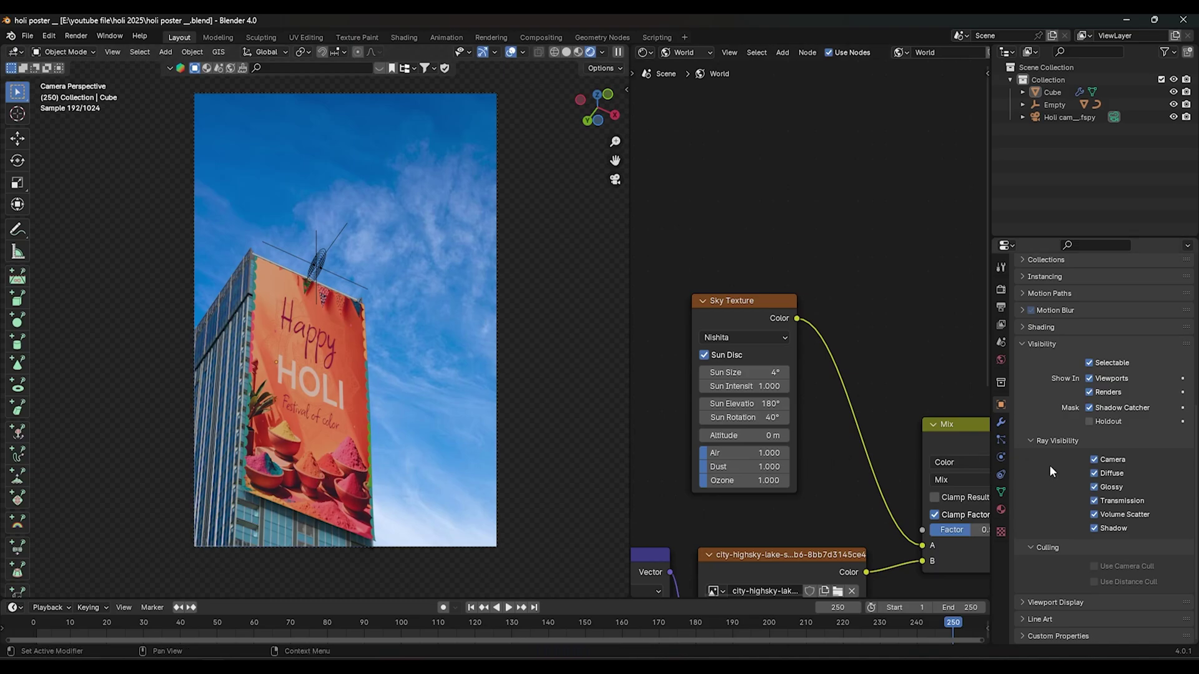
# Step: Under Color Management, set View Transform to Filmic and Look to Medium Low Contrast
pyautogui.click(1001, 290)
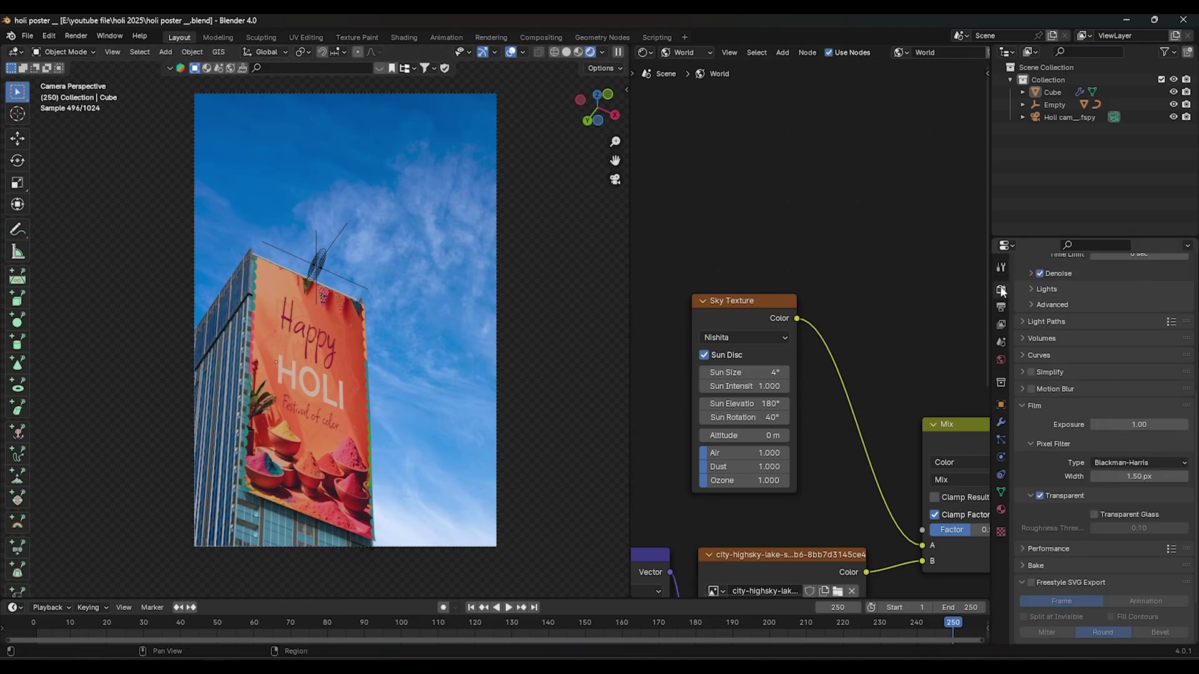
pyautogui.scroll(-3, 1085, 494)
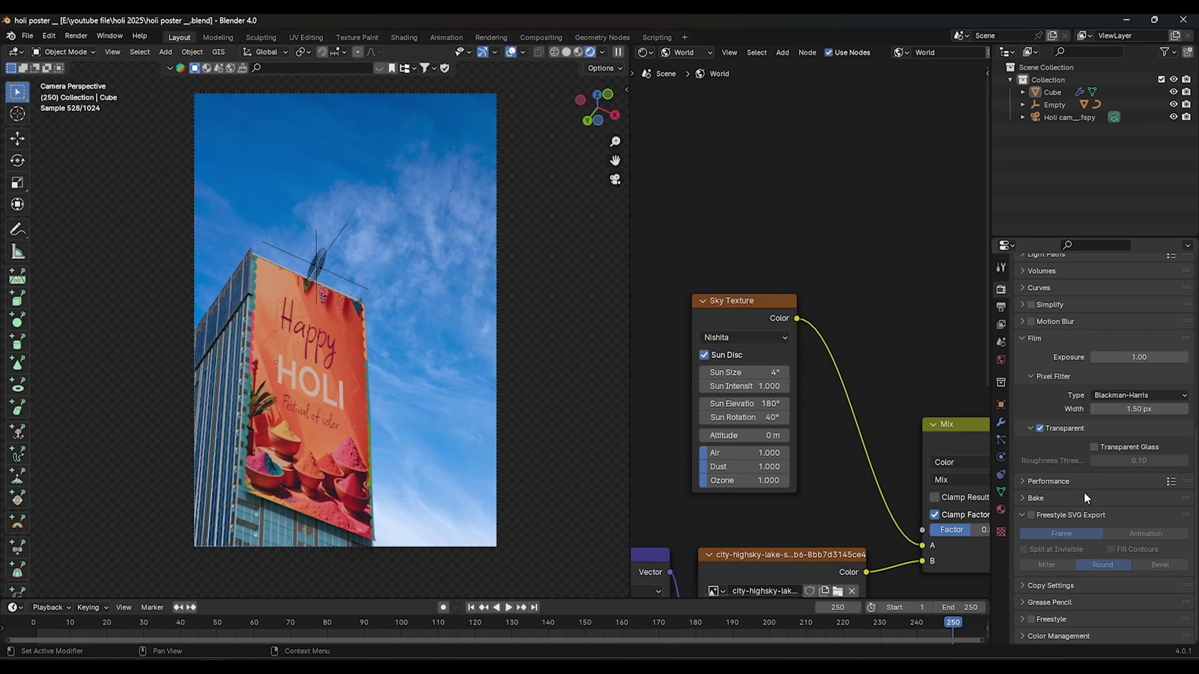
pyautogui.click(1024, 635)
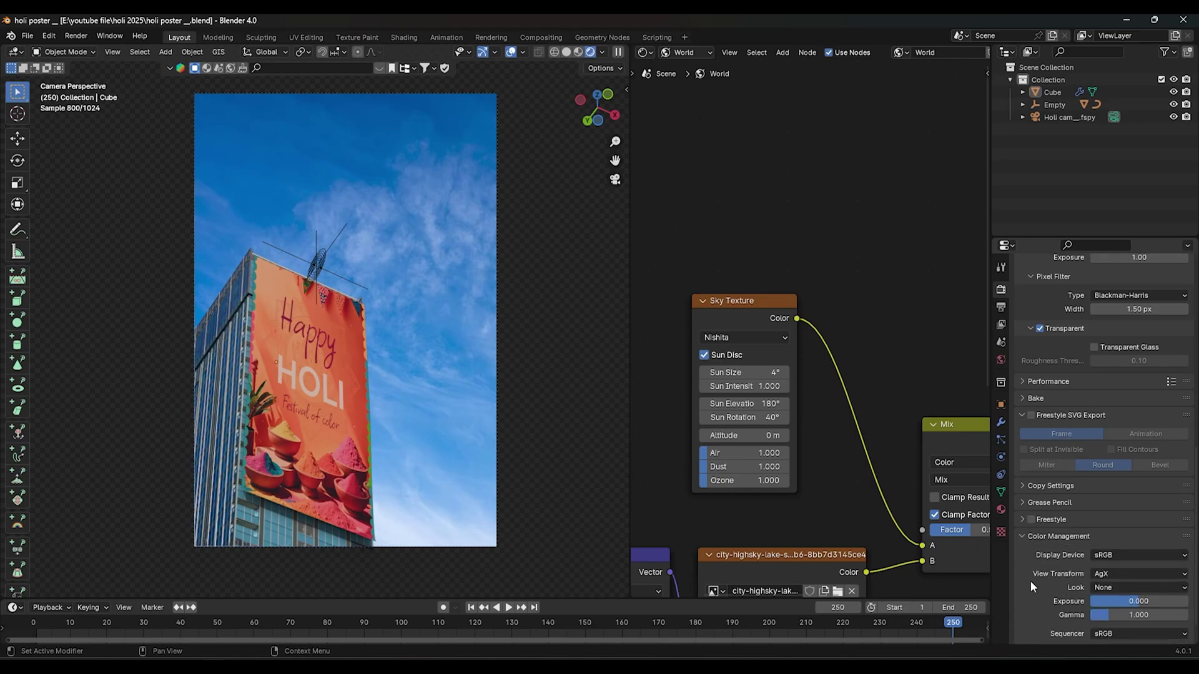
pyautogui.scroll(-4, 1049, 566)
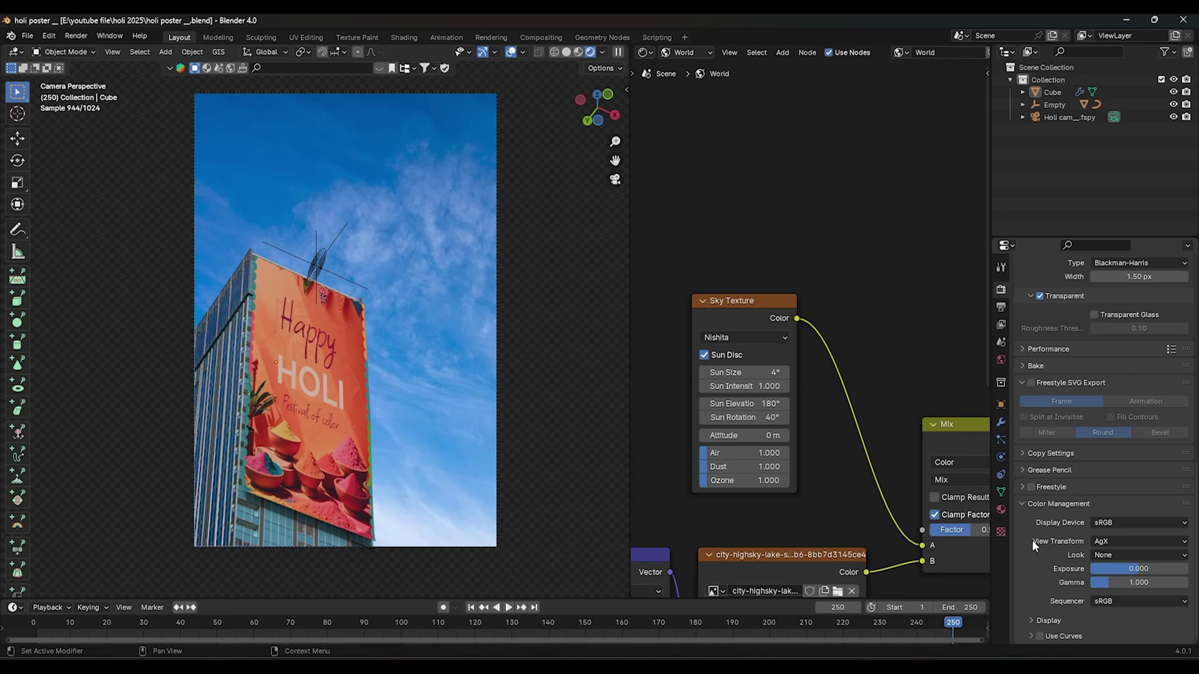
pyautogui.click(1111, 541)
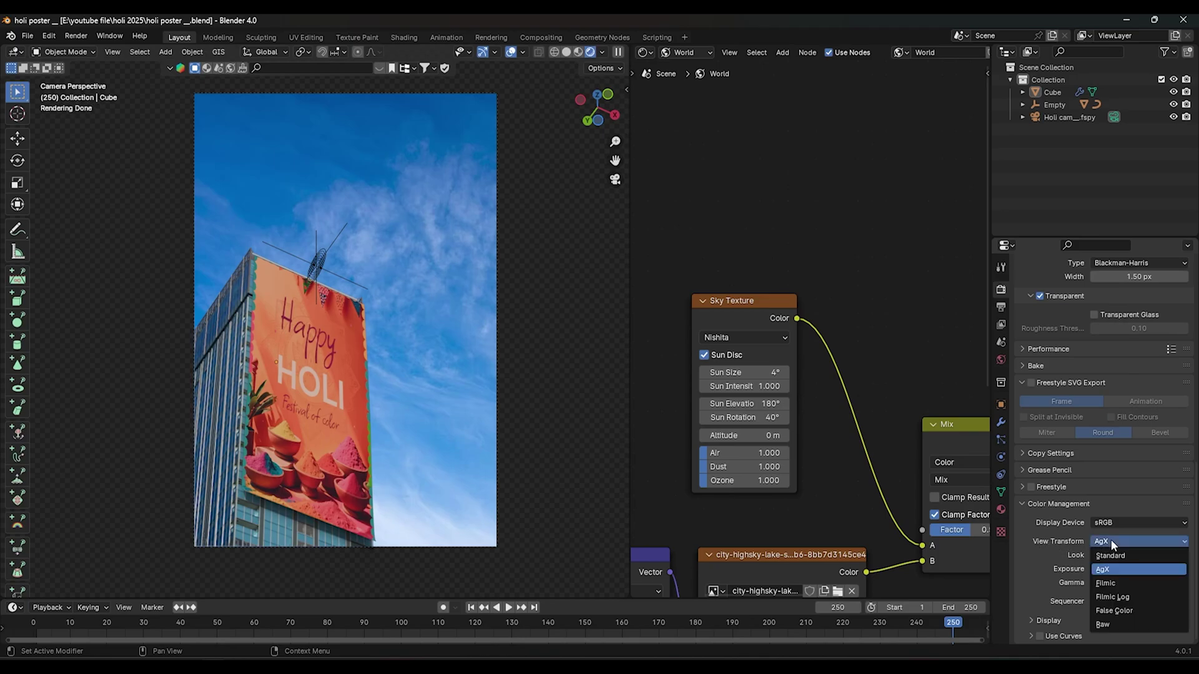
pyautogui.click(1108, 582)
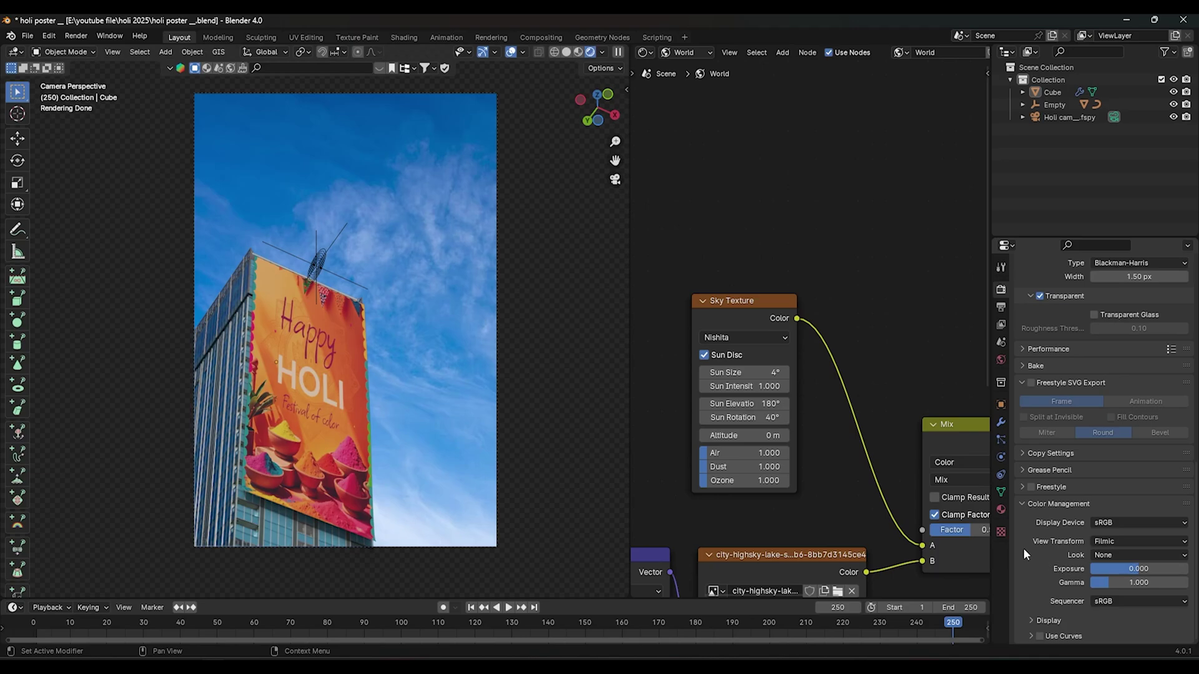
pyautogui.click(1104, 556)
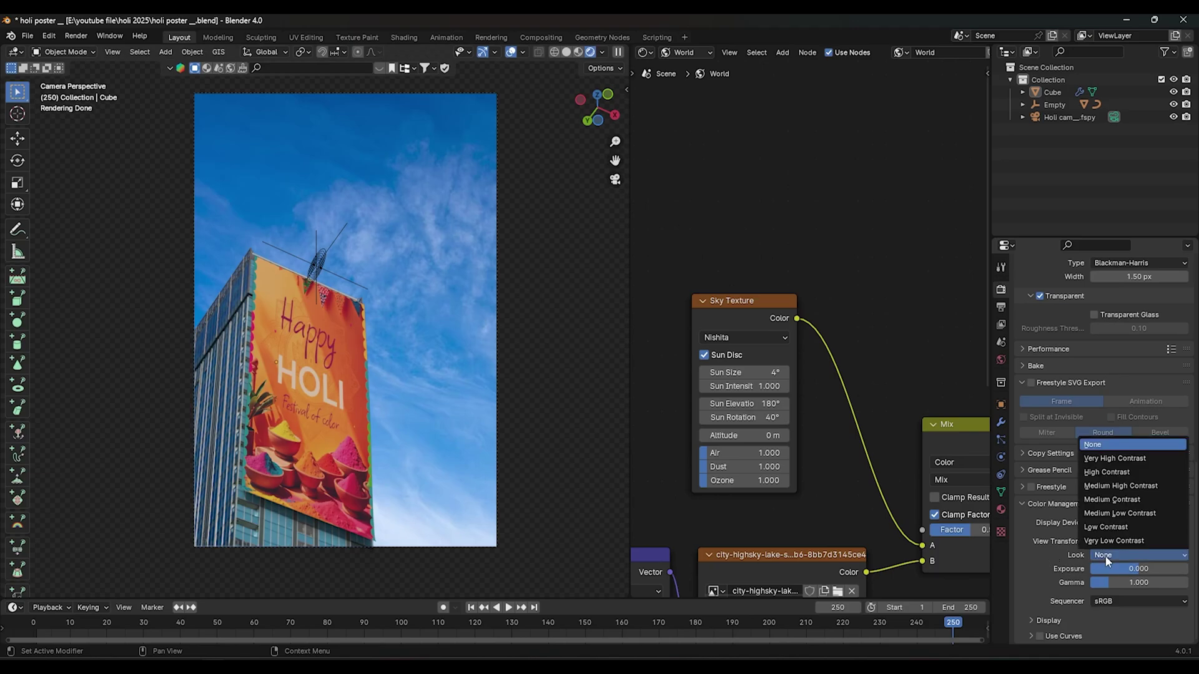
pyautogui.click(1120, 512)
pyautogui.scroll(-1, 894, 456)
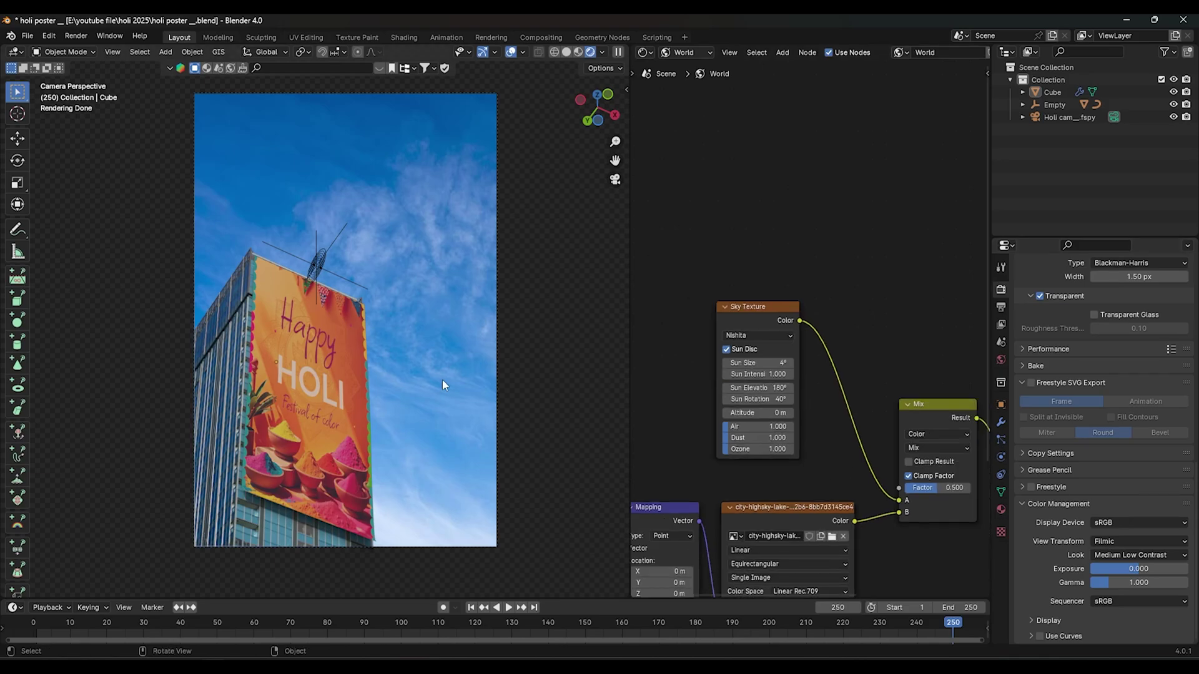
# Step: Select the poster plane and show its material nodes in the Object shader editor
pyautogui.click(324, 384)
pyautogui.click(683, 52)
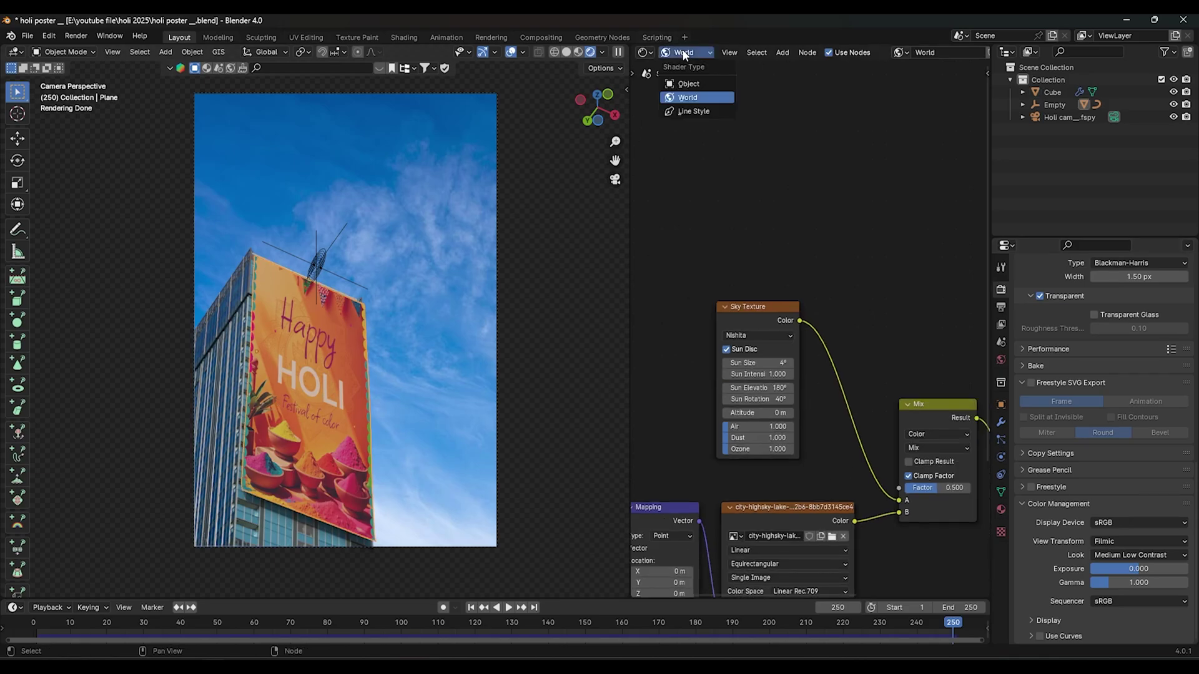
pyautogui.click(704, 84)
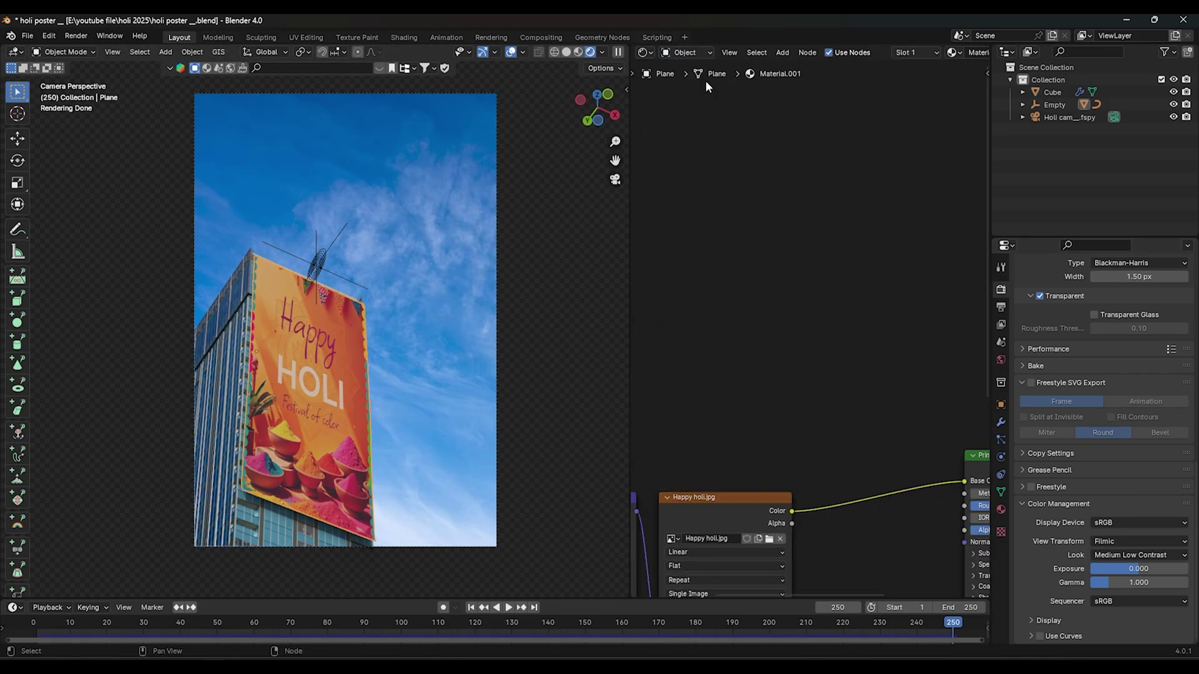
pyautogui.scroll(-2, 813, 404)
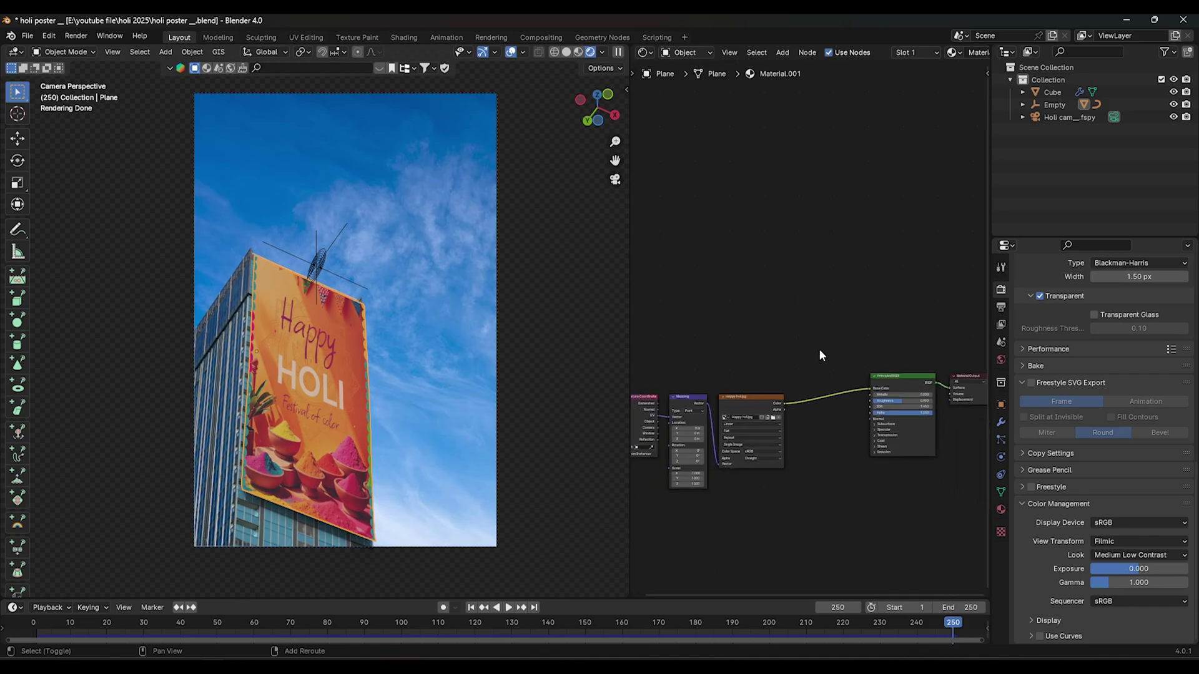
# Step: Insert an RGB Curves node between the Holi image and the Principled BSDF
pyautogui.hotkey('shift', 'a')
pyautogui.write('r')
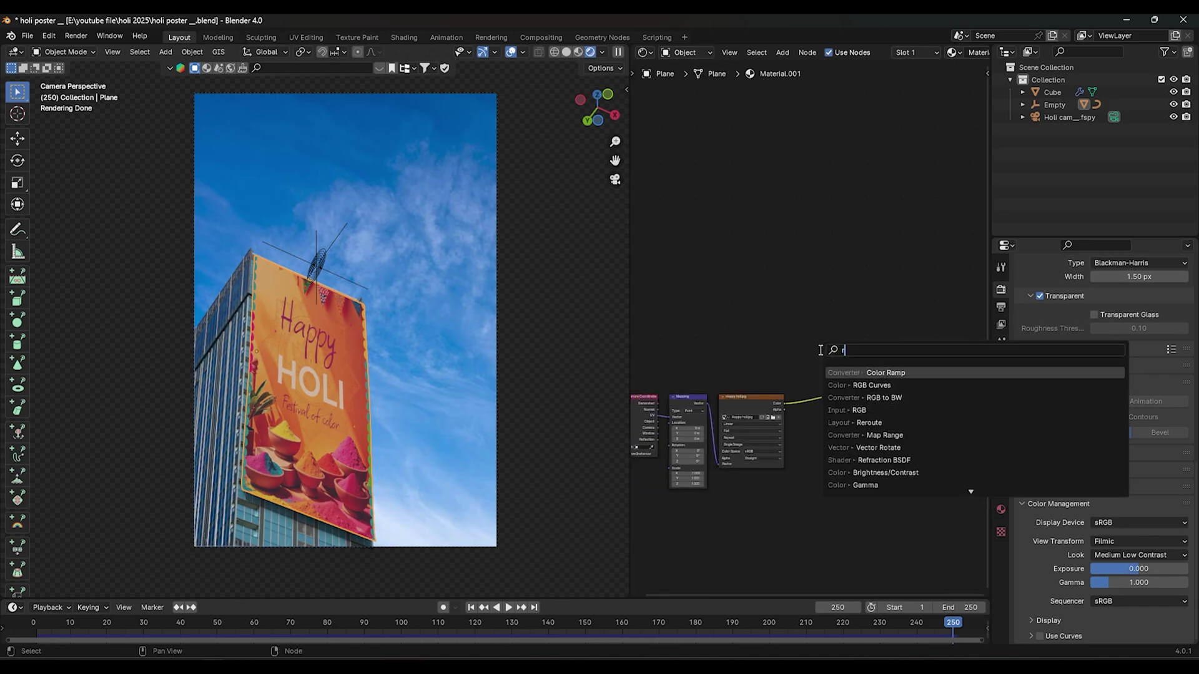
pyautogui.write('gb')
pyautogui.click(868, 398)
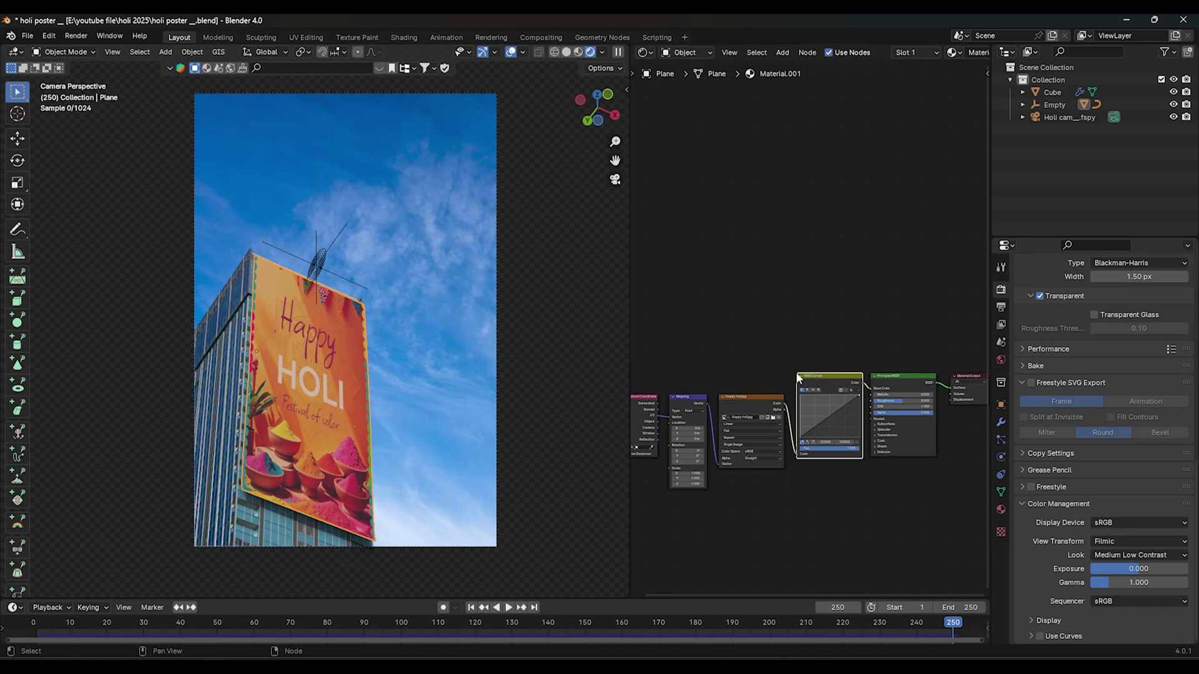
pyautogui.click(845, 437)
pyautogui.scroll(2, 846, 441)
# Step: Shape an S-curve in RGB Curves, deepening shadows and lifting highlights
pyautogui.moveTo(827, 490); pyautogui.dragTo(812, 509)
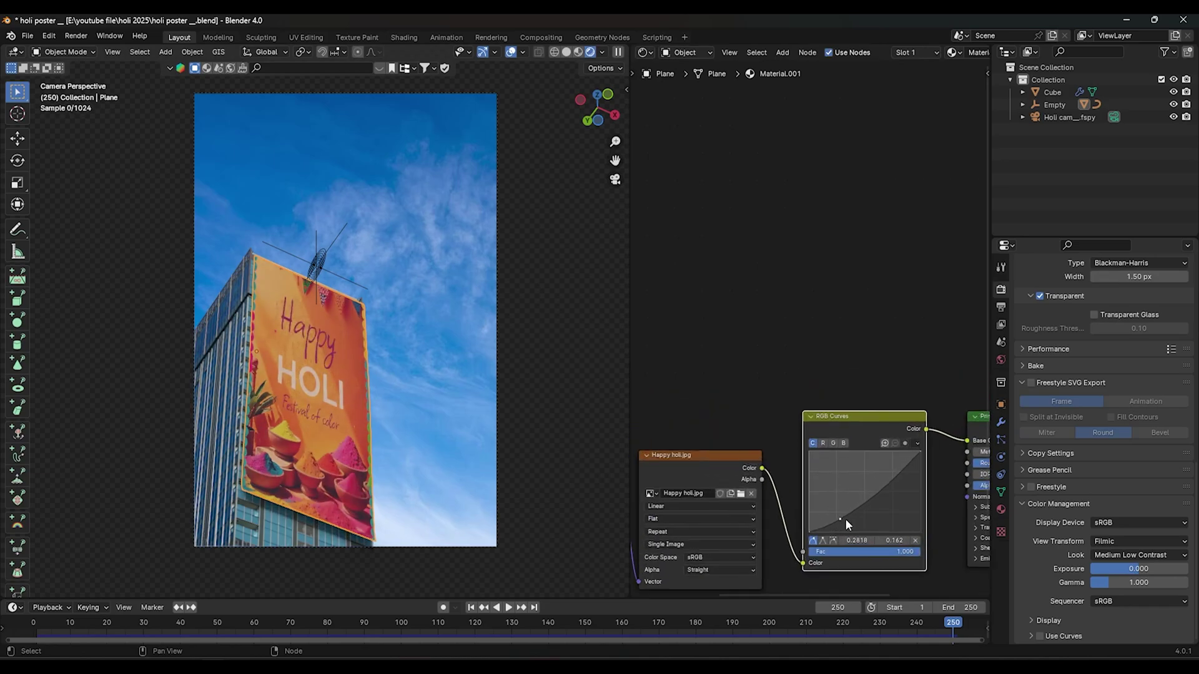
pyautogui.keyDown('shift'); pyautogui.scroll(-1, 818, 459); pyautogui.keyUp('shift')
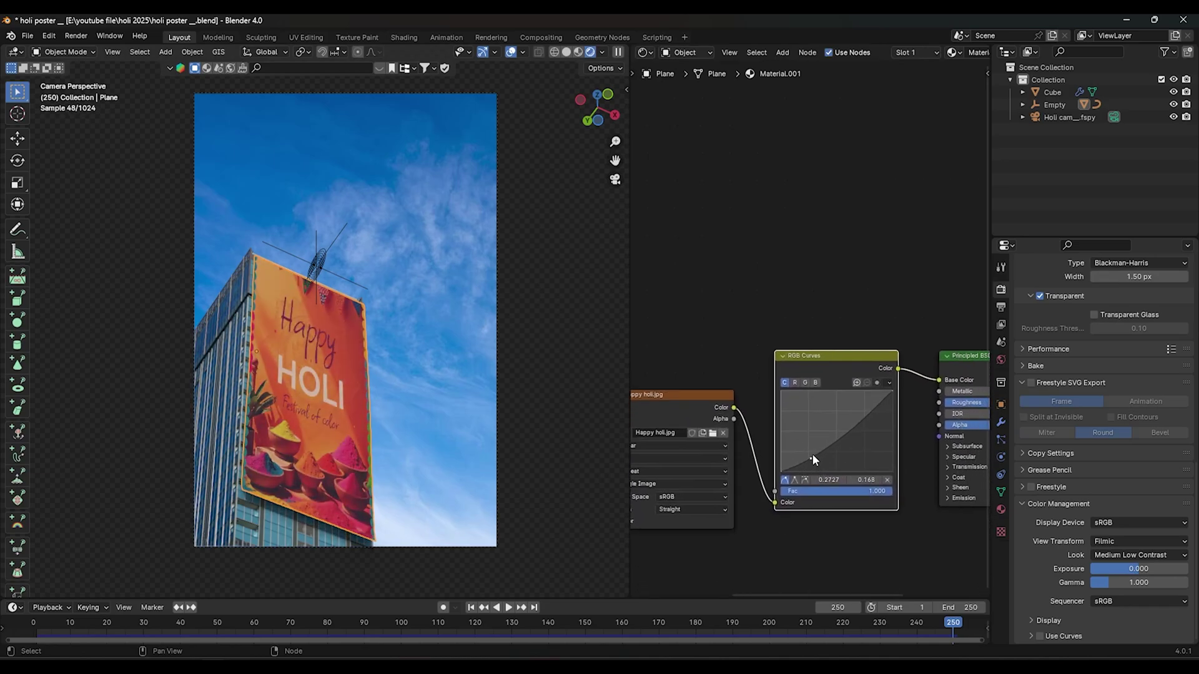
pyautogui.moveTo(868, 410); pyautogui.dragTo(867, 408)
pyautogui.scroll(-1, 869, 416)
pyautogui.scroll(-3, 870, 420)
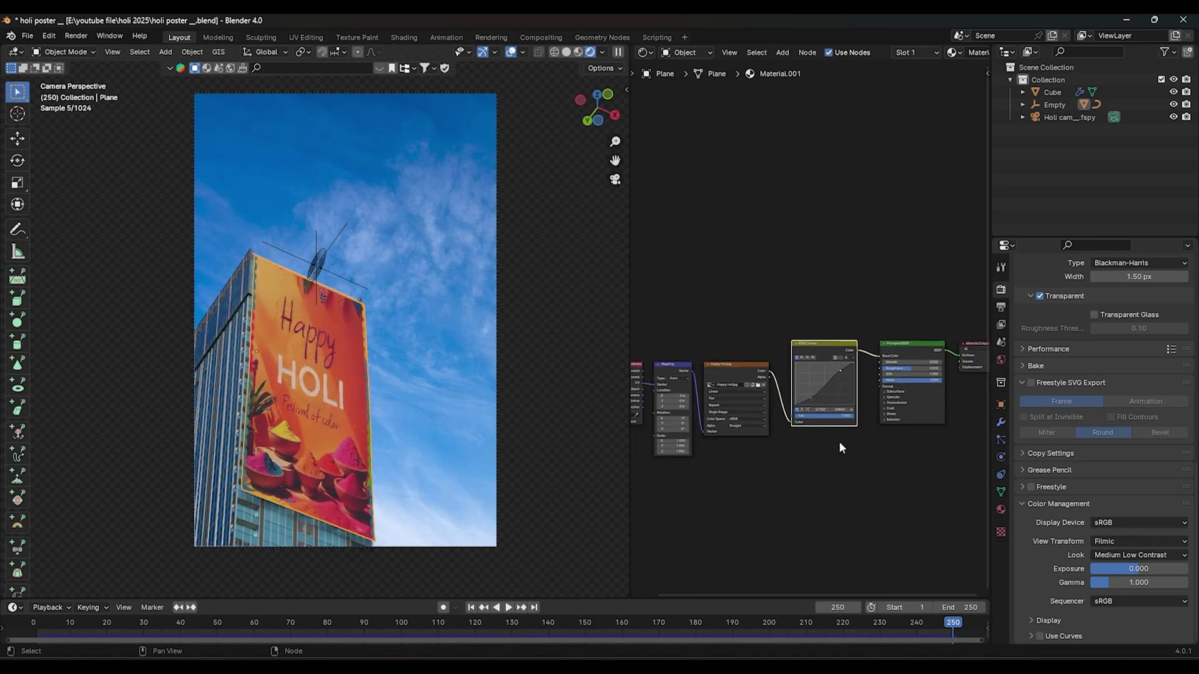
pyautogui.scroll(1, 758, 374)
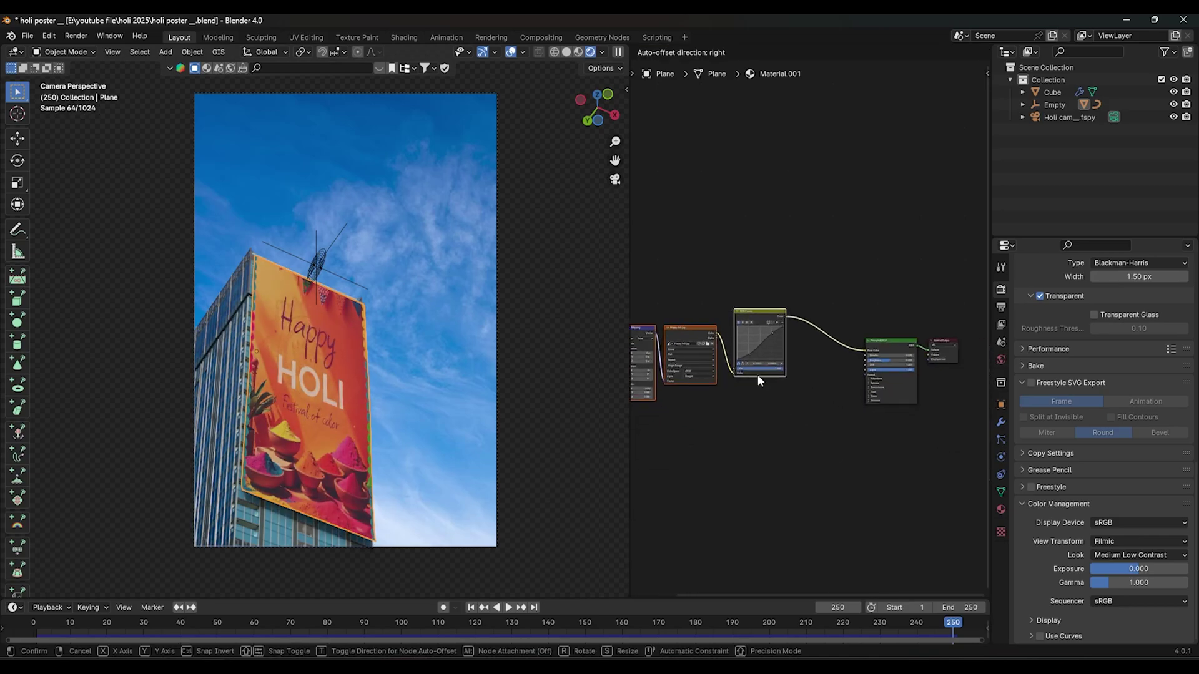
pyautogui.scroll(3, 758, 374)
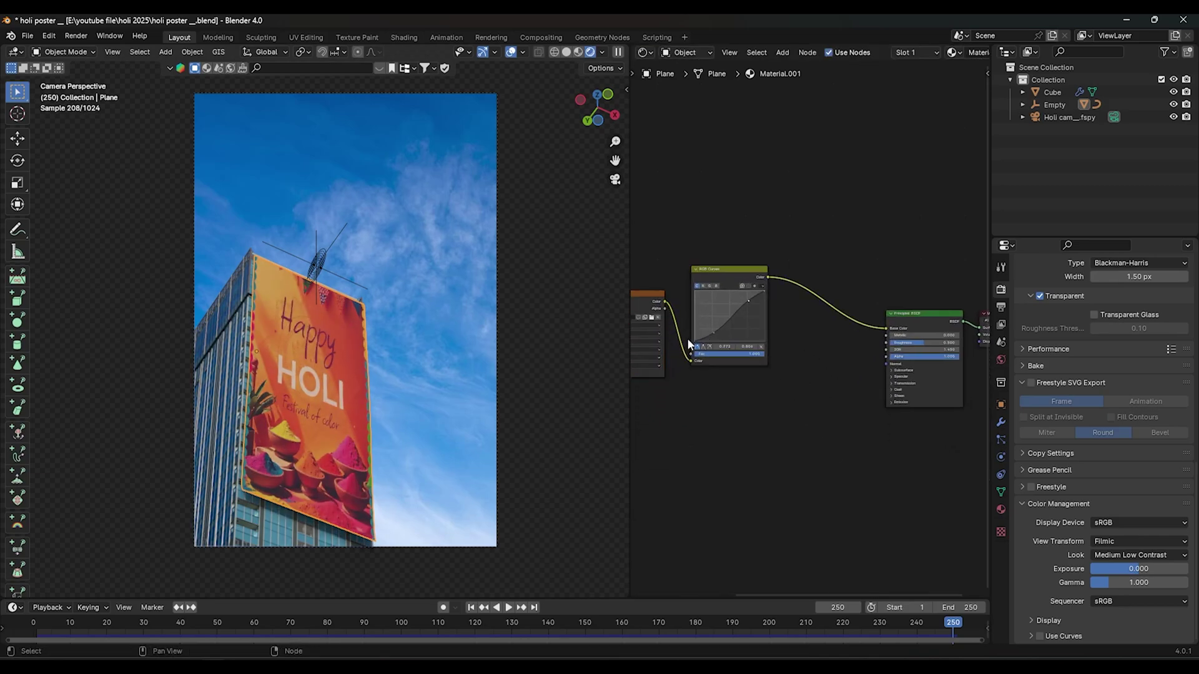
pyautogui.scroll(2, 878, 437)
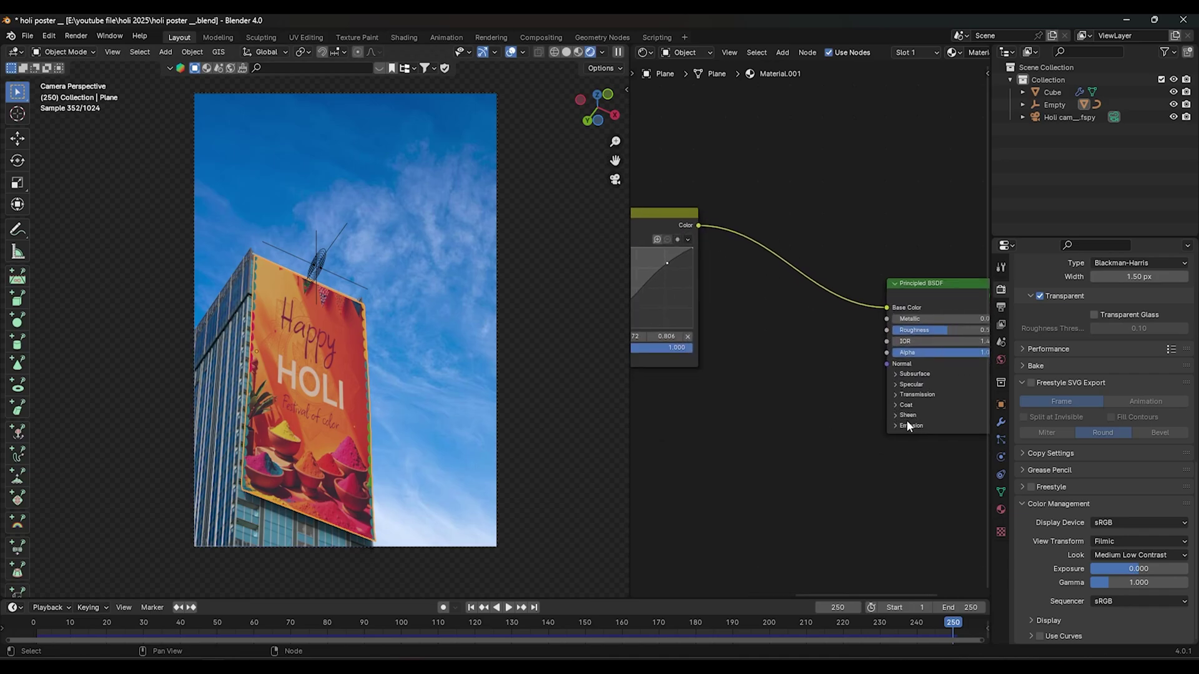
# Step: Connect the image Color output to the Principled BSDF's Emission Color
pyautogui.click(906, 425)
pyautogui.scroll(-2, 770, 420)
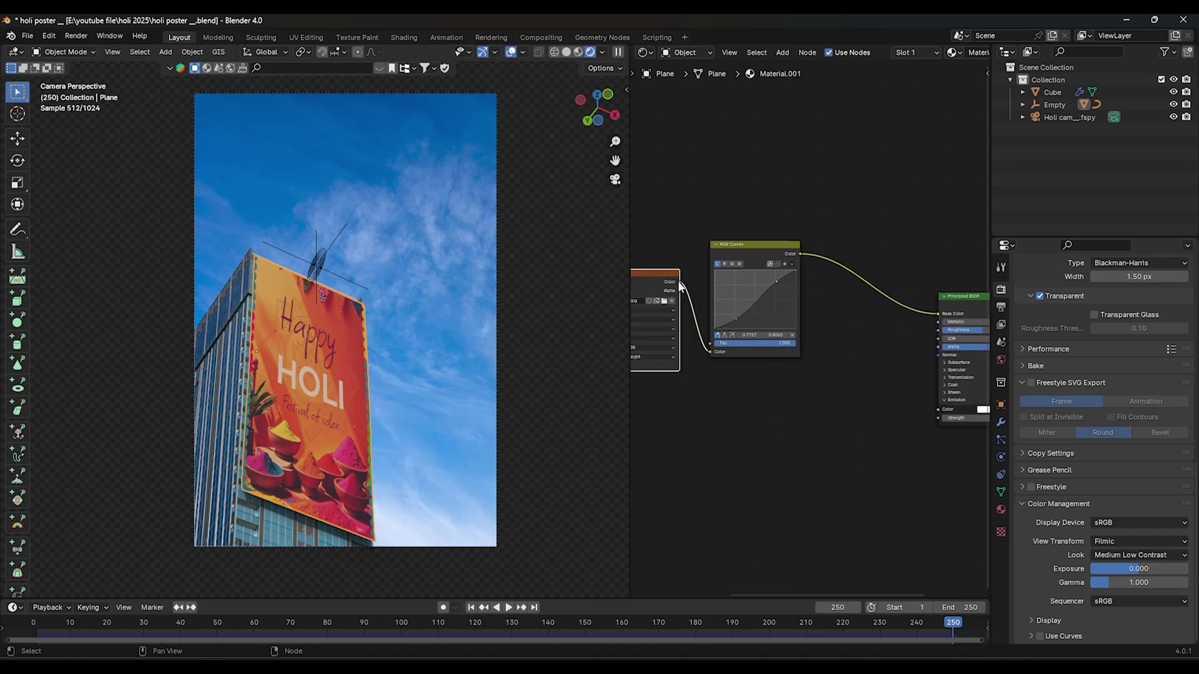
pyautogui.moveTo(679, 282); pyautogui.dragTo(938, 410)
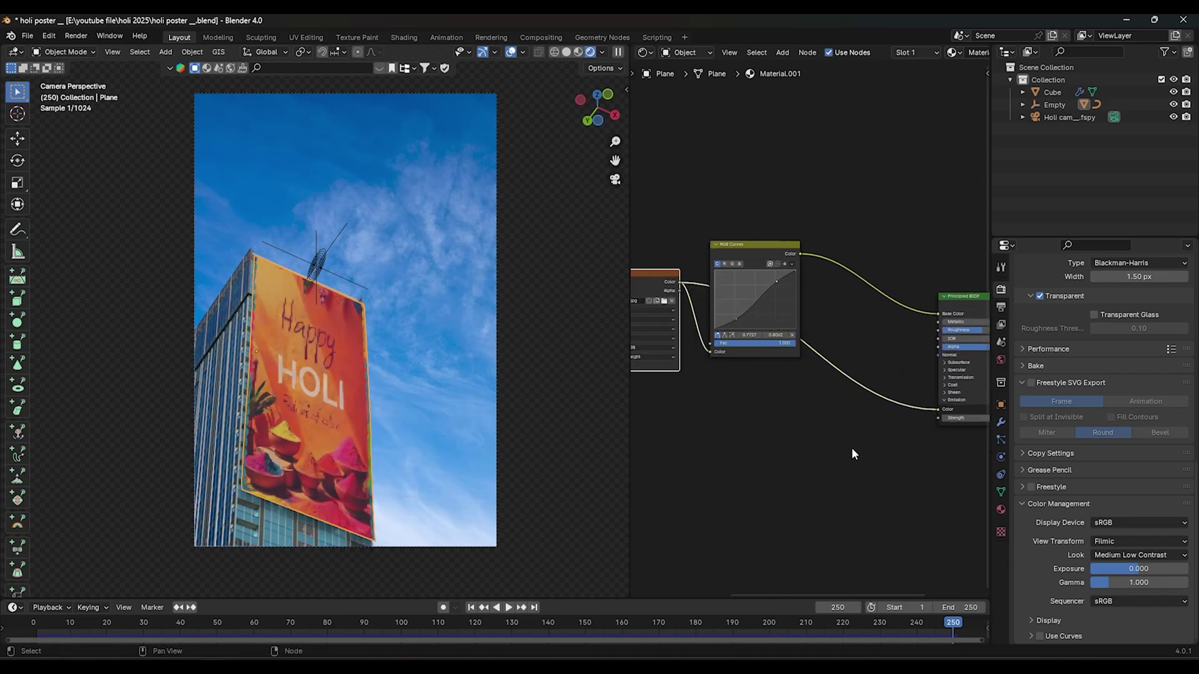
# Step: Set the Principled BSDF emission strength to 0.5 and save the project with Ctrl+S
pyautogui.scroll(3, 852, 447)
pyautogui.doubleClick(901, 450)
pyautogui.press('BackSpace')
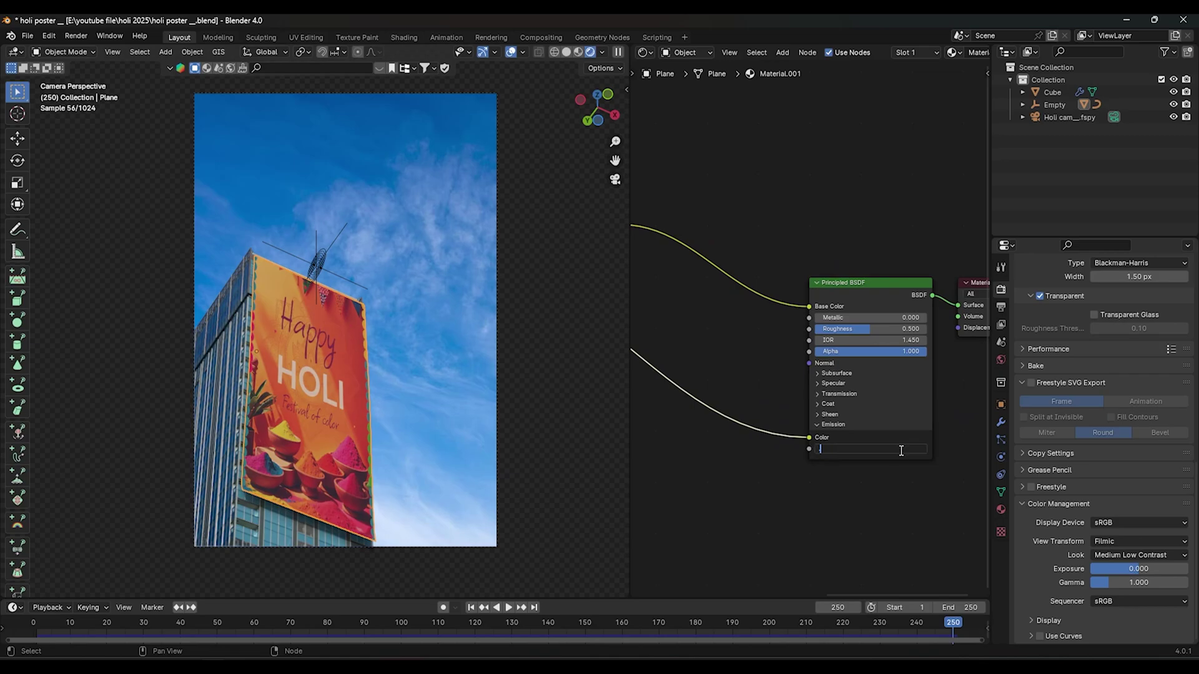
pyautogui.press('Return')
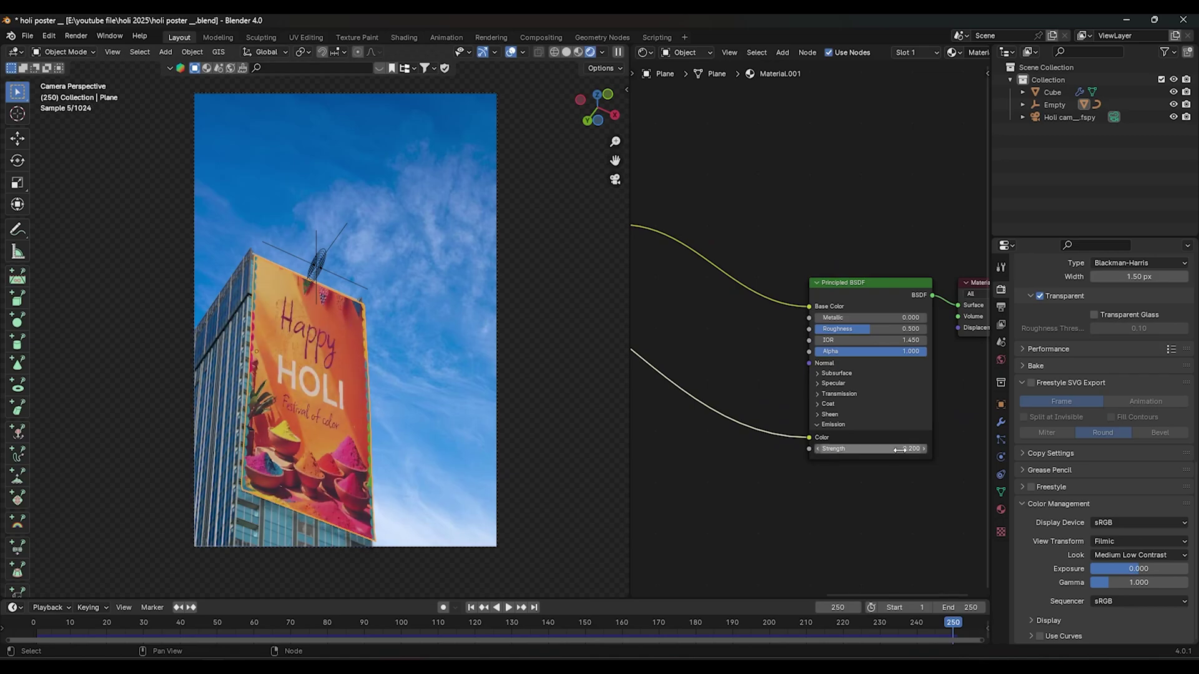
pyautogui.doubleClick(901, 451)
pyautogui.press('BackSpace')
pyautogui.write('0.5')
pyautogui.press('Return')
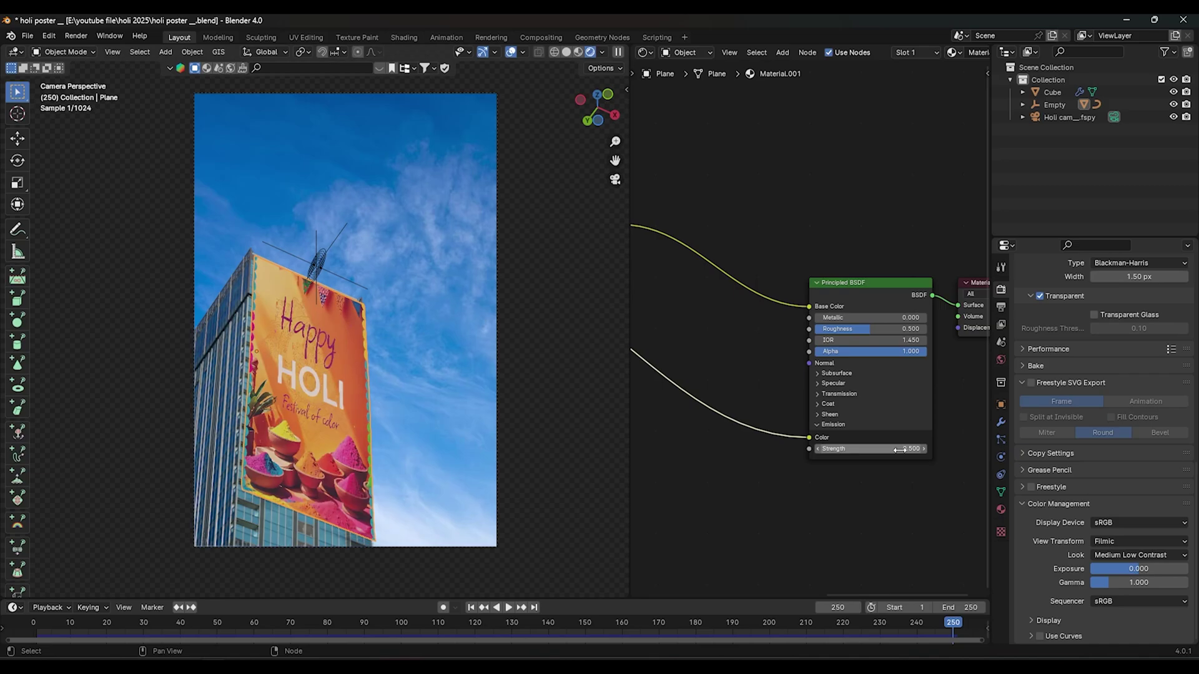
pyautogui.scroll(-1, 469, 387)
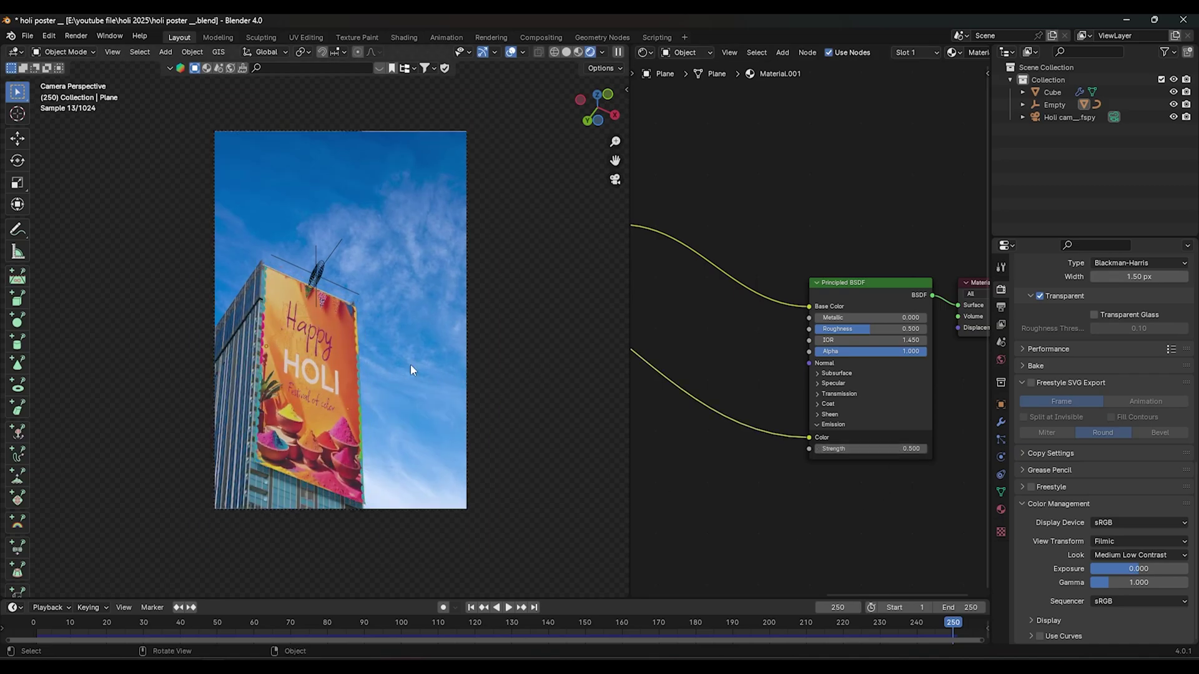
pyautogui.hotkey('ctrl', 's')
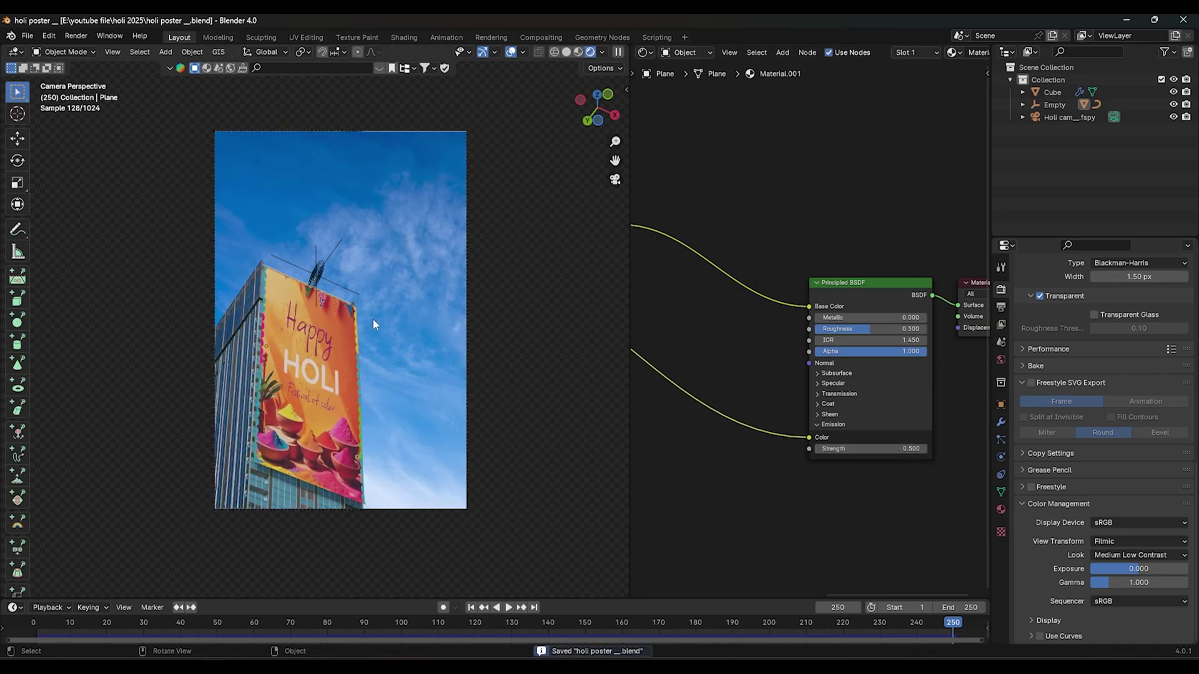
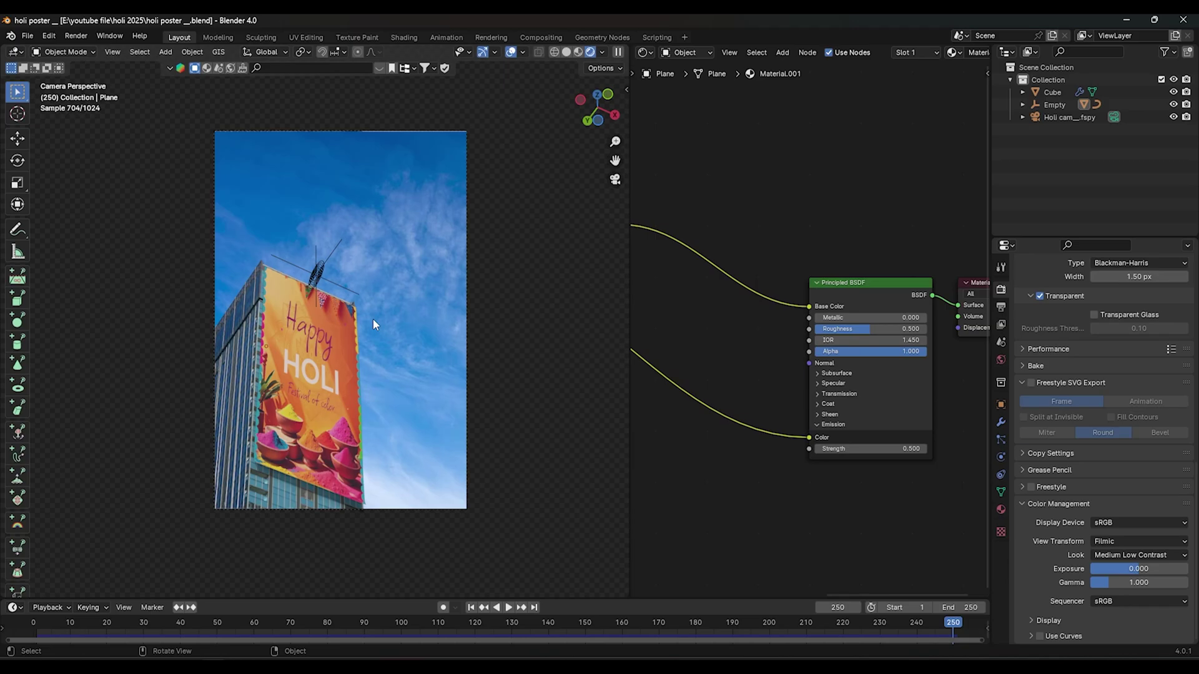
# Step: Set the output Resolution % to 20
pyautogui.scroll(5, 1028, 361)
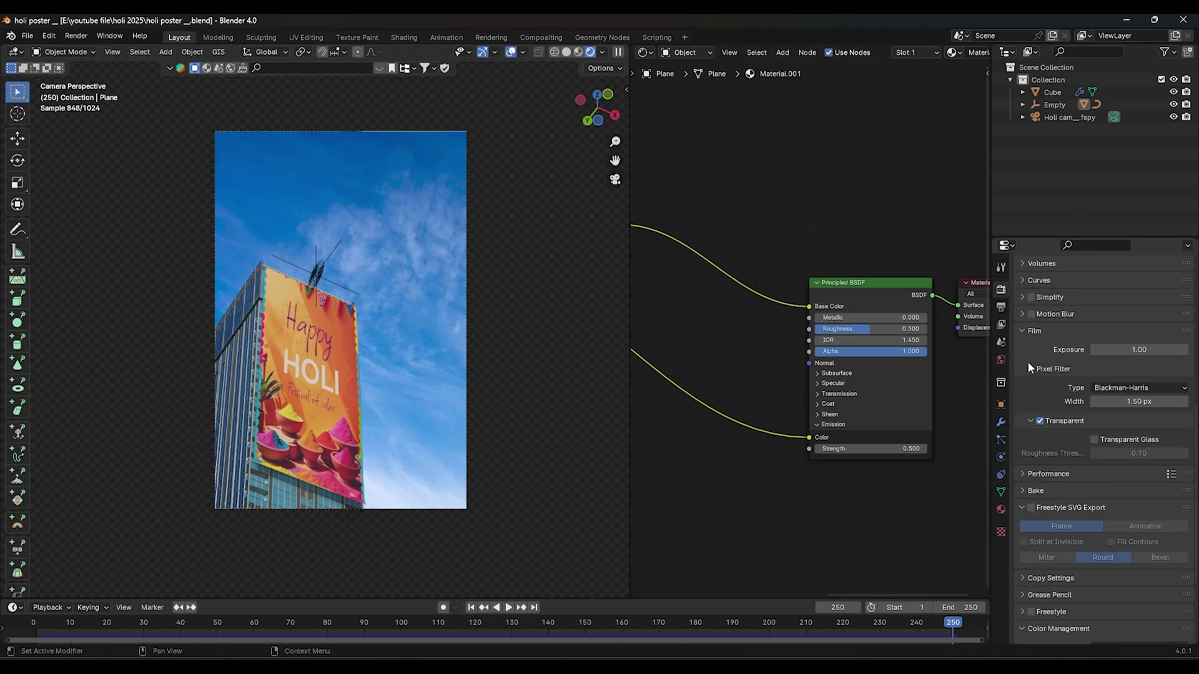
pyautogui.scroll(5, 1029, 362)
pyautogui.scroll(5, 1033, 365)
pyautogui.click(1002, 308)
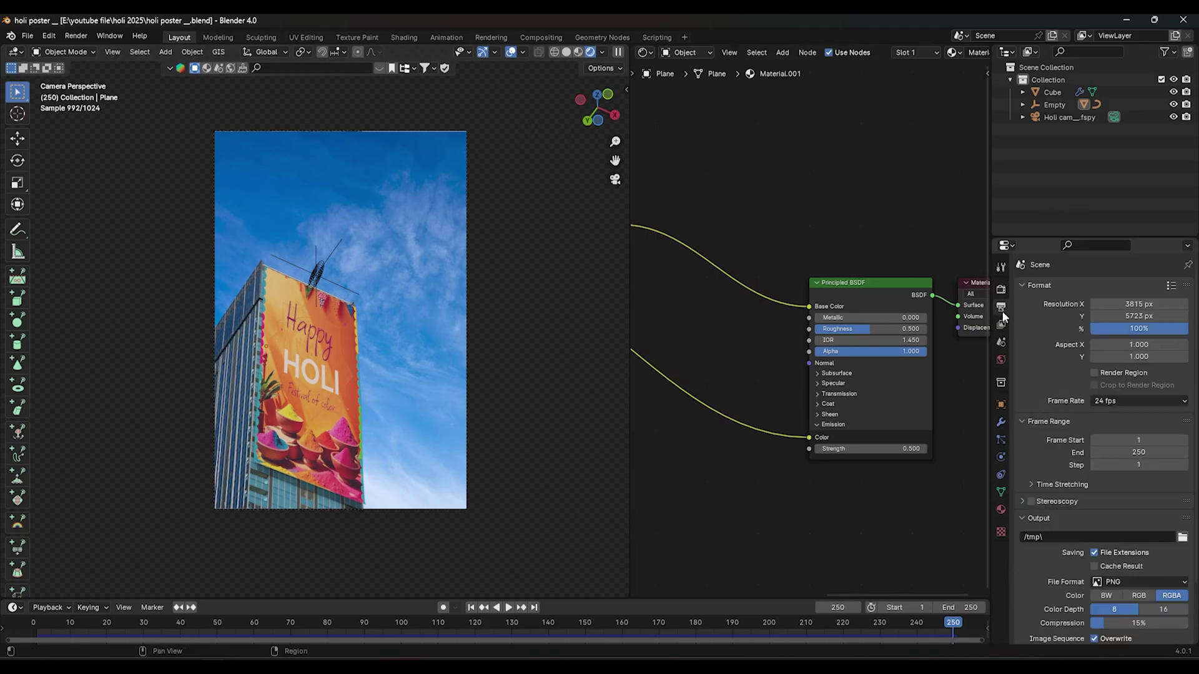
pyautogui.click(1132, 329)
pyautogui.write('20')
pyautogui.press('Return')
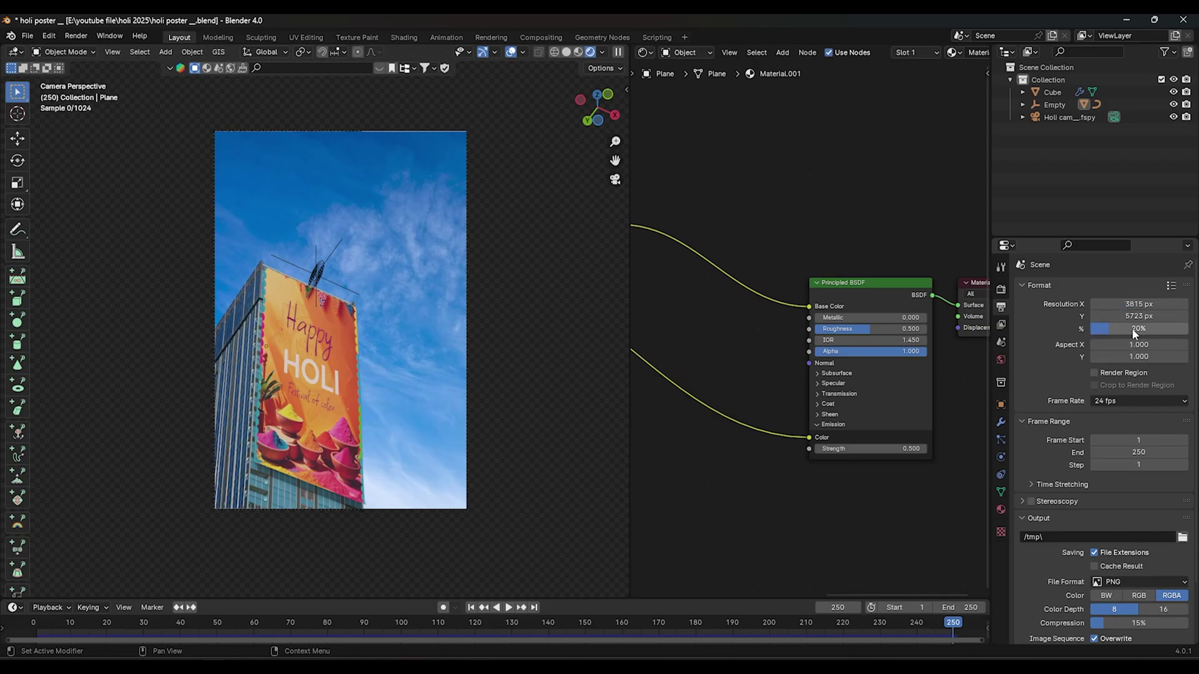
# Step: Set the render Performance tile size to 500 and save the blend file
pyautogui.click(1001, 289)
pyautogui.scroll(-5, 1026, 515)
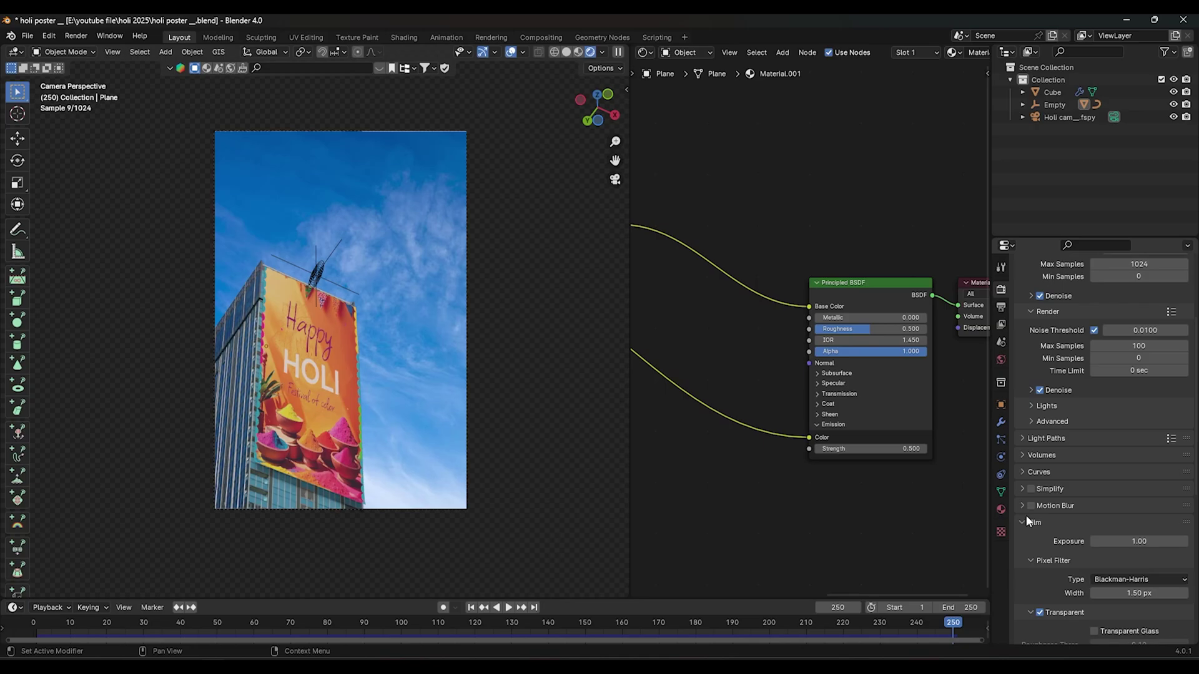
pyautogui.scroll(-5, 1028, 523)
pyautogui.click(1024, 463)
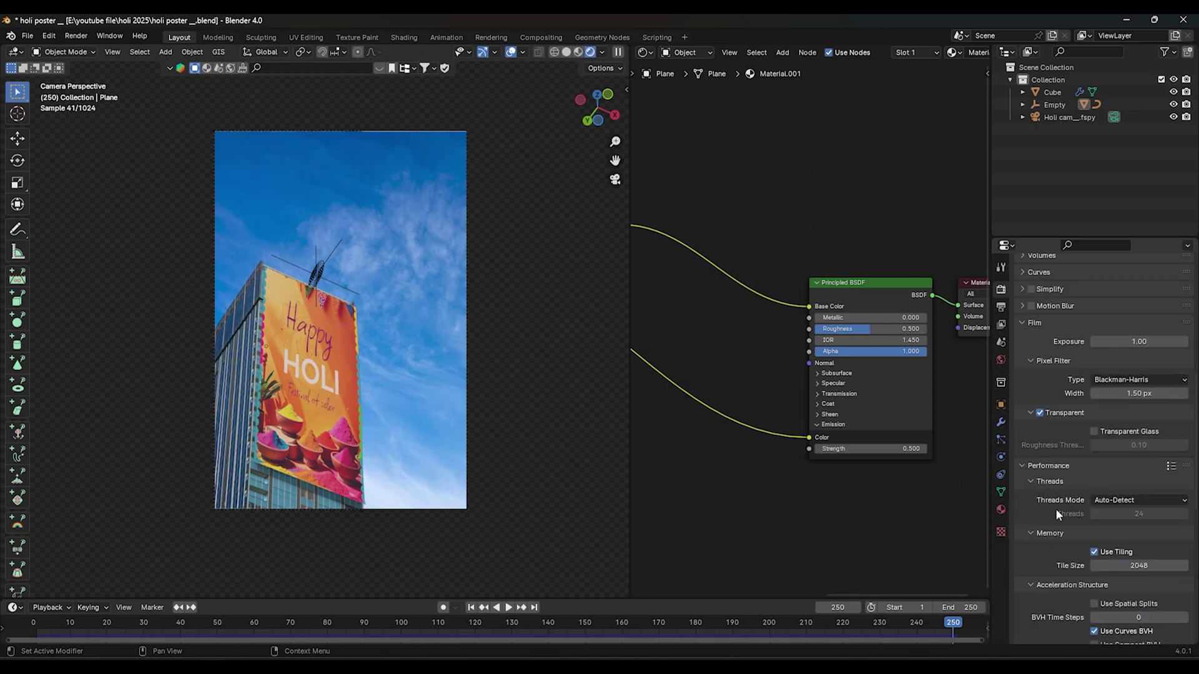
pyautogui.click(1124, 565)
pyautogui.write('500')
pyautogui.press('Return')
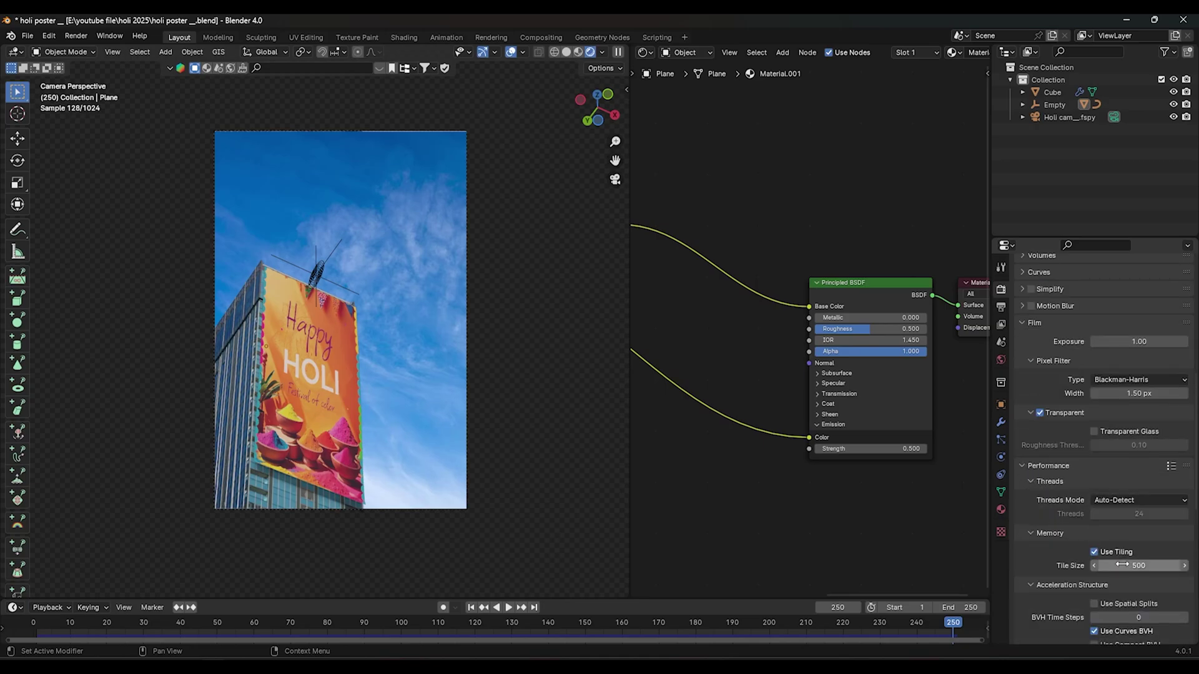
pyautogui.hotkey('ctrl', 's')
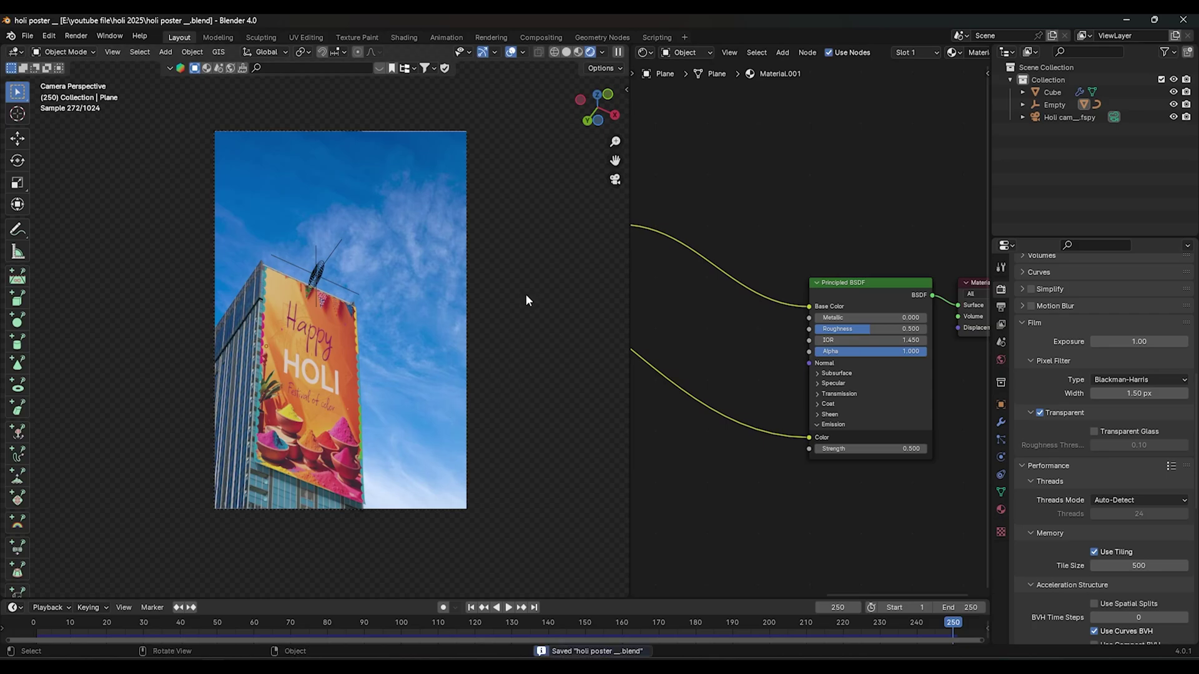
# Step: Switch to solid shading, inspect the frame 250 test render of the transparent poster, then close it
pyautogui.press('z')
pyautogui.scroll(2, 511, 340)
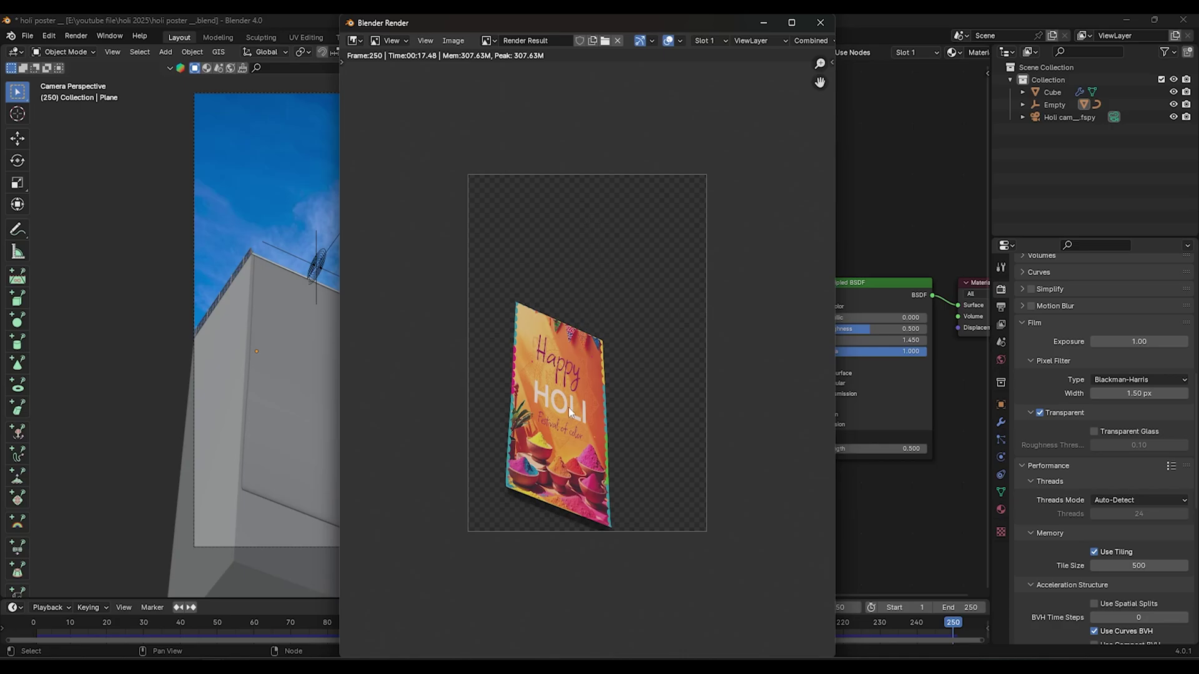
pyautogui.scroll(2, 568, 407)
pyautogui.scroll(-2, 595, 340)
pyautogui.scroll(1, 593, 344)
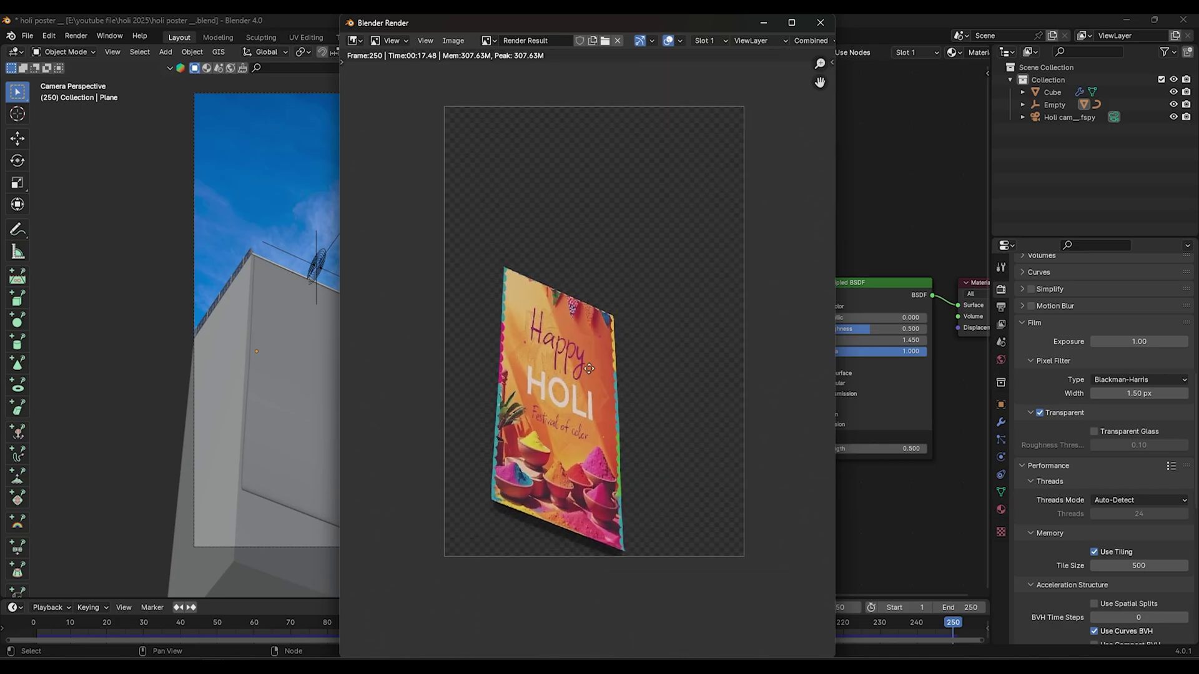
pyautogui.scroll(2, 533, 342)
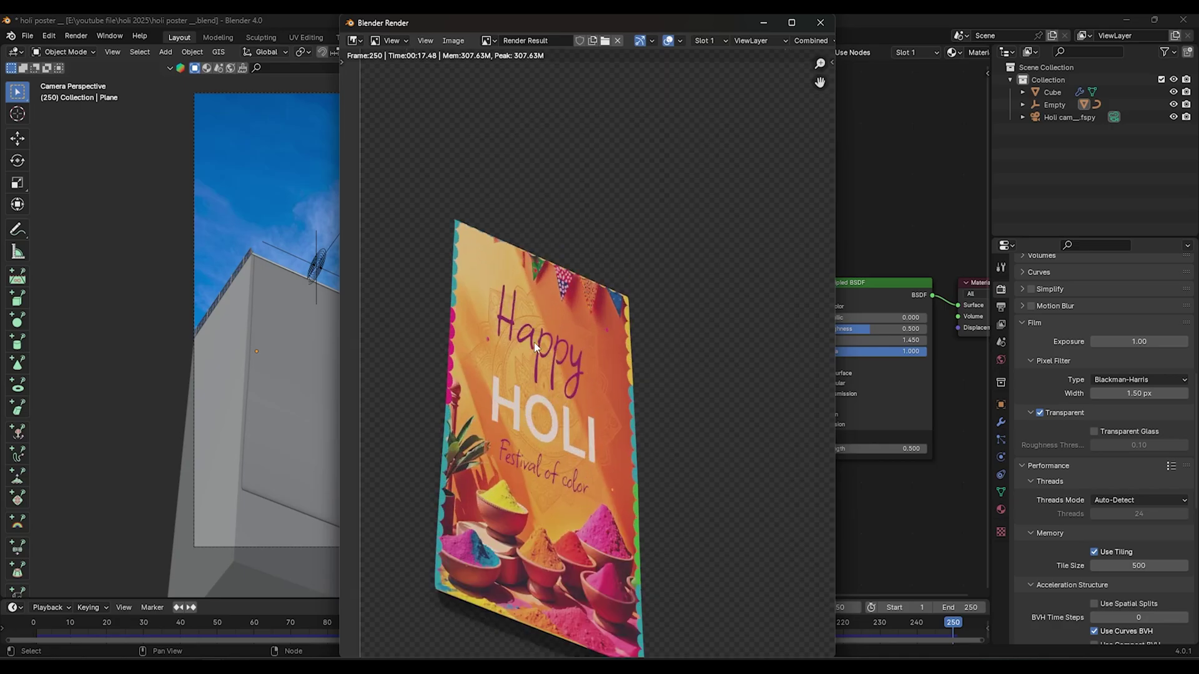
pyautogui.click(821, 23)
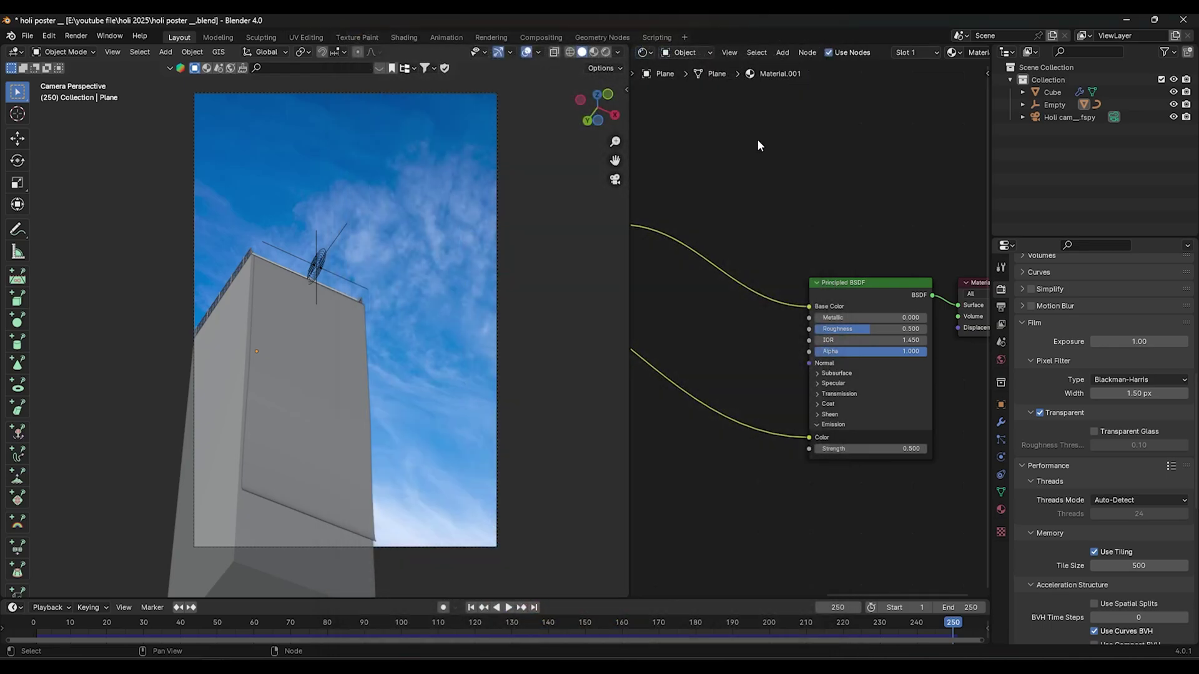
# Step: Turn on Use Nodes in the Compositing workspace, add a Viewer from Render Layers, and insert a reroute
pyautogui.click(541, 39)
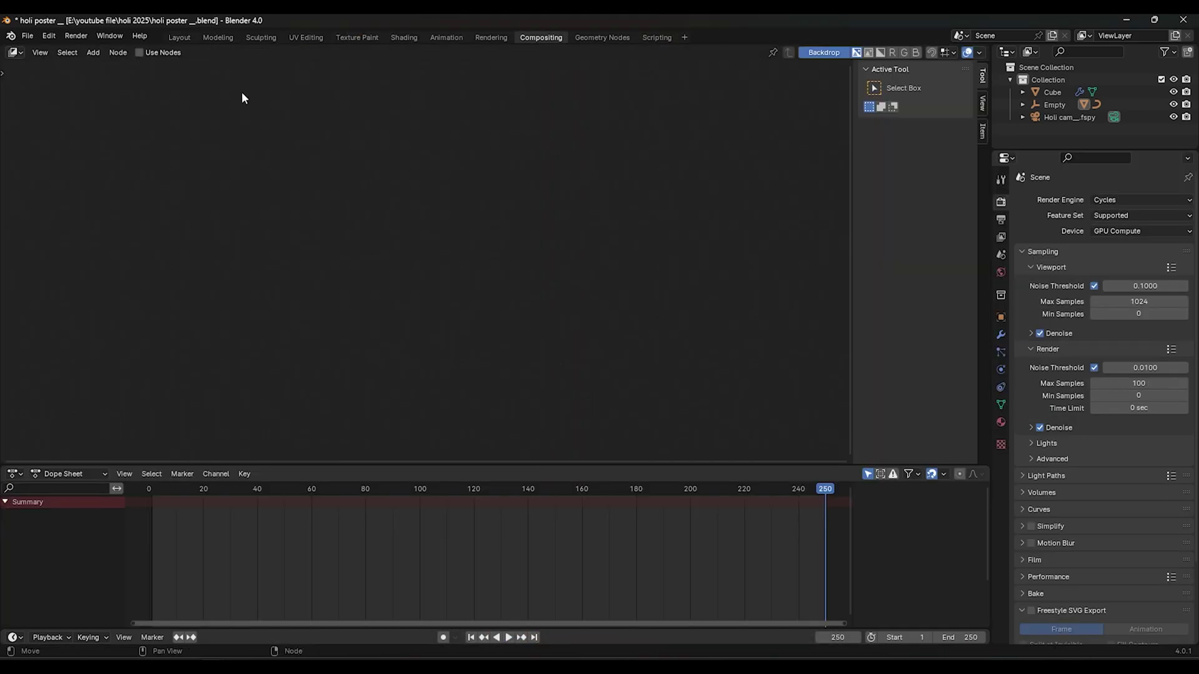
pyautogui.click(140, 52)
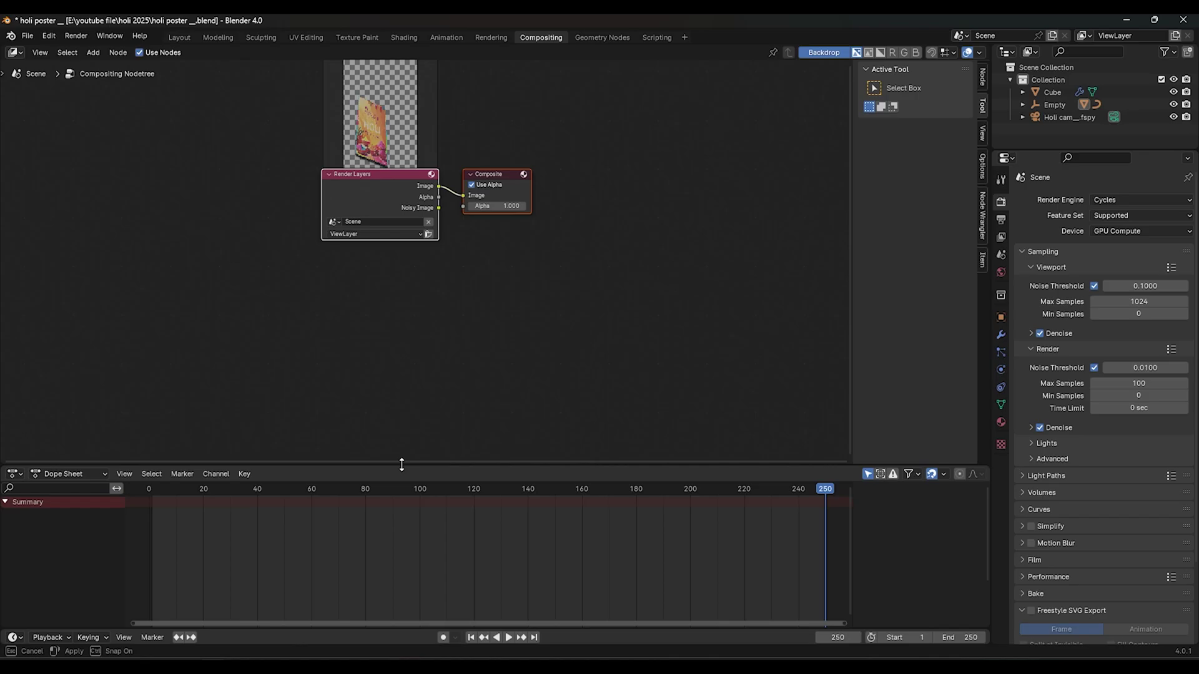
pyautogui.moveTo(403, 465); pyautogui.dragTo(437, 528)
pyautogui.moveTo(416, 272); pyautogui.dragTo(222, 283)
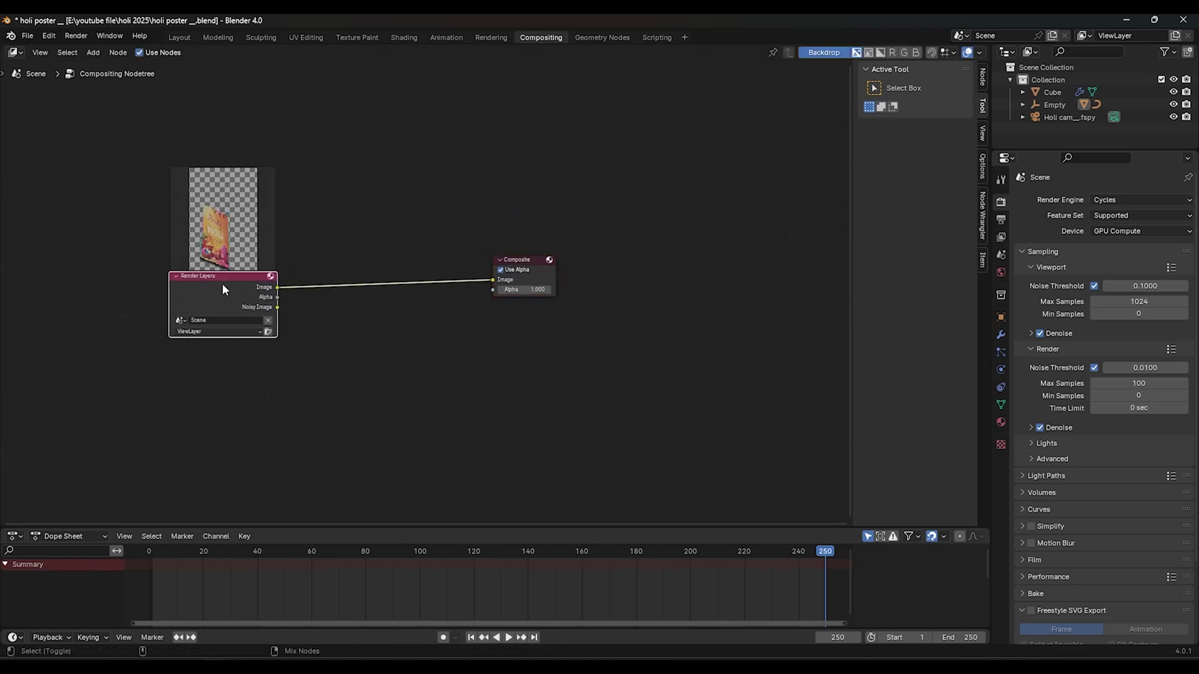
pyautogui.keyDown('ctrl'); pyautogui.keyDown('shift'); pyautogui.click(222, 284); pyautogui.keyUp('shift'); pyautogui.keyUp('ctrl')
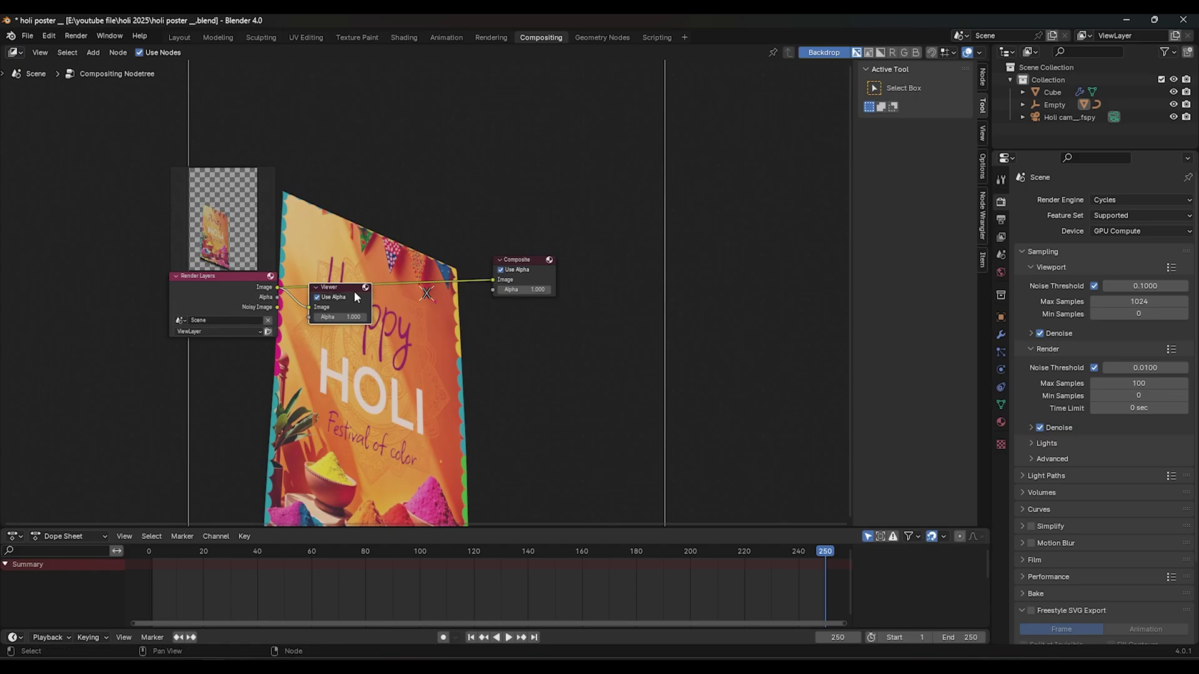
pyautogui.moveTo(350, 293); pyautogui.dragTo(567, 301)
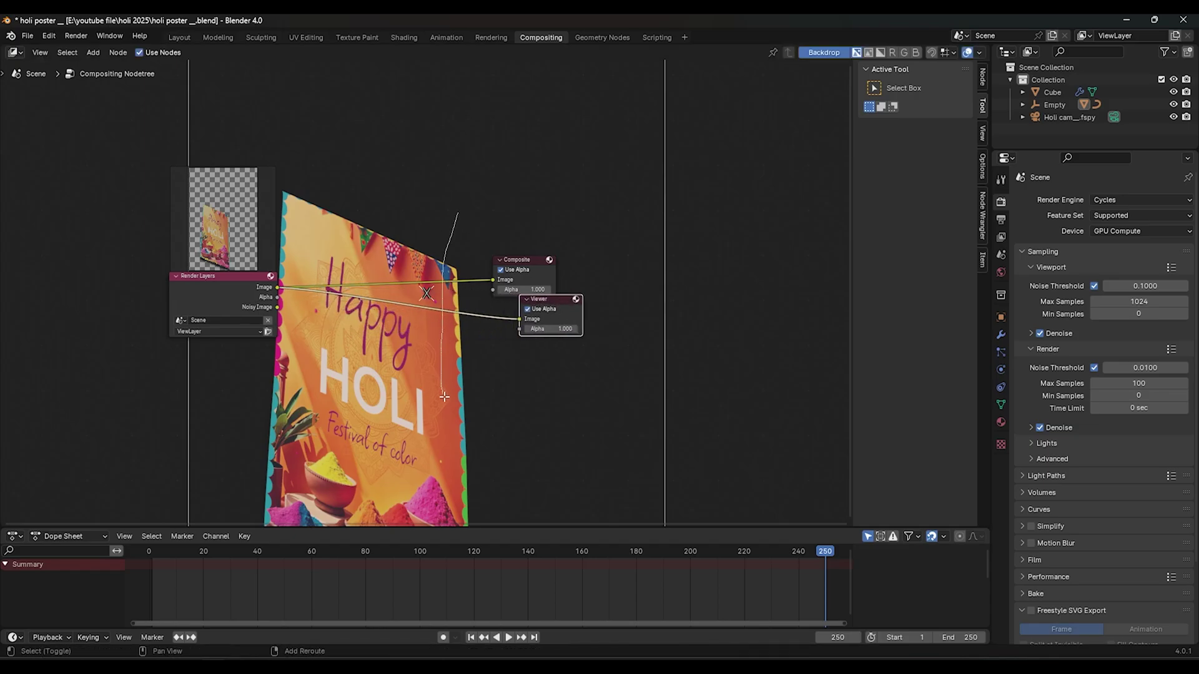
pyautogui.keyDown('shift'); pyautogui.moveTo(444, 397); pyautogui.dragTo(437, 400, button='right'); pyautogui.keyUp('shift')
pyautogui.moveTo(410, 350); pyautogui.dragTo(390, 301)
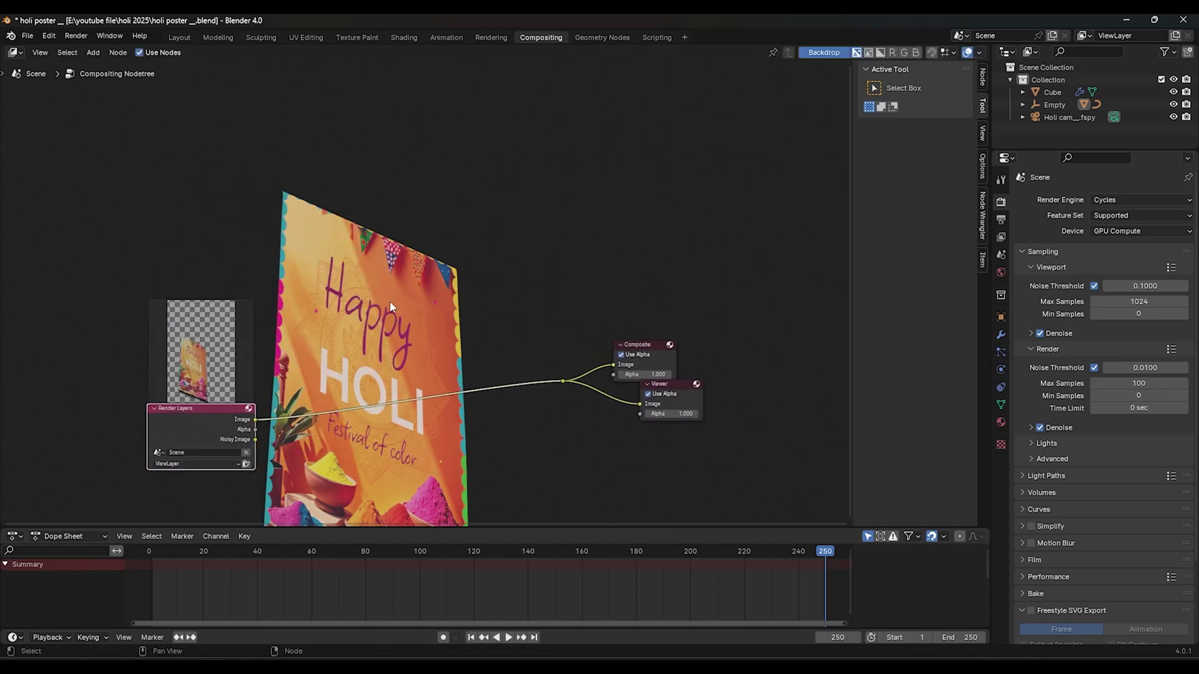
# Step: Drop an Alpha Over node onto the link between Render Layers and the outputs
pyautogui.hotkey('shift', 'a')
pyautogui.write('a')
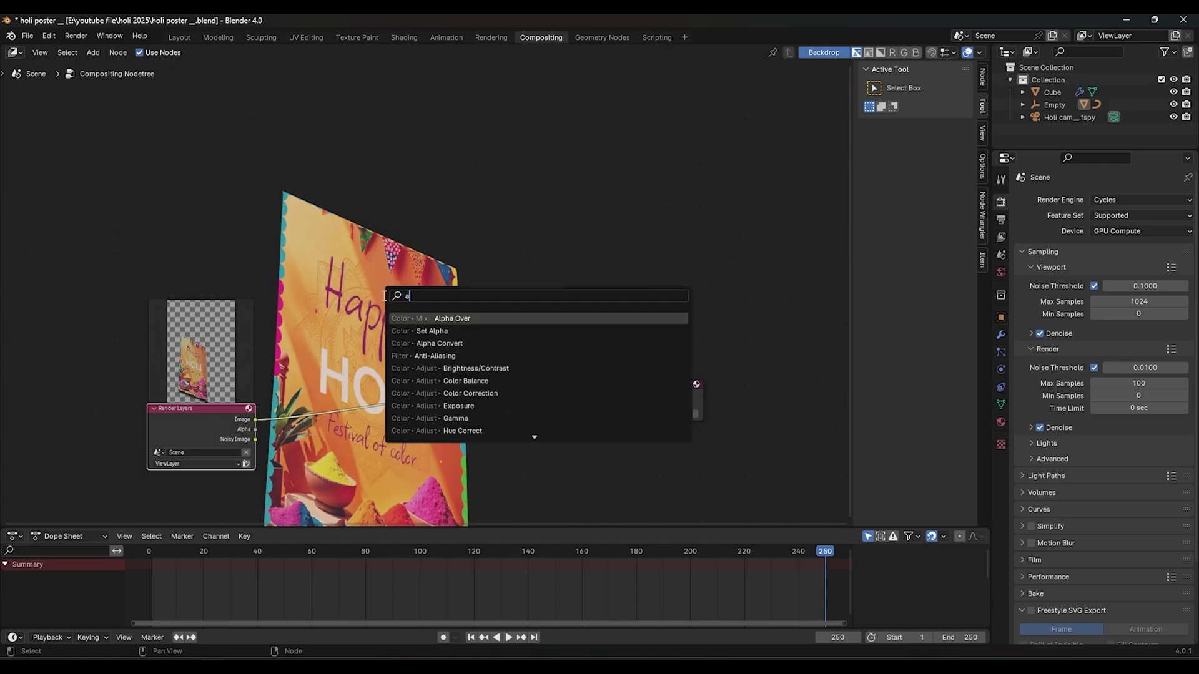
pyautogui.write('lp')
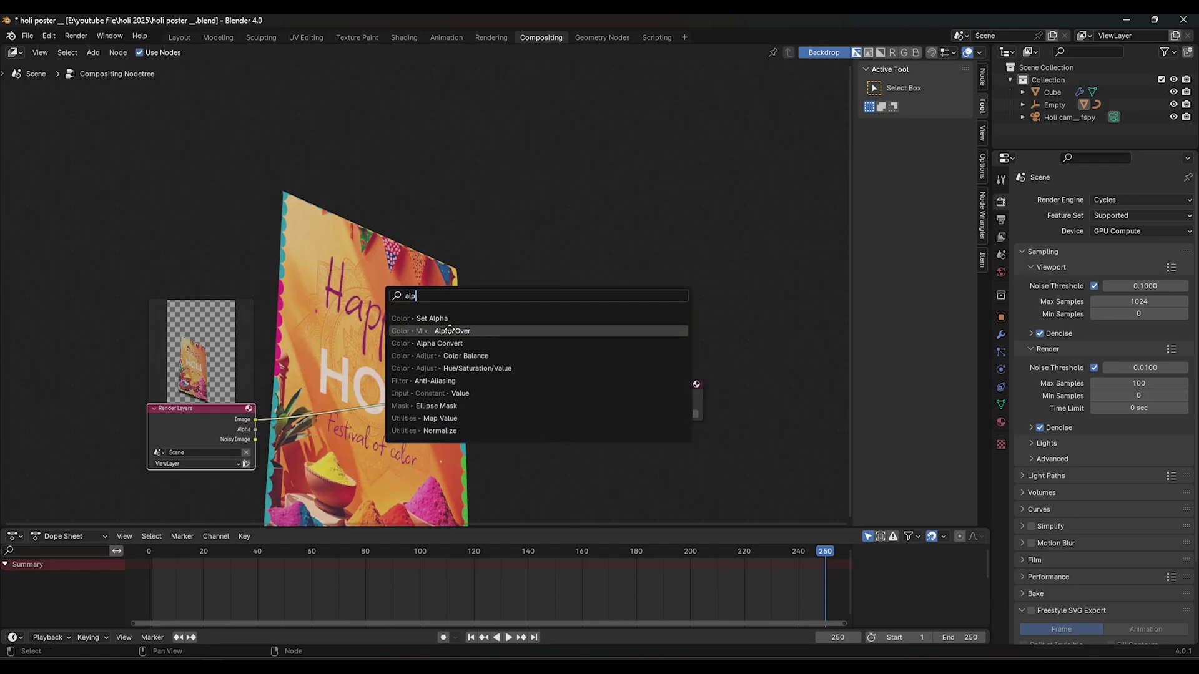
pyautogui.click(451, 330)
pyautogui.click(491, 359)
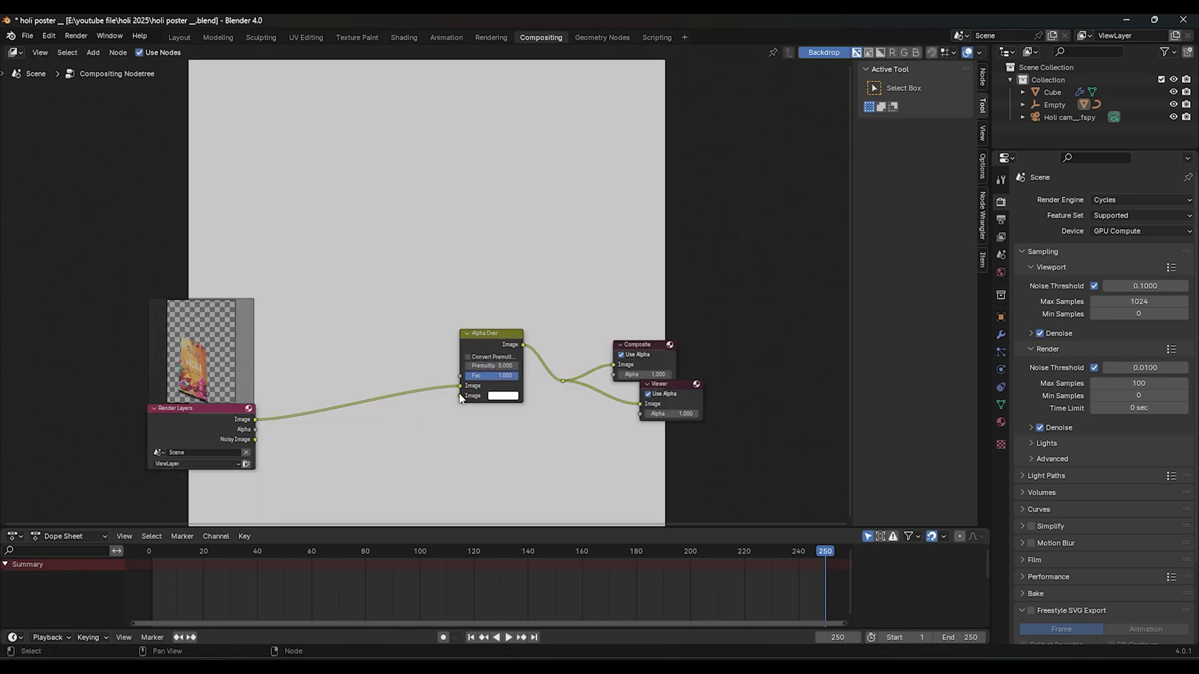
pyautogui.moveTo(392, 303); pyautogui.dragTo(464, 380, button='middle')
# Step: Add an Image node and connect it to the Alpha Over's free input
pyautogui.hotkey('shift', 'a')
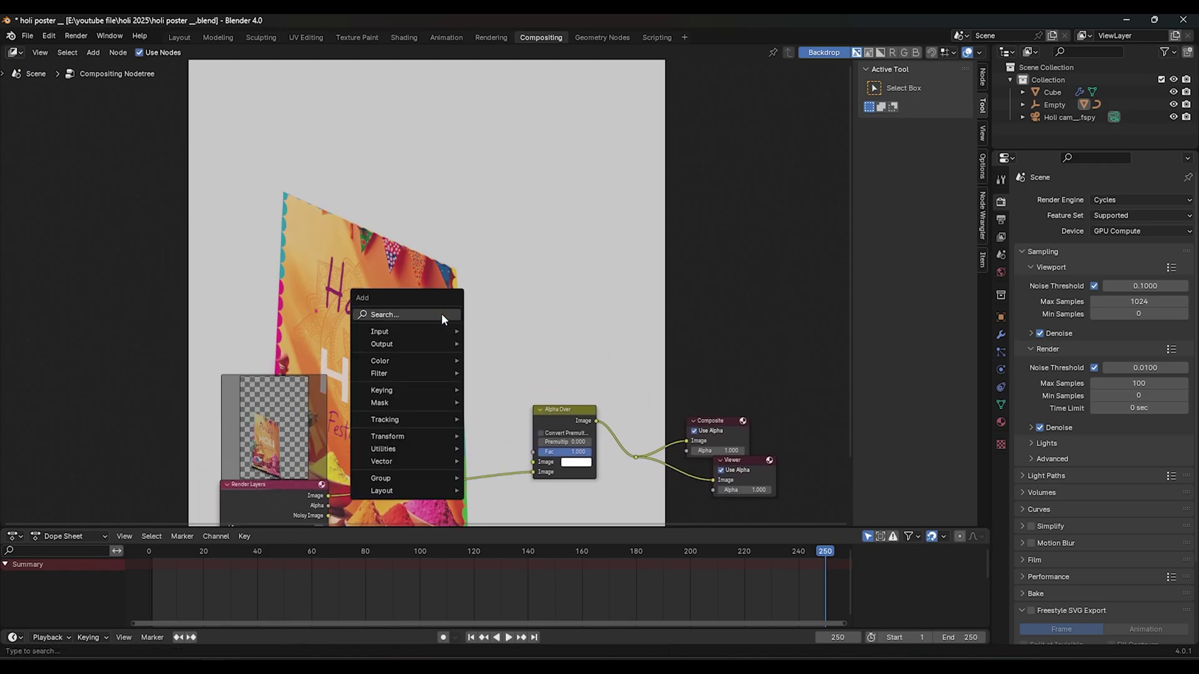
pyautogui.click(440, 314)
pyautogui.write('im')
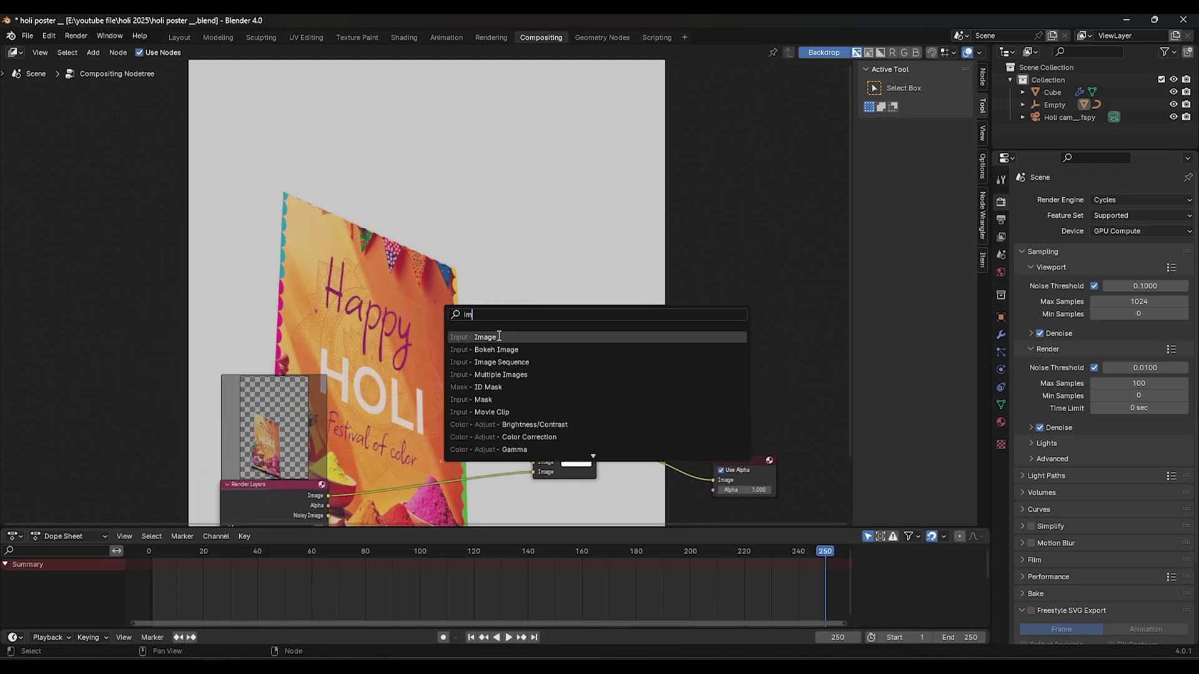
pyautogui.click(499, 337)
pyautogui.moveTo(392, 263); pyautogui.dragTo(532, 462)
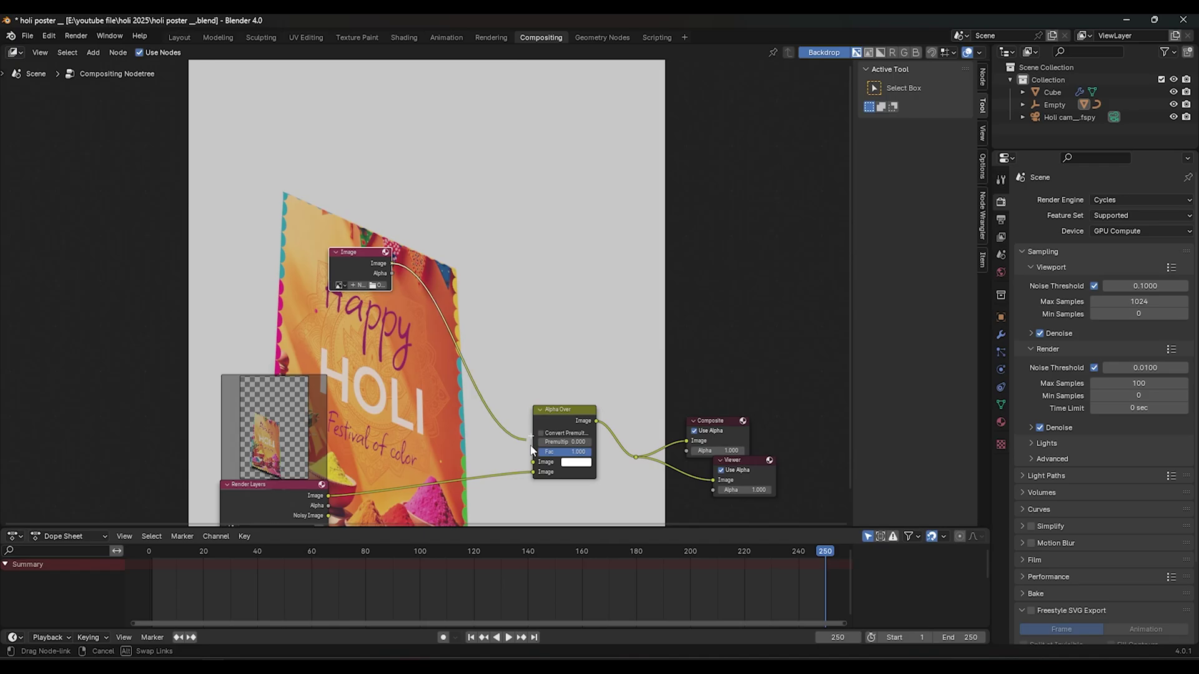
# Step: Load BG.jpg from the ref folder into the Image node and place it left of the others
pyautogui.scroll(3, 399, 312)
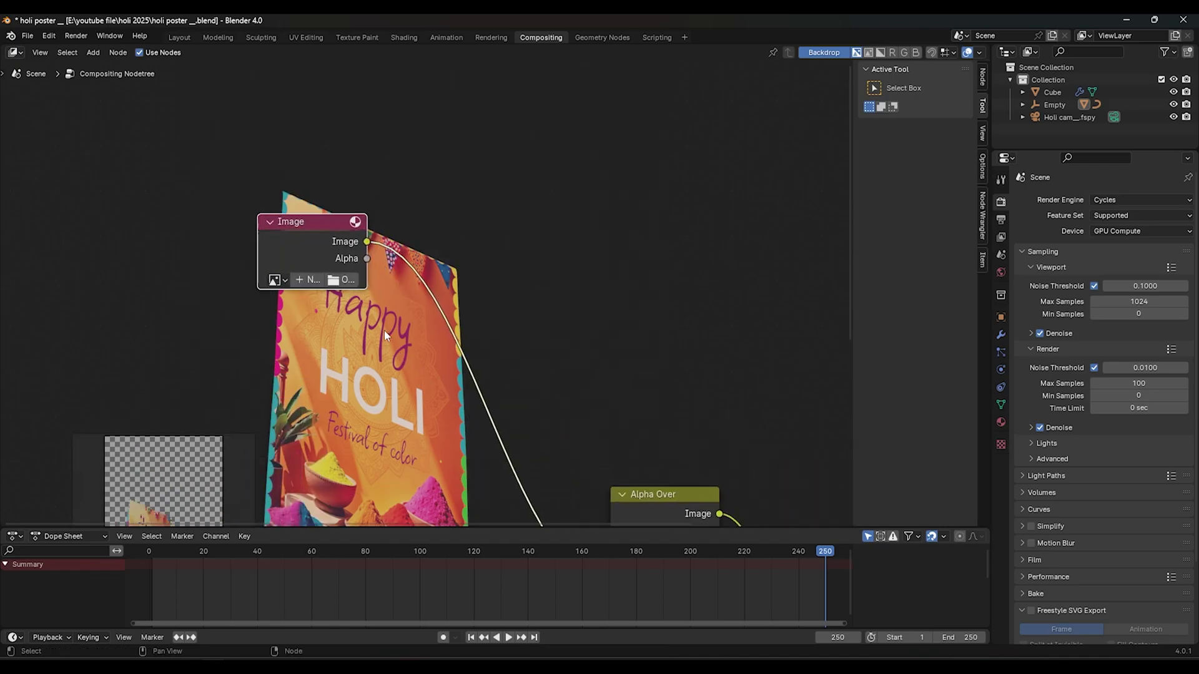
pyautogui.click(343, 279)
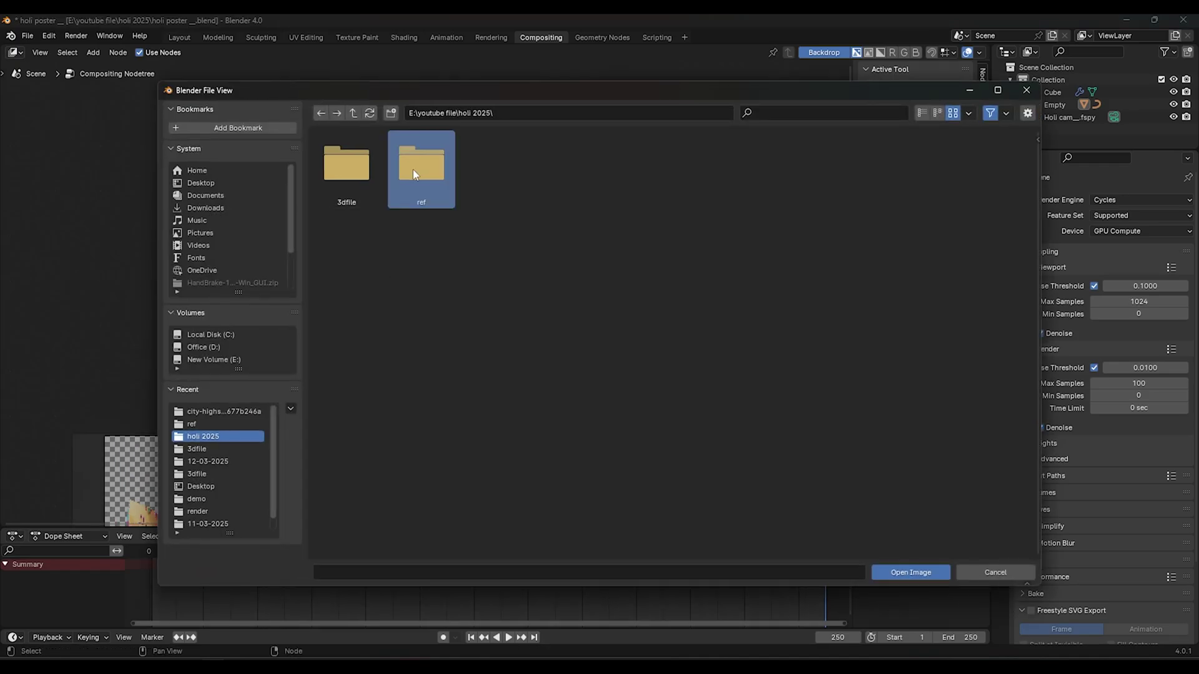
pyautogui.doubleClick(413, 169)
pyautogui.click(573, 188)
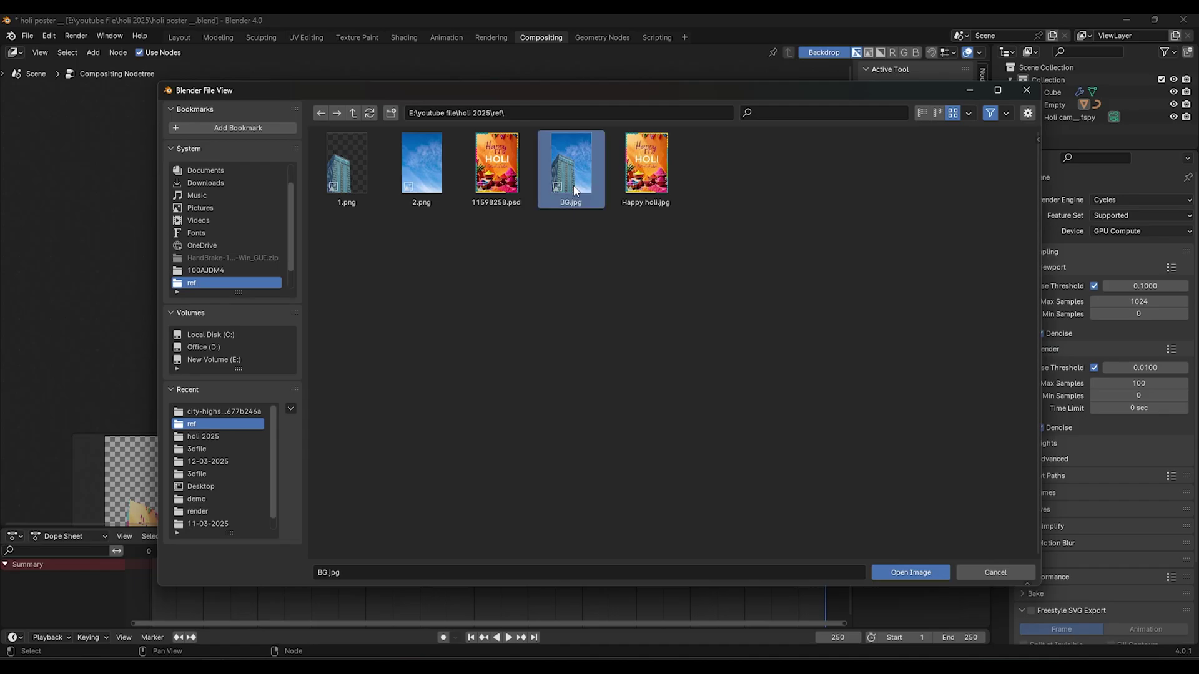
pyautogui.click(912, 573)
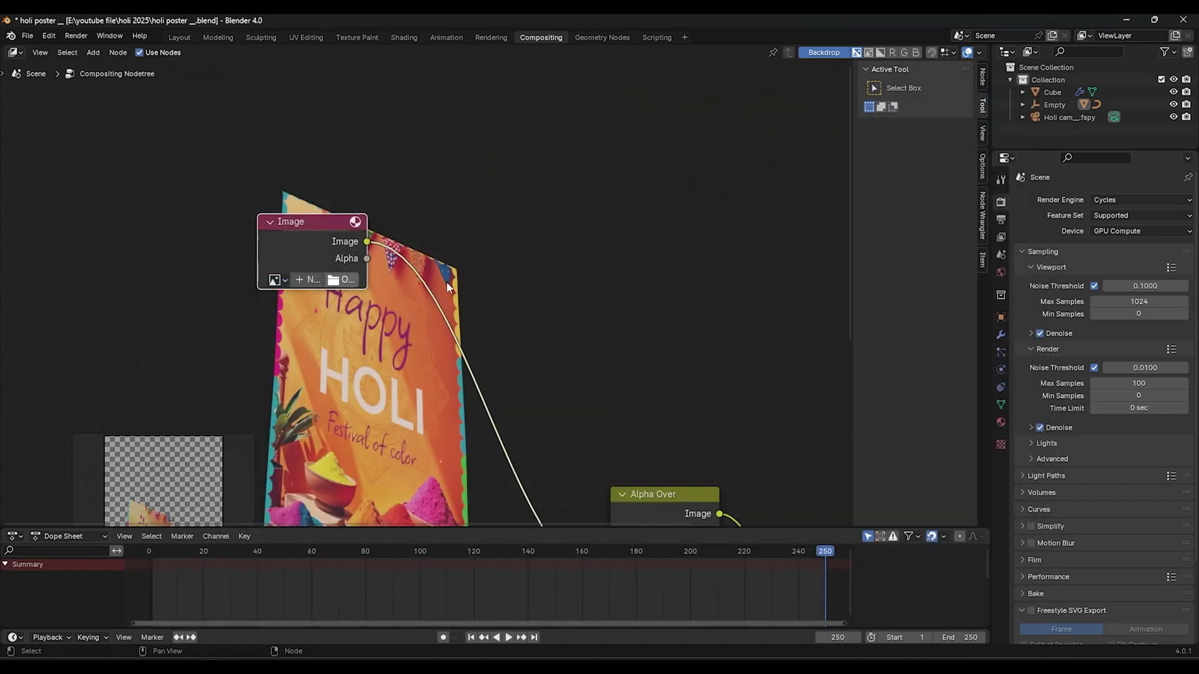
pyautogui.scroll(-3, 484, 294)
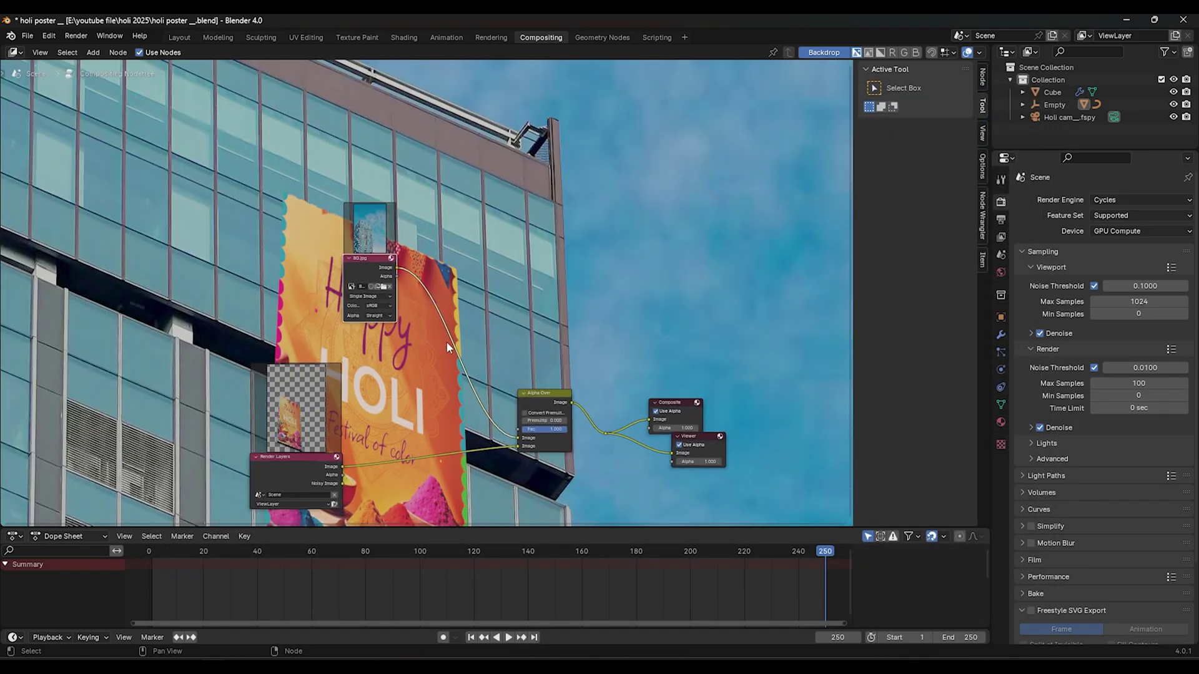
pyautogui.moveTo(447, 343); pyautogui.dragTo(529, 392, button='middle')
pyautogui.moveTo(466, 350); pyautogui.dragTo(429, 350)
# Step: Resize the backdrop preview to show the whole building and reposition the BG.jpg node
pyautogui.press('alt')
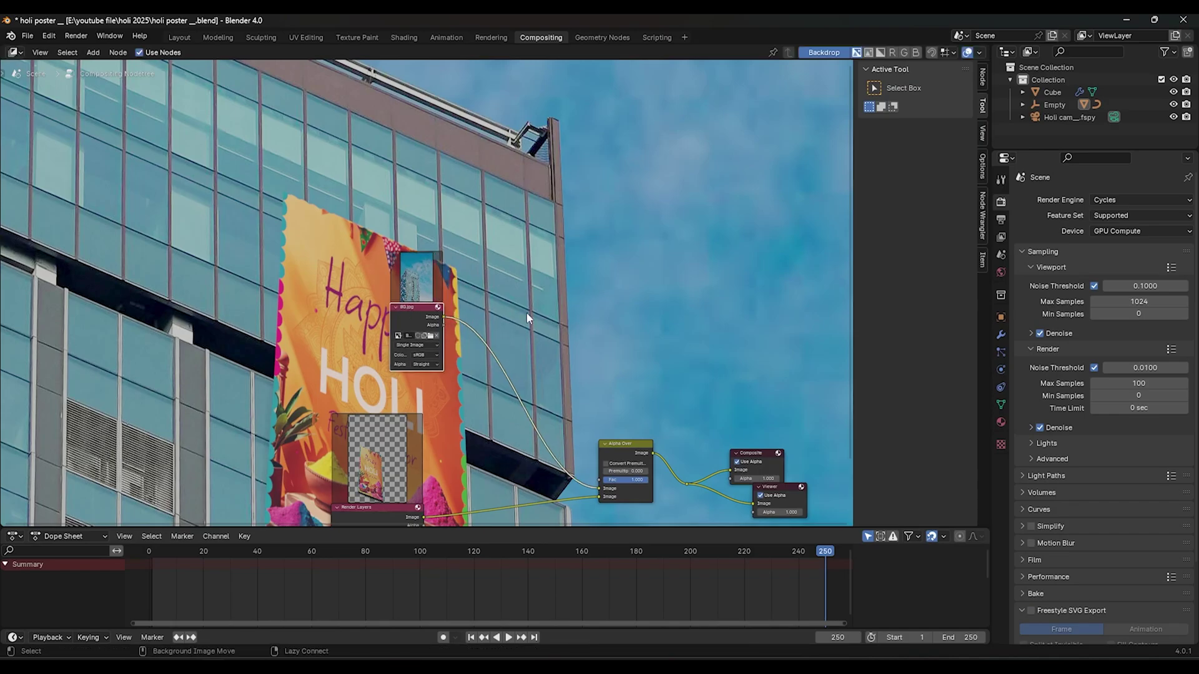
pyautogui.keyDown('alt'); pyautogui.scroll(-3, 533, 324); pyautogui.keyUp('alt')
pyautogui.hotkey('alt', 'v')
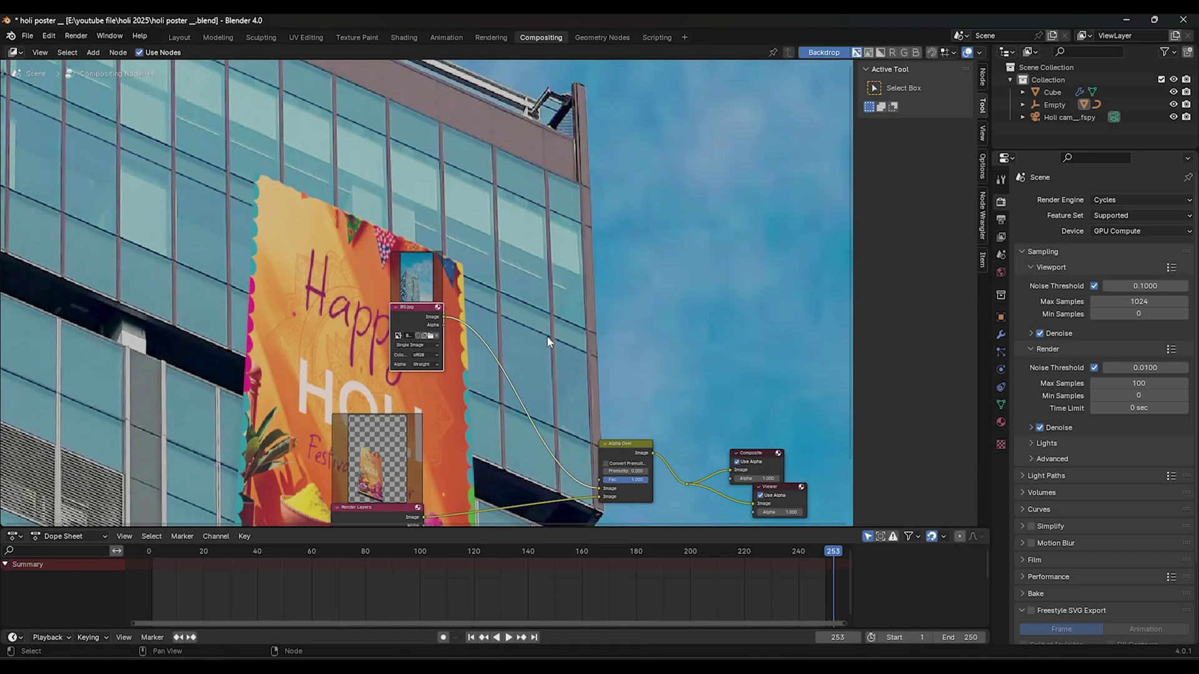
pyautogui.press('v')
pyautogui.press('v')
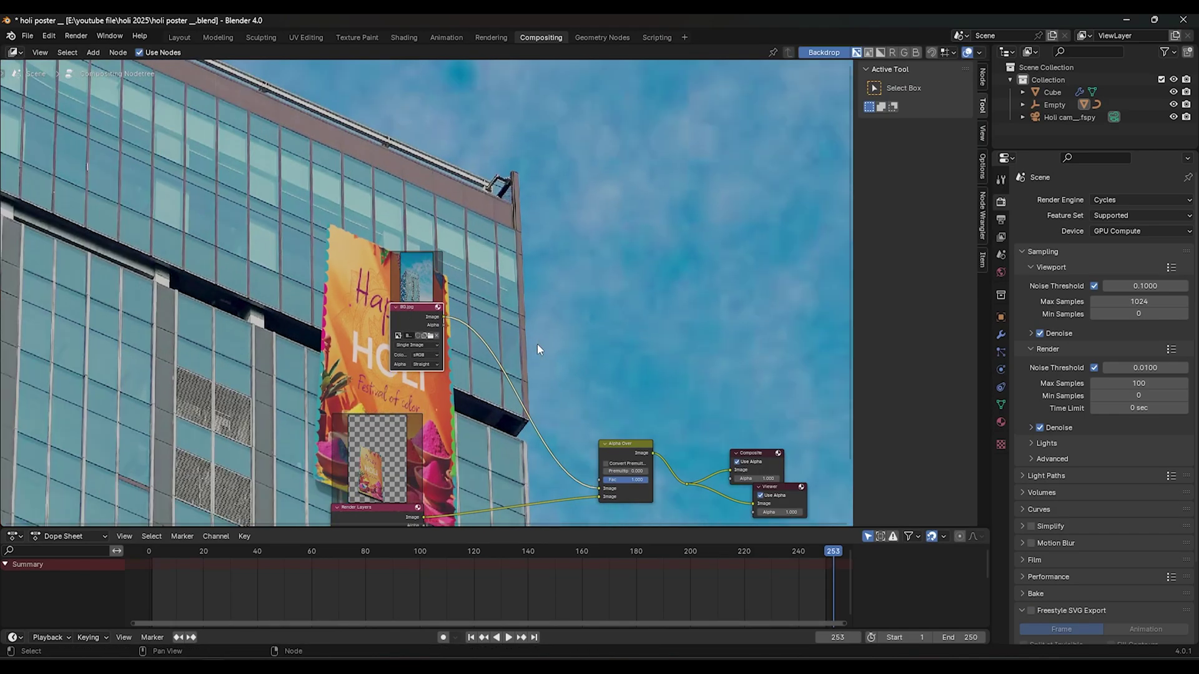
pyautogui.press('v')
pyautogui.press('v')
pyautogui.press('v')
pyautogui.press('v')
pyautogui.press('v')
pyautogui.press('v')
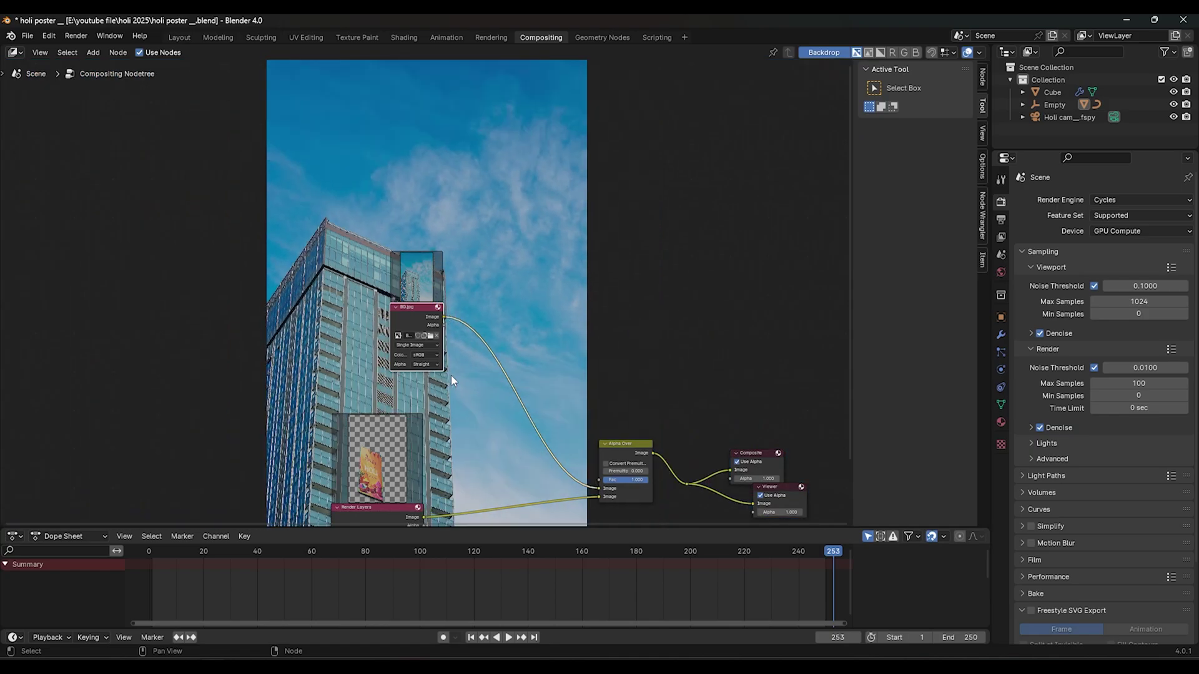
pyautogui.press('v')
pyautogui.scroll(1, 419, 338)
pyautogui.moveTo(408, 325); pyautogui.dragTo(355, 321)
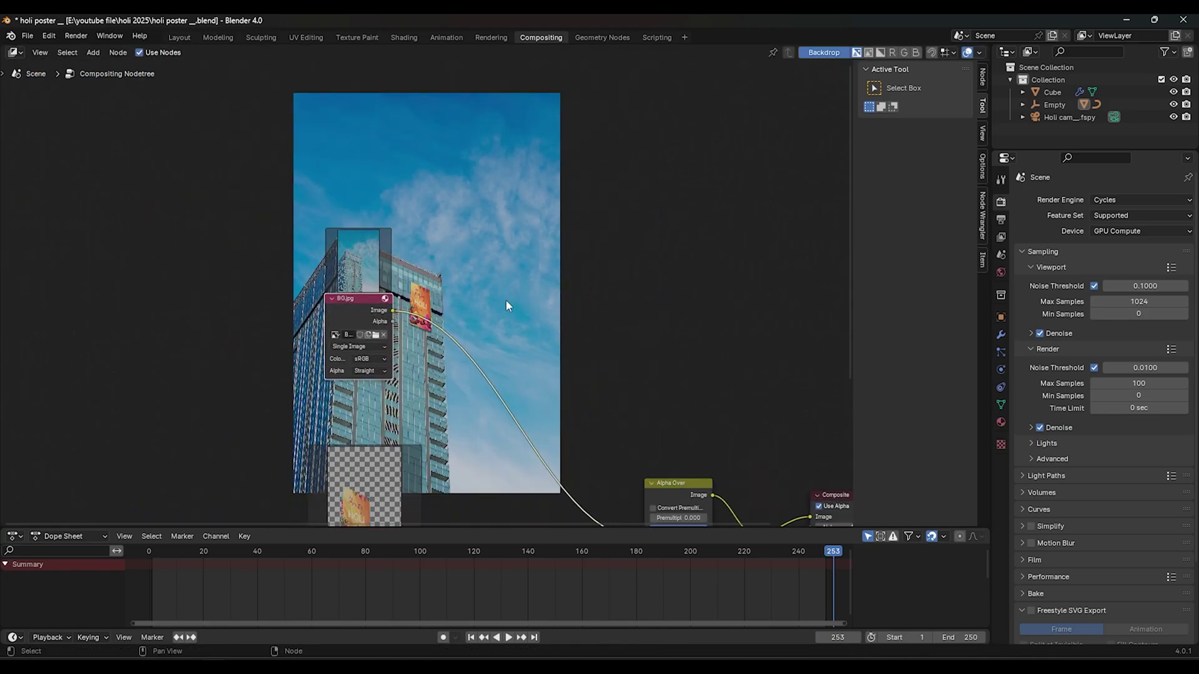
pyautogui.scroll(1, 504, 299)
pyautogui.scroll(1, 475, 338)
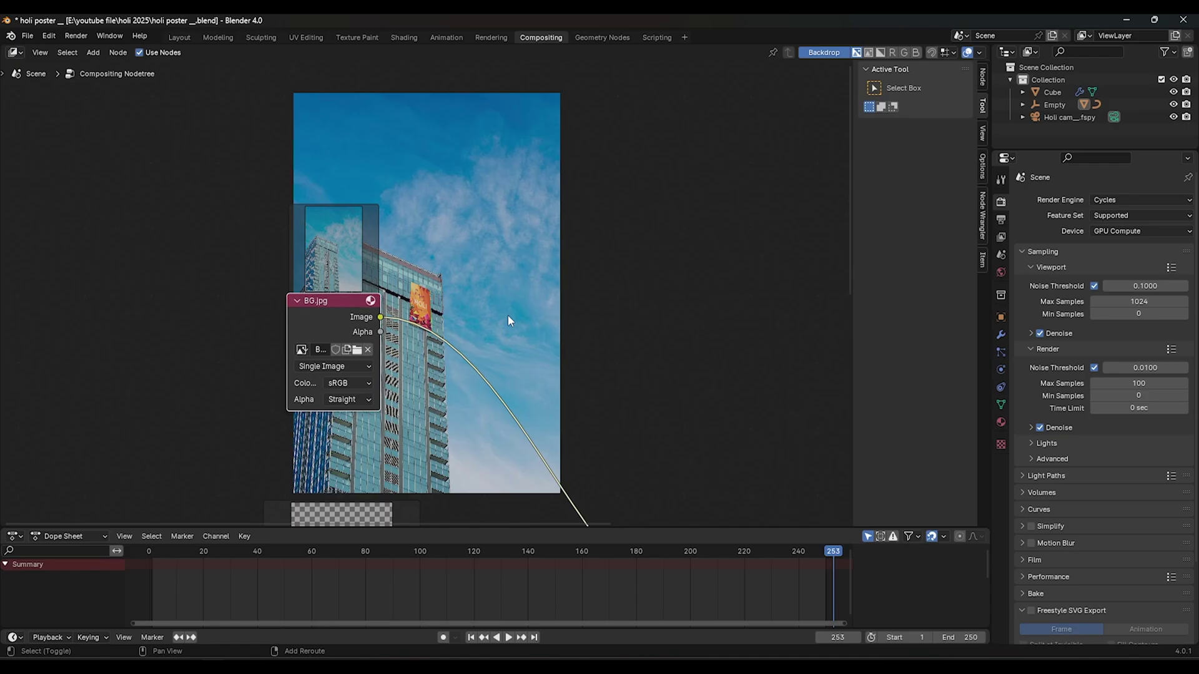
pyautogui.hotkey('shift', 'a')
# Step: Insert a Scale node on the BG.jpg link and place it near the image node
pyautogui.click(508, 315)
pyautogui.write('s')
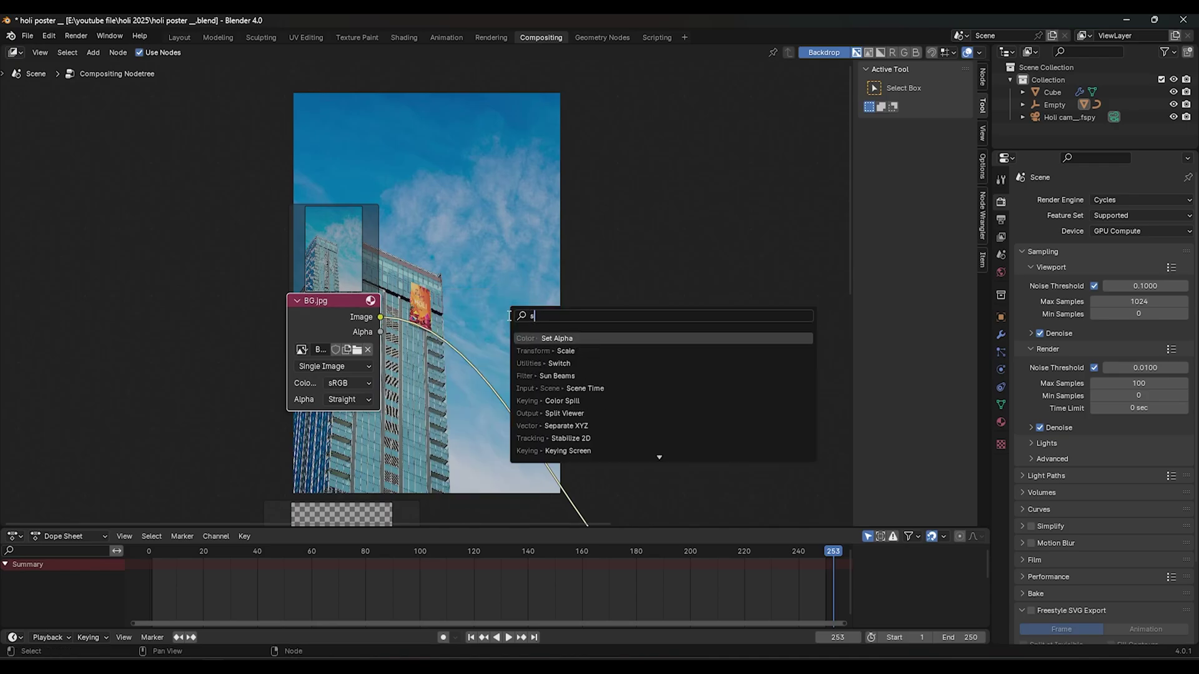
pyautogui.click(537, 350)
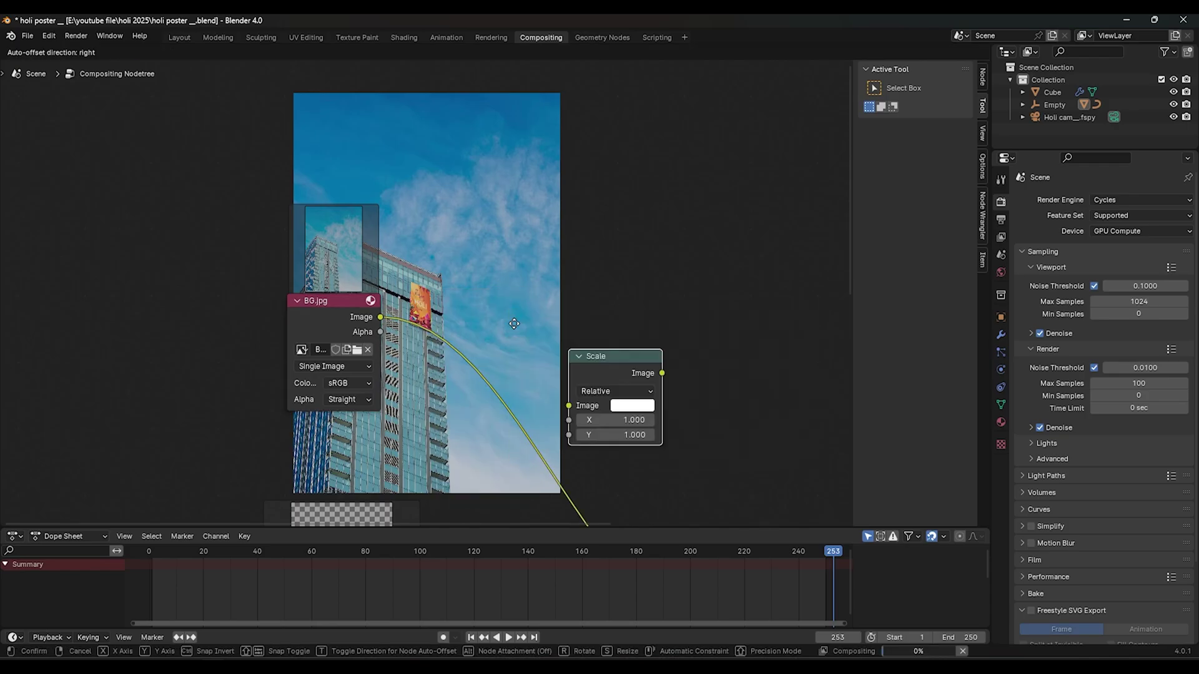
pyautogui.click(466, 357)
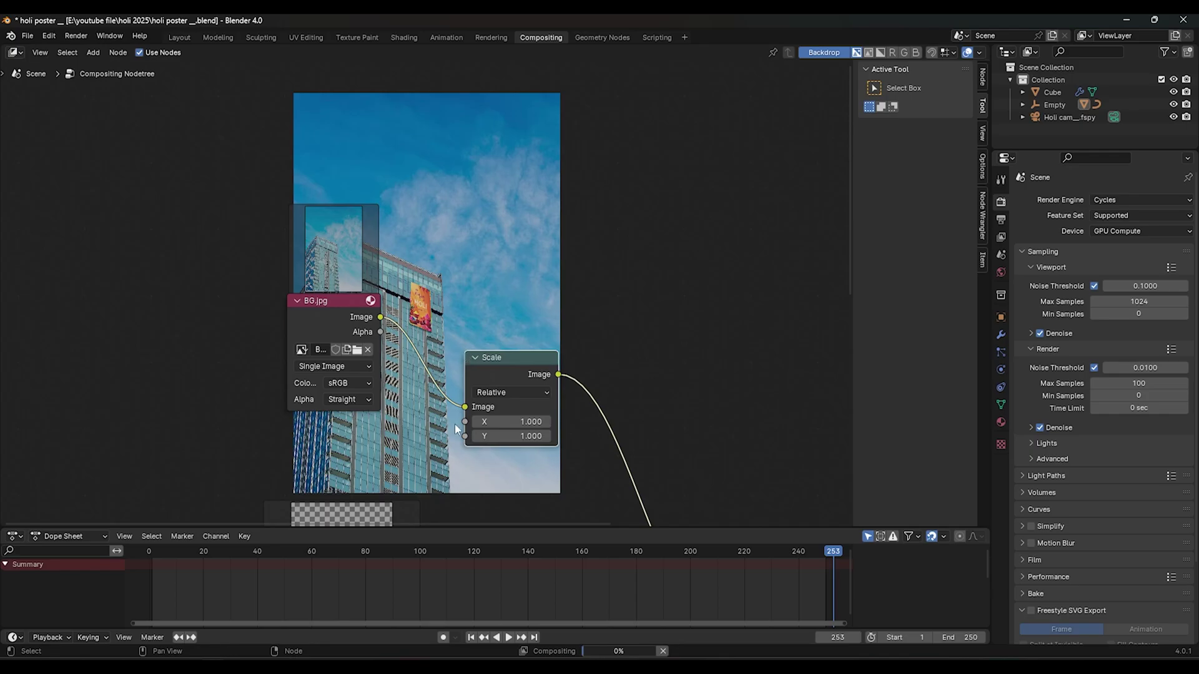
pyautogui.scroll(1, 455, 425)
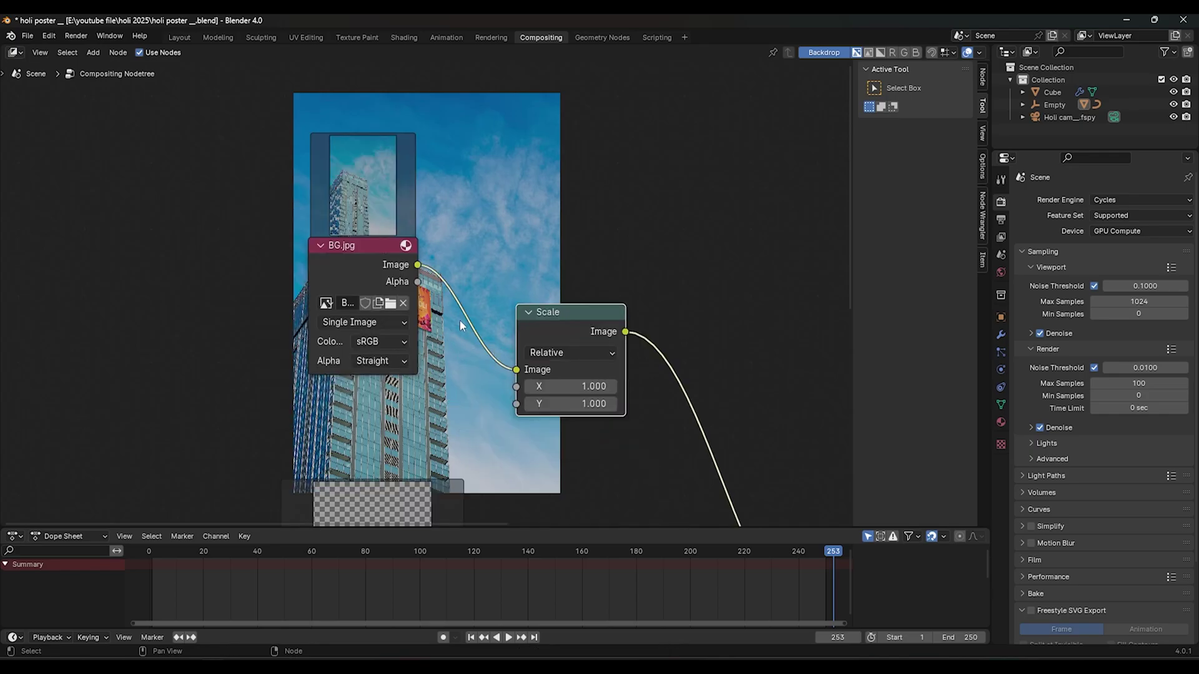
pyautogui.scroll(1, 567, 348)
pyautogui.moveTo(575, 370); pyautogui.dragTo(500, 352, button='middle')
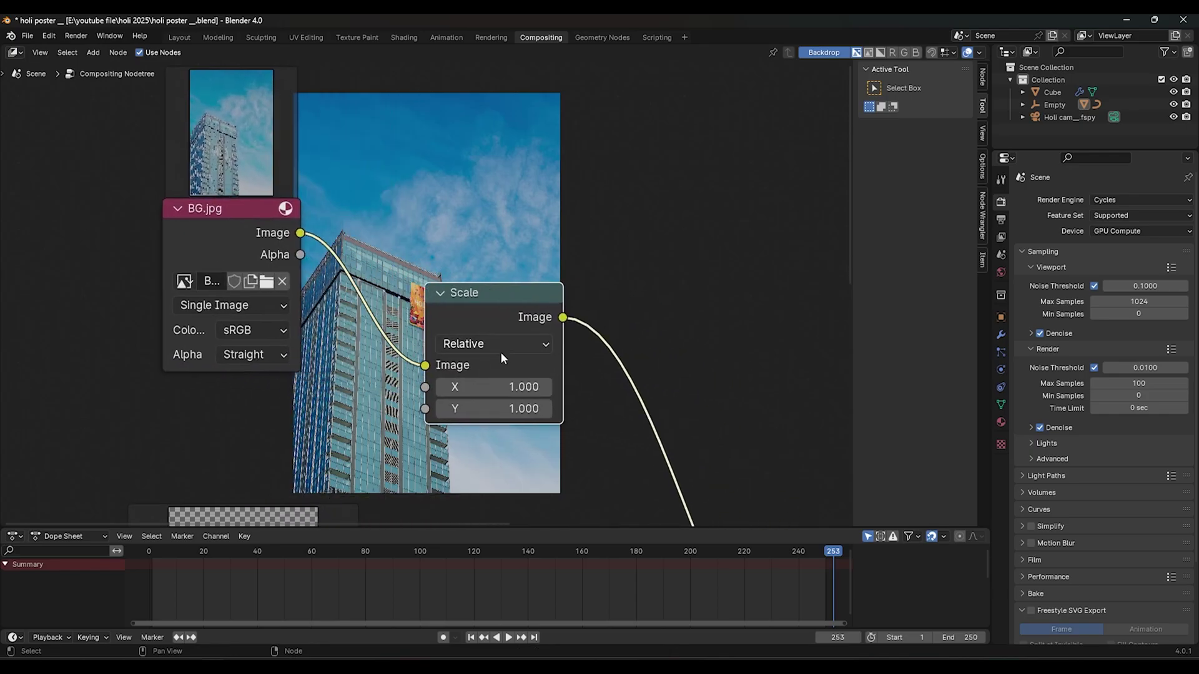
# Step: Set the Scale node's space to Render Size
pyautogui.click(489, 344)
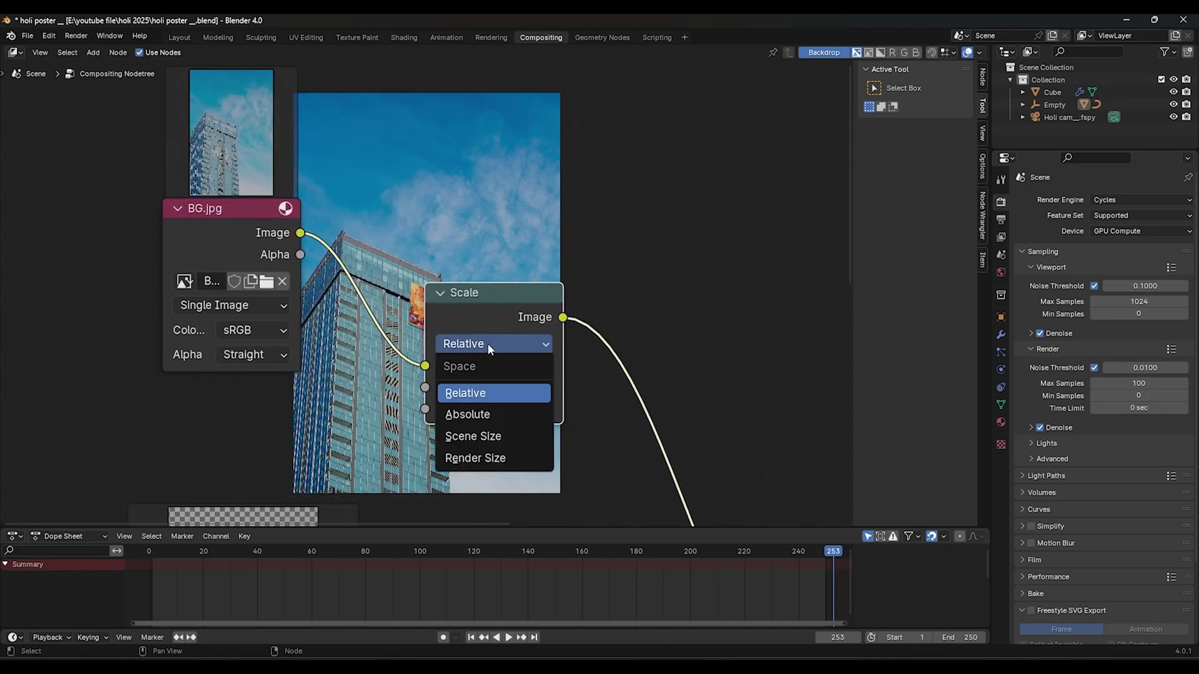
pyautogui.click(489, 459)
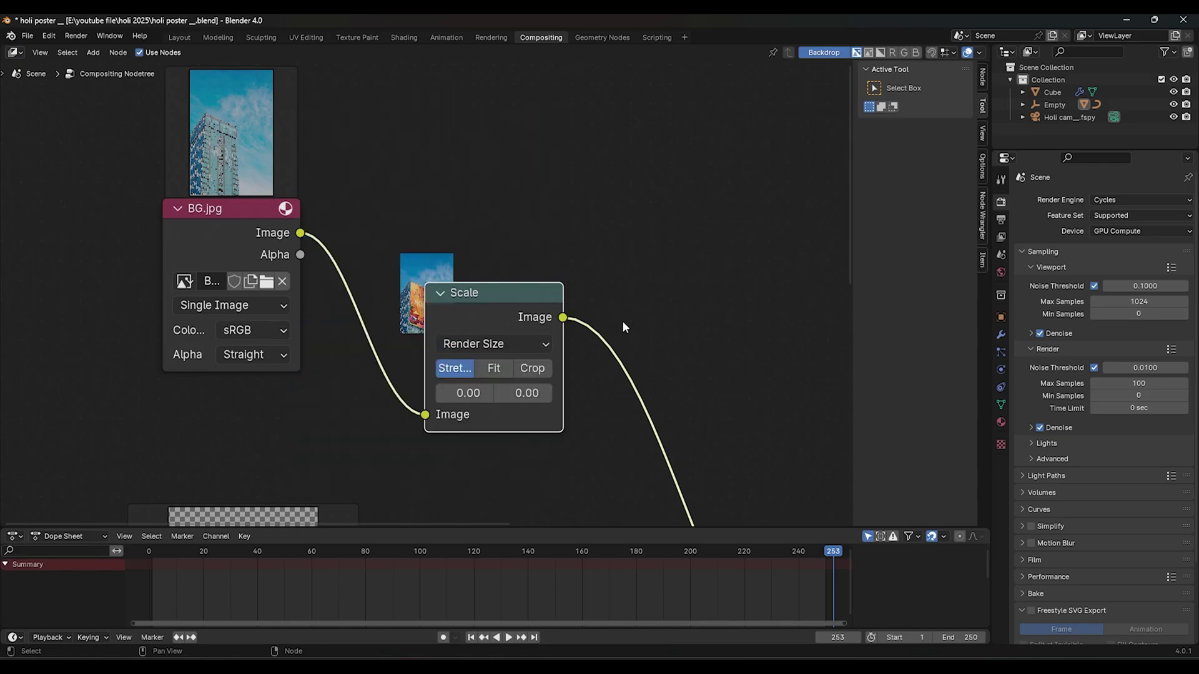
pyautogui.scroll(1, 555, 339)
pyautogui.scroll(-3, 574, 356)
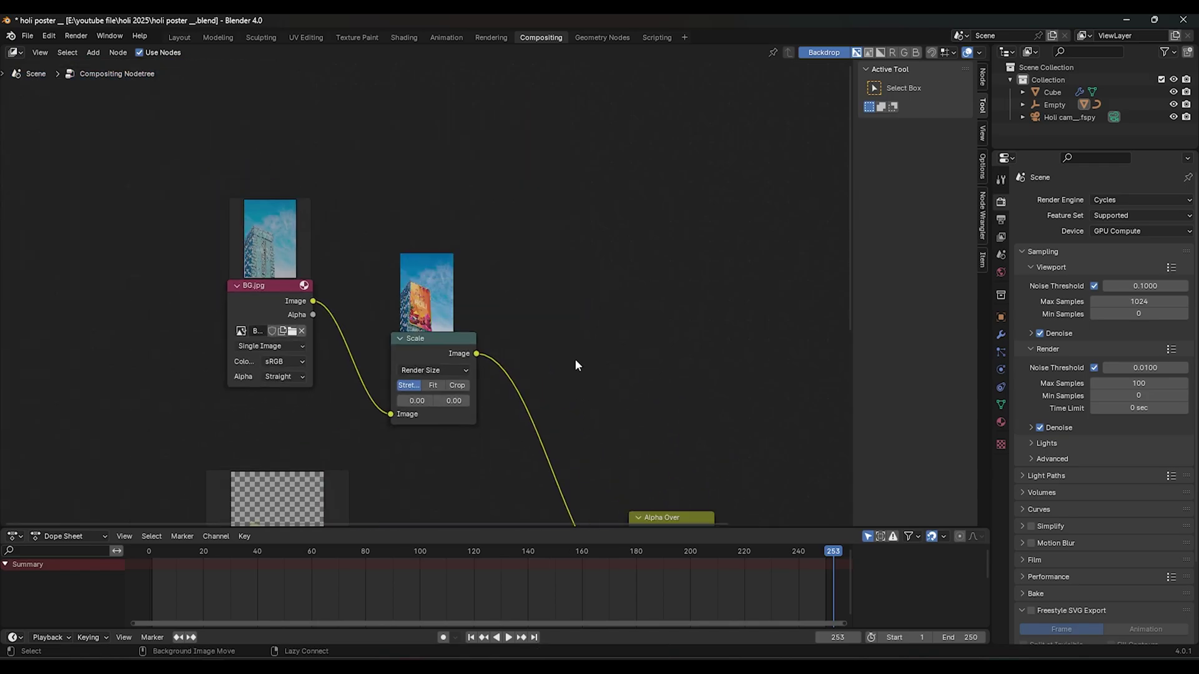
# Step: Adjust the backdrop preview zoom to view the composited poster on the building
pyautogui.hotkey('alt', 'v')
pyautogui.hotkey('alt', 'v')
pyautogui.hotkey('alt', 'v')
pyautogui.hotkey('alt', 'v')
pyautogui.hotkey('alt', 'v')
pyautogui.hotkey('alt', 'v')
pyautogui.hotkey('alt', 'v')
pyautogui.hotkey('alt', 'v')
pyautogui.hotkey('alt', 'v')
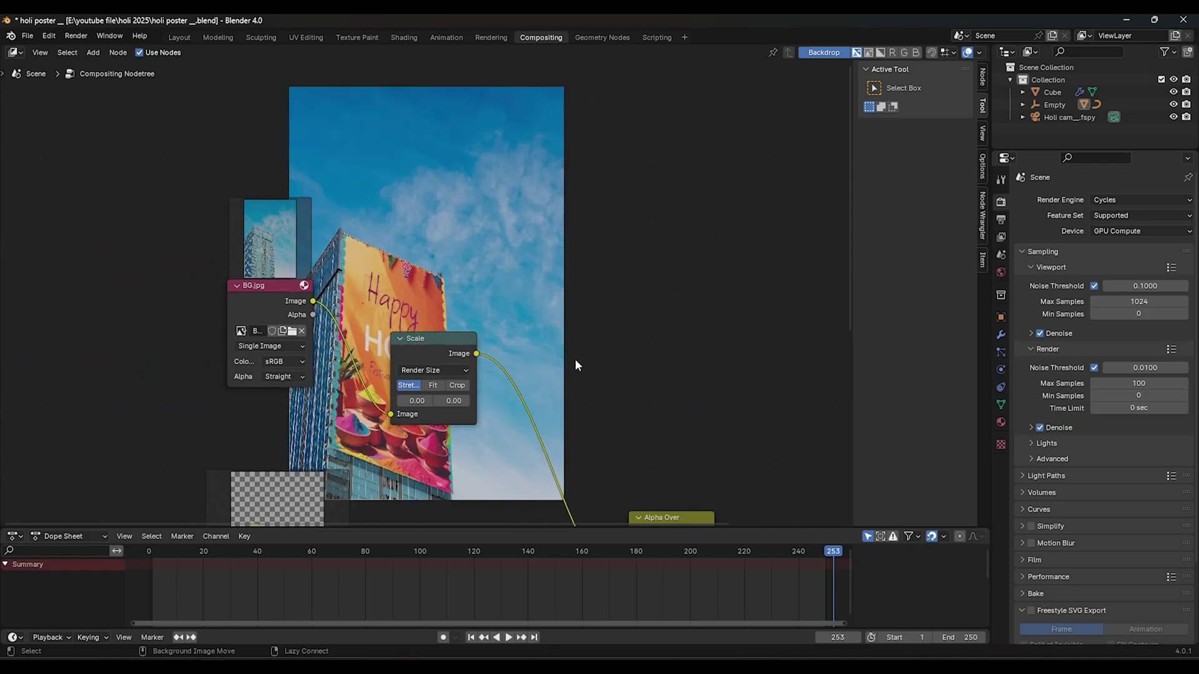
pyautogui.hotkey('alt', 'v')
pyautogui.hotkey('alt', 'v')
pyautogui.scroll(-1, 594, 350)
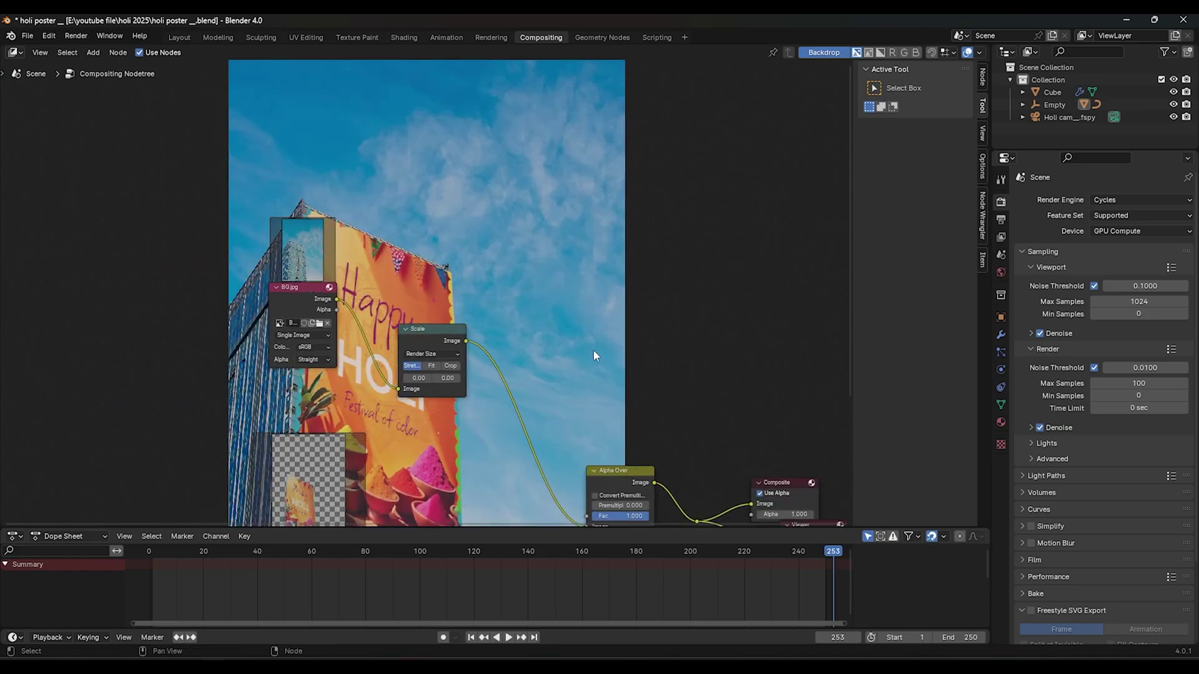
pyautogui.press('v')
pyautogui.press('v')
pyautogui.scroll(-2, 515, 301)
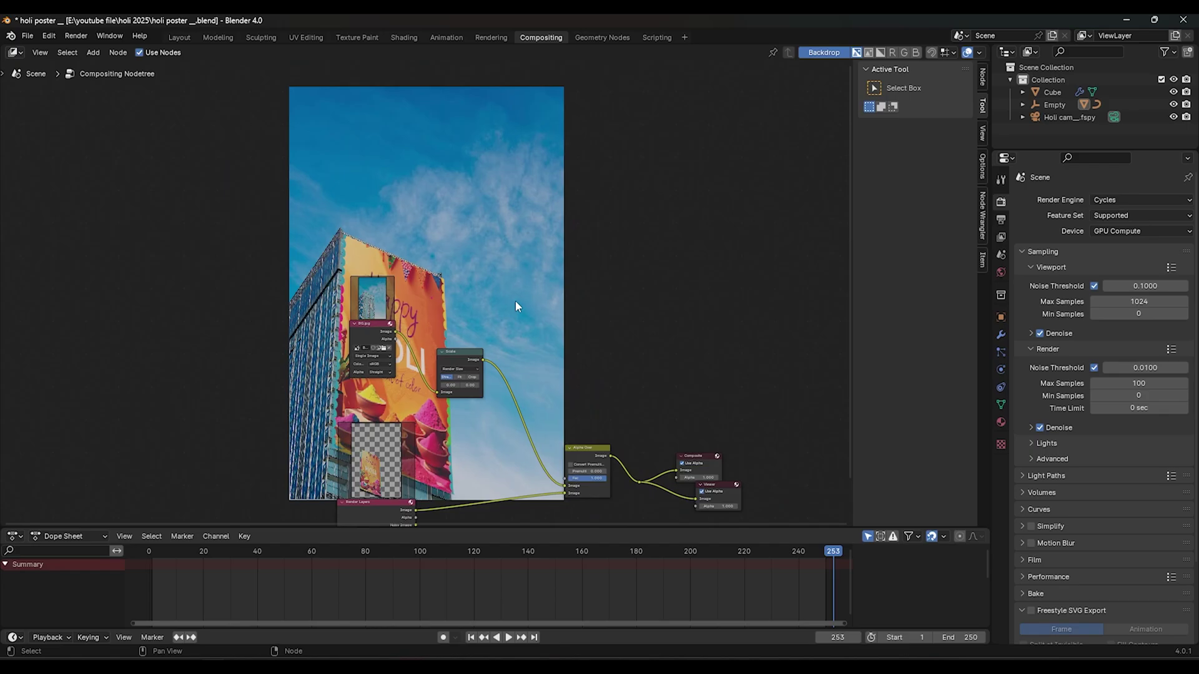
pyautogui.scroll(-1, 515, 301)
pyautogui.hscroll(-5, 530, 265)
pyautogui.scroll(-4, 530, 265)
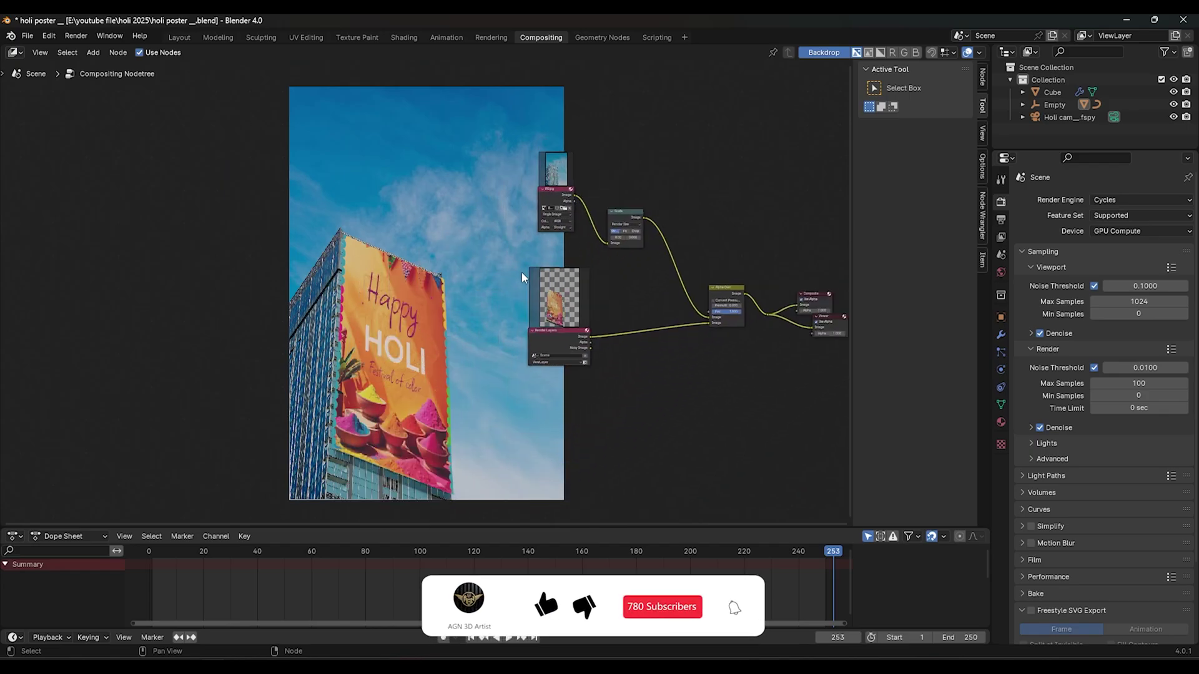